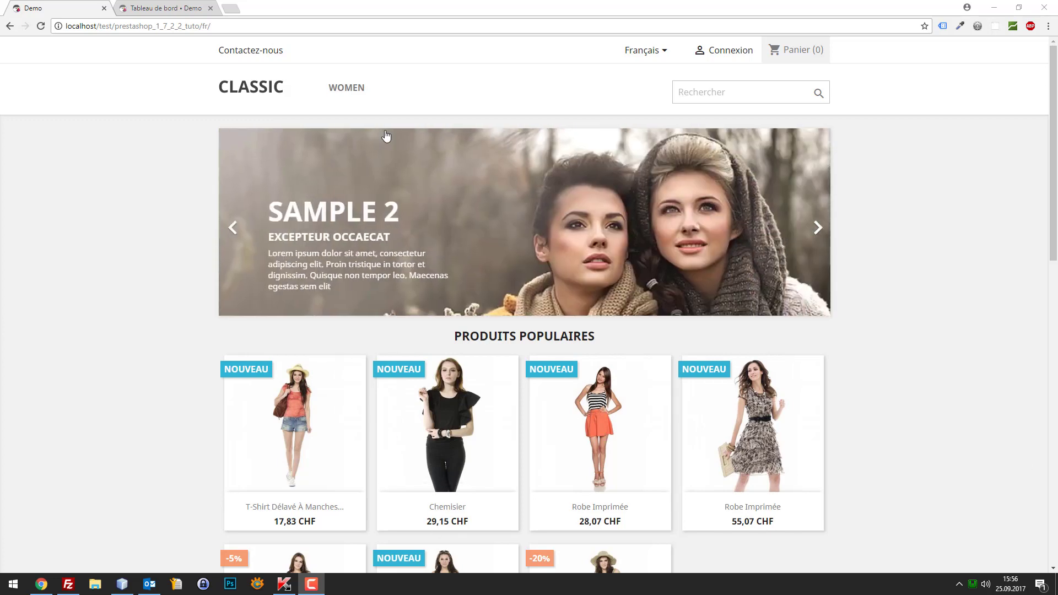
Open the Dresses category of the shop and examine its product filter block from categories down to price.
{"action": "left_click_drag", "start_coordinate": [839, 93], "coordinate": [353, 88]}
{"action": "left_click", "coordinate": [309, 111]}
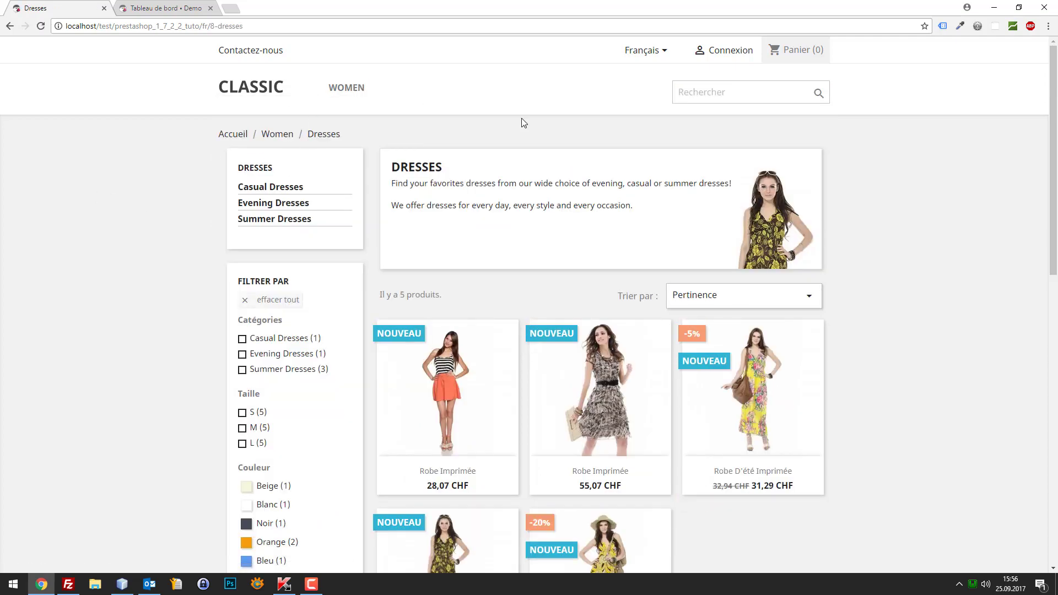
{"action": "scroll", "coordinate": [272, 362], "scroll_direction": "down", "scroll_amount": 6}
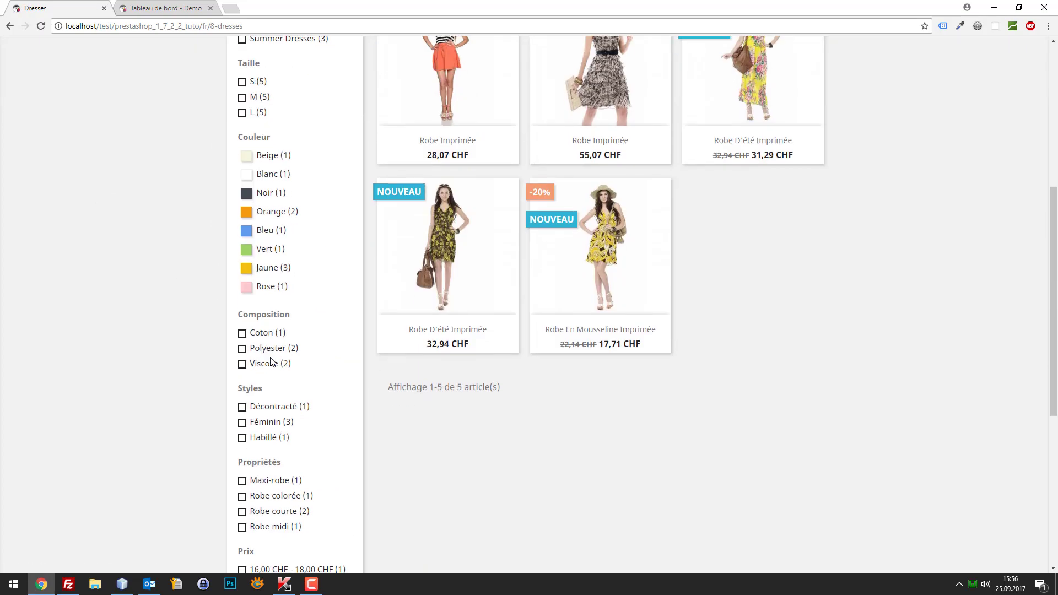
{"action": "scroll", "coordinate": [272, 362], "scroll_direction": "down", "scroll_amount": 6}
{"action": "scroll", "coordinate": [267, 385], "scroll_direction": "up", "scroll_amount": 12}
{"action": "scroll", "coordinate": [302, 272], "scroll_direction": "down", "scroll_amount": 9}
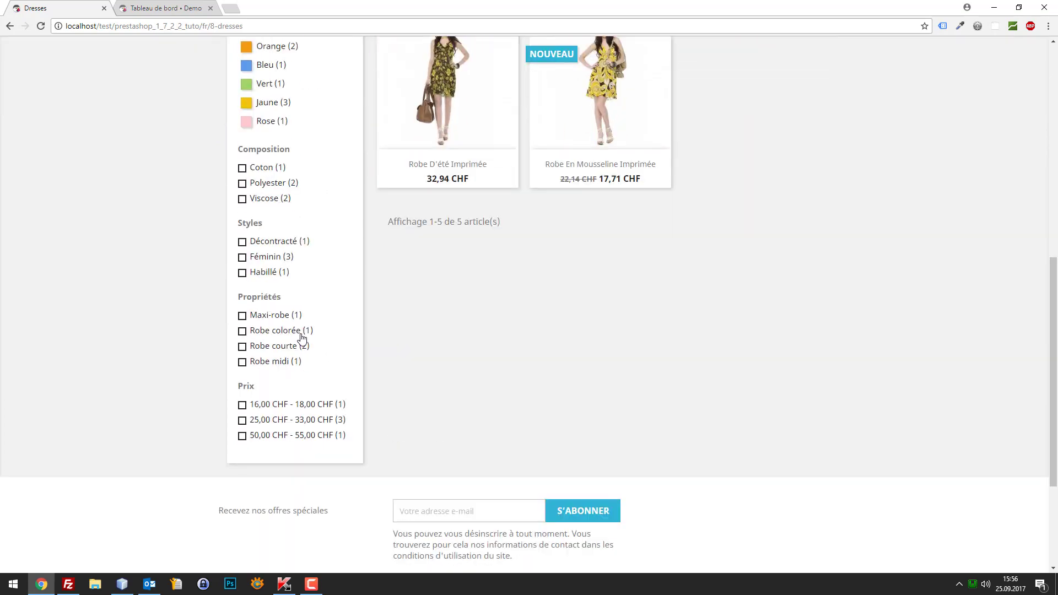
{"action": "scroll", "coordinate": [302, 338], "scroll_direction": "down", "scroll_amount": 3}
{"action": "scroll", "coordinate": [314, 373], "scroll_direction": "up", "scroll_amount": 12}
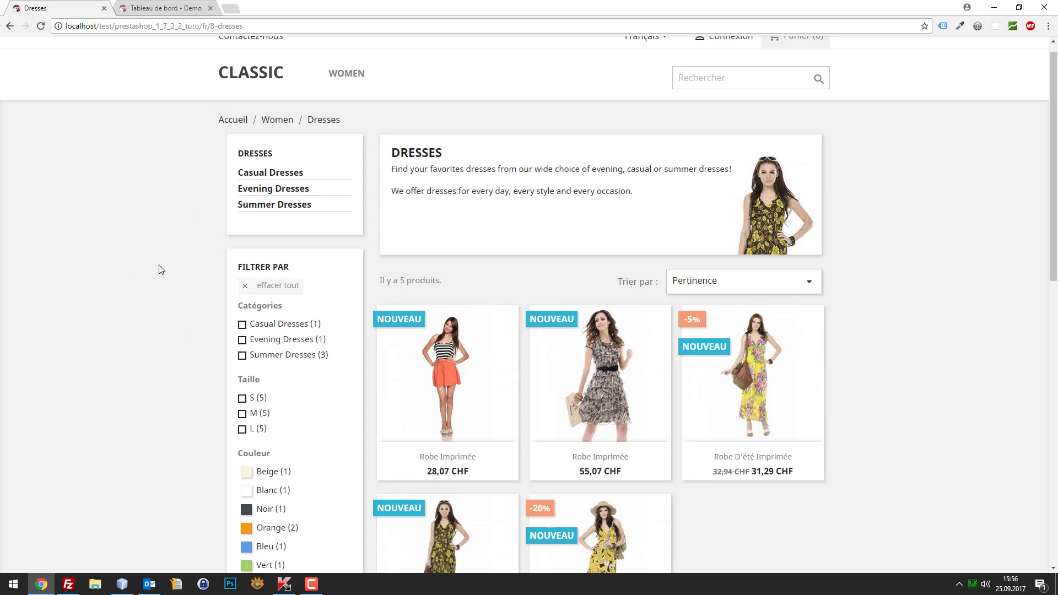
Search Google for zalando in a new tab, open the Zalando women's fashion site and place its tab beside the Dresses tab.
{"action": "left_click", "coordinate": [231, 8]}
{"action": "type", "text": "zala"}
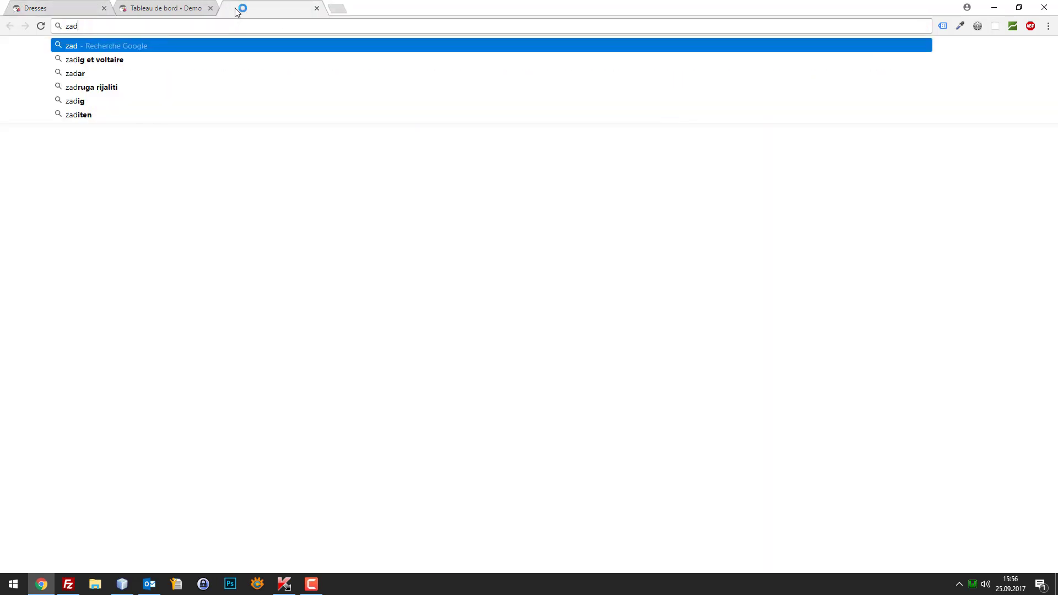
{"action": "key", "text": "Return"}
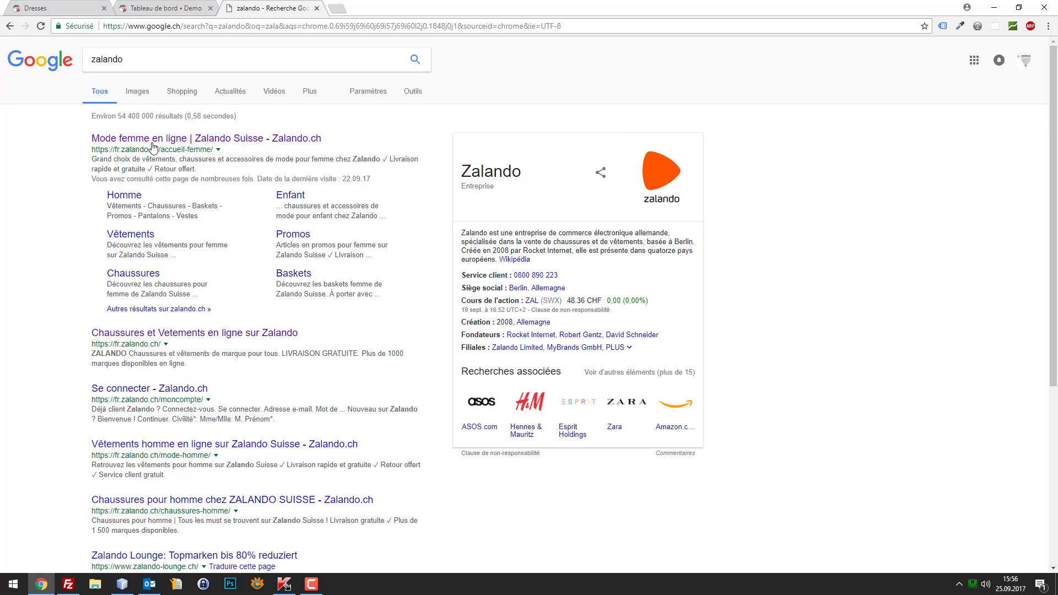
{"action": "left_click", "coordinate": [152, 145]}
{"action": "left_click_drag", "start_coordinate": [268, 16], "coordinate": [161, 10]}
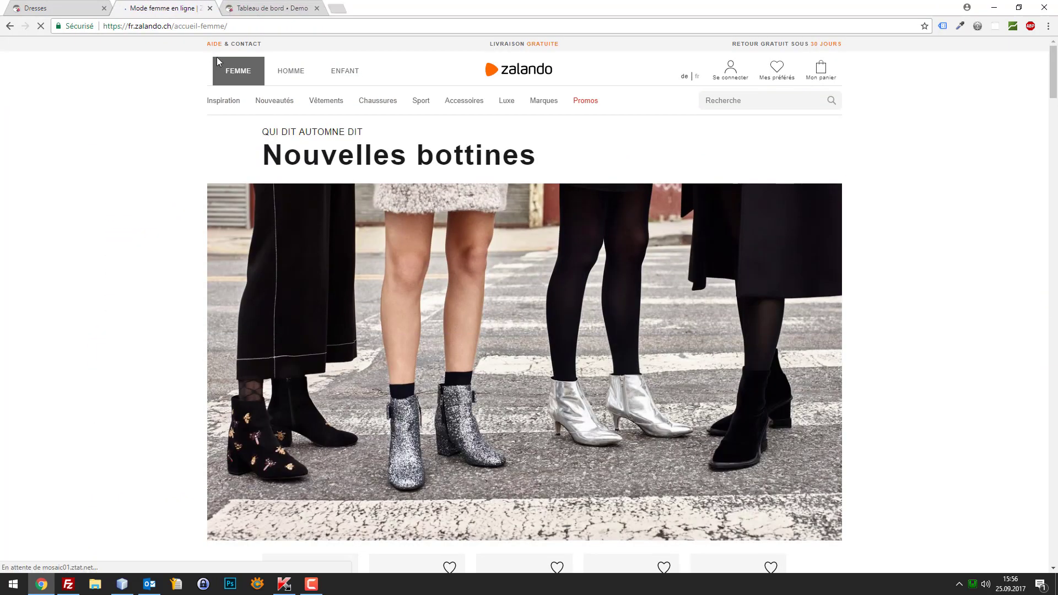
Open Zalando's women's Nouveautés page and examine its Marque, Couleur, Prix and Taille filters.
{"action": "left_click", "coordinate": [283, 103]}
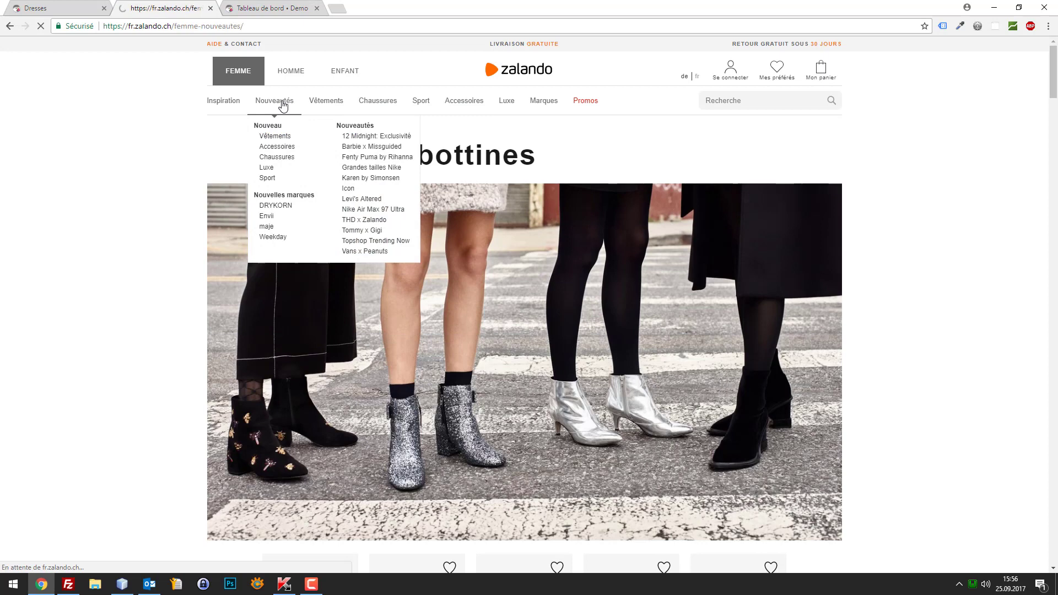
{"action": "scroll", "coordinate": [342, 338], "scroll_direction": "down", "scroll_amount": 4}
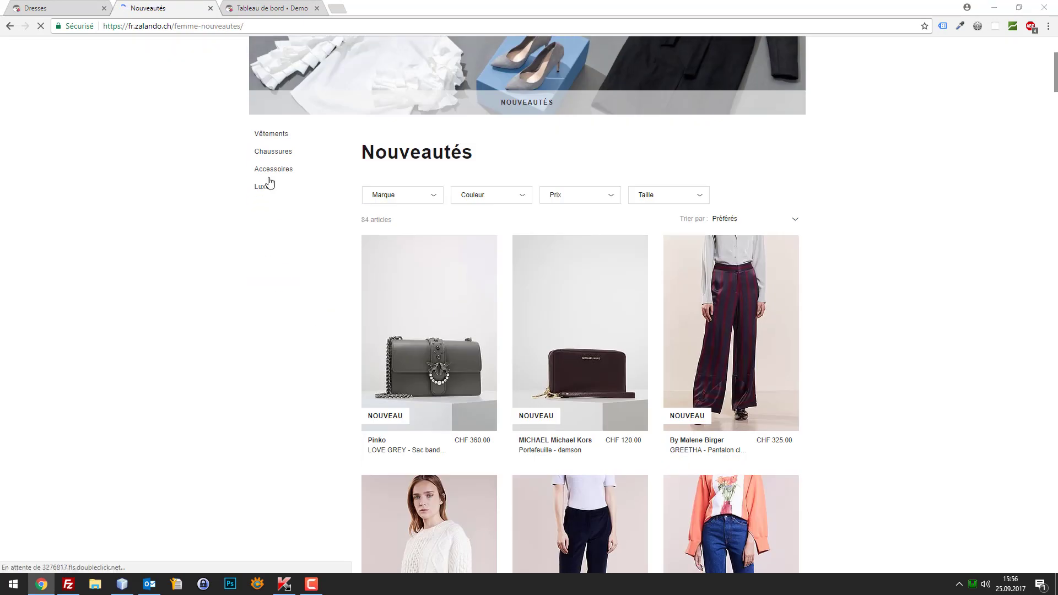
{"action": "left_click", "coordinate": [430, 200]}
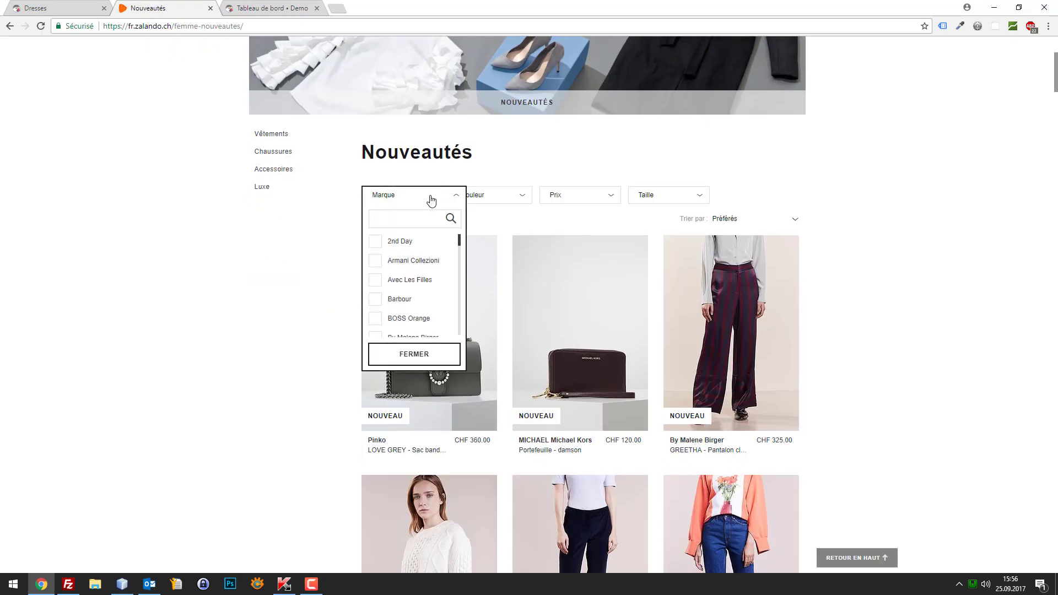
{"action": "left_click", "coordinate": [529, 201]}
{"action": "left_click", "coordinate": [591, 199]}
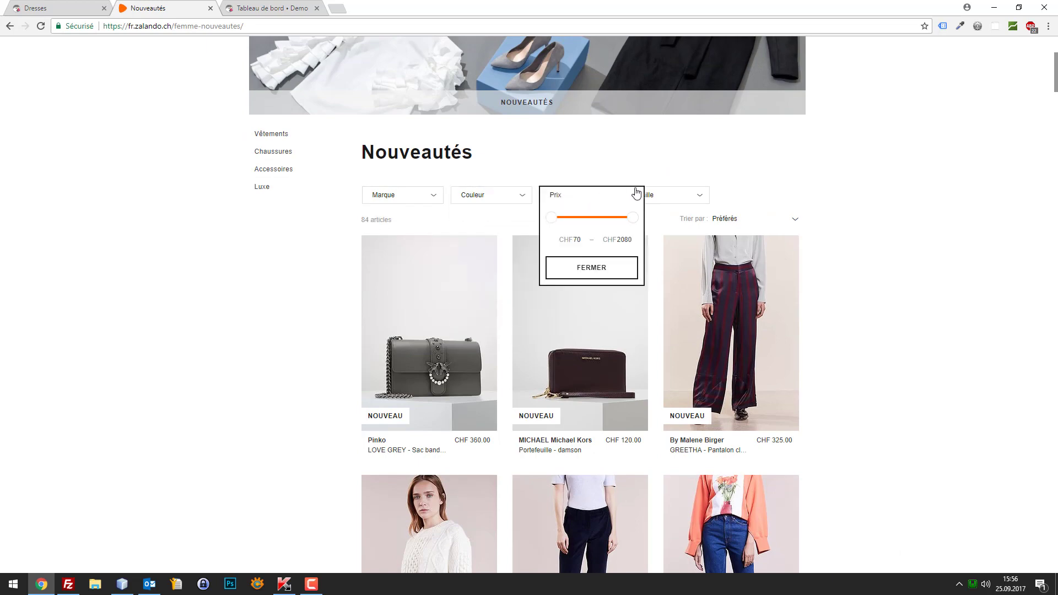
{"action": "left_click", "coordinate": [640, 197]}
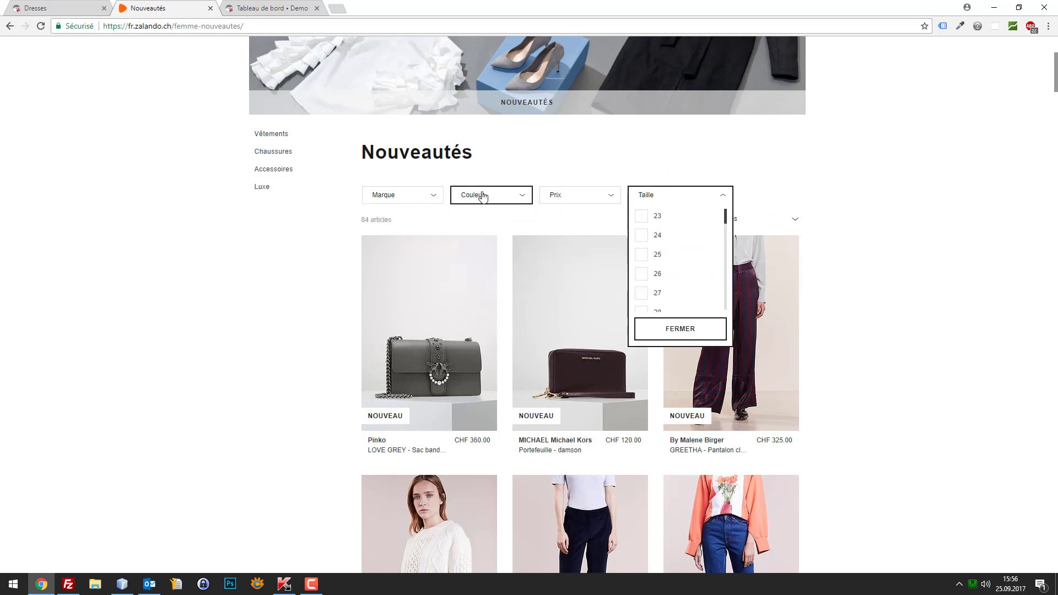
{"action": "scroll", "coordinate": [259, 236], "scroll_direction": "up", "scroll_amount": 1}
{"action": "scroll", "coordinate": [259, 236], "scroll_direction": "up", "scroll_amount": 4}
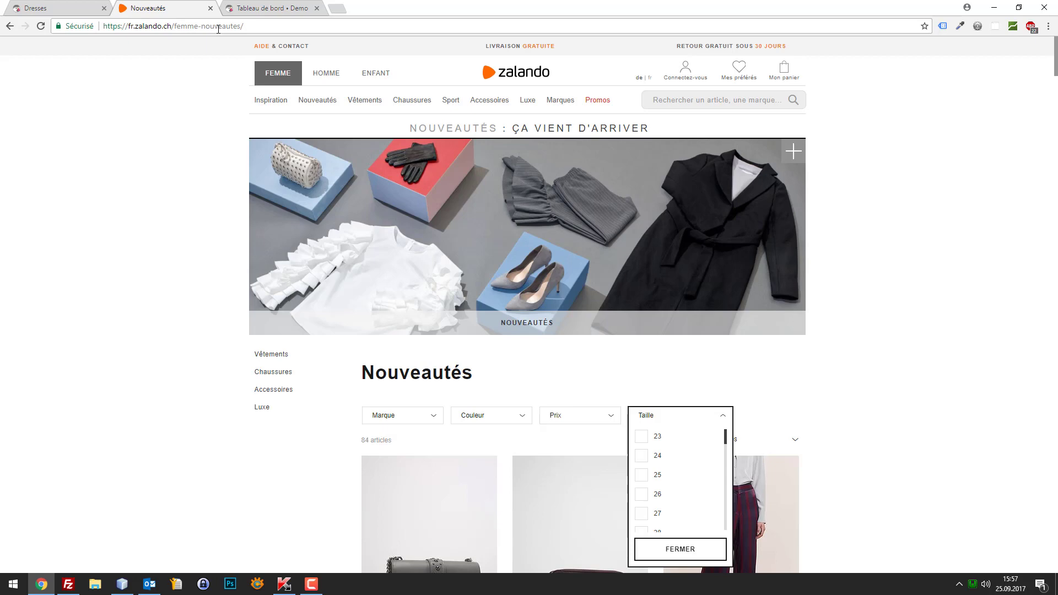
{"action": "scroll", "coordinate": [408, 220], "scroll_direction": "down", "scroll_amount": 7}
{"action": "scroll", "coordinate": [366, 205], "scroll_direction": "up", "scroll_amount": 7}
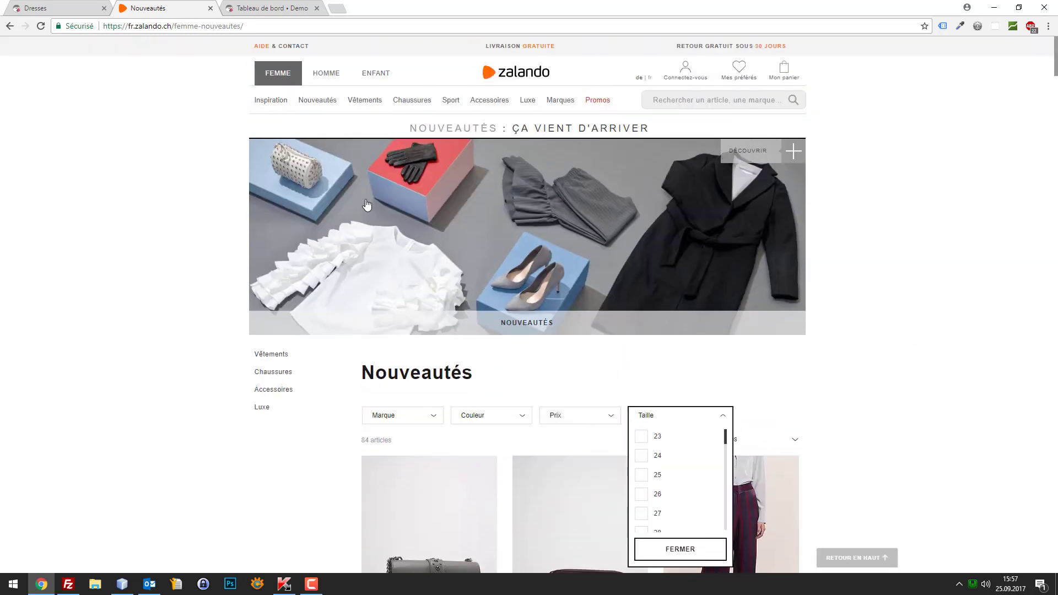
Return to the shop's Dresses page, move the Tableau de bord tab beside it, and review the whole filter list.
{"action": "left_click", "coordinate": [51, 6]}
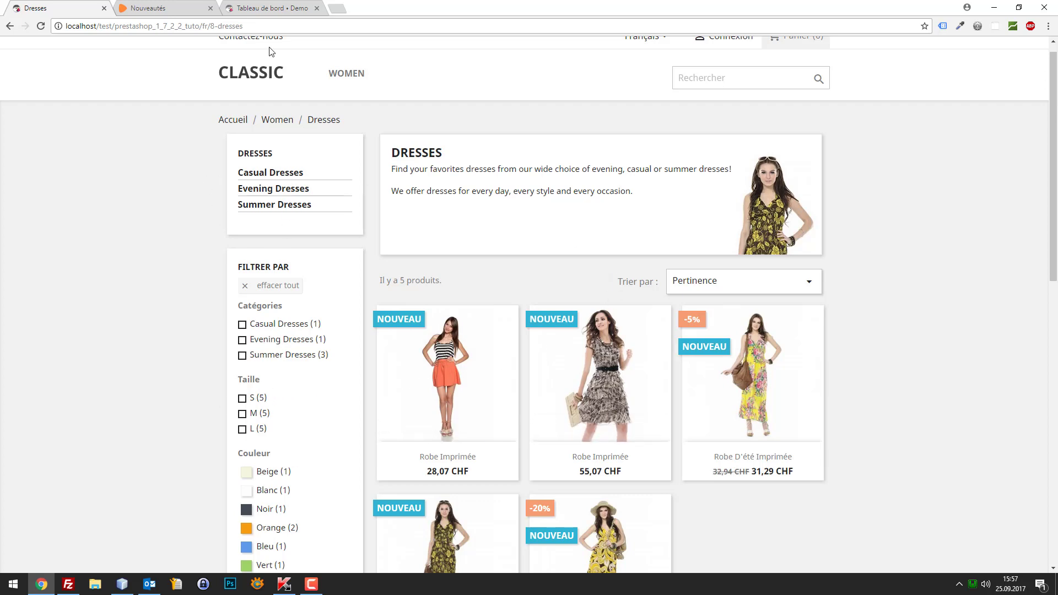
{"action": "left_click_drag", "start_coordinate": [266, 5], "coordinate": [157, 6]}
{"action": "left_click", "coordinate": [79, 6]}
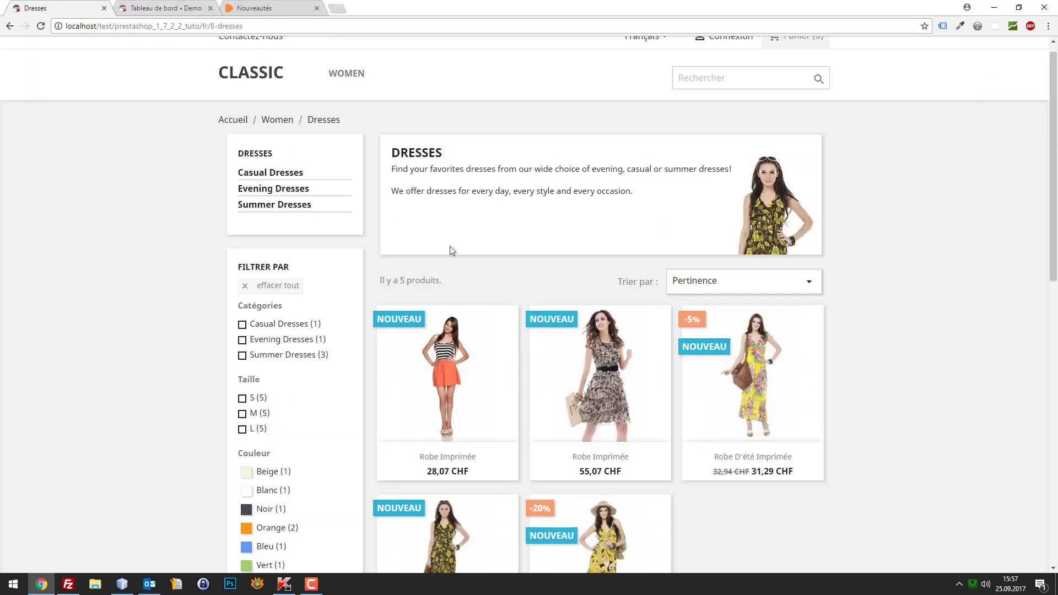
{"action": "scroll", "coordinate": [451, 251], "scroll_direction": "down", "scroll_amount": 2}
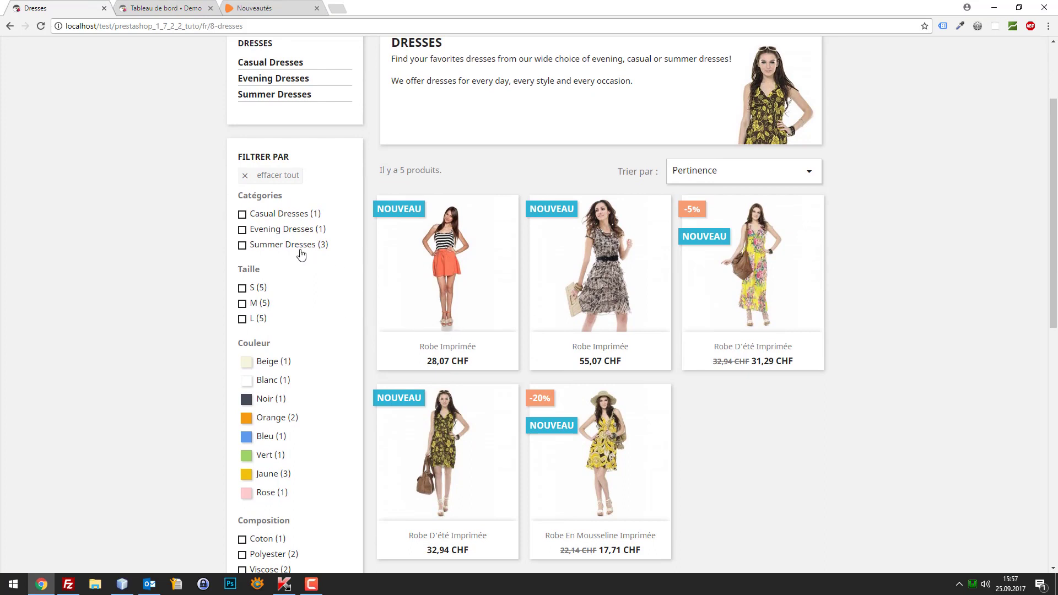
{"action": "scroll", "coordinate": [262, 317], "scroll_direction": "down", "scroll_amount": 3}
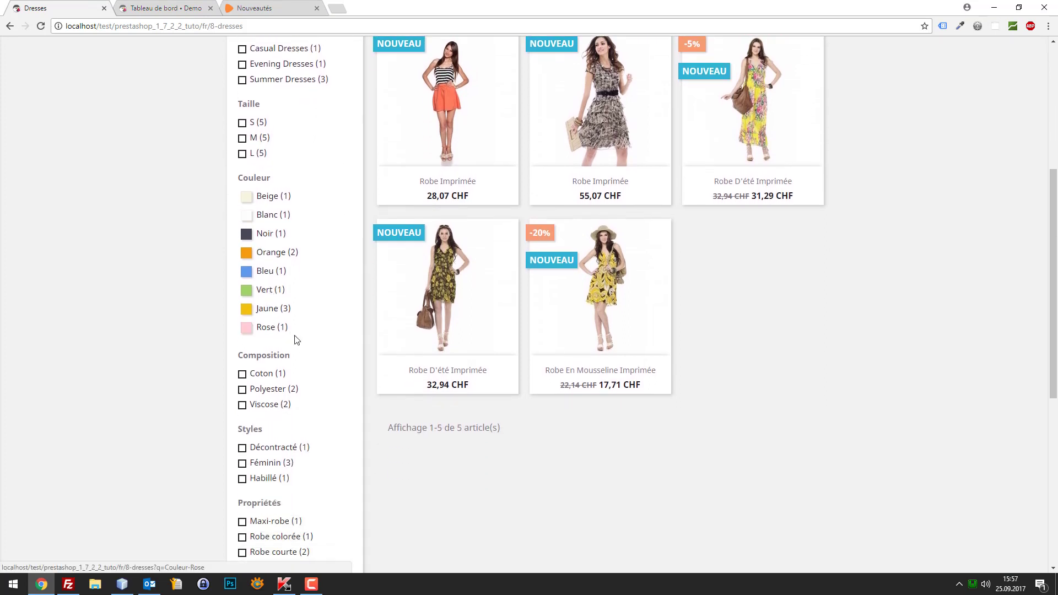
{"action": "scroll", "coordinate": [298, 343], "scroll_direction": "down", "scroll_amount": 4}
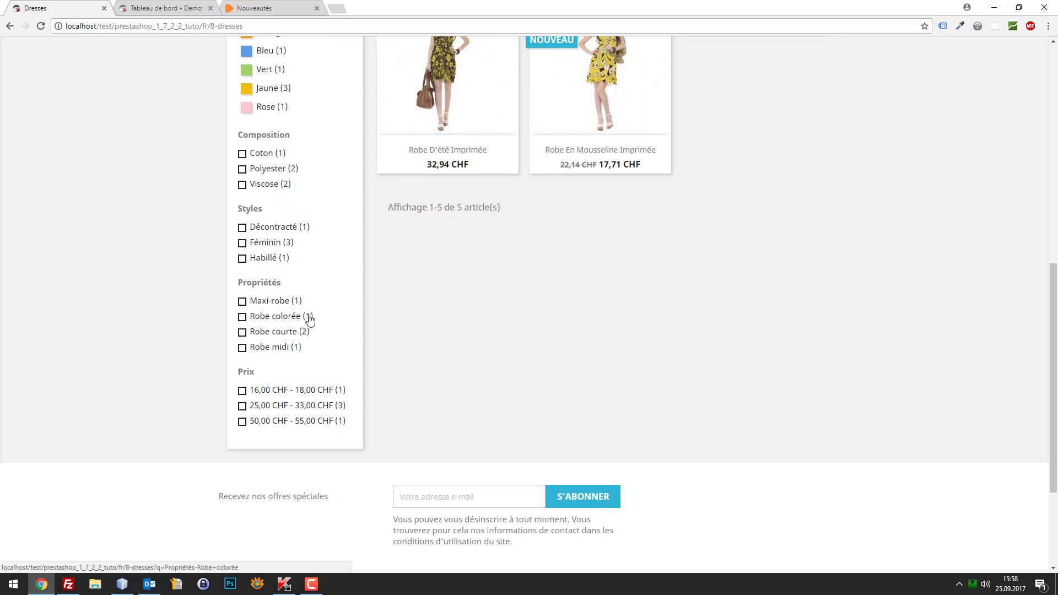
{"action": "scroll", "coordinate": [371, 337], "scroll_direction": "up", "scroll_amount": 6}
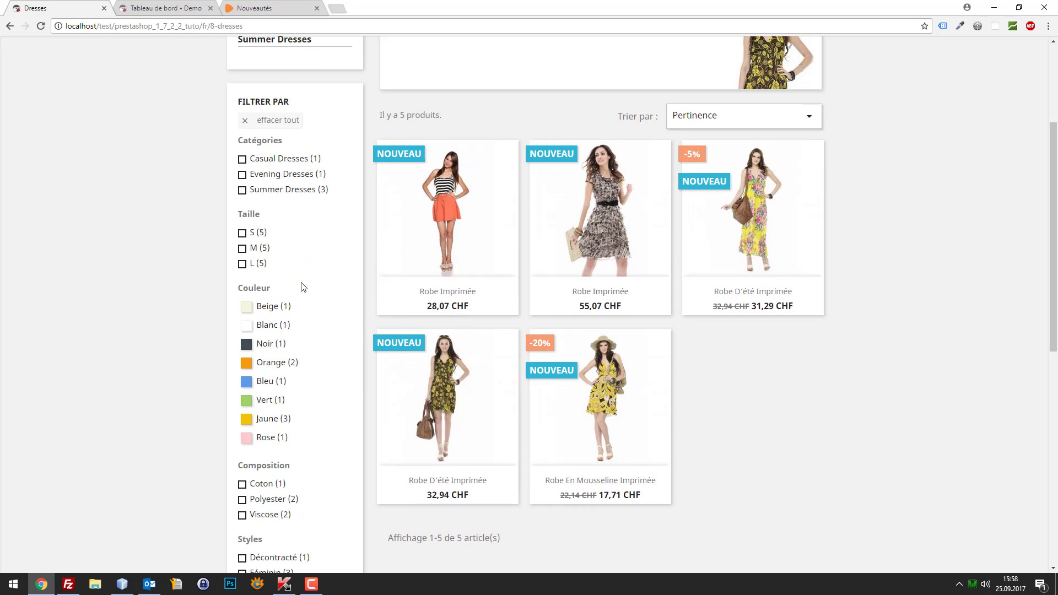
Open the 28,07 CHF Robe Imprimée in a new tab and view its size and colour options.
{"action": "right_click", "coordinate": [414, 182]}
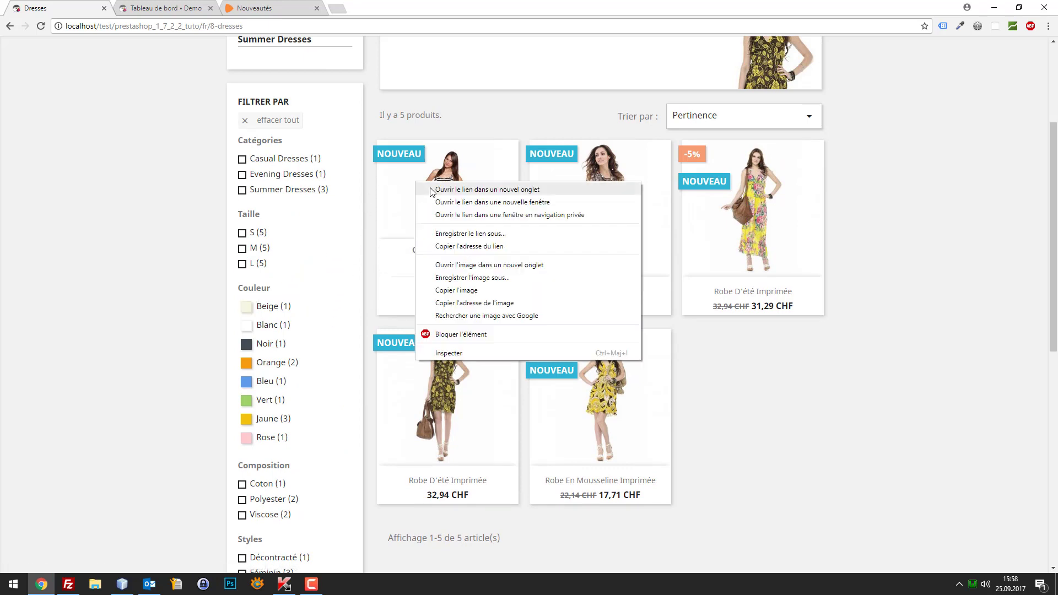
{"action": "left_click", "coordinate": [442, 191]}
{"action": "left_click", "coordinate": [177, 6]}
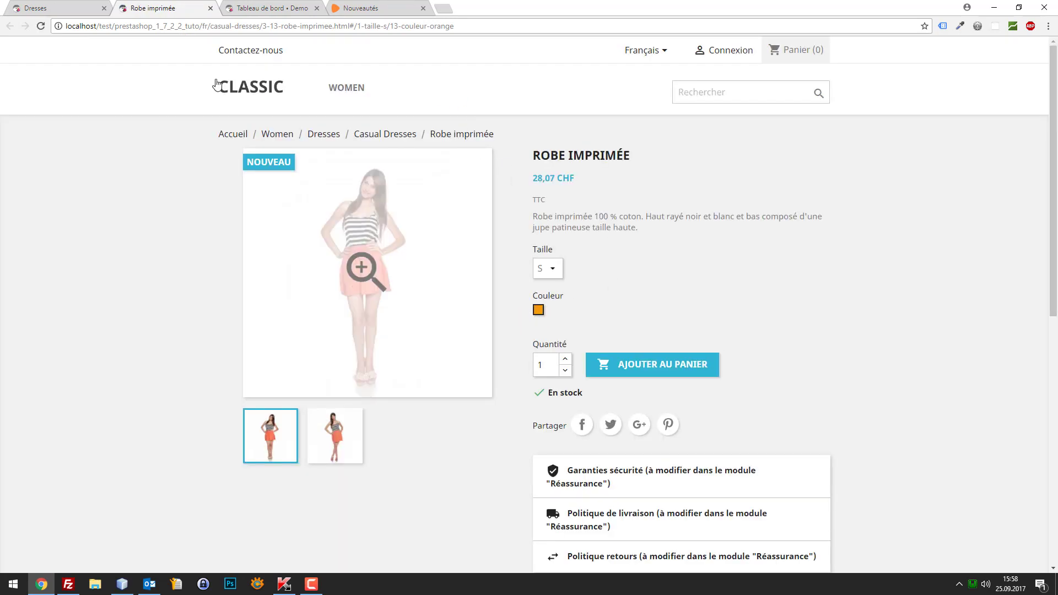
Go back to the Dresses category and examine the Composition, Styles and Propriétés filters.
{"action": "left_click", "coordinate": [63, 6]}
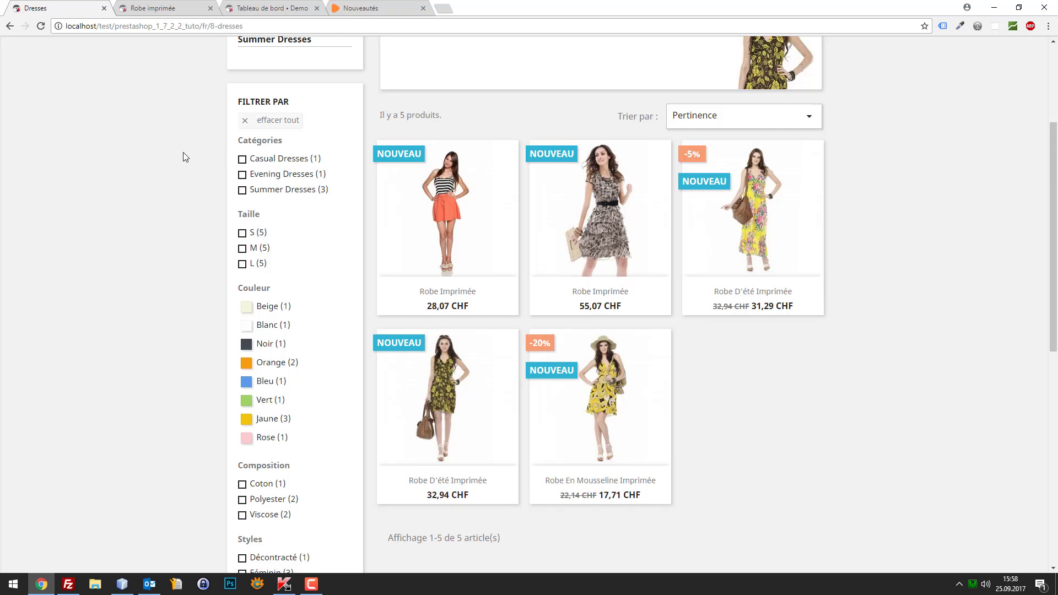
{"action": "scroll", "coordinate": [190, 171], "scroll_direction": "down", "scroll_amount": 8}
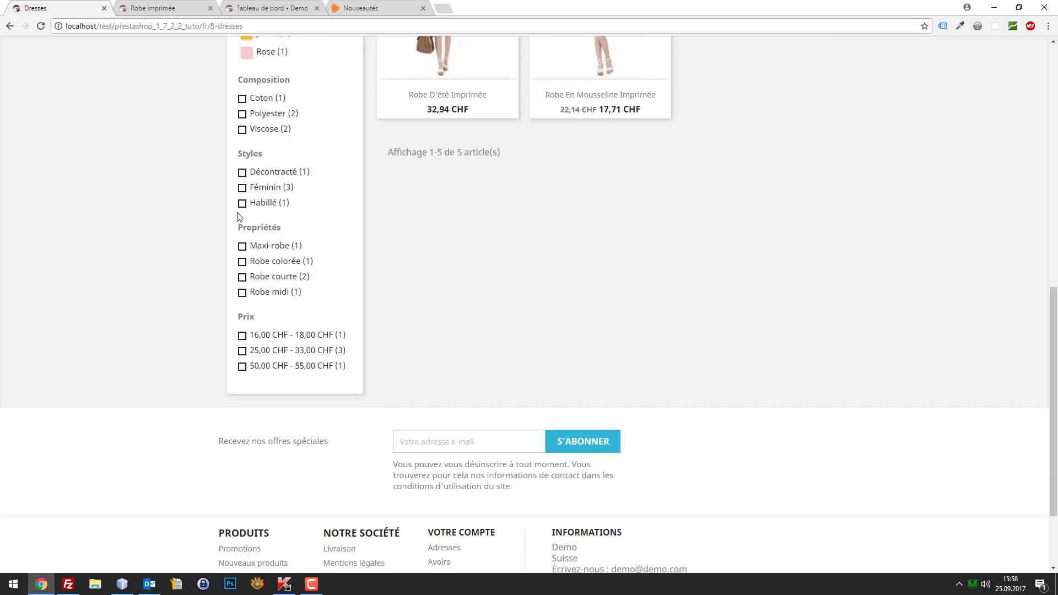
{"action": "scroll", "coordinate": [248, 296], "scroll_direction": "up", "scroll_amount": 6}
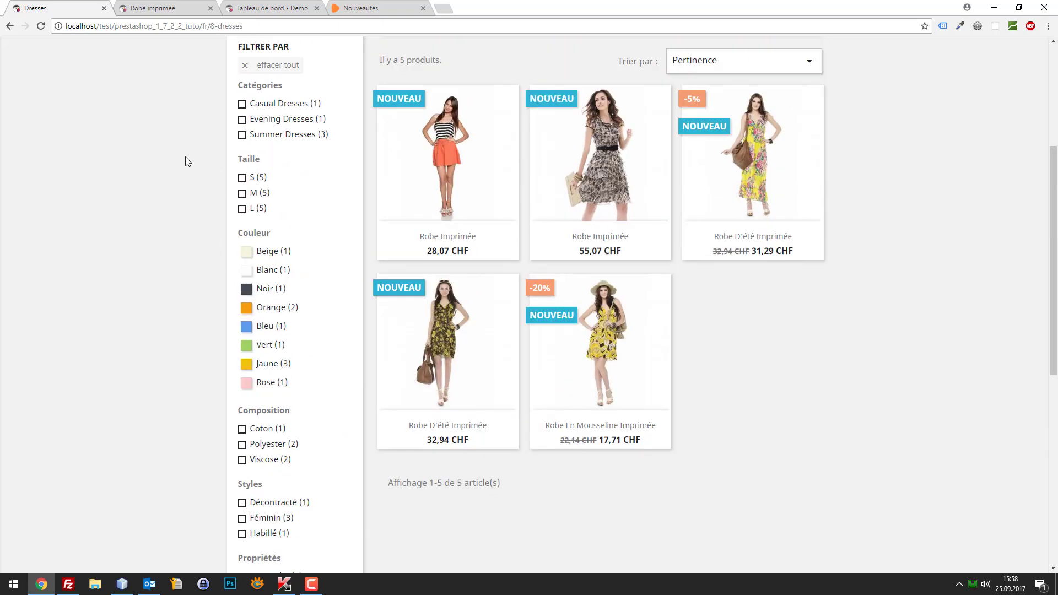
{"action": "scroll", "coordinate": [186, 159], "scroll_direction": "up", "scroll_amount": 2}
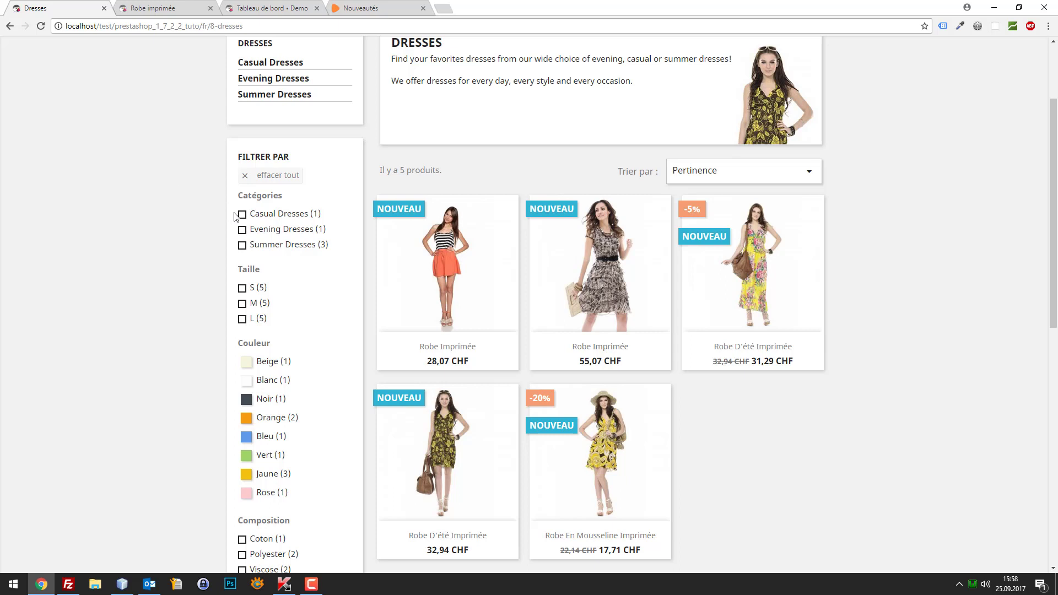
{"action": "scroll", "coordinate": [300, 279], "scroll_direction": "down", "scroll_amount": 3}
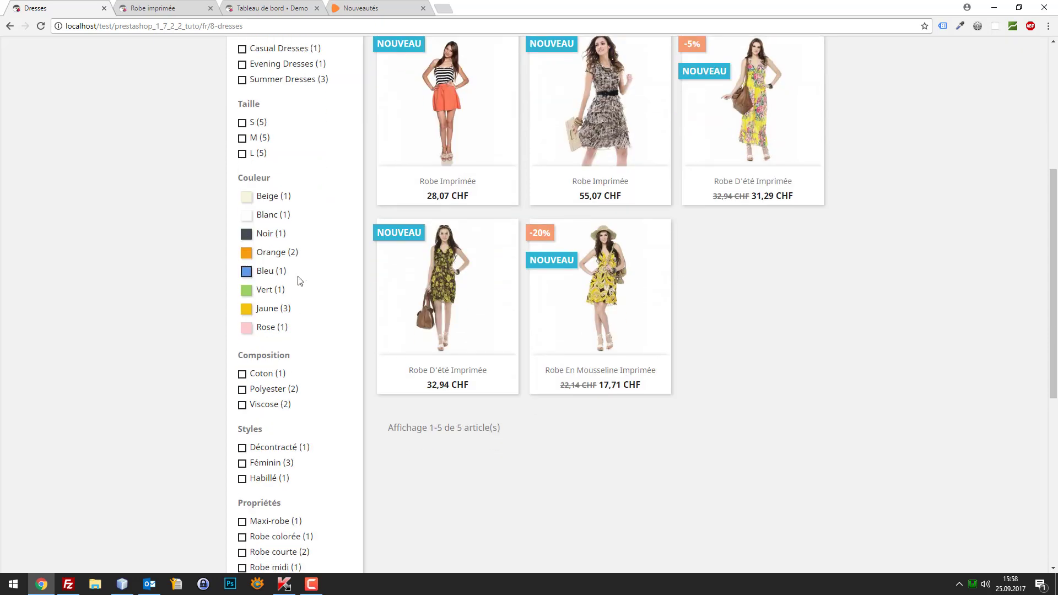
{"action": "scroll", "coordinate": [364, 296], "scroll_direction": "down", "scroll_amount": 2}
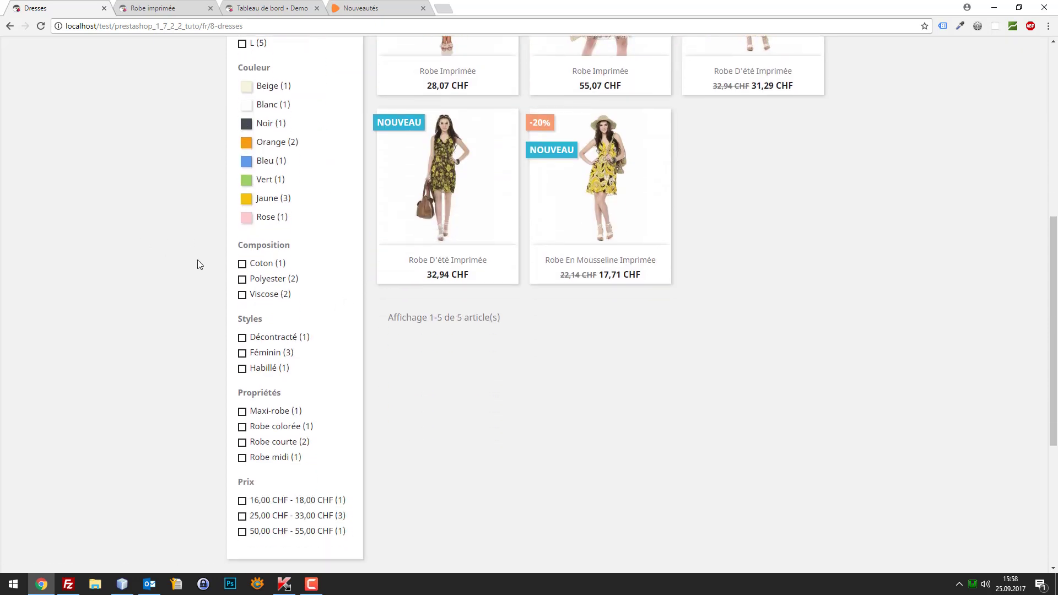
{"action": "scroll", "coordinate": [386, 281], "scroll_direction": "up", "scroll_amount": 3}
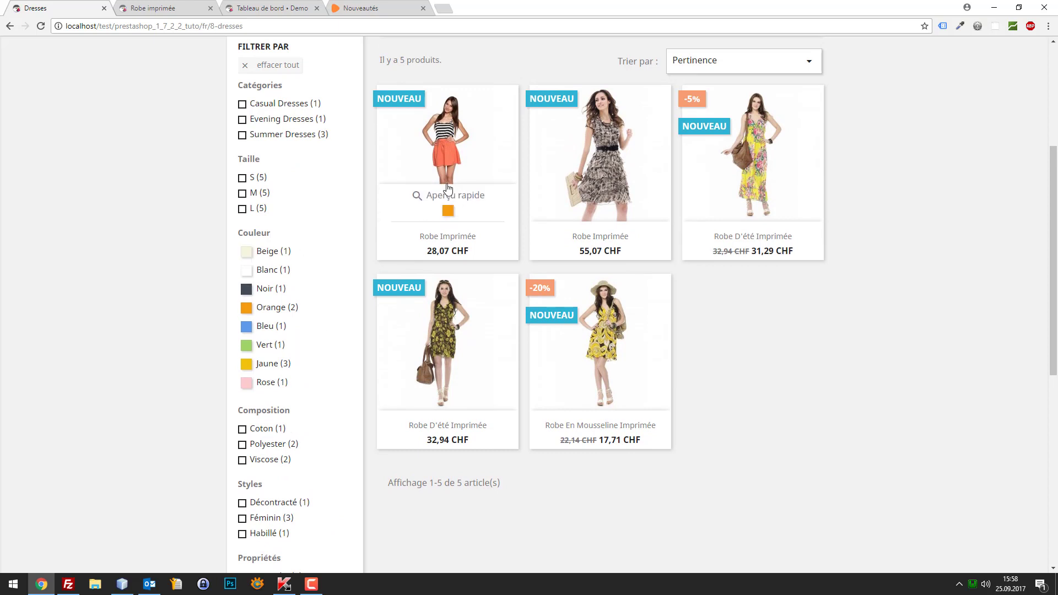
Filter the dresses by Composition Coton and open the resulting dress in a new tab.
{"action": "left_click", "coordinate": [243, 431]}
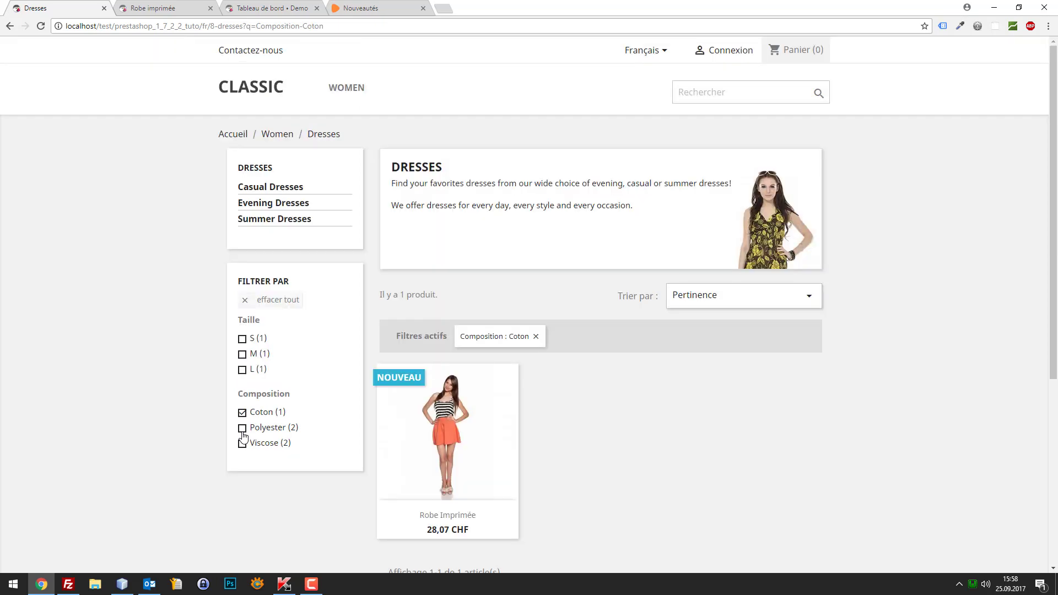
{"action": "right_click", "coordinate": [449, 421]}
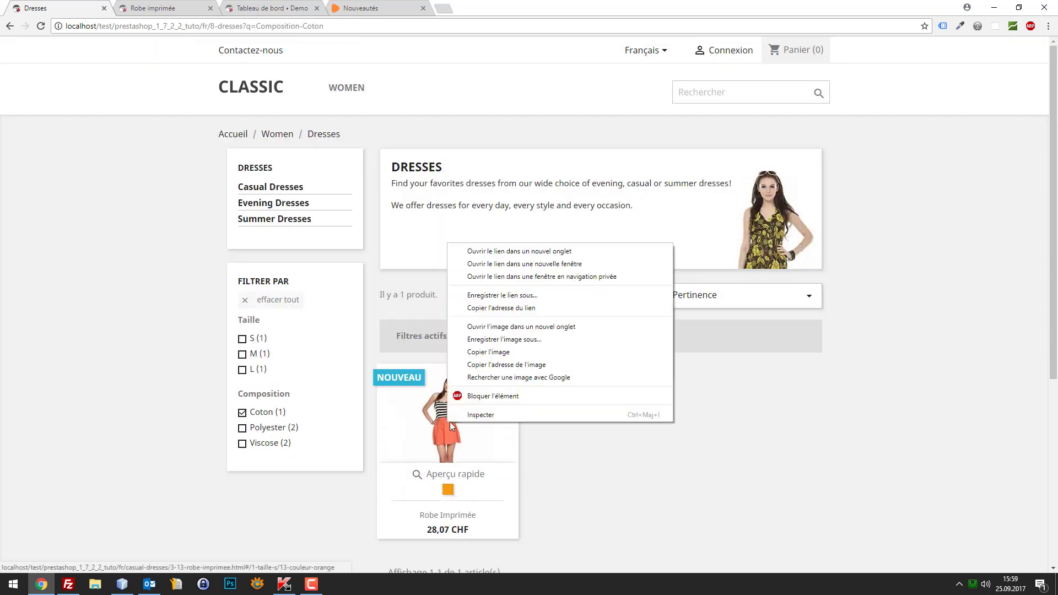
{"action": "left_click", "coordinate": [525, 252]}
{"action": "left_click", "coordinate": [209, 7]}
{"action": "left_click_drag", "start_coordinate": [210, 7], "coordinate": [127, 7]}
Show the dress's Détails du produit and review the Composition, Styles and Propriétés entries in its Fiche technique.
{"action": "scroll", "coordinate": [572, 316], "scroll_direction": "down", "scroll_amount": 3}
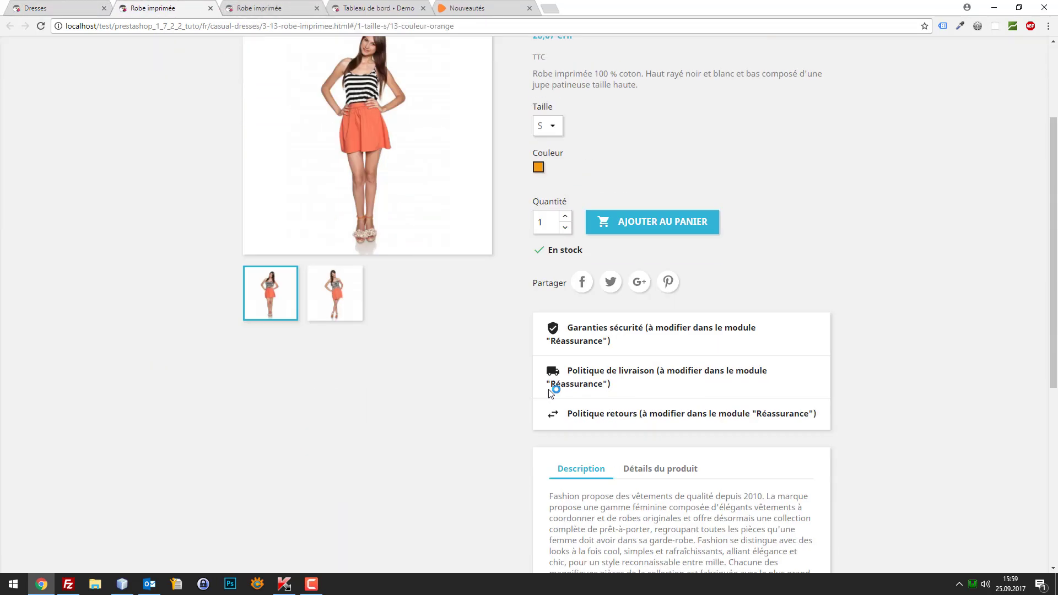
{"action": "scroll", "coordinate": [533, 336], "scroll_direction": "up", "scroll_amount": 2}
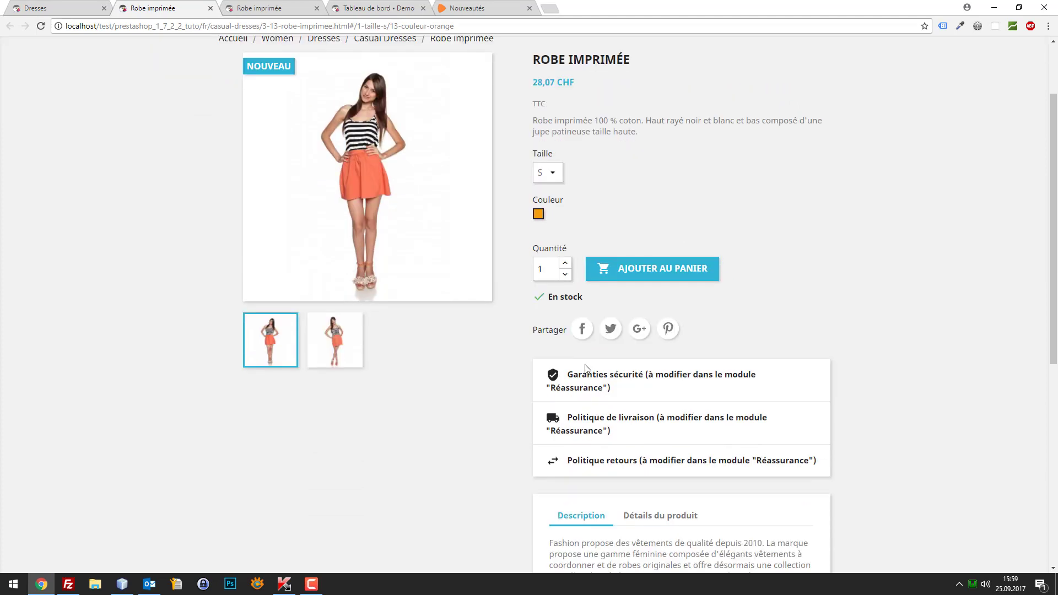
{"action": "scroll", "coordinate": [568, 347], "scroll_direction": "down", "scroll_amount": 4}
{"action": "left_click", "coordinate": [638, 344]}
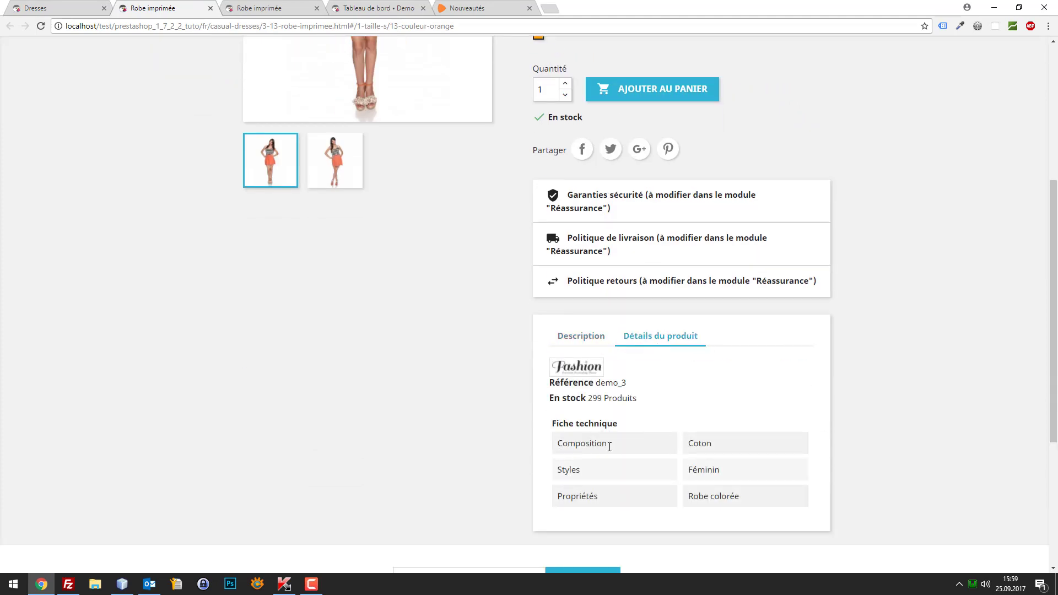
{"action": "left_click_drag", "start_coordinate": [594, 444], "coordinate": [717, 447]}
{"action": "left_click", "coordinate": [688, 441]}
{"action": "left_click_drag", "start_coordinate": [549, 424], "coordinate": [612, 423]}
{"action": "scroll", "coordinate": [276, 358], "scroll_direction": "up", "scroll_amount": 5}
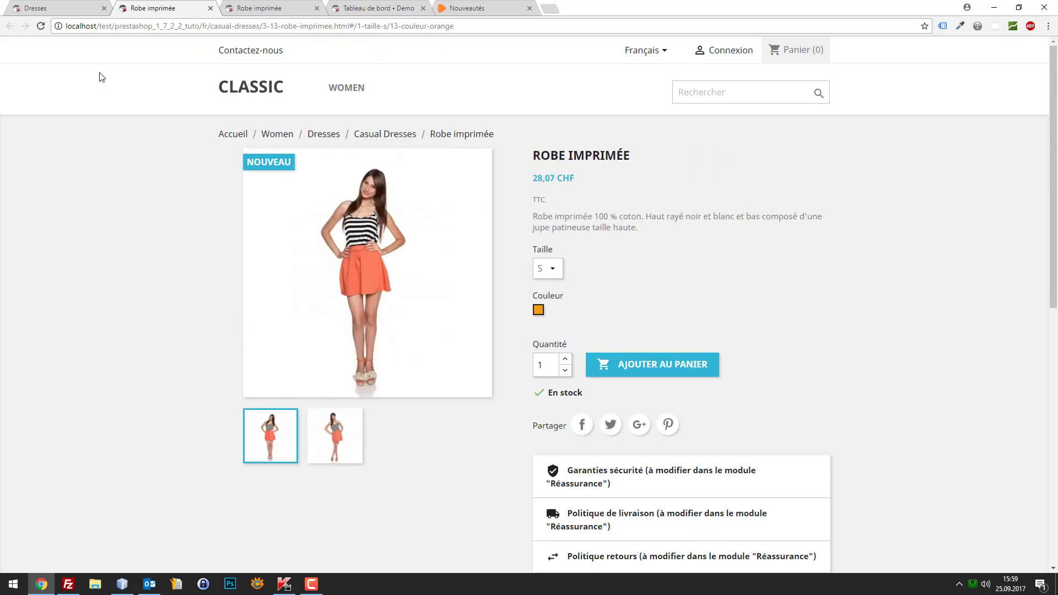
Review the Coton-filtered Dresses category against the dress page, and close the duplicate Robe imprimée page.
{"action": "left_click", "coordinate": [81, 6]}
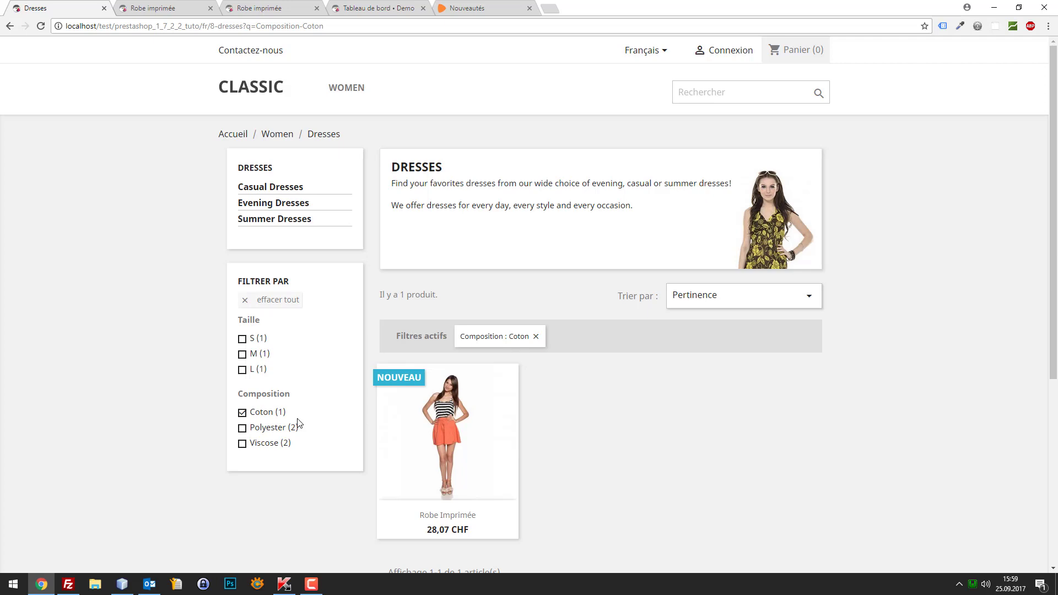
{"action": "left_click", "coordinate": [140, 7]}
{"action": "left_click", "coordinate": [257, 5]}
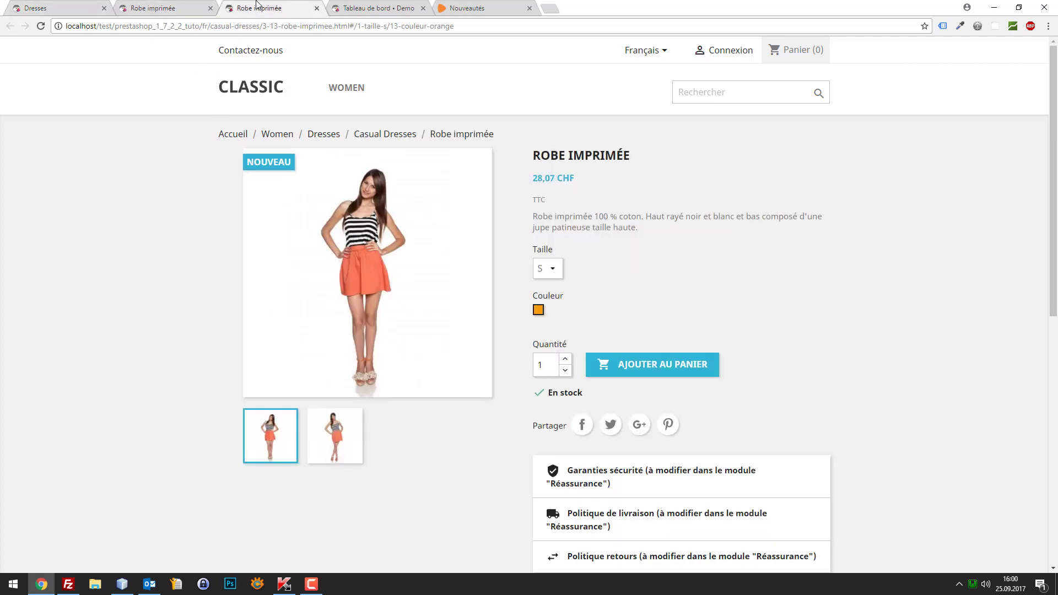
{"action": "left_click", "coordinate": [381, 7]}
{"action": "left_click", "coordinate": [322, 7]}
{"action": "left_click", "coordinate": [316, 7]}
{"action": "left_click", "coordinate": [187, 4]}
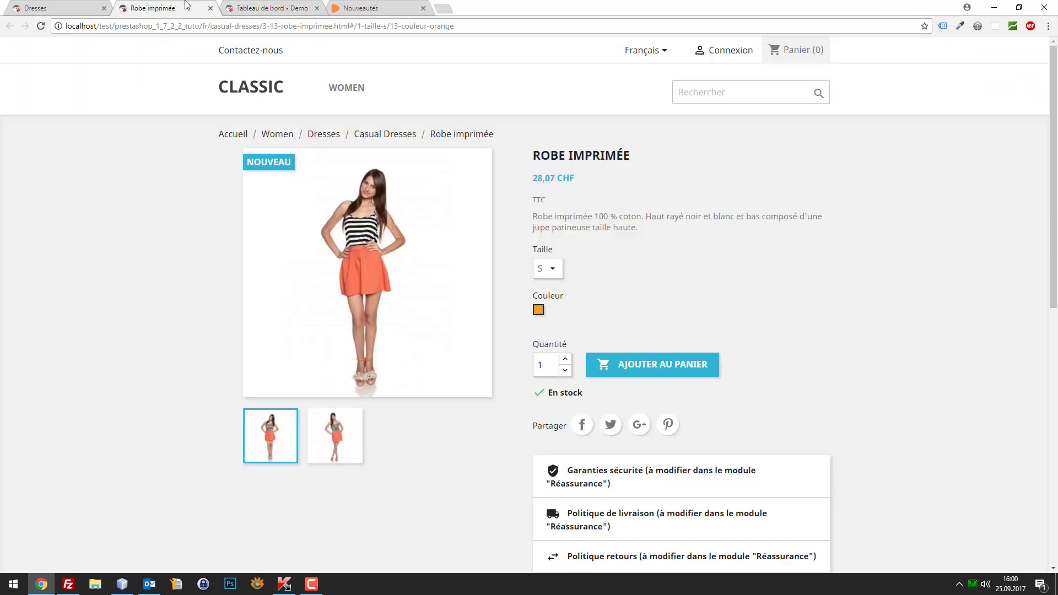
Switch to the PrestaShop back office and open the list of installed modules.
{"action": "left_click", "coordinate": [62, 7]}
{"action": "left_click", "coordinate": [163, 5]}
{"action": "left_click", "coordinate": [233, 7]}
{"action": "mouse_move", "coordinate": [50, 239]}
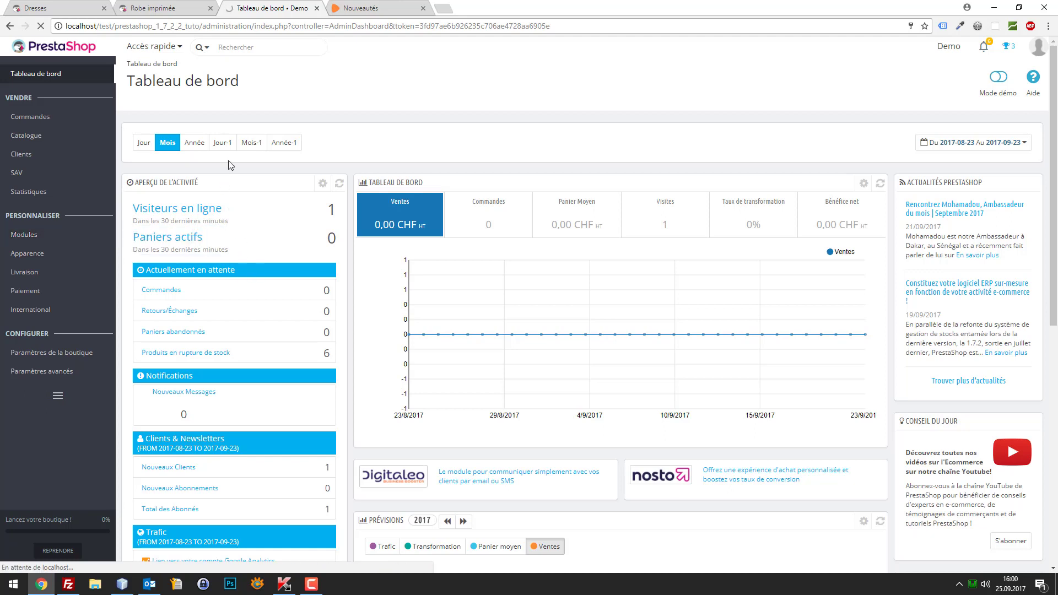
{"action": "left_click", "coordinate": [228, 141]}
{"action": "left_click", "coordinate": [22, 235]}
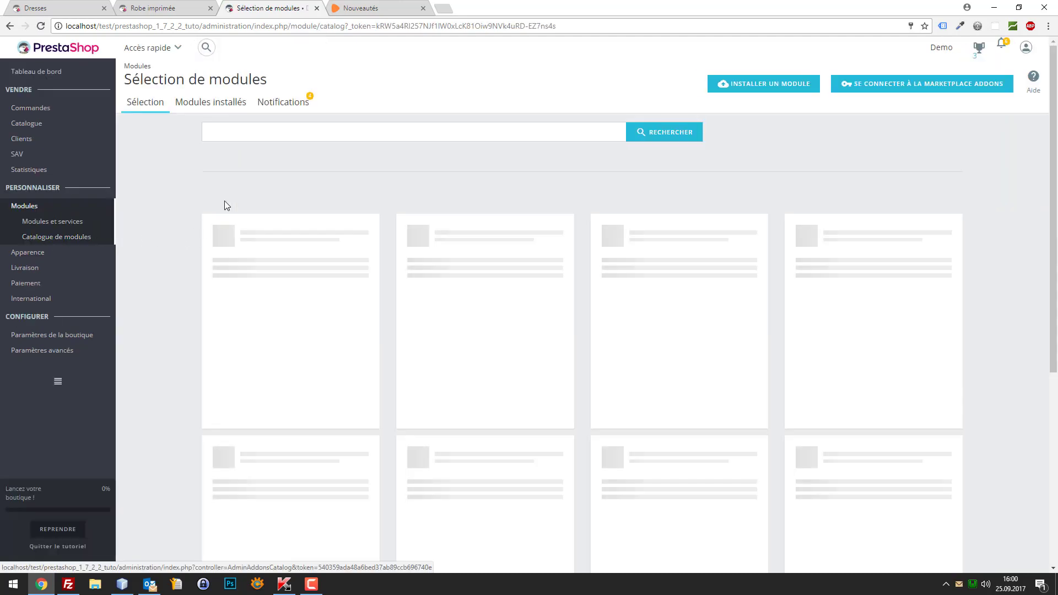
{"action": "left_click", "coordinate": [218, 106]}
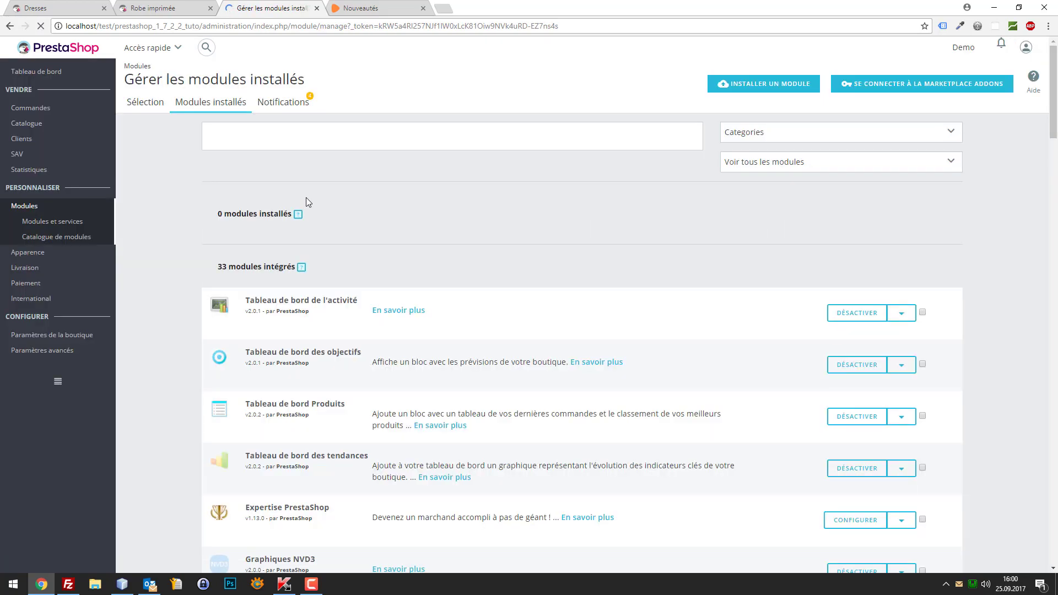
Search the installed modules for "filtre" and open the configuration of Navigation à facettes.
{"action": "type", "text": "filtre"}
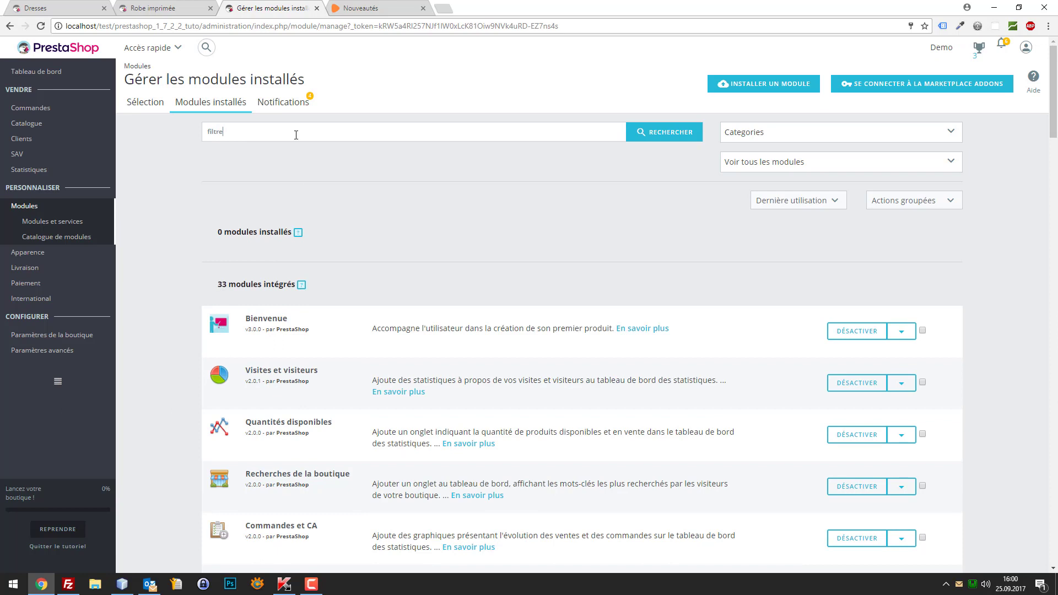
{"action": "key", "text": "Return"}
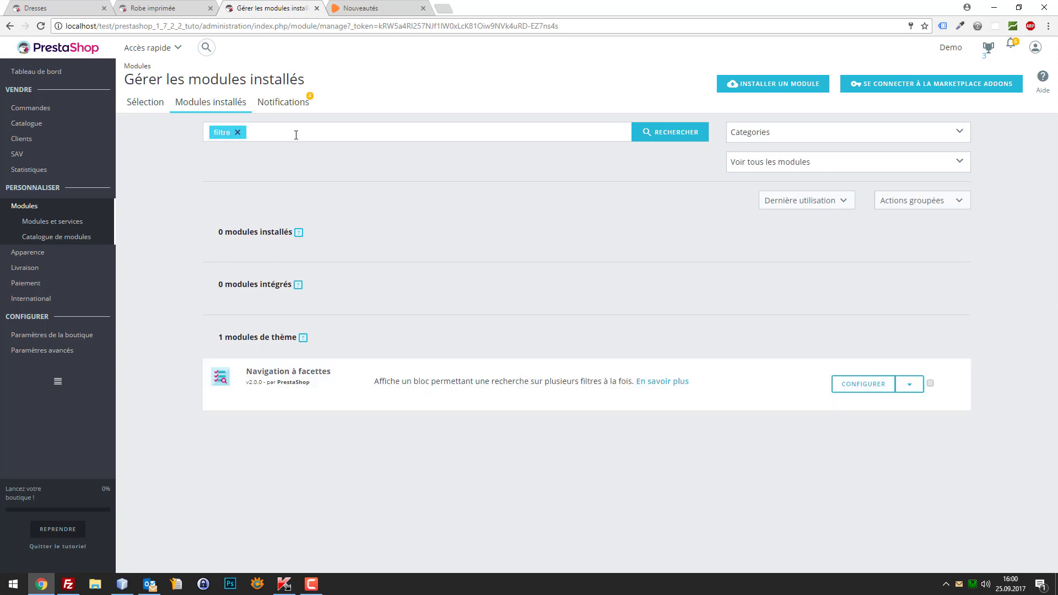
{"action": "left_click", "coordinate": [860, 386]}
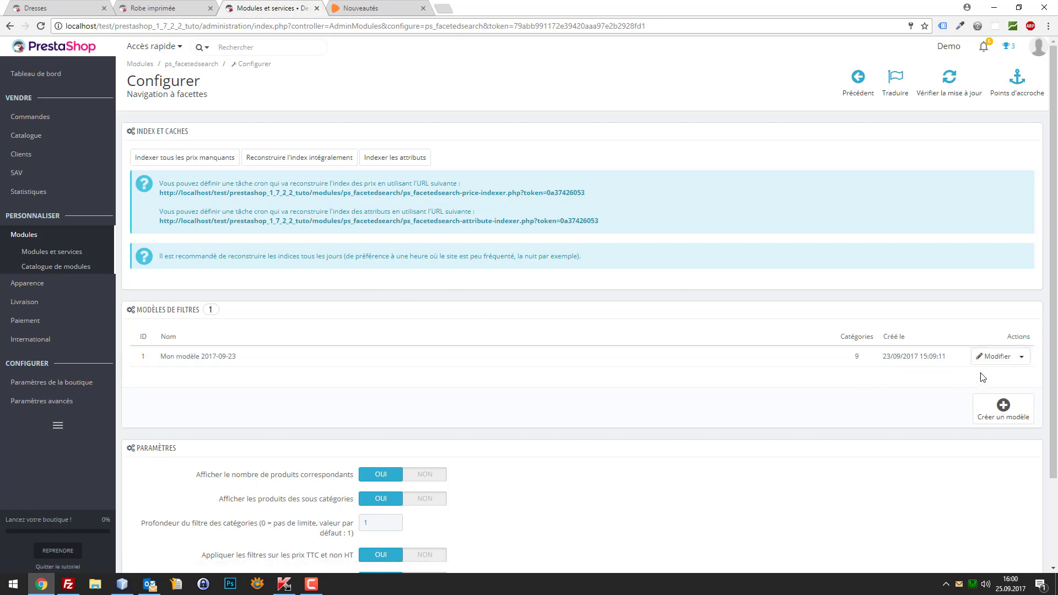
Rename the existing filter template as "Filtre générale" and save it.
{"action": "left_click", "coordinate": [999, 358]}
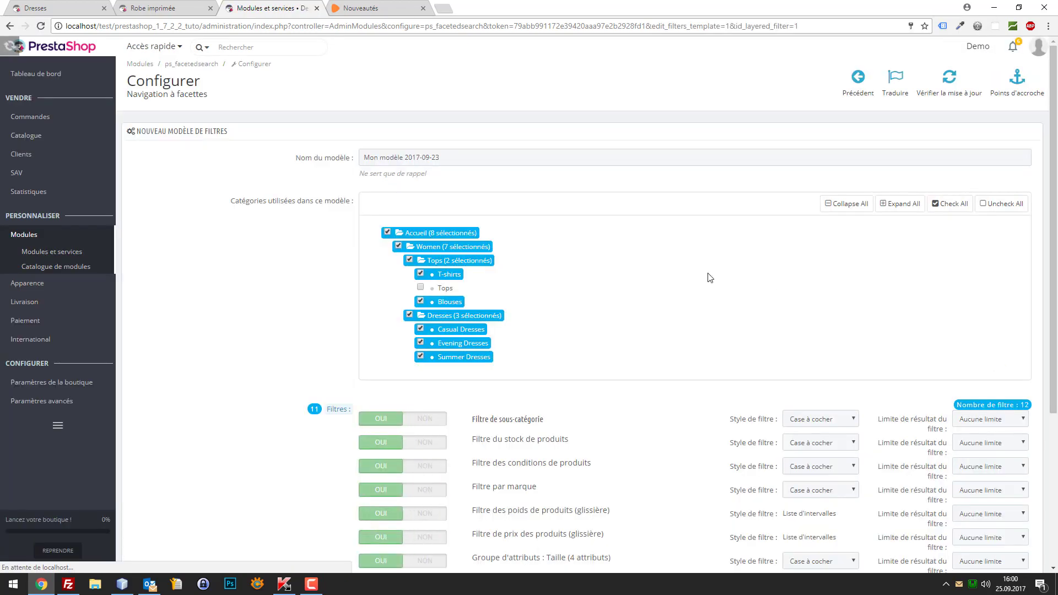
{"action": "left_click_drag", "start_coordinate": [452, 156], "coordinate": [291, 138]}
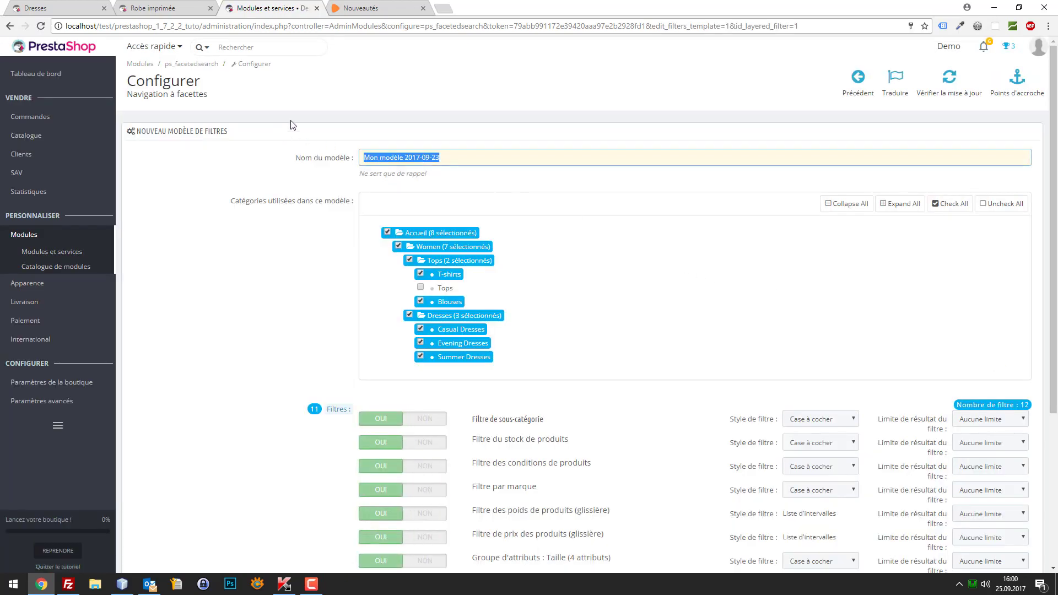
{"action": "type", "text": "Fkt"}
{"action": "key", "text": "BackSpace"}
{"action": "key", "text": "BackSpace"}
{"action": "type", "text": "iltr"}
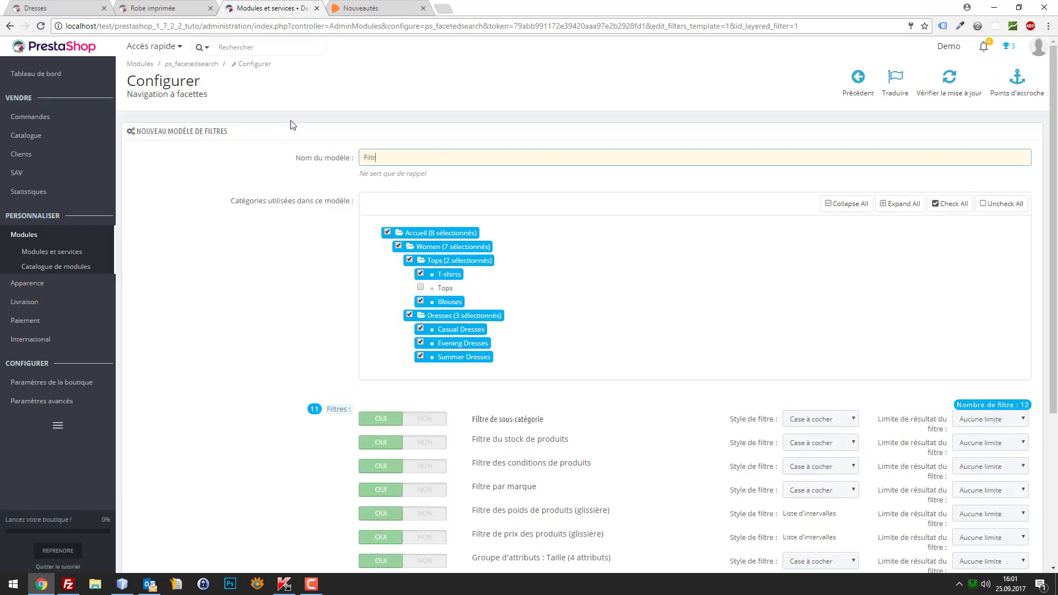
{"action": "type", "text": "e générale"}
{"action": "key", "text": "BackSpace"}
{"action": "type", "text": "le"}
{"action": "scroll", "coordinate": [987, 362], "scroll_direction": "down", "scroll_amount": 4}
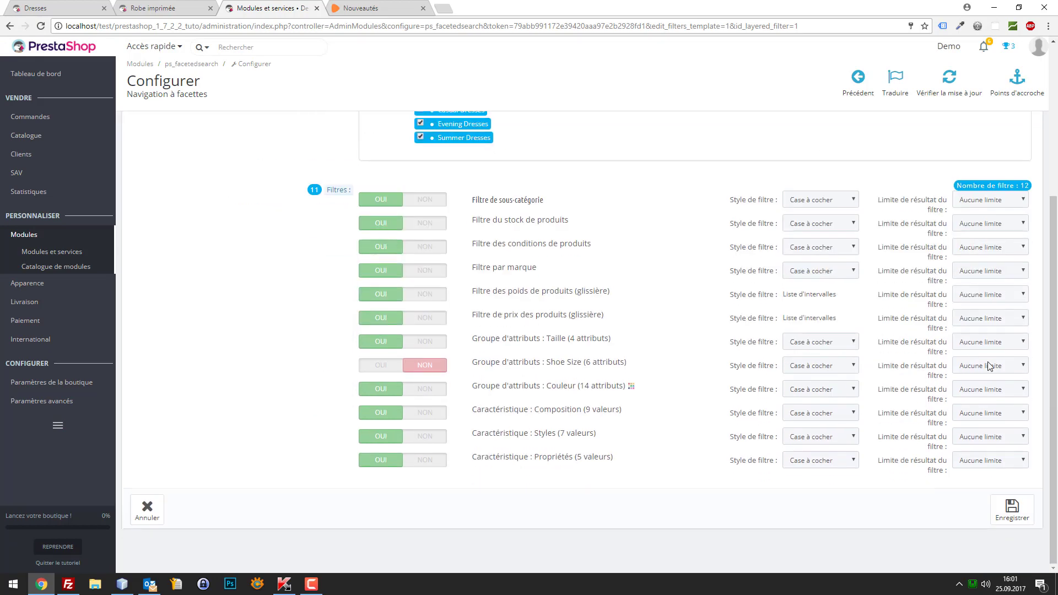
{"action": "left_click", "coordinate": [1008, 506]}
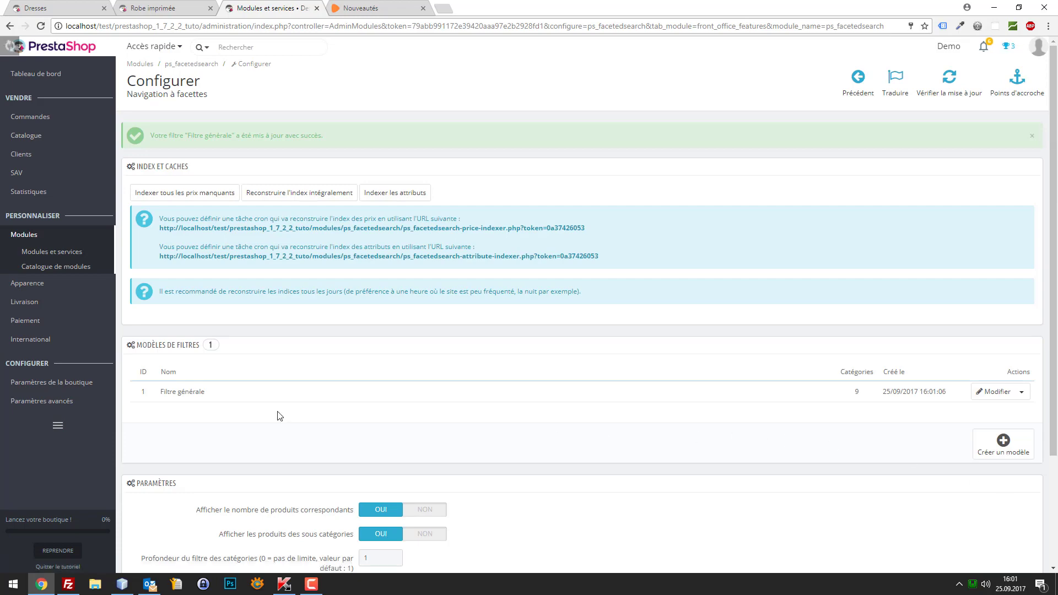
Include the Tops subcategory in the Filtre générale template, and place the back-office page beside the Dresses page.
{"action": "left_click", "coordinate": [987, 393]}
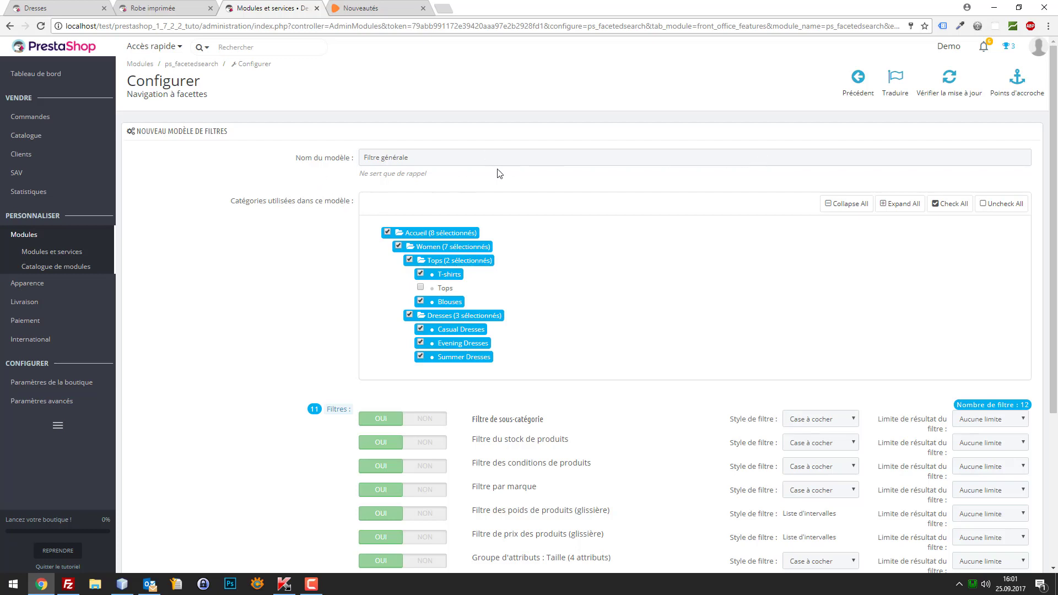
{"action": "left_click", "coordinate": [420, 289]}
{"action": "left_click", "coordinate": [420, 289]}
{"action": "left_click", "coordinate": [420, 289]}
{"action": "left_click", "coordinate": [420, 289]}
{"action": "left_click", "coordinate": [420, 289]}
{"action": "left_click", "coordinate": [420, 289]}
{"action": "left_click", "coordinate": [421, 290]}
{"action": "left_click_drag", "start_coordinate": [294, 6], "coordinate": [209, 21]}
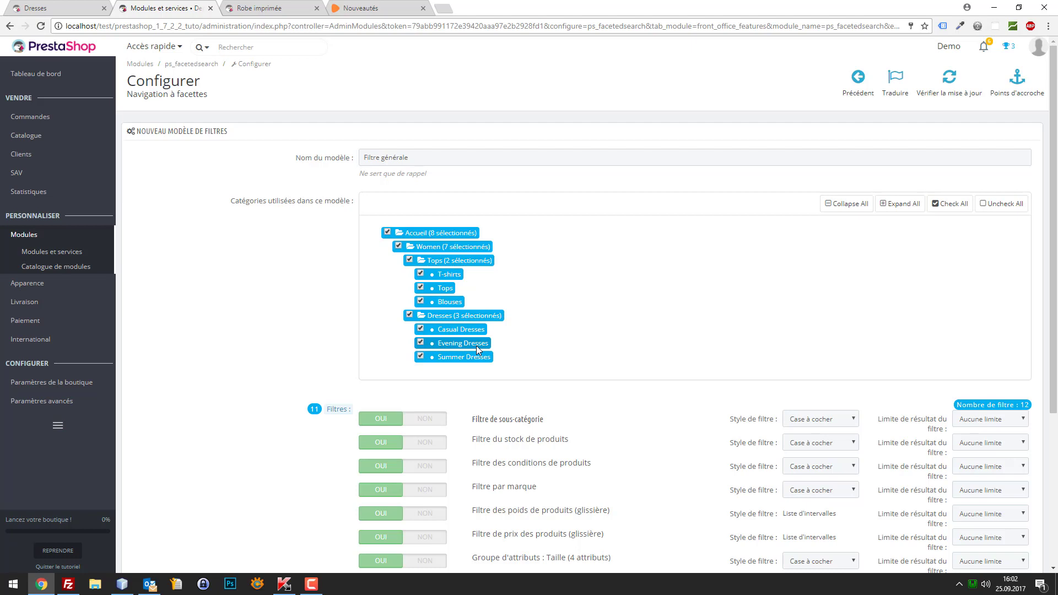
Review the template's list of filters, and open the shop's Women category to compare its displayed filters.
{"action": "scroll", "coordinate": [371, 350], "scroll_direction": "down", "scroll_amount": 2}
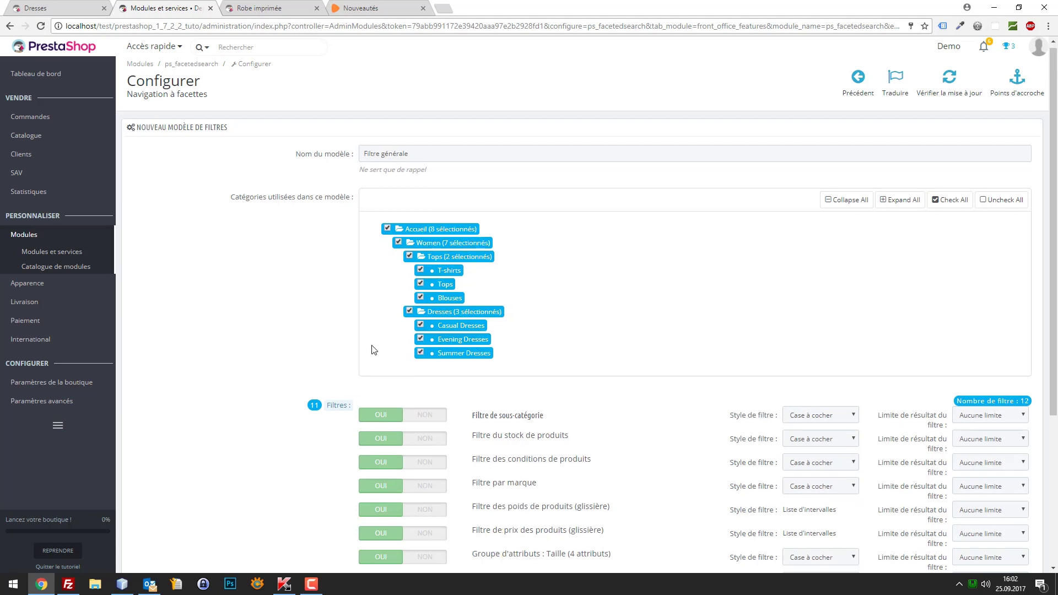
{"action": "scroll", "coordinate": [738, 311], "scroll_direction": "down", "scroll_amount": 1}
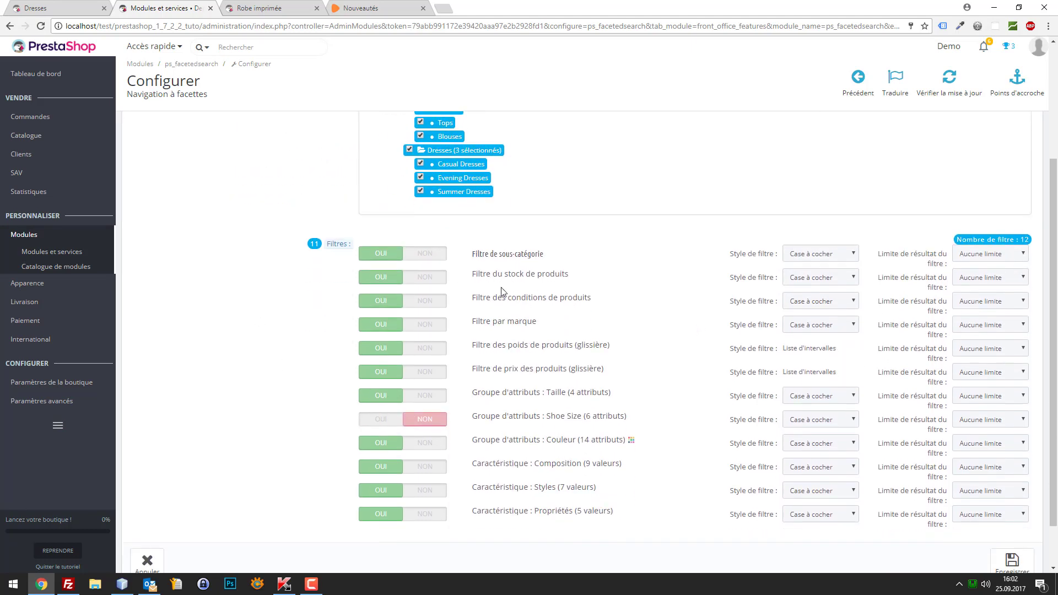
{"action": "scroll", "coordinate": [524, 304], "scroll_direction": "down", "scroll_amount": 1}
{"action": "scroll", "coordinate": [524, 305], "scroll_direction": "up", "scroll_amount": 1}
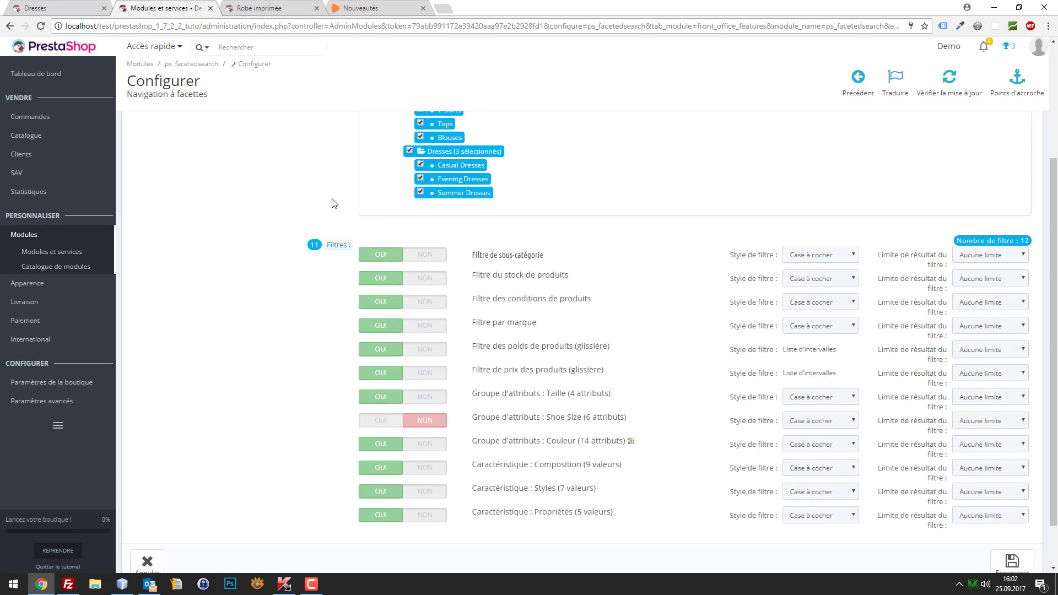
{"action": "left_click", "coordinate": [72, 8]}
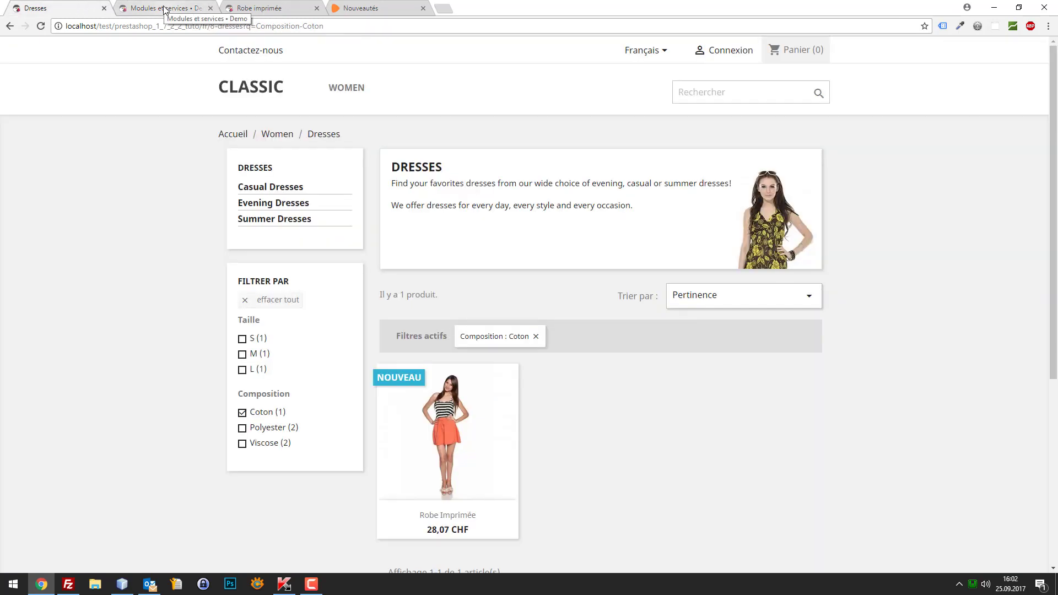
{"action": "left_click", "coordinate": [272, 136]}
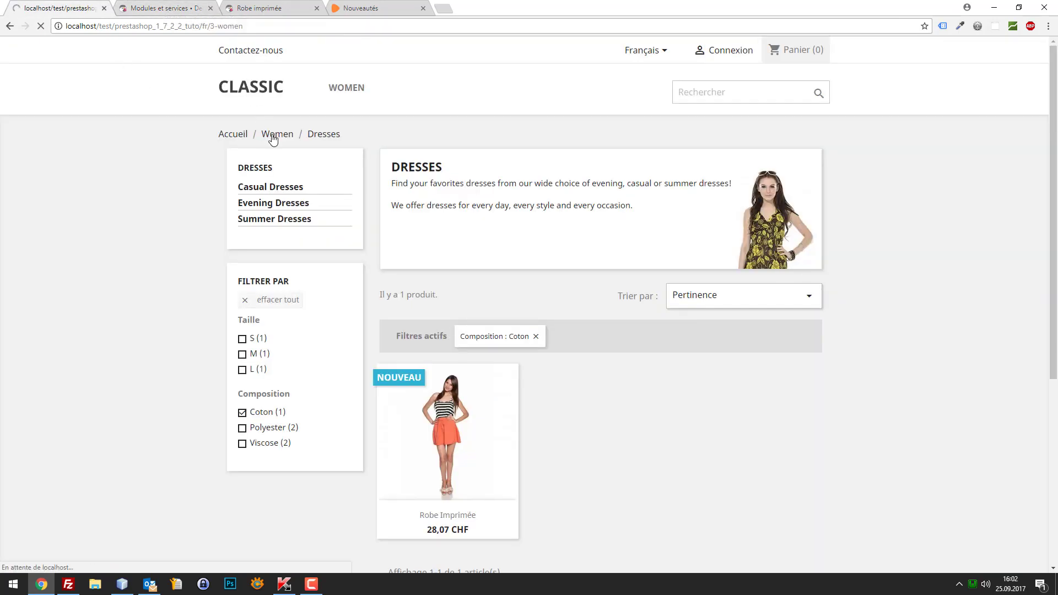
{"action": "scroll", "coordinate": [282, 163], "scroll_direction": "down", "scroll_amount": 6}
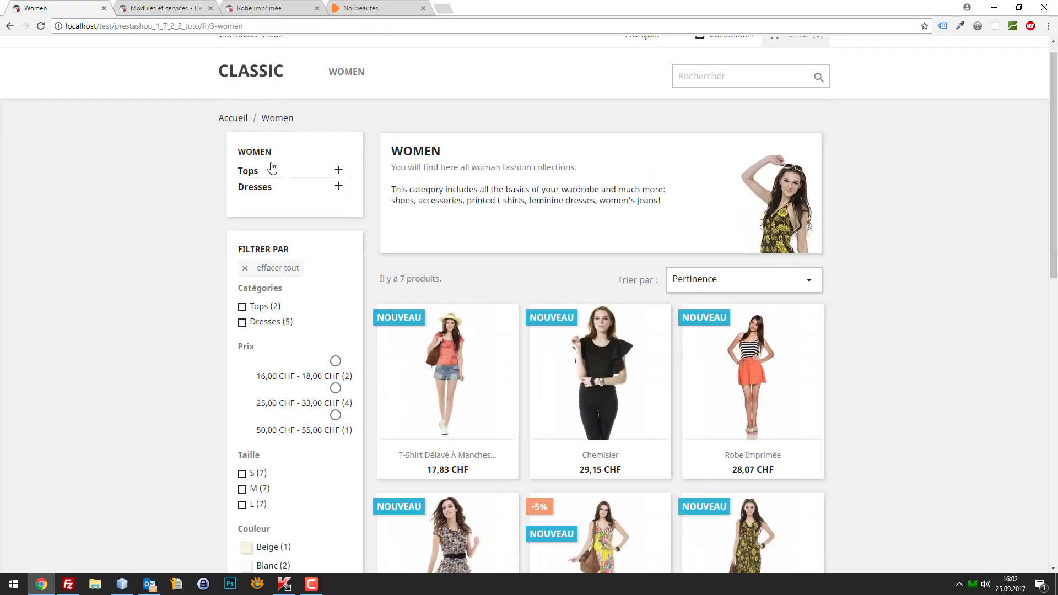
Disable the subcategory filter and the product stock filter in the Filtre générale template.
{"action": "left_click", "coordinate": [148, 5]}
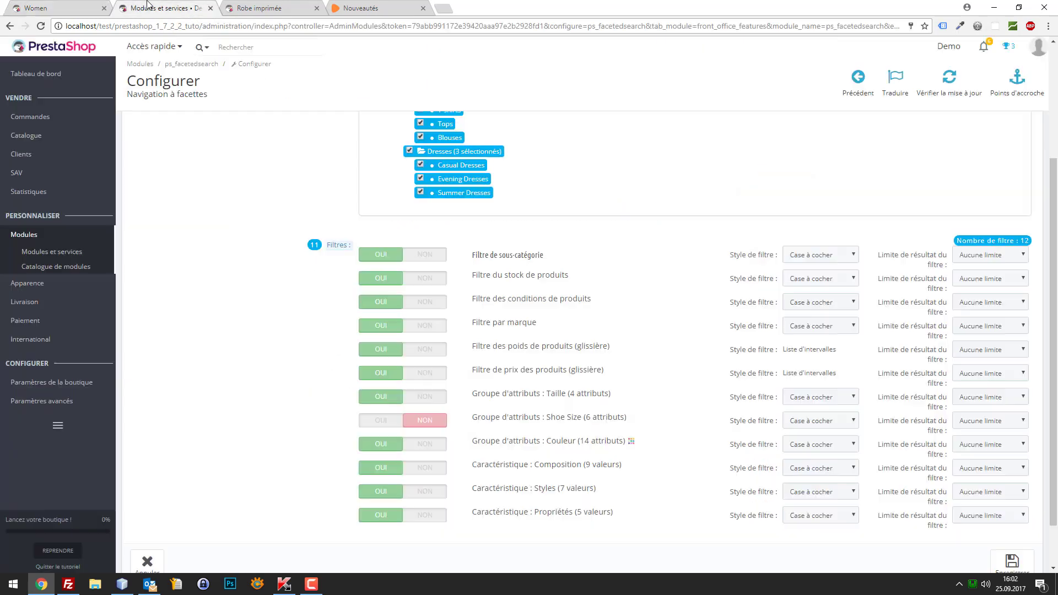
{"action": "left_click", "coordinate": [432, 257]}
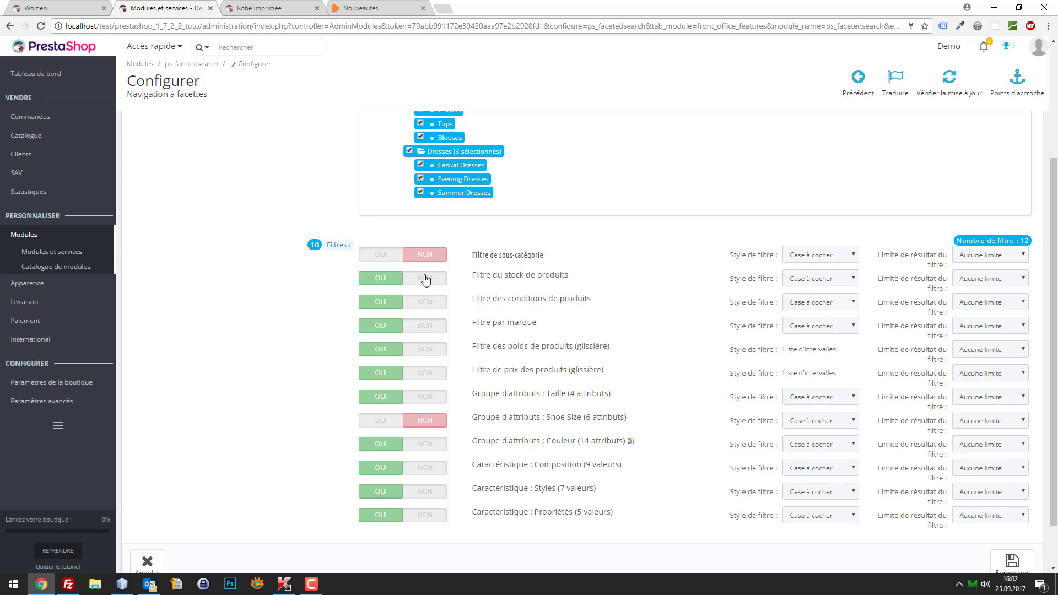
{"action": "left_click", "coordinate": [426, 280]}
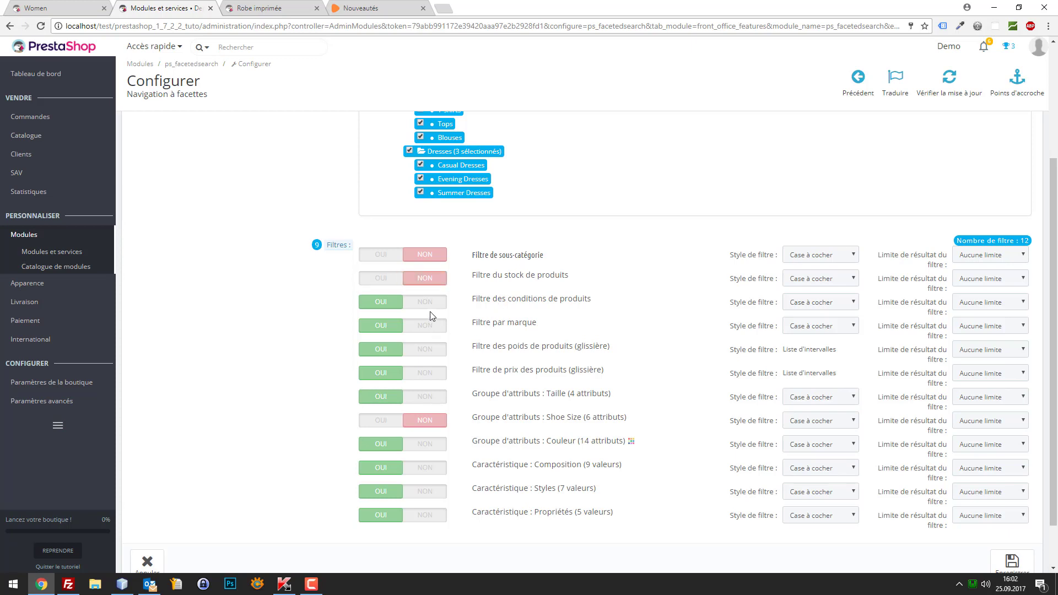
Examine the filter block of the shop's Women category, from Catégories and Prix down through the remaining filters.
{"action": "left_click", "coordinate": [55, 8]}
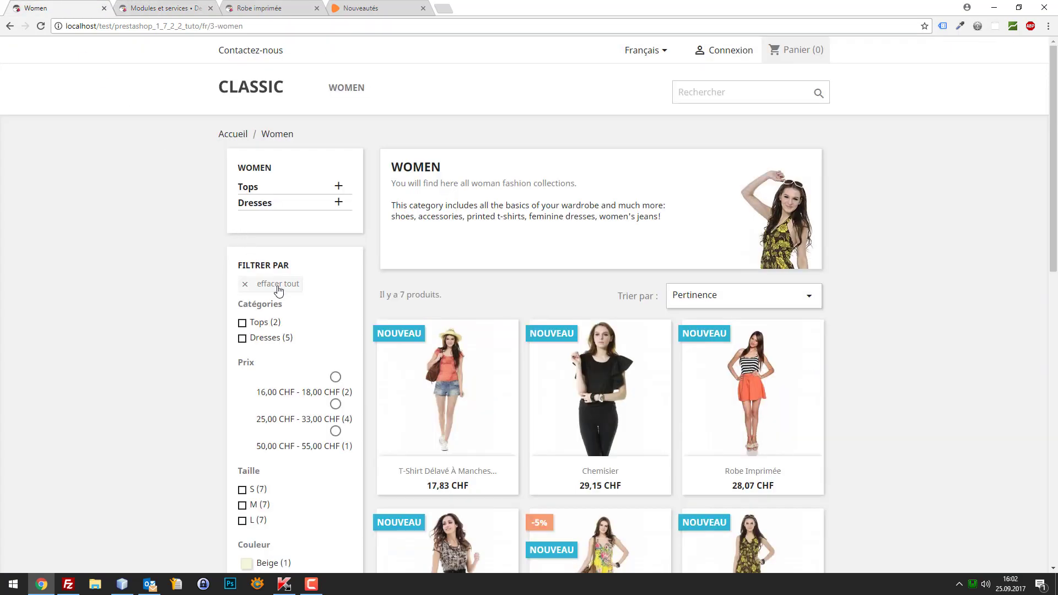
{"action": "scroll", "coordinate": [286, 320], "scroll_direction": "down", "scroll_amount": 4}
{"action": "scroll", "coordinate": [287, 320], "scroll_direction": "down", "scroll_amount": 5}
{"action": "scroll", "coordinate": [287, 317], "scroll_direction": "up", "scroll_amount": 8}
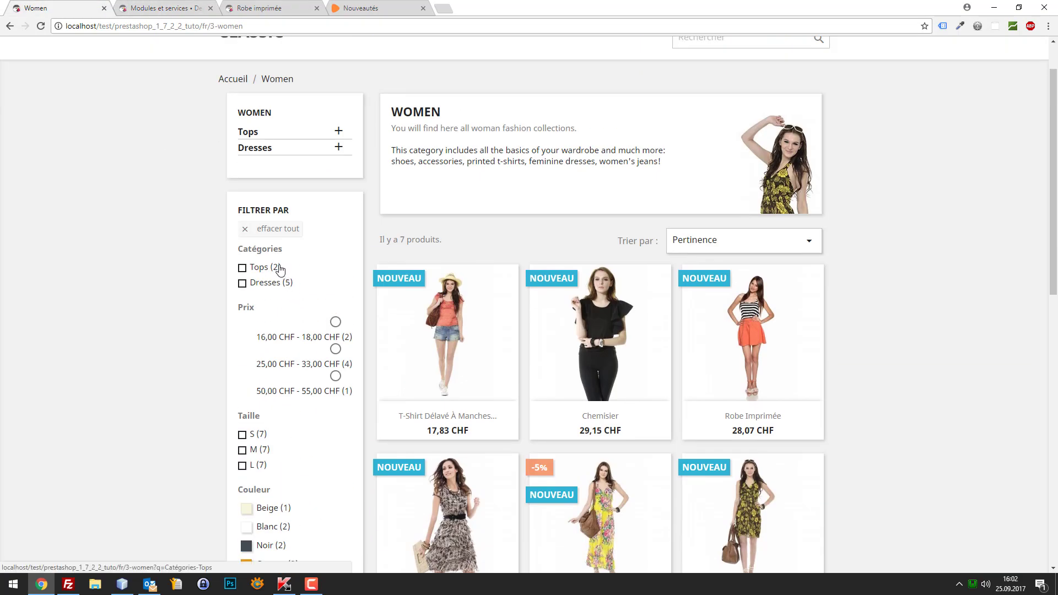
{"action": "scroll", "coordinate": [275, 268], "scroll_direction": "down", "scroll_amount": 4}
{"action": "scroll", "coordinate": [272, 261], "scroll_direction": "down", "scroll_amount": 4}
Disable the product condition and product weight filters in the Filtre générale template and save it.
{"action": "left_click", "coordinate": [133, 8]}
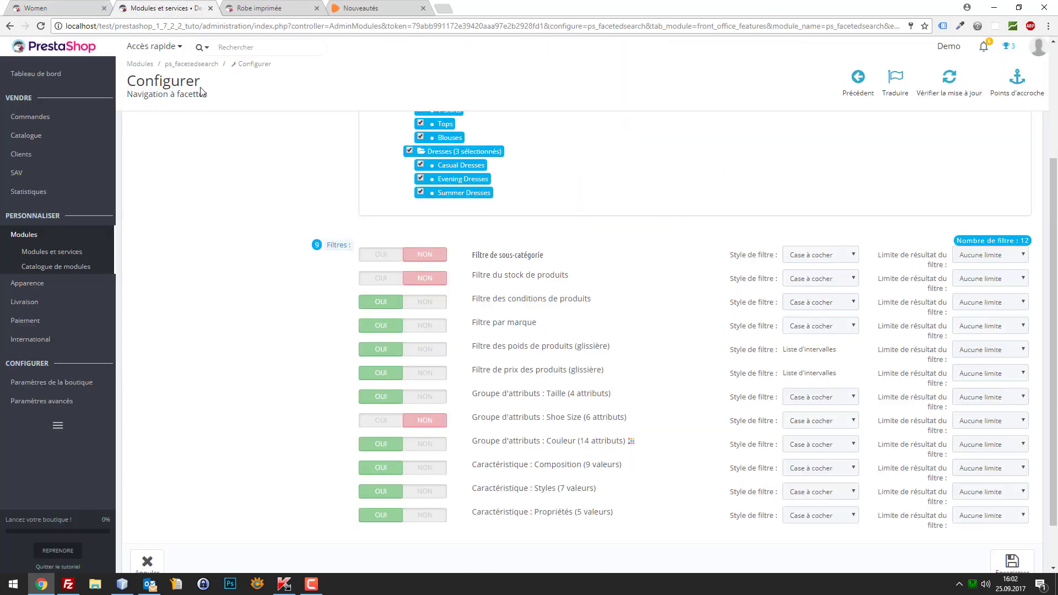
{"action": "left_click", "coordinate": [428, 302]}
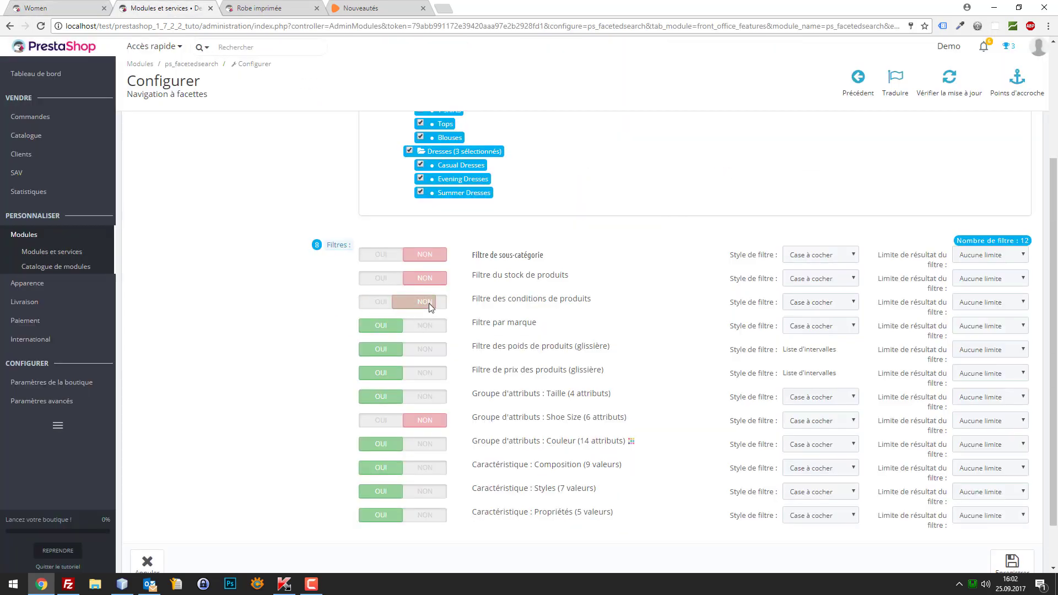
{"action": "left_click", "coordinate": [441, 349]}
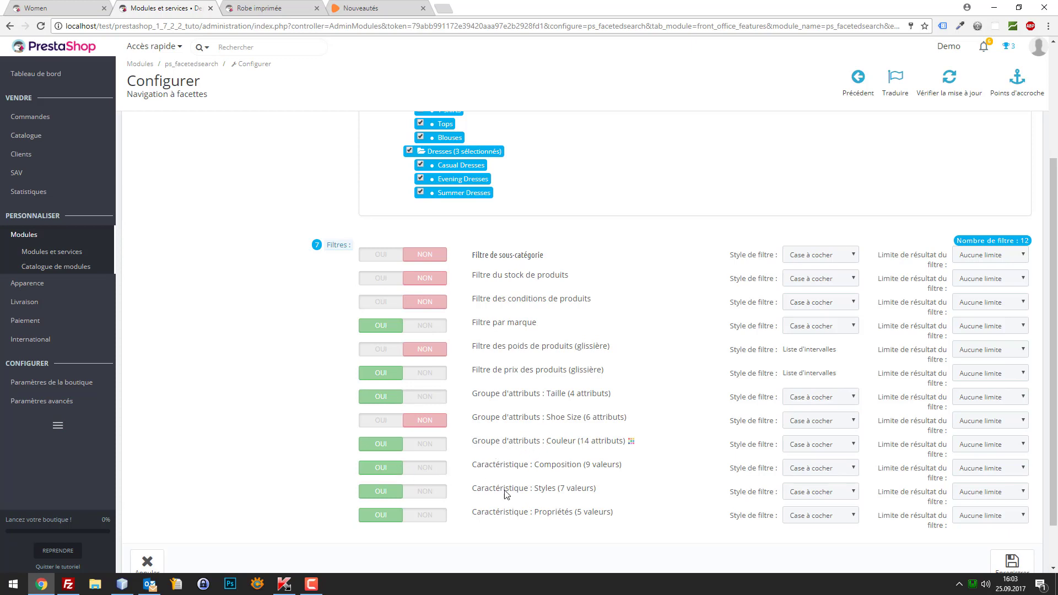
{"action": "scroll", "coordinate": [963, 361], "scroll_direction": "down", "scroll_amount": 1}
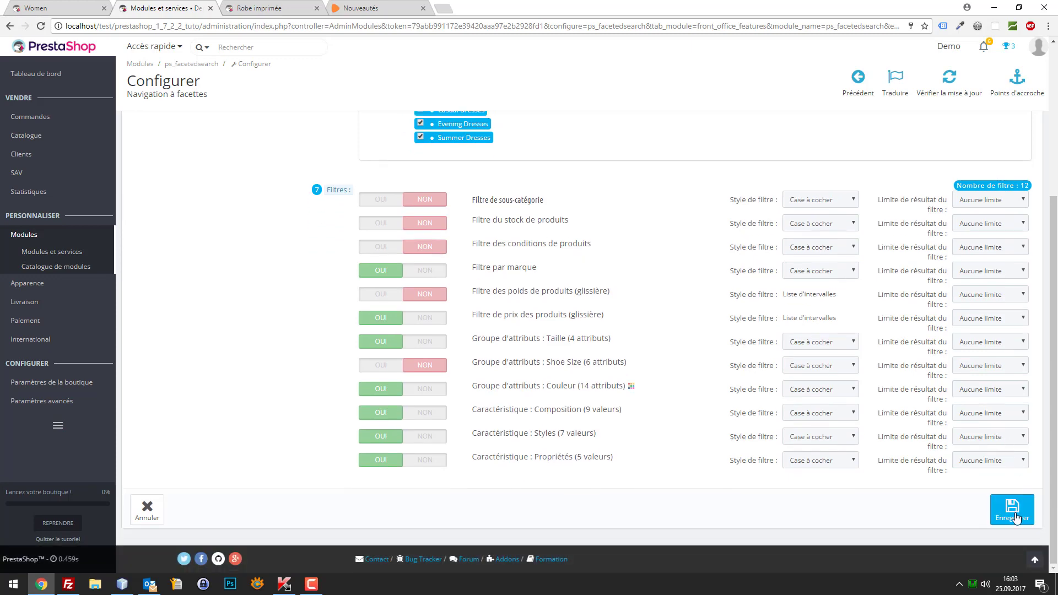
{"action": "left_click", "coordinate": [1013, 508]}
Reload the shop's Women category to check its filter block, and return to the module configuration.
{"action": "left_click", "coordinate": [36, 8]}
{"action": "scroll", "coordinate": [176, 137], "scroll_direction": "up", "scroll_amount": 10}
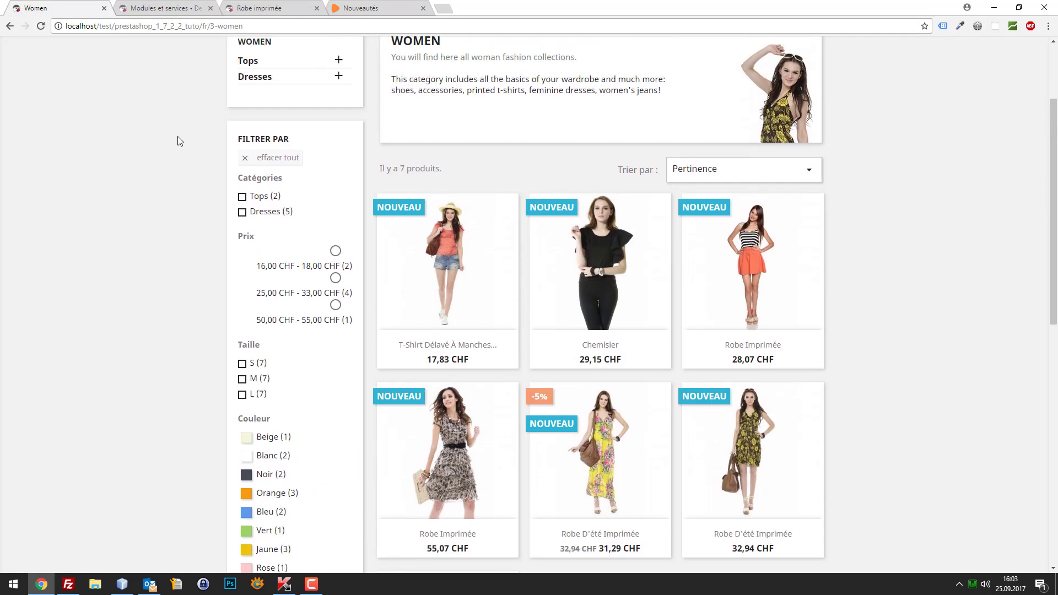
{"action": "key", "text": "F5"}
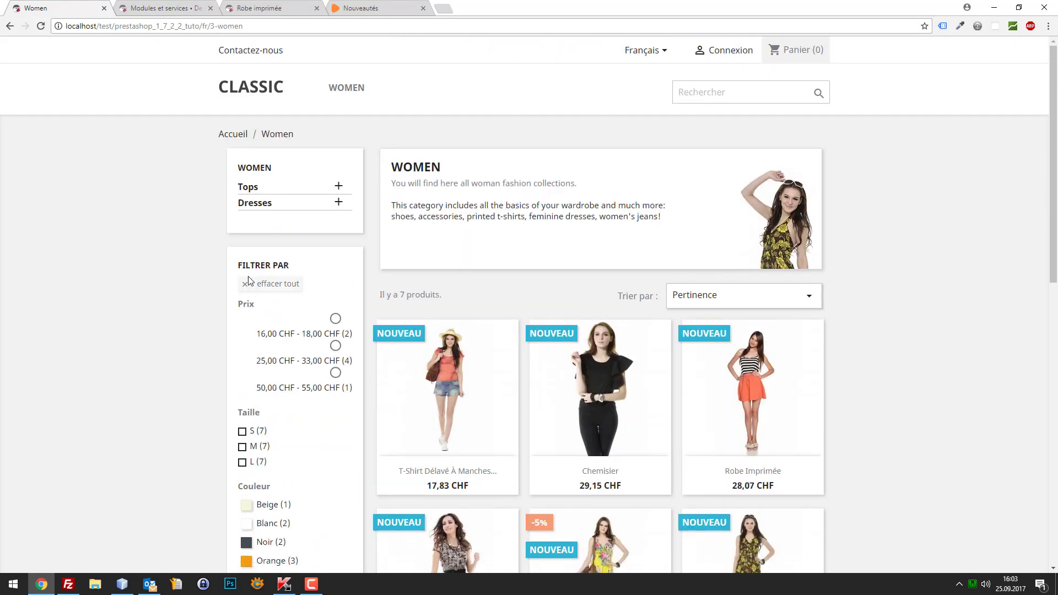
{"action": "left_click", "coordinate": [247, 294]}
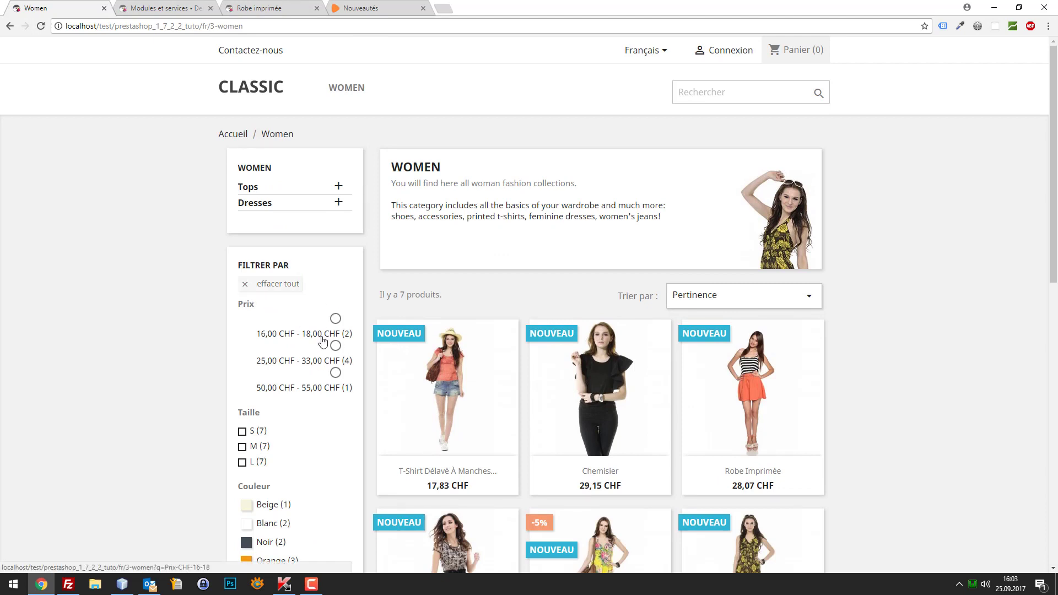
{"action": "left_click", "coordinate": [135, 7]}
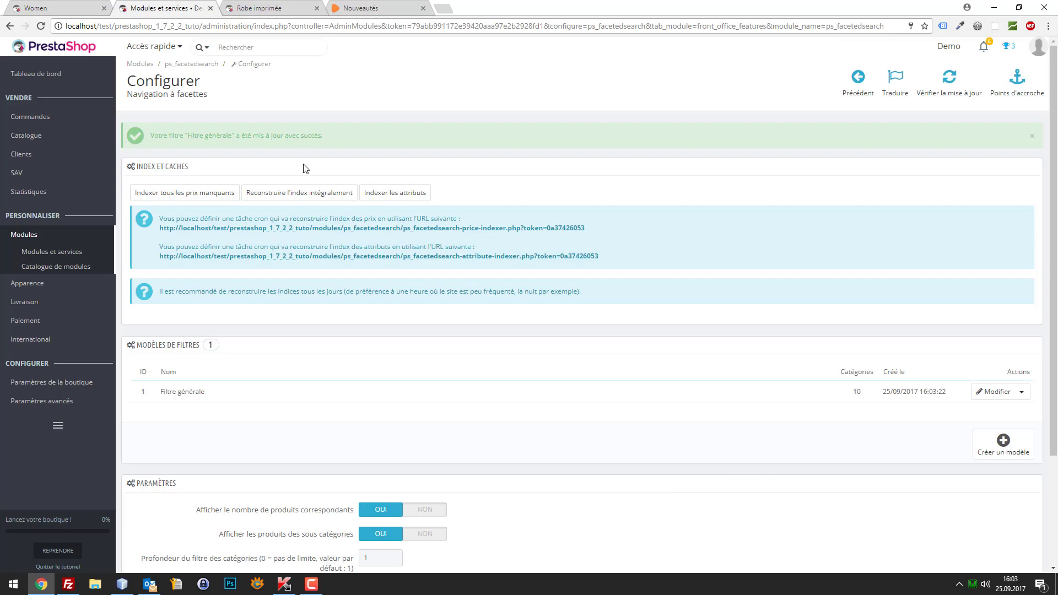
Open the Filtre générale template for editing, and test the 16,00 CHF - 18,00 CHF price filter in the shop's Women category.
{"action": "left_click", "coordinate": [994, 392]}
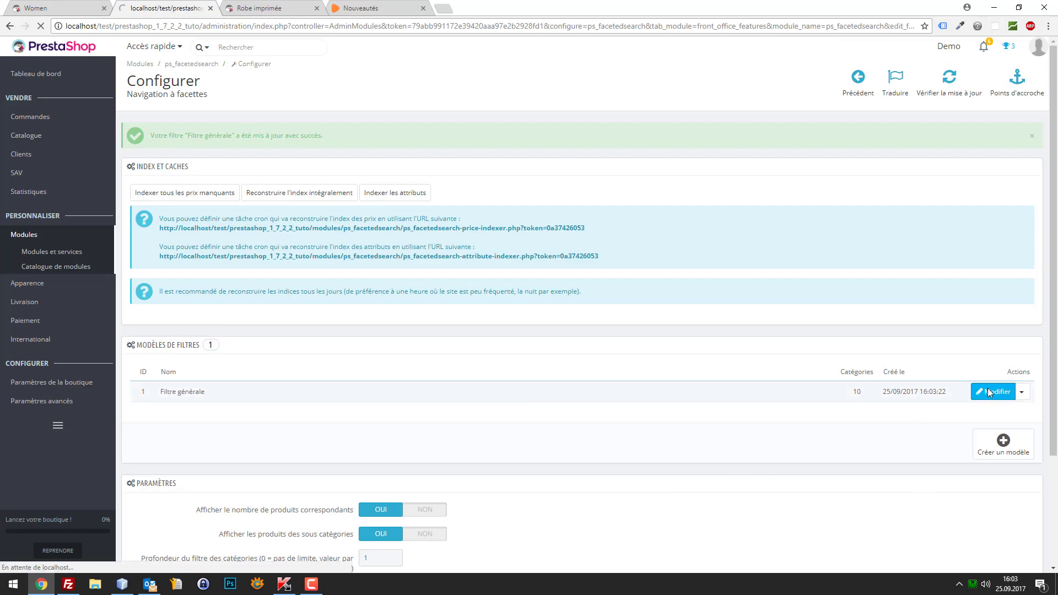
{"action": "scroll", "coordinate": [654, 367], "scroll_direction": "down", "scroll_amount": 3}
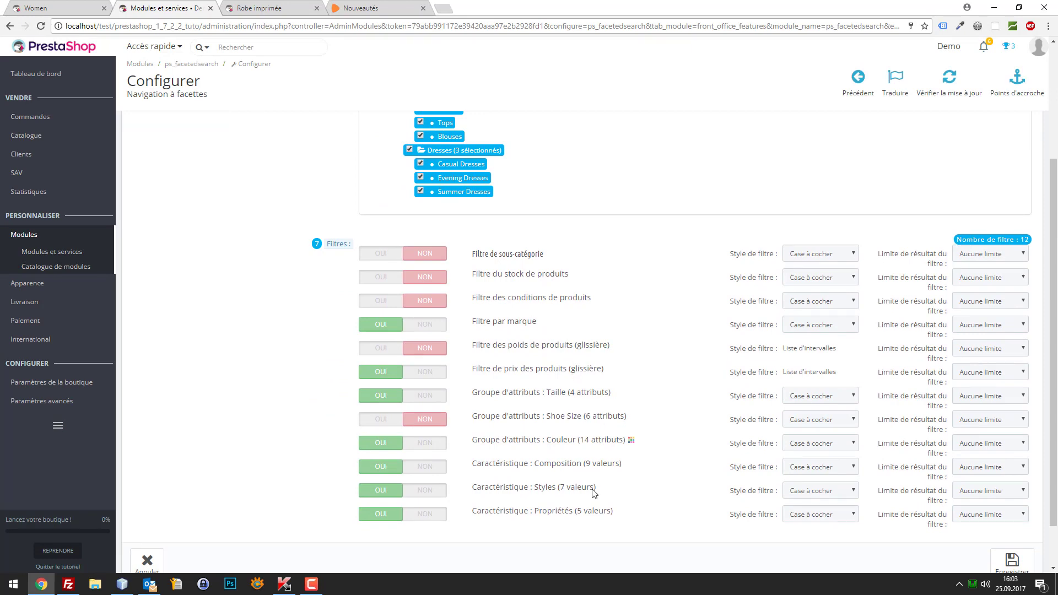
{"action": "left_click", "coordinate": [80, 7]}
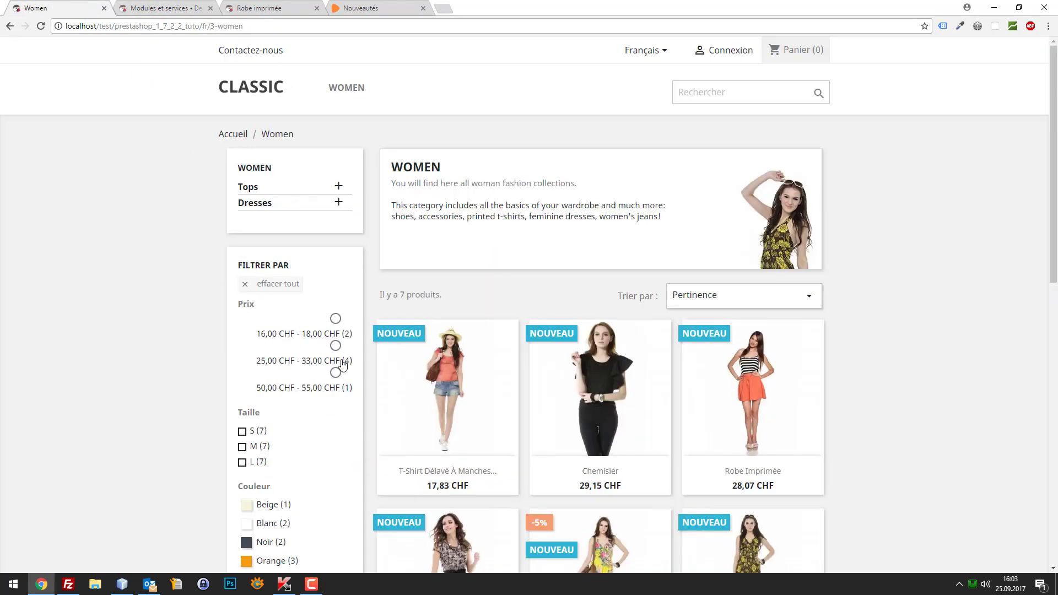
{"action": "left_click", "coordinate": [178, 7]}
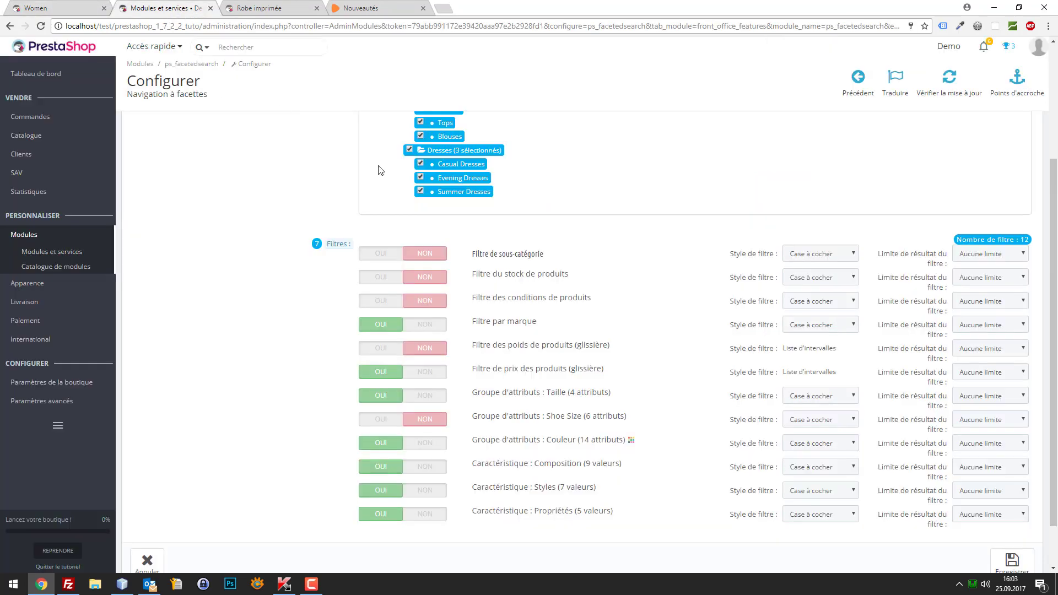
{"action": "left_click", "coordinate": [91, 5]}
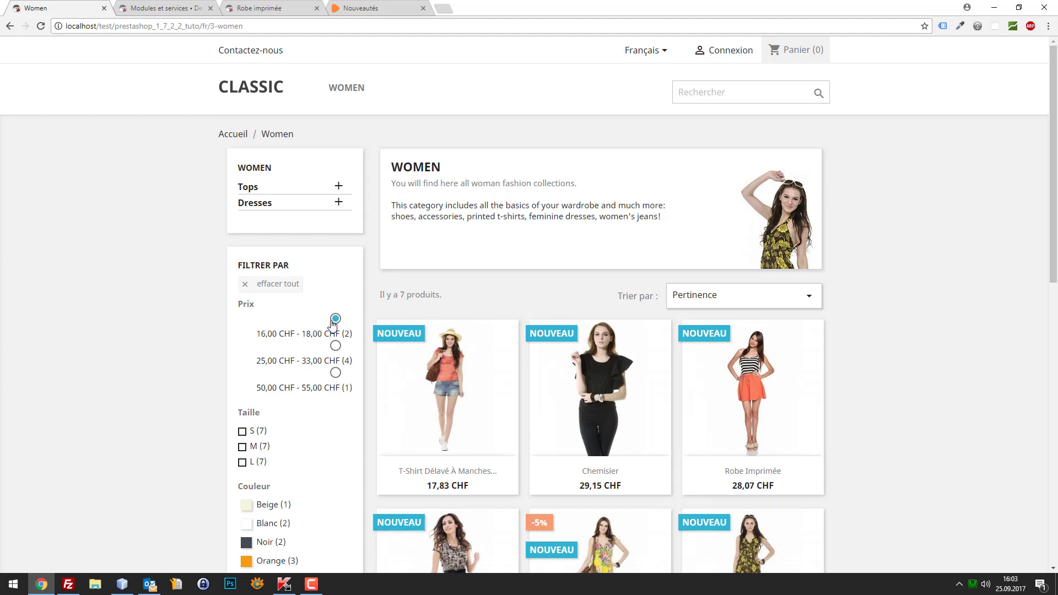
{"action": "left_click", "coordinate": [245, 284]}
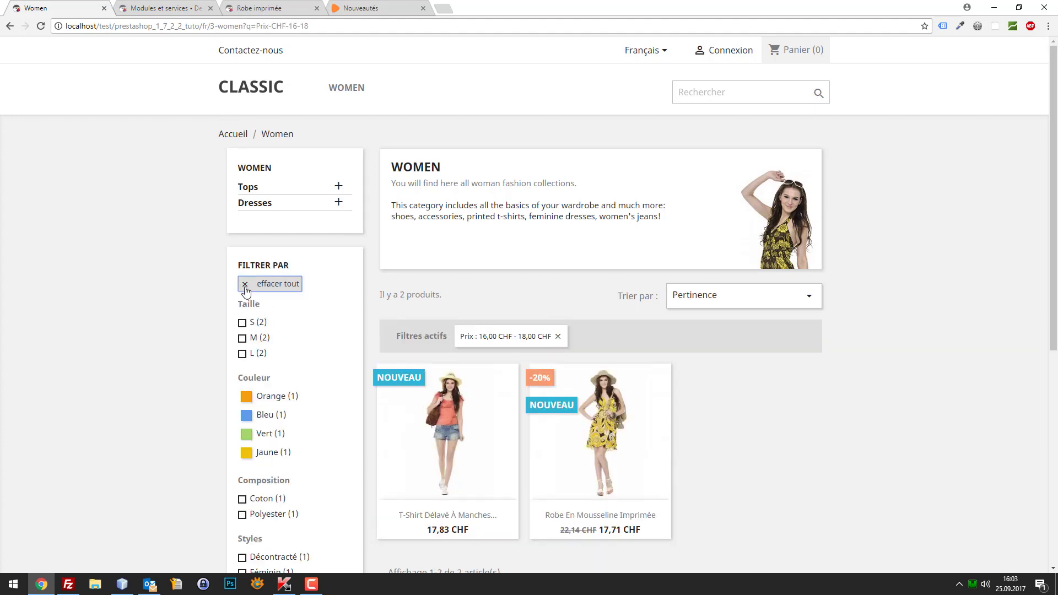
{"action": "left_click", "coordinate": [150, 10]}
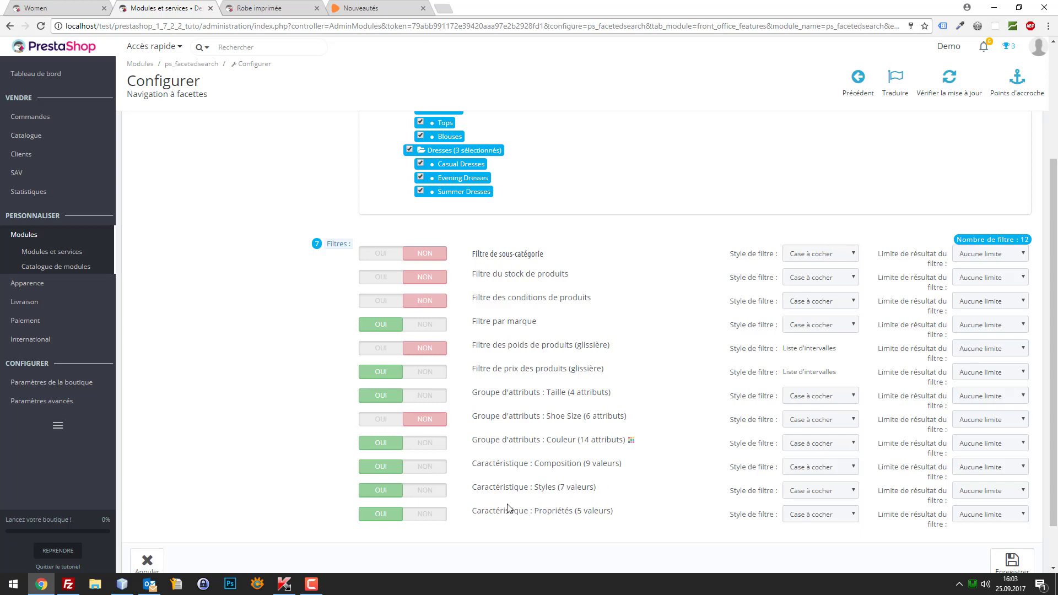
Find "prix" on the template page, disable the product price filter in Filtre générale and save the template.
{"action": "key", "text": "ctrl+f"}
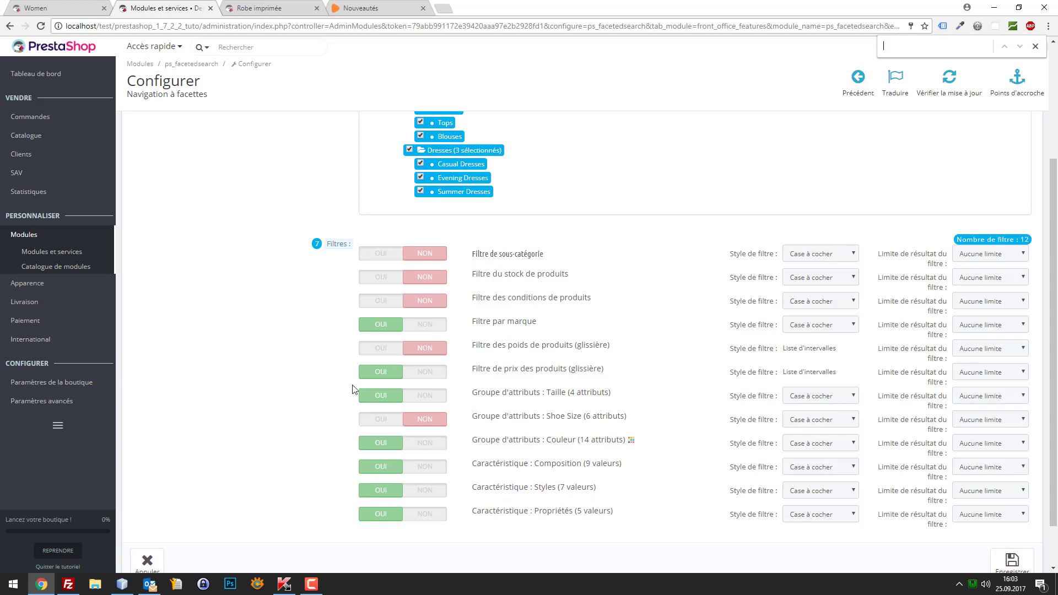
{"action": "type", "text": "prix"}
{"action": "left_click", "coordinate": [969, 372]}
{"action": "left_click", "coordinate": [969, 372]}
{"action": "left_click", "coordinate": [428, 373]}
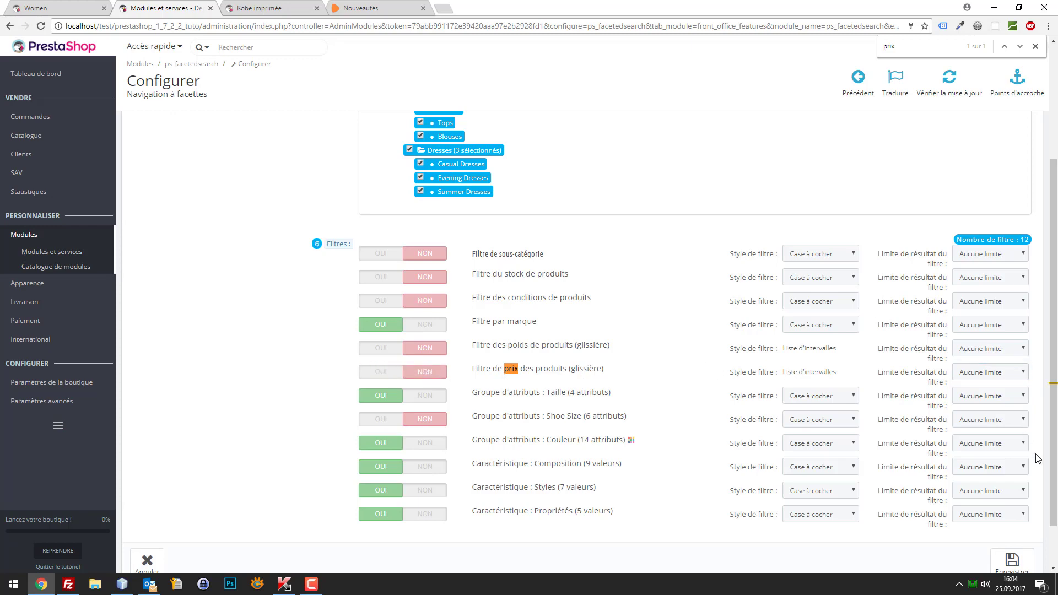
{"action": "scroll", "coordinate": [1015, 518], "scroll_direction": "down", "scroll_amount": 1}
{"action": "left_click", "coordinate": [1014, 522]}
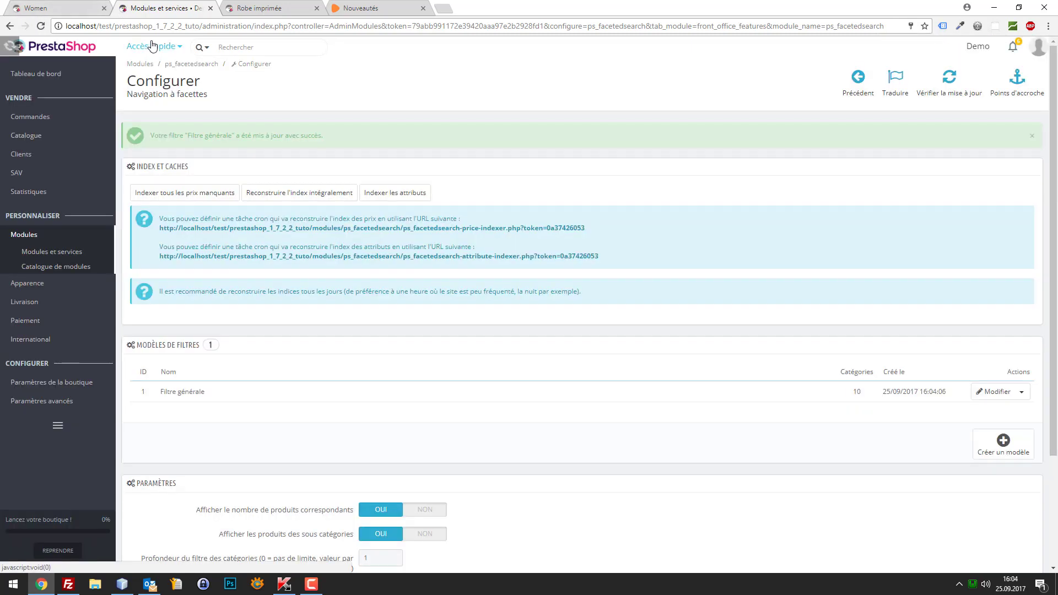
Open the Performances settings in a new tab, turn off the Smarty cache, set templates to recompile when updated, and save.
{"action": "mouse_move", "coordinate": [28, 384]}
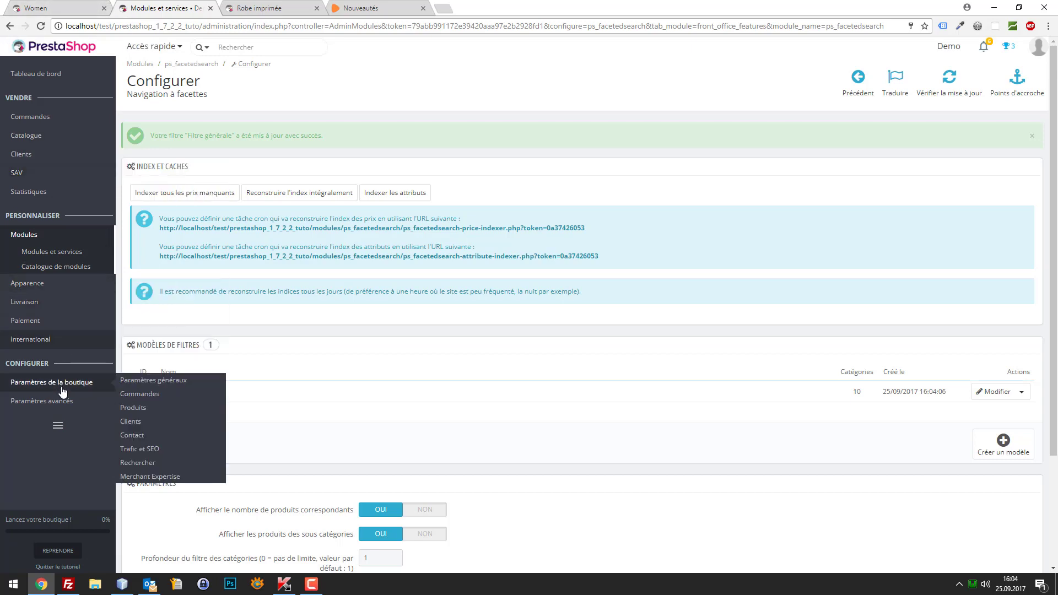
{"action": "mouse_move", "coordinate": [78, 402]}
{"action": "right_click", "coordinate": [145, 412]}
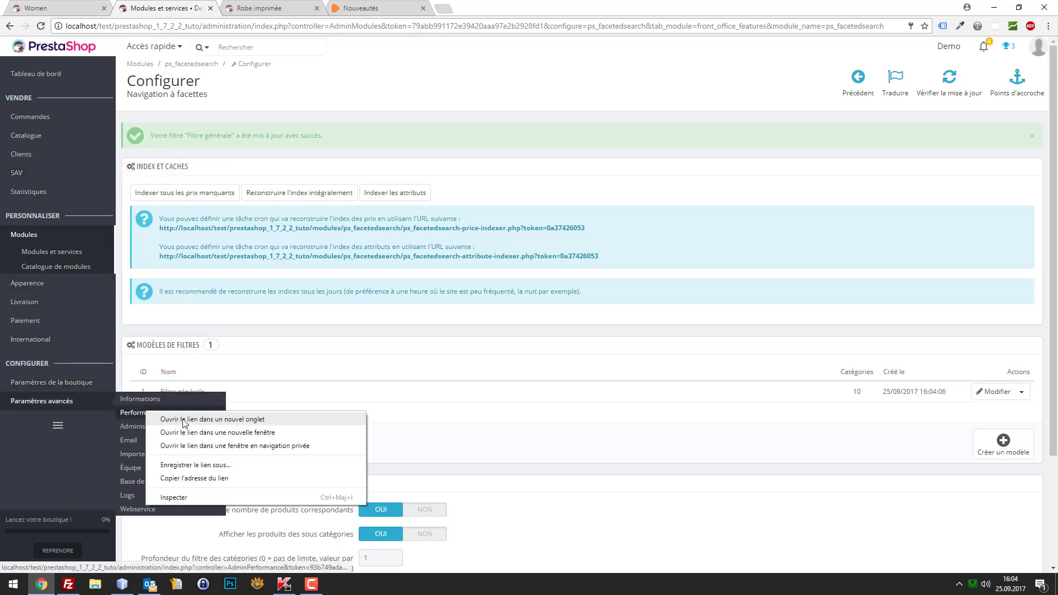
{"action": "left_click", "coordinate": [187, 420]}
{"action": "left_click", "coordinate": [253, 3]}
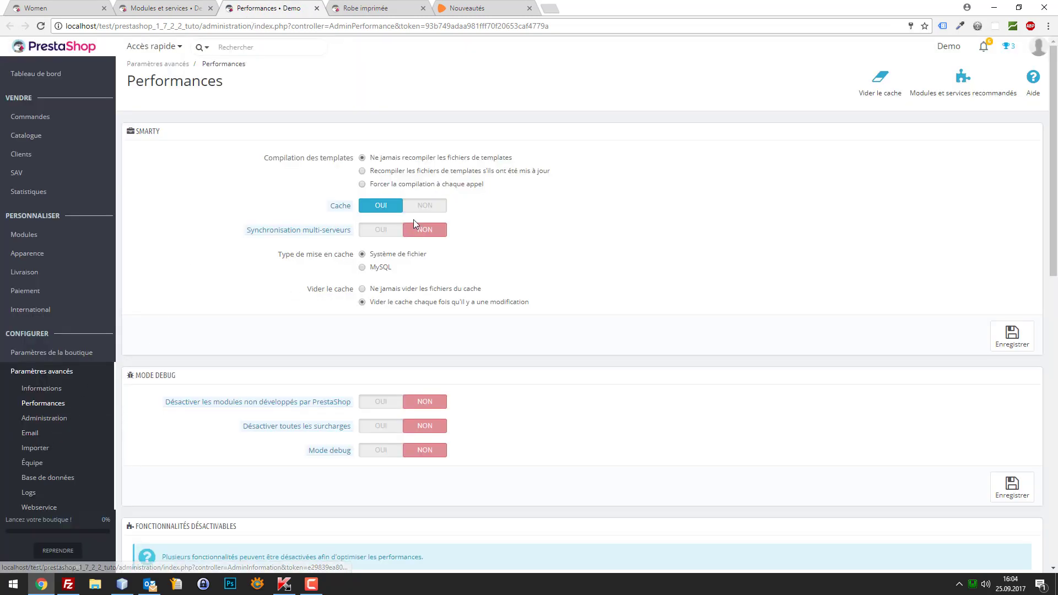
{"action": "left_click", "coordinate": [415, 204]}
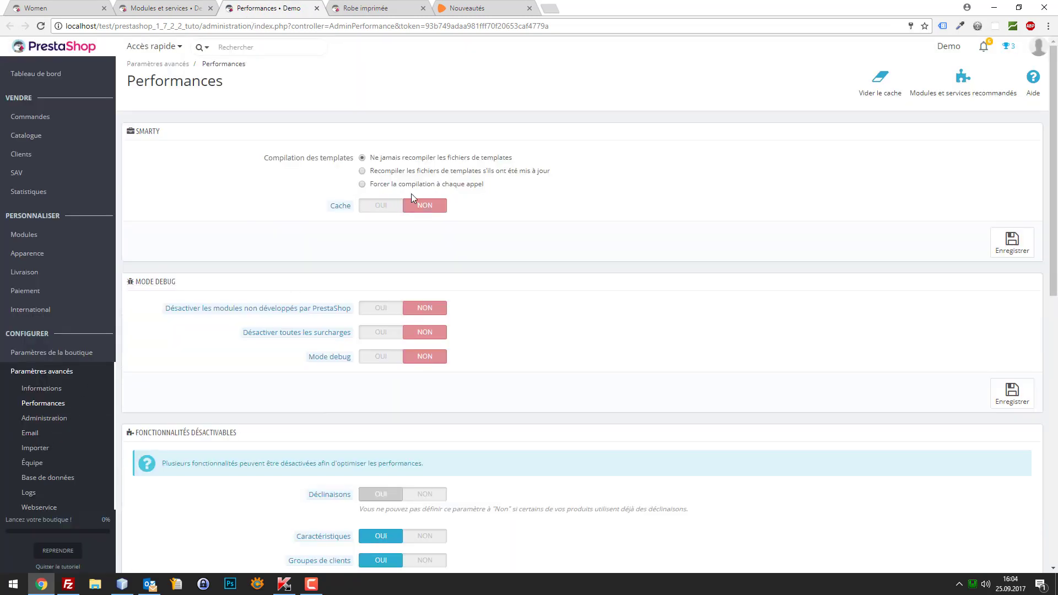
{"action": "left_click", "coordinate": [389, 173]}
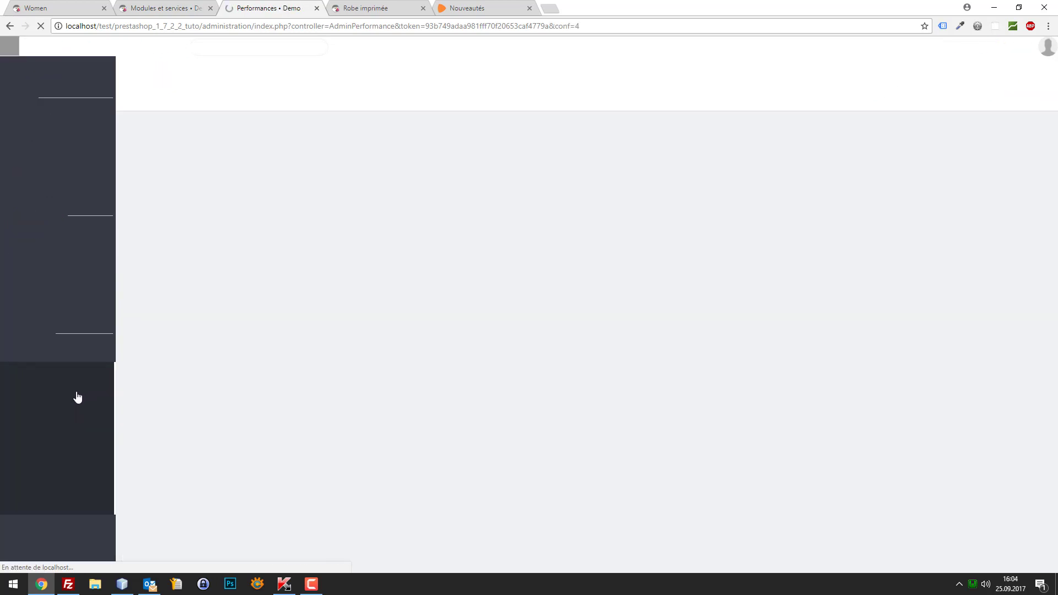
Reload the shop's Women category and examine its filter block for the Prix filter.
{"action": "left_click", "coordinate": [36, 8]}
{"action": "key", "text": "F5"}
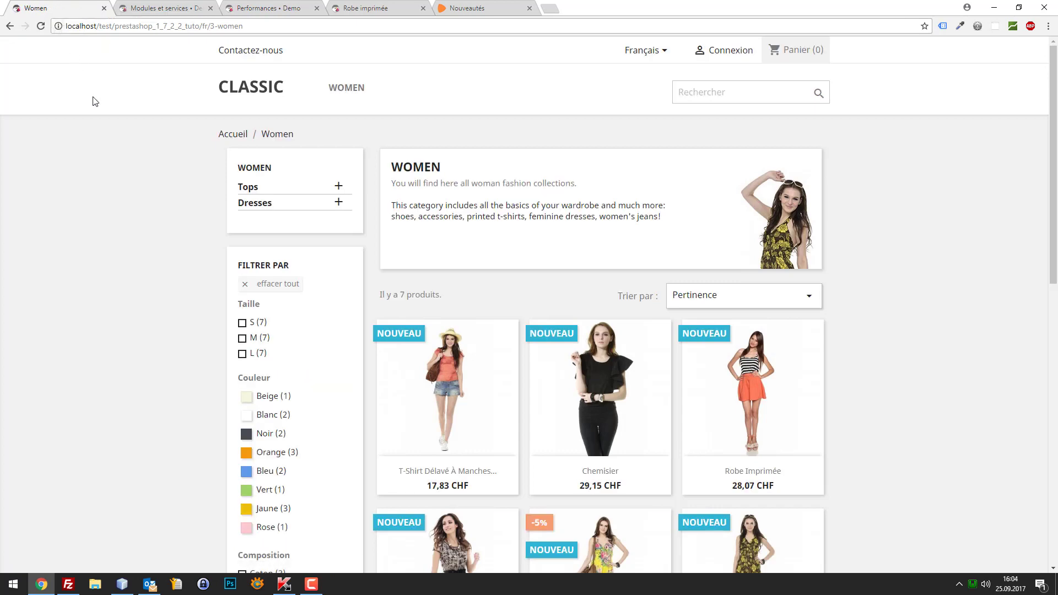
{"action": "scroll", "coordinate": [160, 262], "scroll_direction": "down", "scroll_amount": 7}
{"action": "scroll", "coordinate": [175, 258], "scroll_direction": "up", "scroll_amount": 7}
Open the browser's Network developer tools with the cache disabled, reload the Women category and check its filters again.
{"action": "key", "text": "F12"}
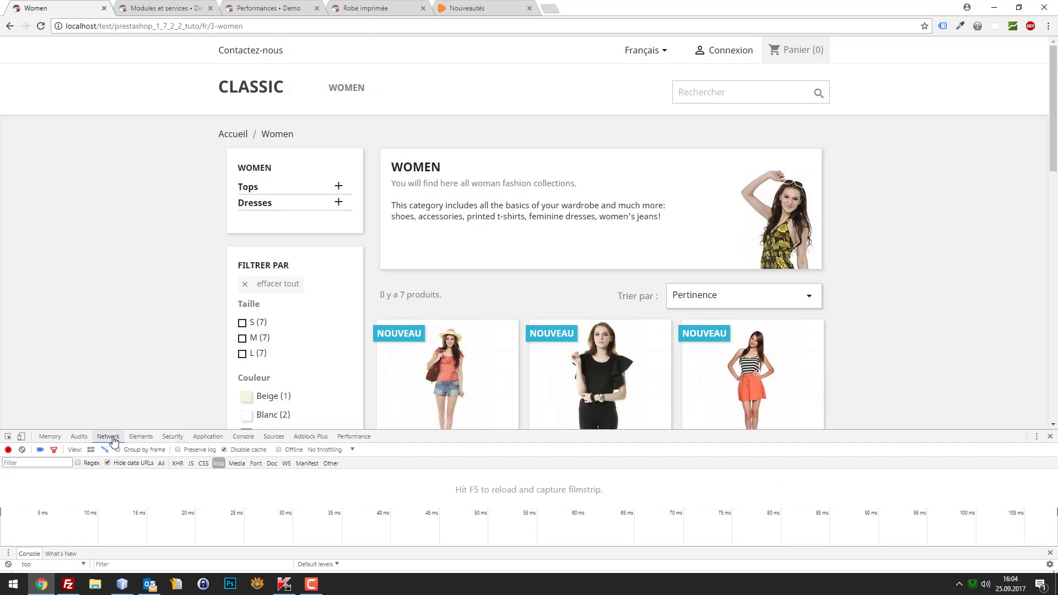
{"action": "scroll", "coordinate": [137, 333], "scroll_direction": "down", "scroll_amount": 2}
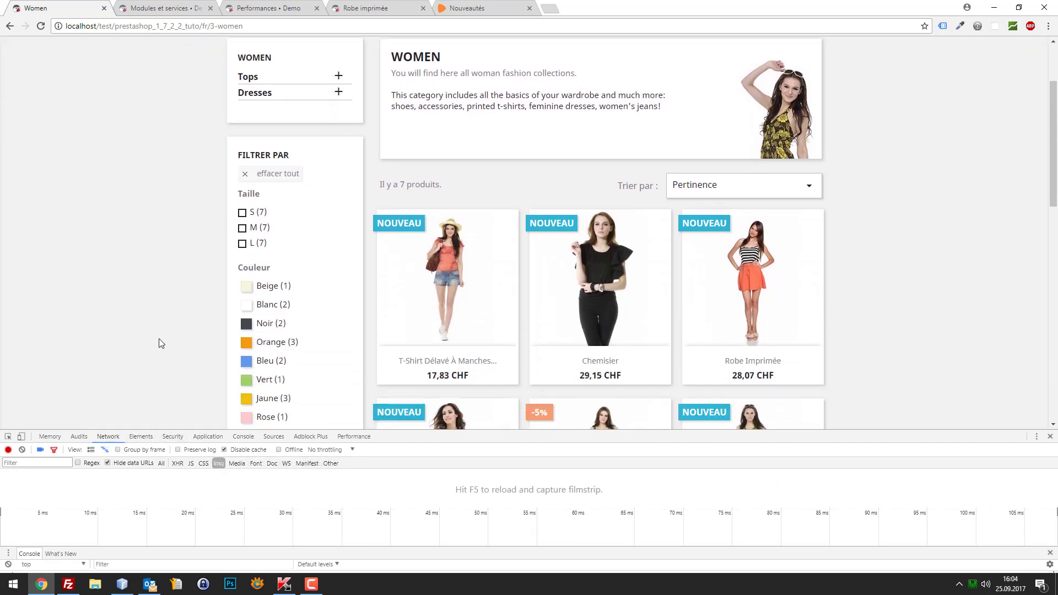
{"action": "key", "text": "F5"}
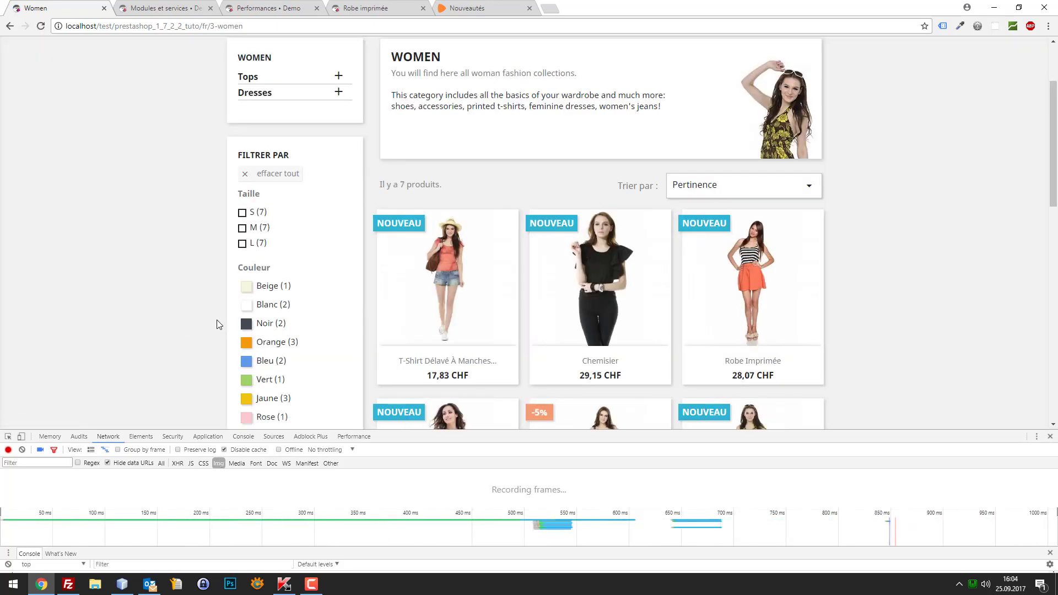
{"action": "scroll", "coordinate": [240, 307], "scroll_direction": "up", "scroll_amount": 1}
{"action": "scroll", "coordinate": [260, 300], "scroll_direction": "down", "scroll_amount": 9}
{"action": "scroll", "coordinate": [307, 310], "scroll_direction": "up", "scroll_amount": 5}
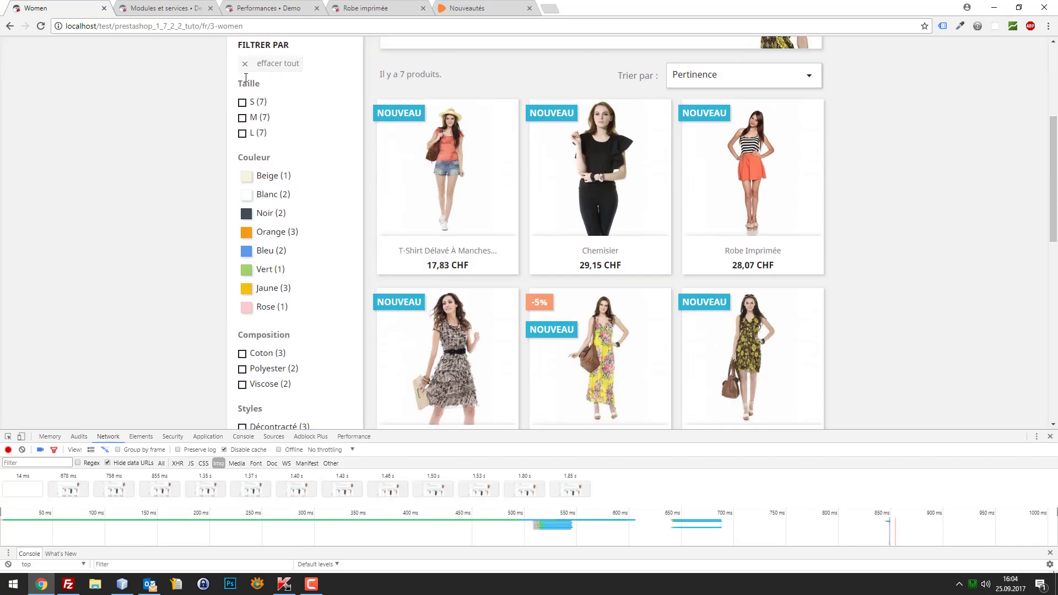
Enable the product price filter in the Filtre générale template again and save the template.
{"action": "left_click", "coordinate": [190, 7]}
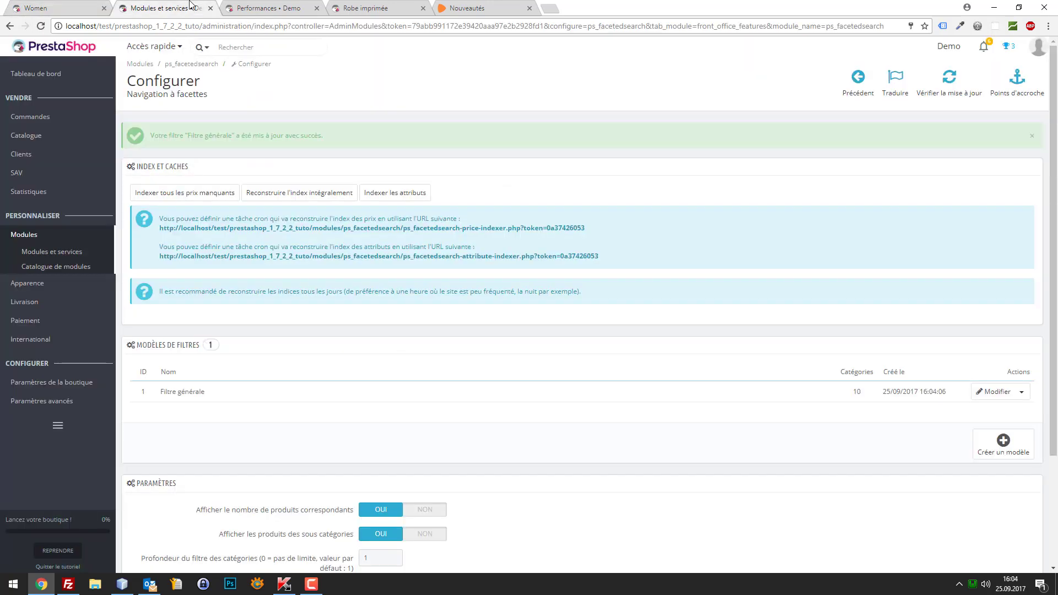
{"action": "left_click", "coordinate": [998, 393]}
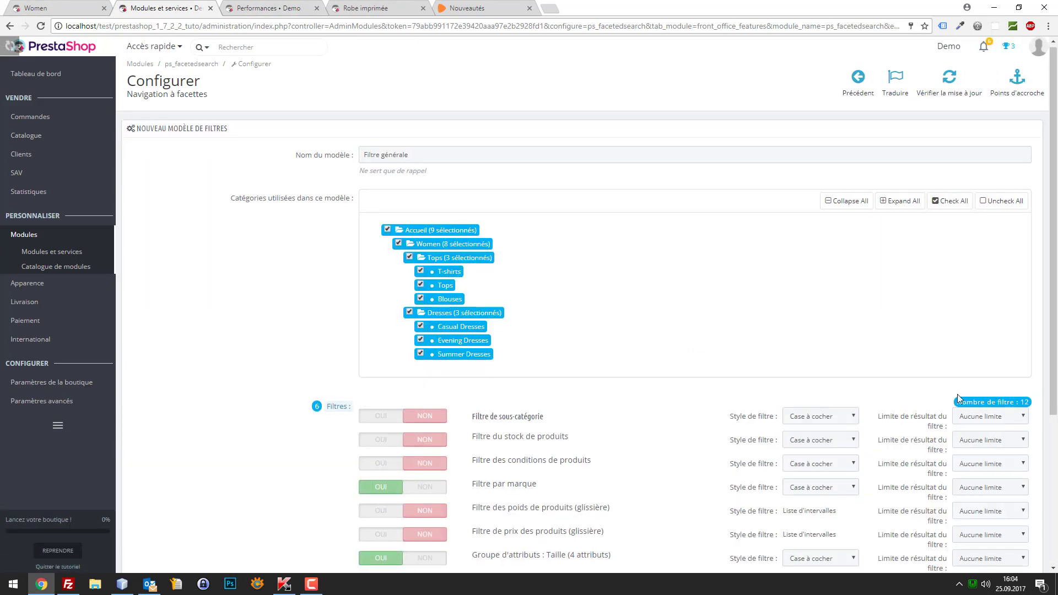
{"action": "scroll", "coordinate": [676, 360], "scroll_direction": "down", "scroll_amount": 3}
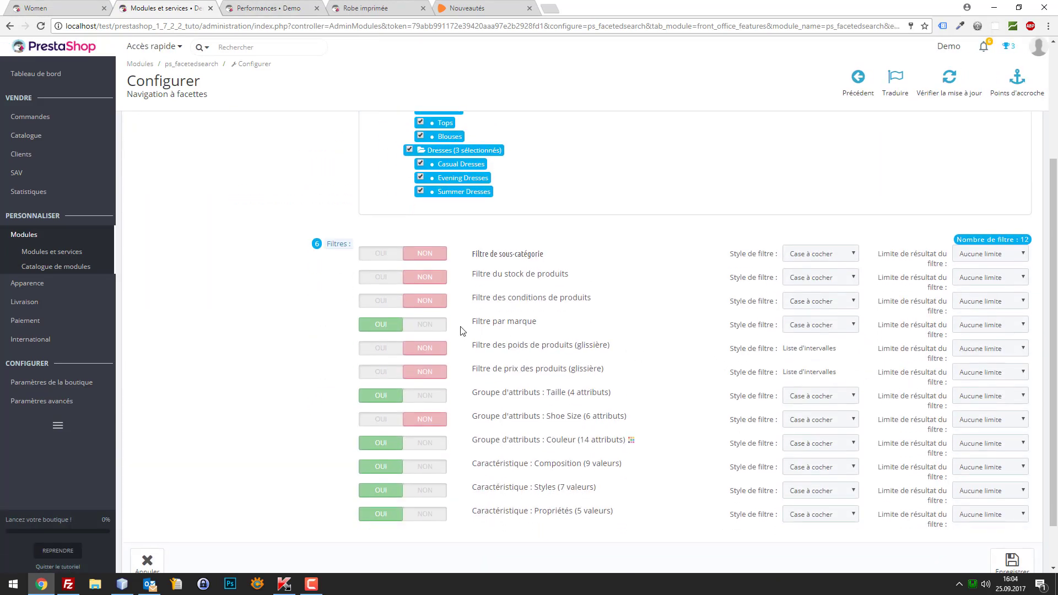
{"action": "left_click", "coordinate": [399, 373]}
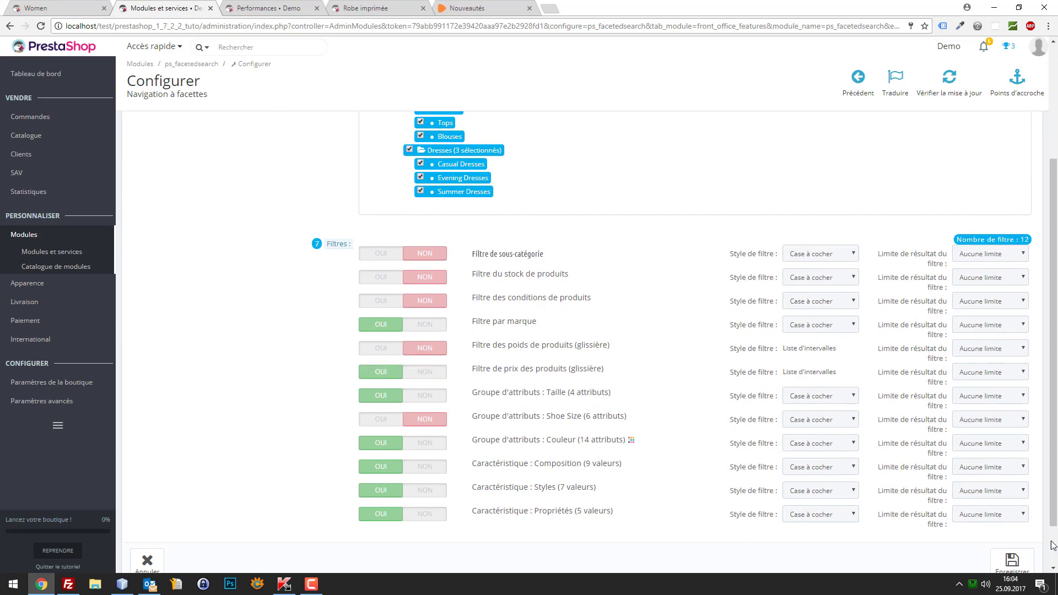
{"action": "left_click", "coordinate": [1012, 561]}
Reload the shop's Women category and check the price ranges listed under the Prix filter.
{"action": "left_click", "coordinate": [58, 6]}
{"action": "key", "text": "F5"}
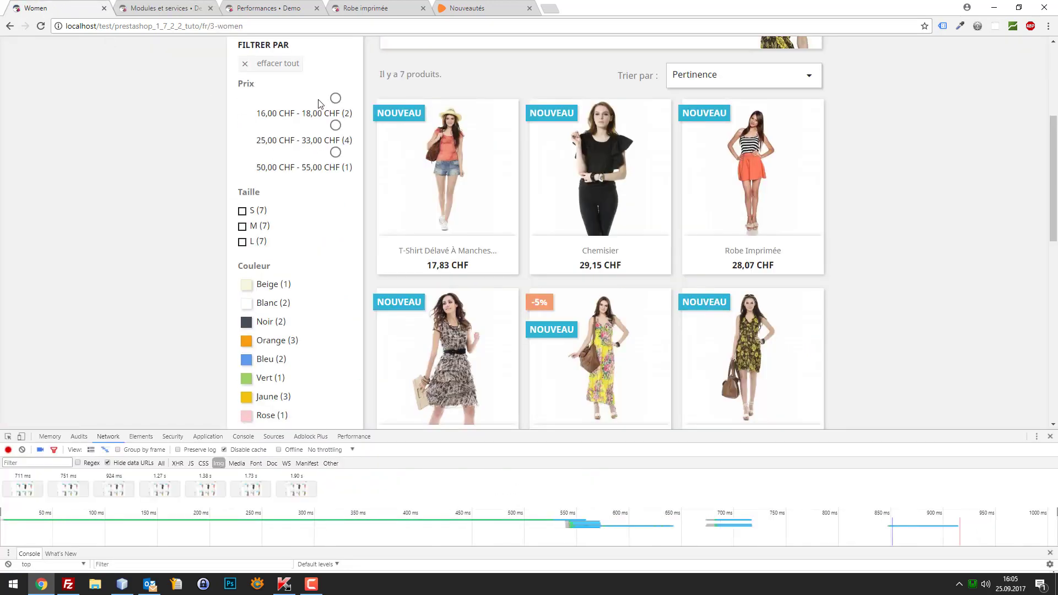
{"action": "left_click_drag", "start_coordinate": [341, 105], "coordinate": [306, 113]}
{"action": "left_click", "coordinate": [305, 113]}
Reopen the Filtre générale template and view the filter style and result limit options of the product price filter.
{"action": "left_click", "coordinate": [202, 9]}
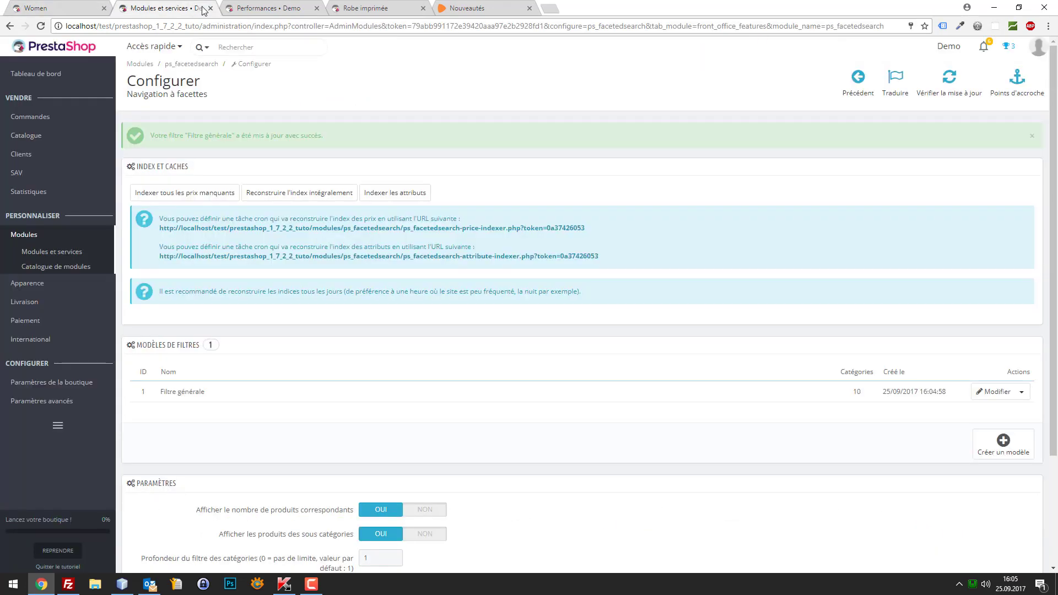
{"action": "left_click", "coordinate": [996, 392]}
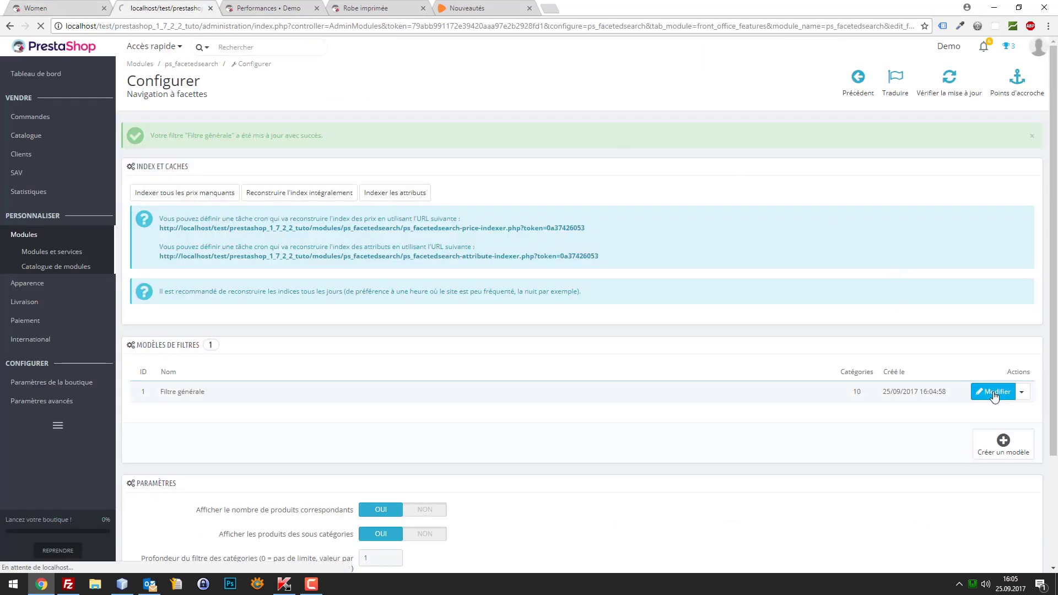
{"action": "scroll", "coordinate": [910, 380], "scroll_direction": "down", "scroll_amount": 1}
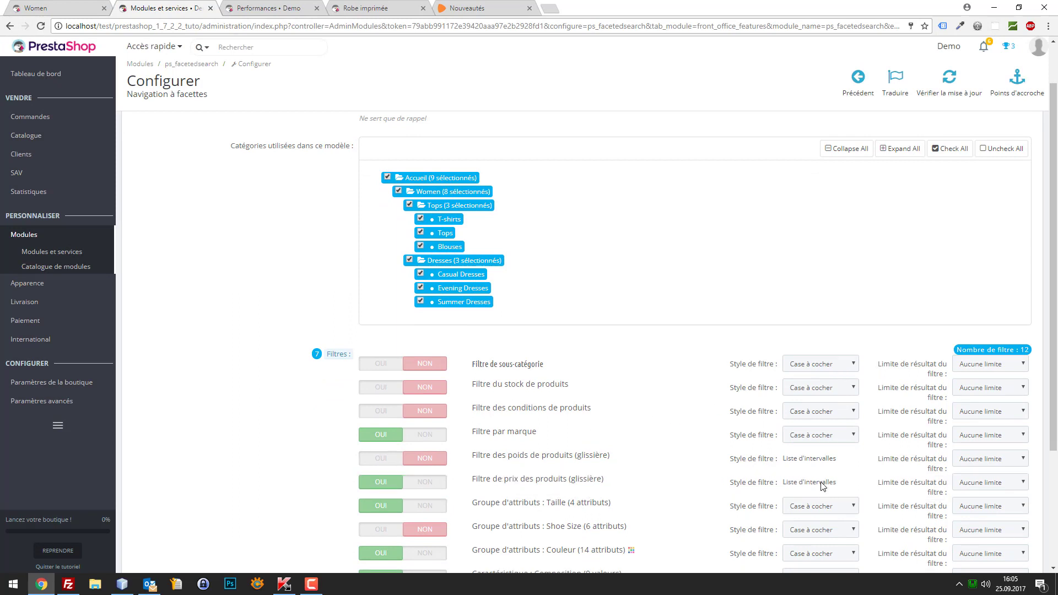
{"action": "scroll", "coordinate": [824, 486], "scroll_direction": "down", "scroll_amount": 1}
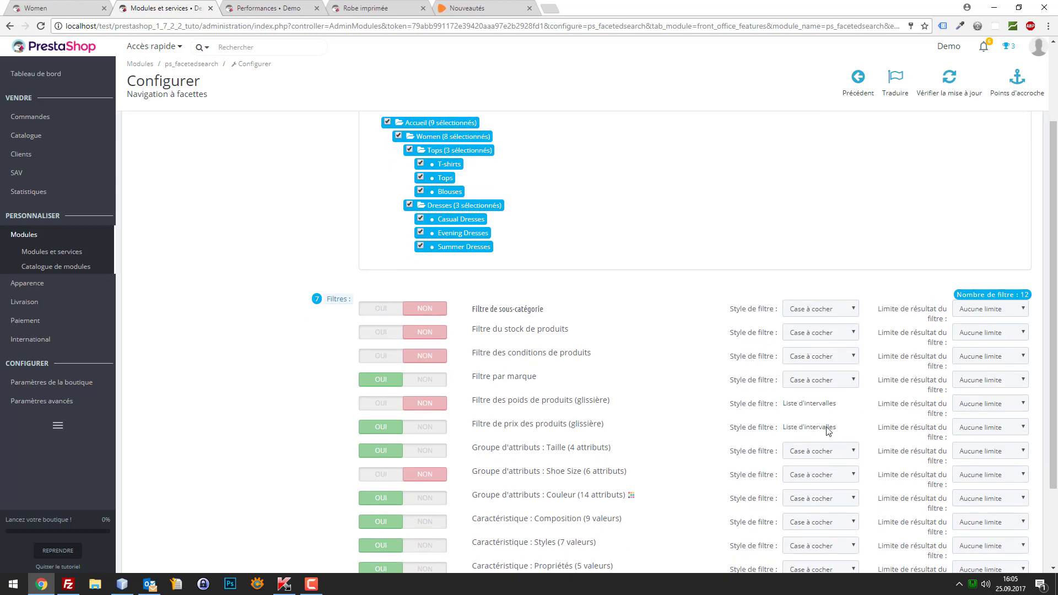
{"action": "left_click", "coordinate": [981, 425]}
{"action": "left_click", "coordinate": [984, 426]}
{"action": "left_click", "coordinate": [987, 425]}
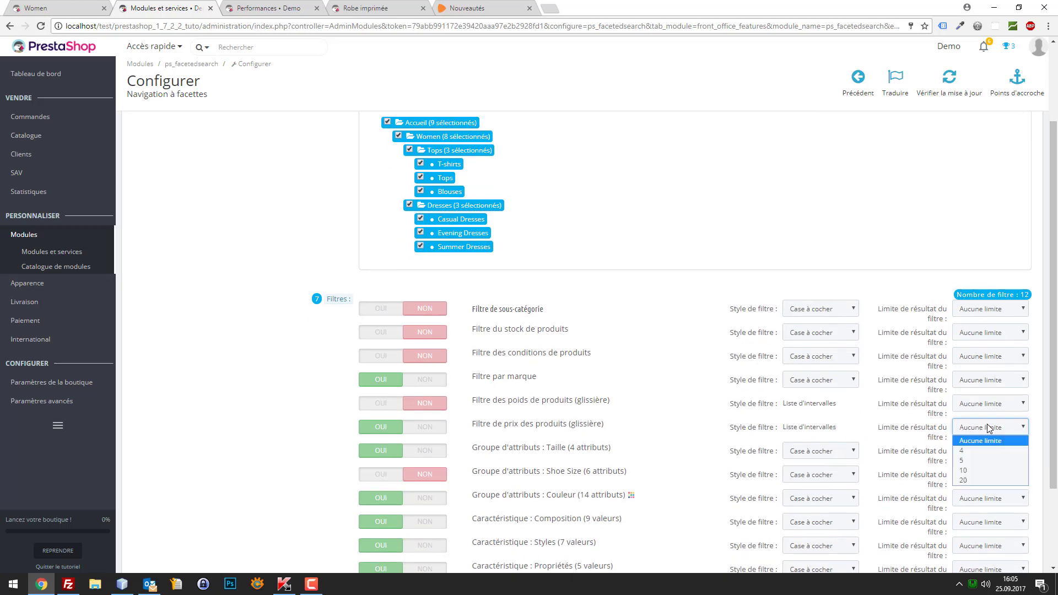
{"action": "left_click", "coordinate": [834, 429]}
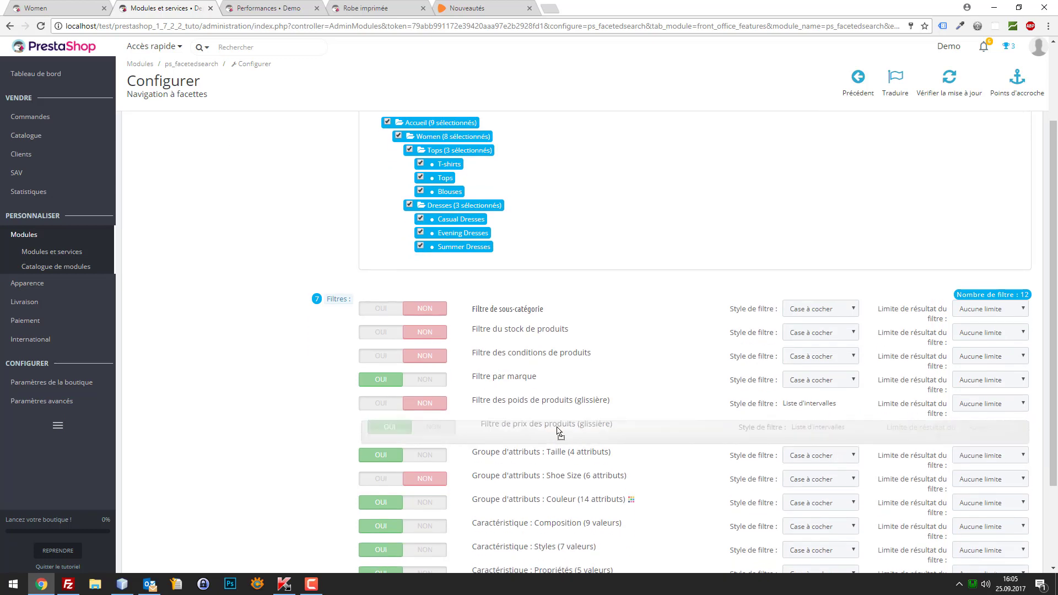
Enable the subcategory, product stock, product condition, product weight and Shoe Size filters in the Filtre générale template.
{"action": "scroll", "coordinate": [558, 430], "scroll_direction": "down", "scroll_amount": 2}
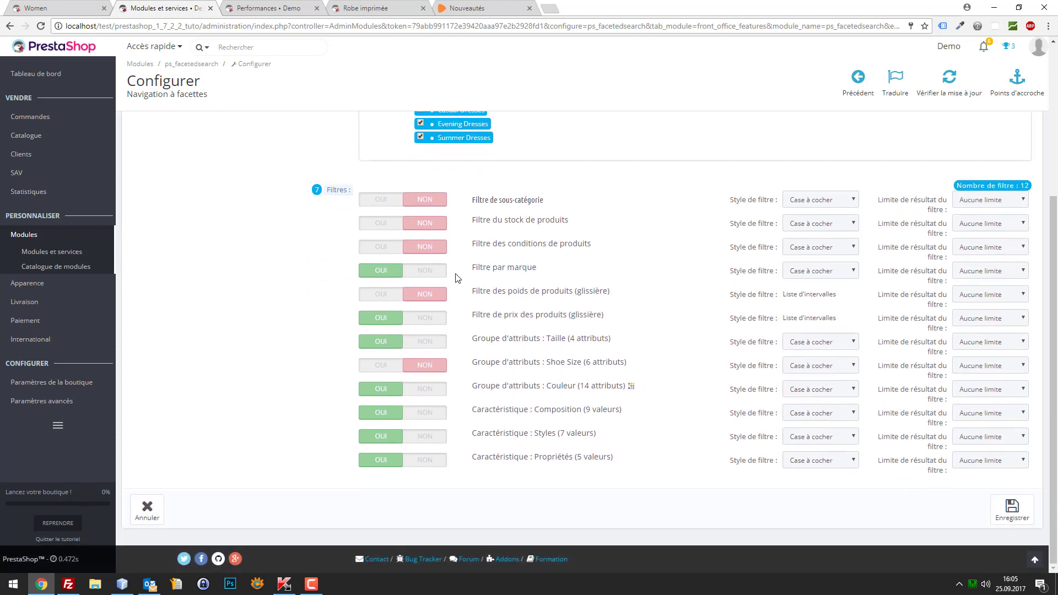
{"action": "left_click", "coordinate": [381, 201]}
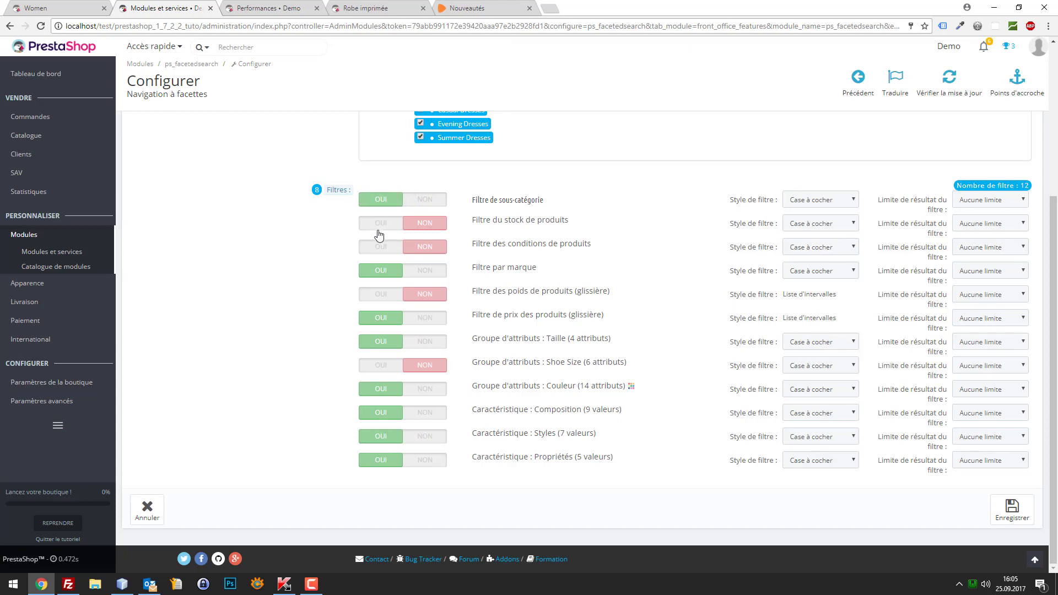
{"action": "left_click", "coordinate": [379, 223]}
{"action": "left_click", "coordinate": [380, 247]}
{"action": "left_click", "coordinate": [388, 293]}
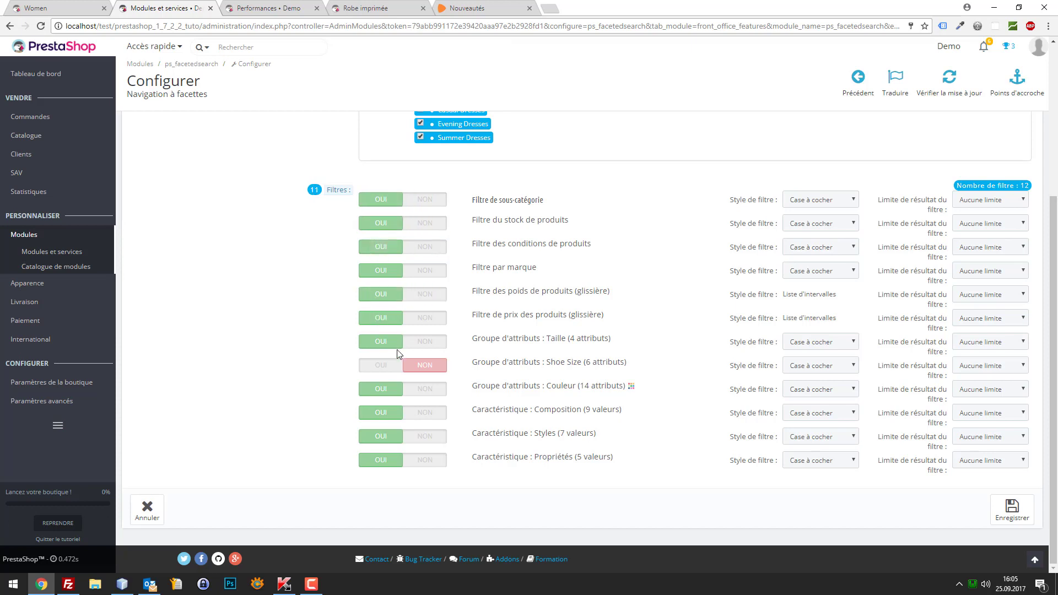
{"action": "left_click", "coordinate": [389, 366]}
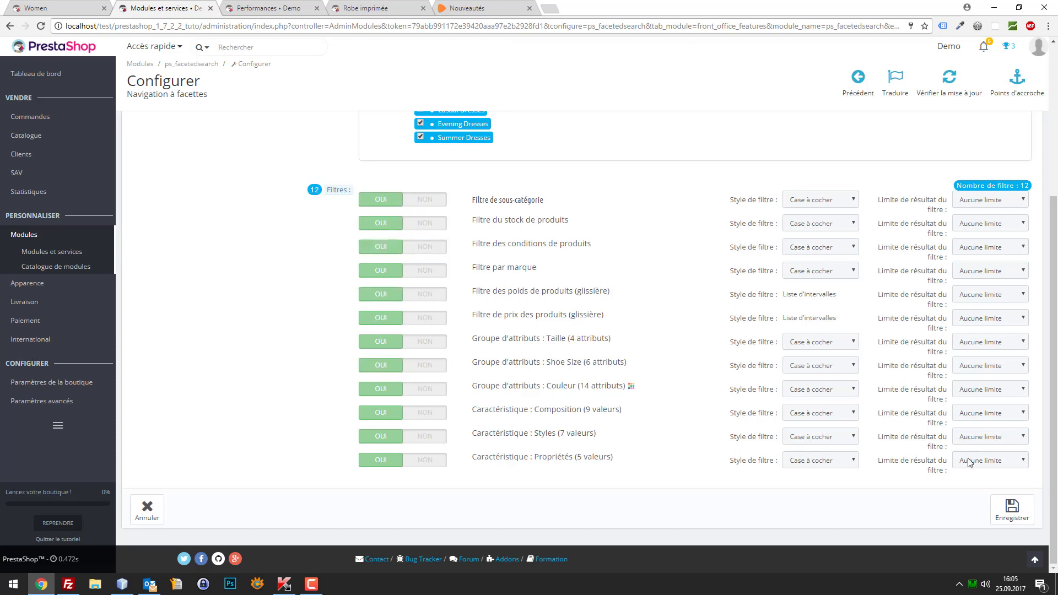
Save the Filtre générale template and reload the shop's Women category with its active price filter cleared.
{"action": "left_click", "coordinate": [1012, 510]}
{"action": "left_click", "coordinate": [234, 7]}
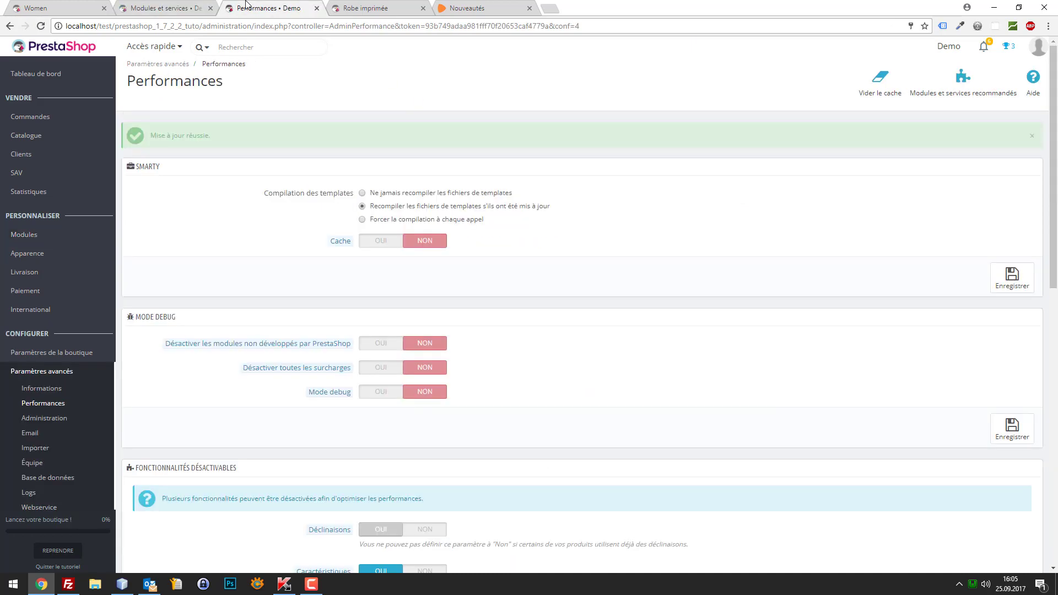
{"action": "scroll", "coordinate": [596, 247], "scroll_direction": "down", "scroll_amount": 2}
{"action": "scroll", "coordinate": [538, 250], "scroll_direction": "up", "scroll_amount": 2}
{"action": "left_click", "coordinate": [76, 6]}
{"action": "key", "text": "F5"}
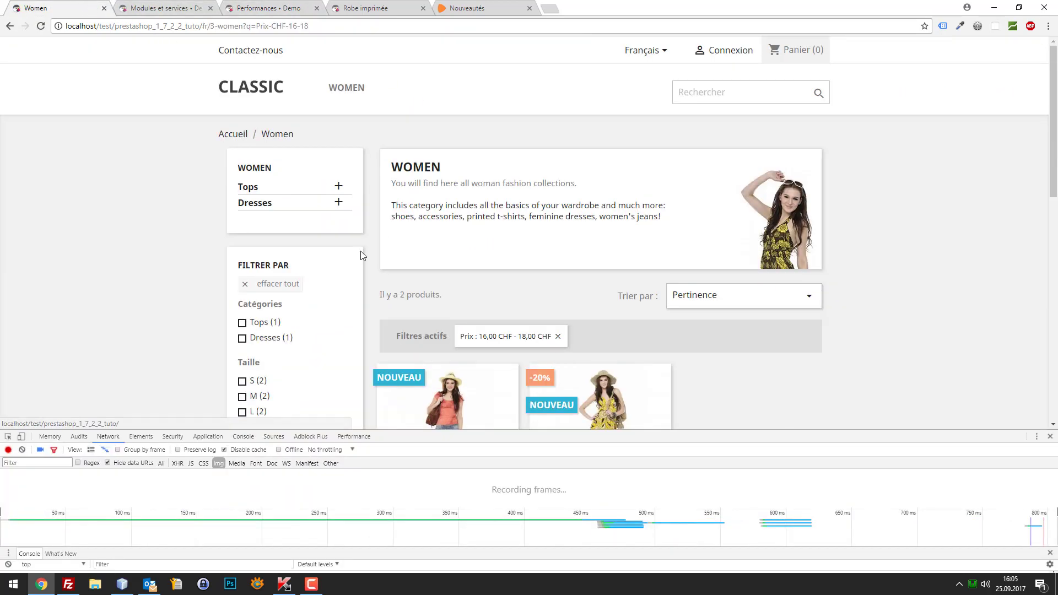
{"action": "left_click", "coordinate": [279, 288]}
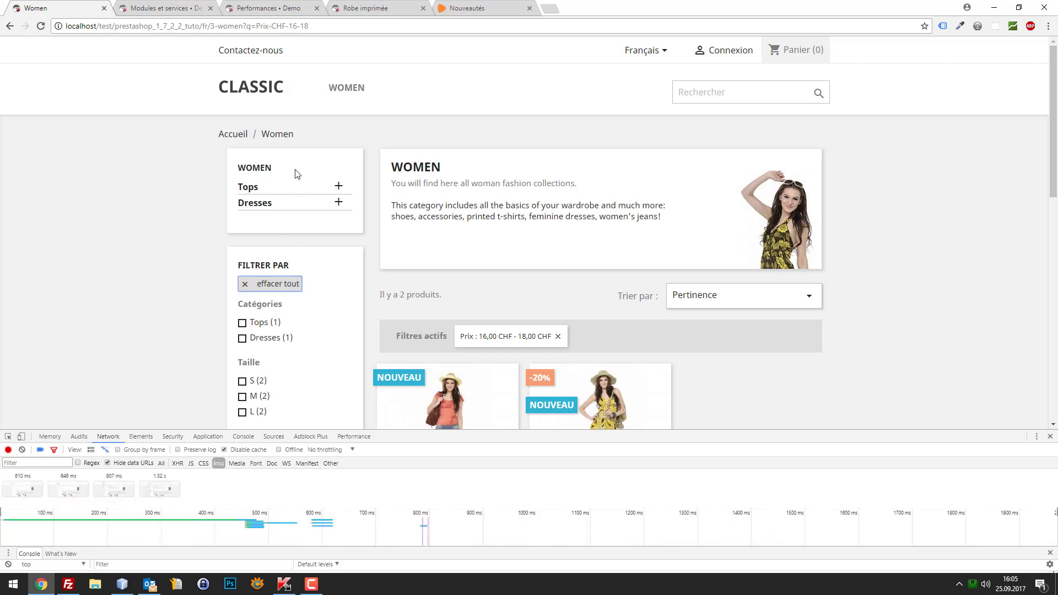
Open the Dresses subcategory in the shop, examine the filters it offers and close the browser developer tools.
{"action": "left_click", "coordinate": [263, 207]}
{"action": "scroll", "coordinate": [303, 227], "scroll_direction": "down", "scroll_amount": 5}
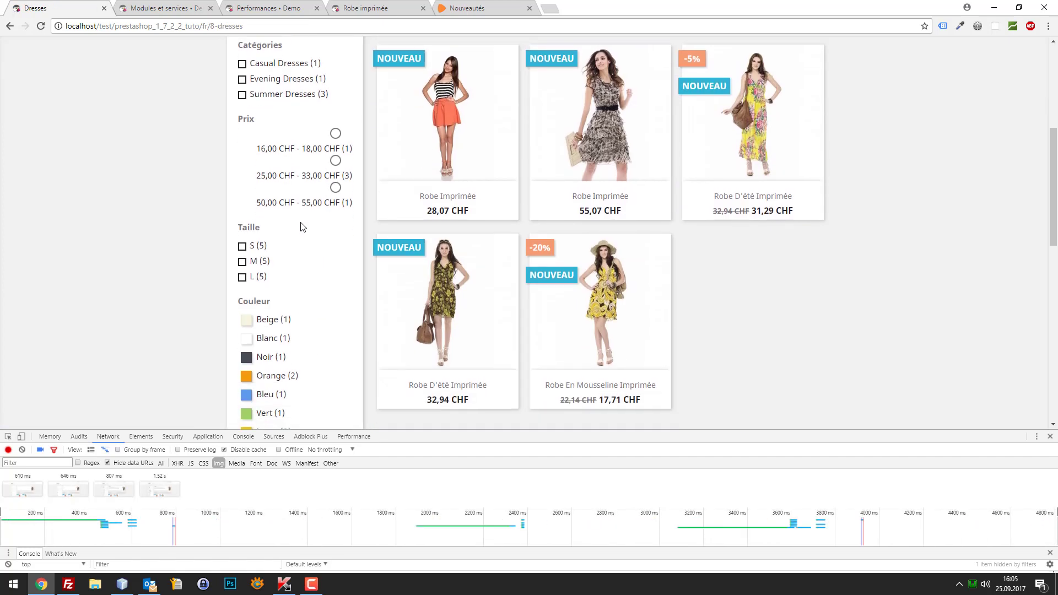
{"action": "scroll", "coordinate": [278, 262], "scroll_direction": "up", "scroll_amount": 5}
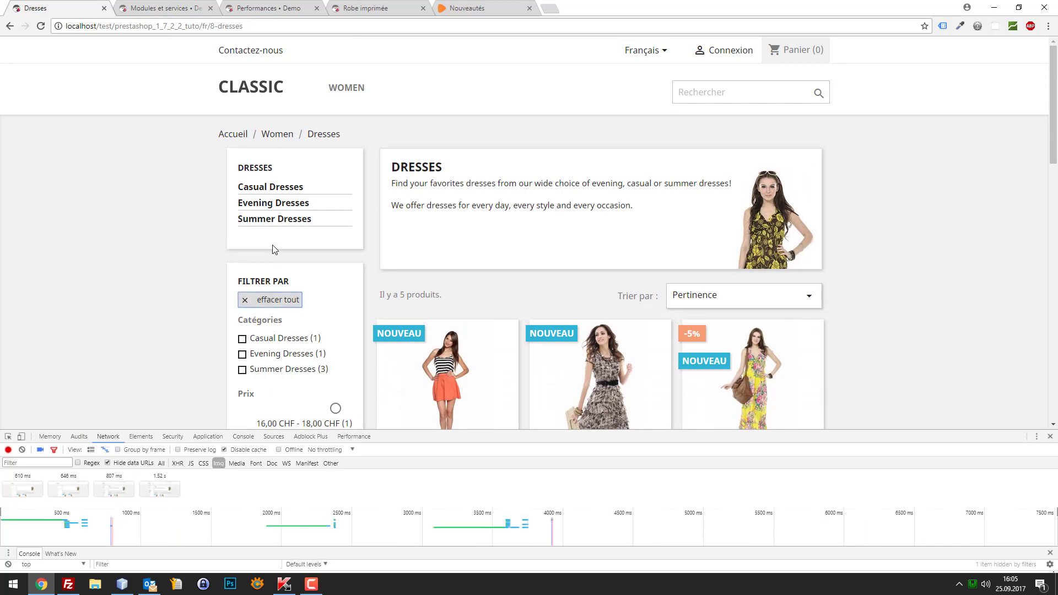
{"action": "key", "text": "F12"}
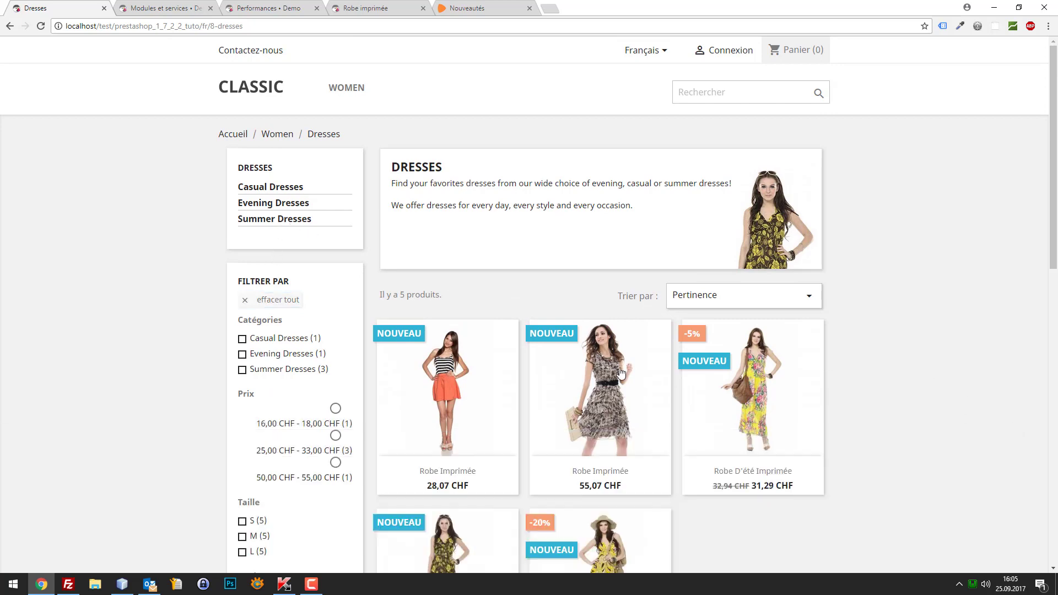
{"action": "scroll", "coordinate": [205, 329], "scroll_direction": "down", "scroll_amount": 3}
Disable the subcategory, product stock, product condition and product weight filters in the Filtre générale template and save it.
{"action": "left_click", "coordinate": [176, 9]}
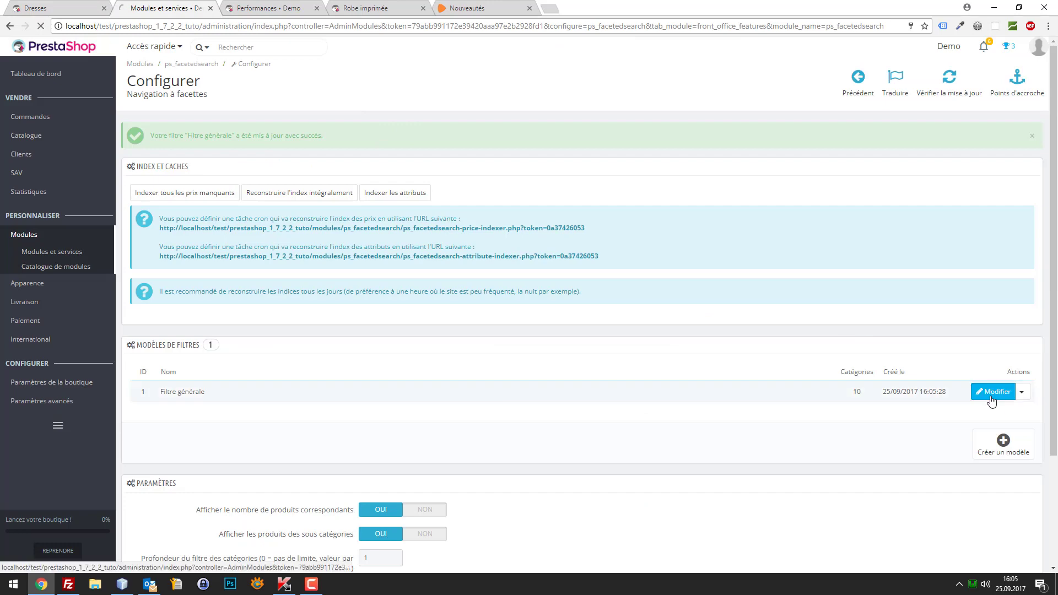
{"action": "scroll", "coordinate": [406, 202], "scroll_direction": "down", "scroll_amount": 4}
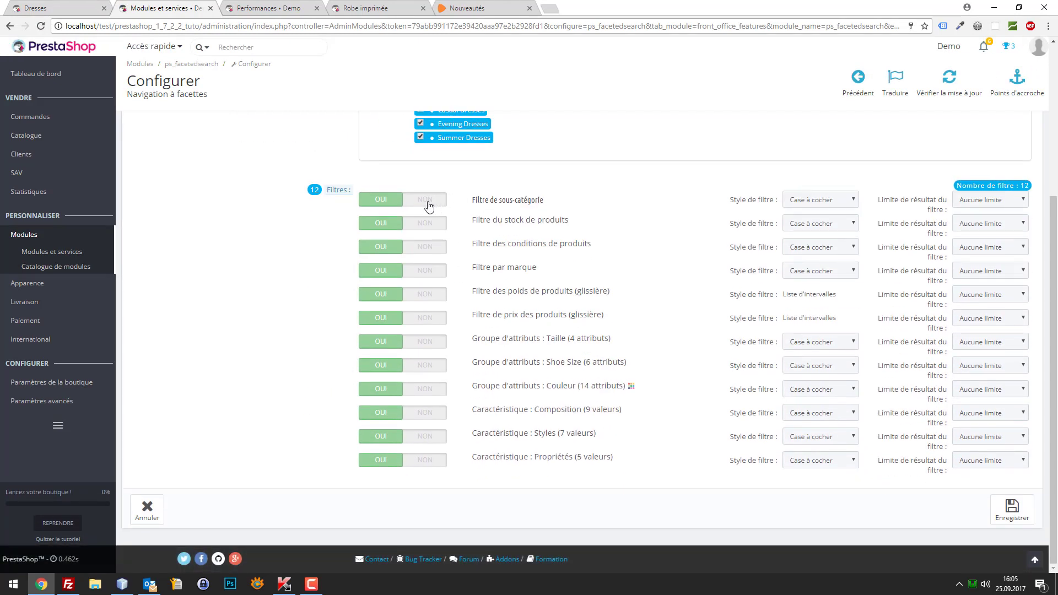
{"action": "left_click", "coordinate": [435, 203]}
{"action": "left_click", "coordinate": [444, 226]}
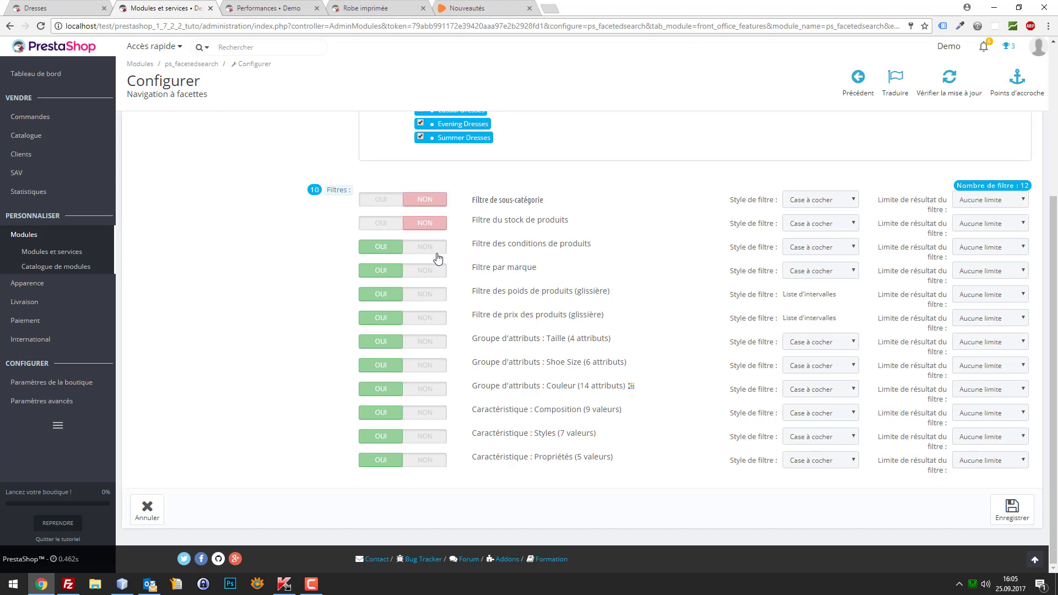
{"action": "left_click", "coordinate": [436, 251]}
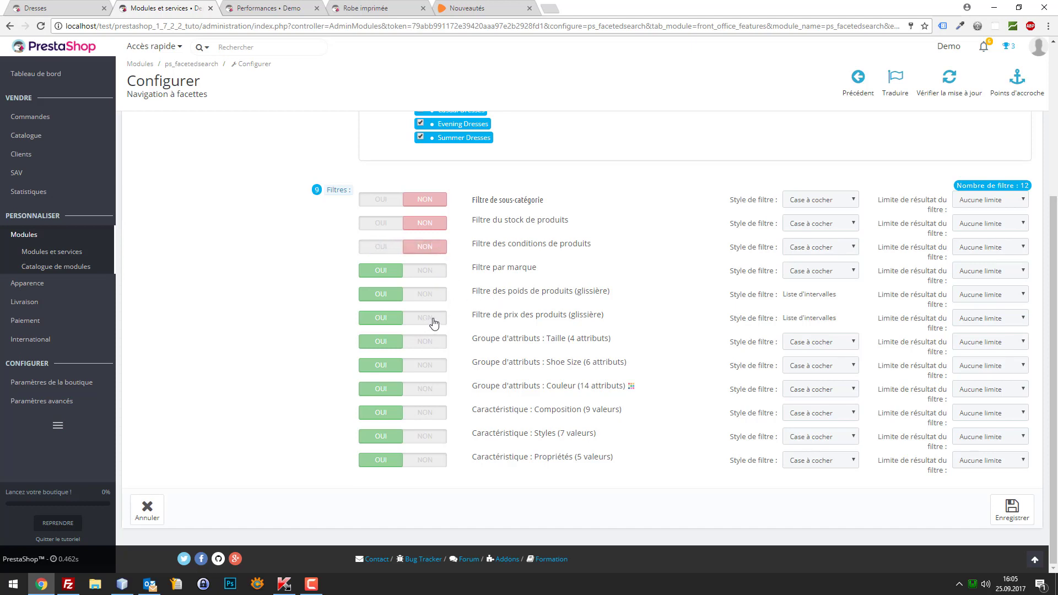
{"action": "left_click", "coordinate": [435, 319]}
{"action": "left_click", "coordinate": [441, 295]}
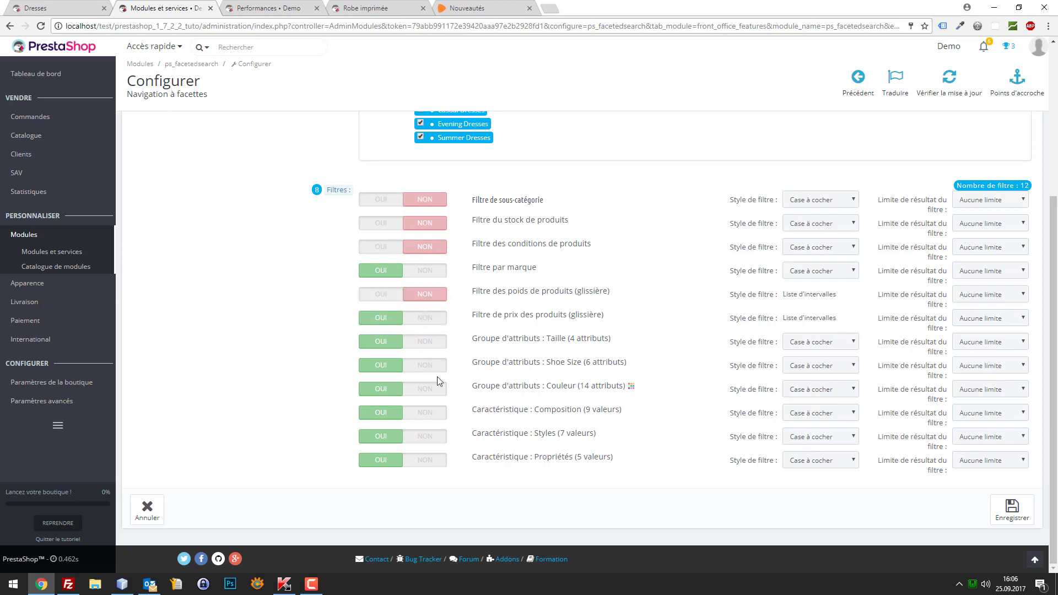
{"action": "left_click", "coordinate": [1011, 510]}
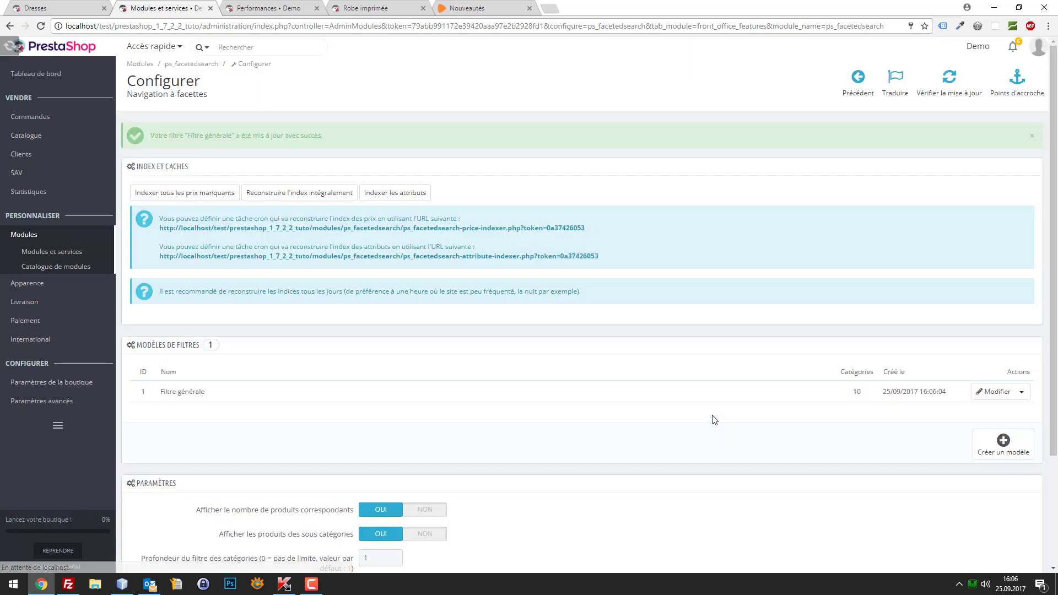
Move the price filter above the weight filter and Styles above product condition, save the template and check the Dresses category.
{"action": "scroll", "coordinate": [614, 387], "scroll_direction": "down", "scroll_amount": 2}
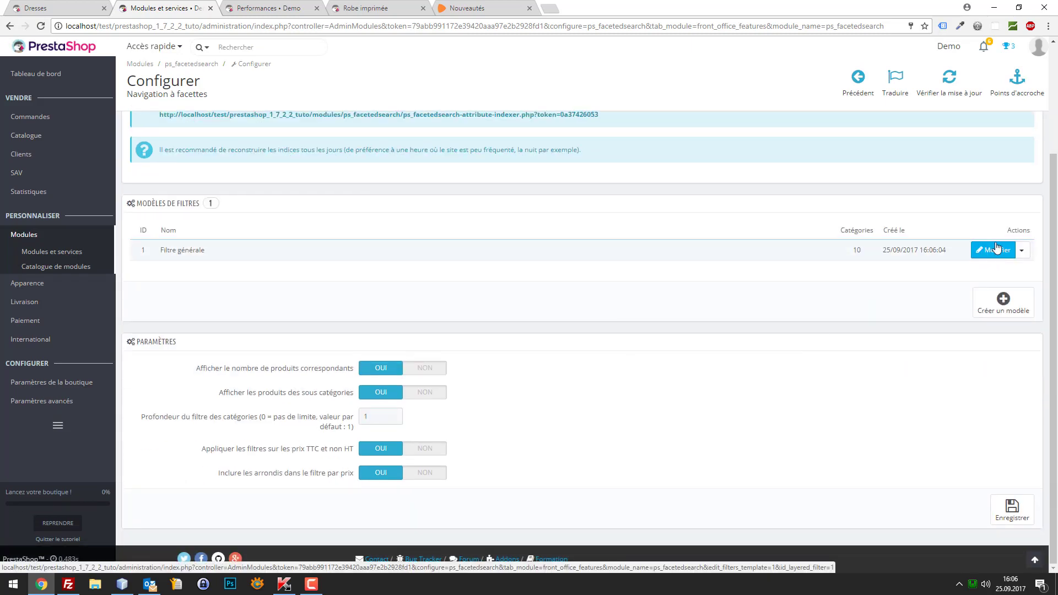
{"action": "scroll", "coordinate": [590, 246], "scroll_direction": "up", "scroll_amount": 3}
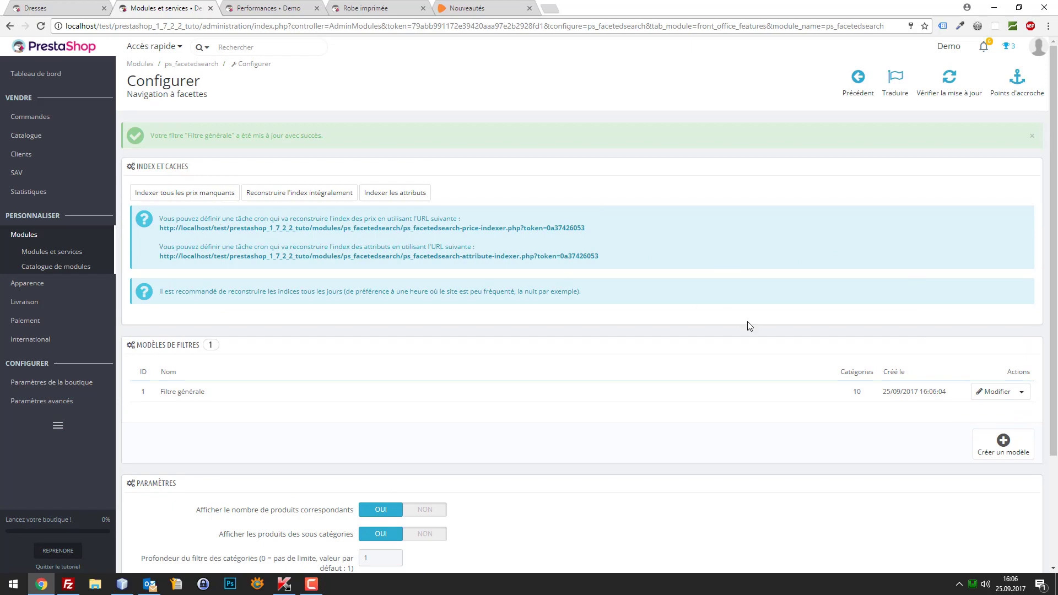
{"action": "left_click", "coordinate": [995, 392]}
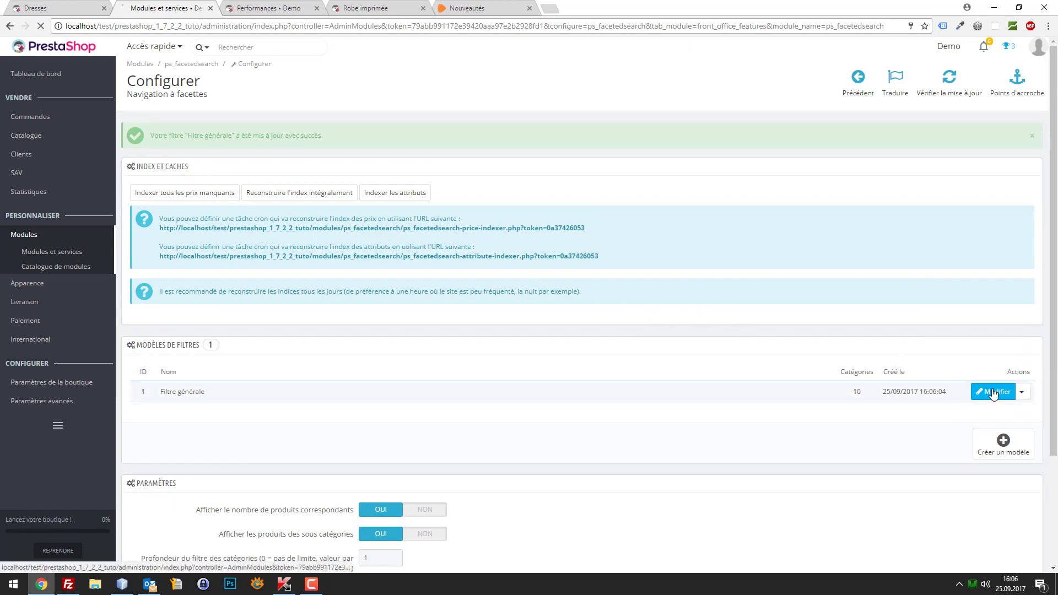
{"action": "scroll", "coordinate": [770, 382], "scroll_direction": "down", "scroll_amount": 3}
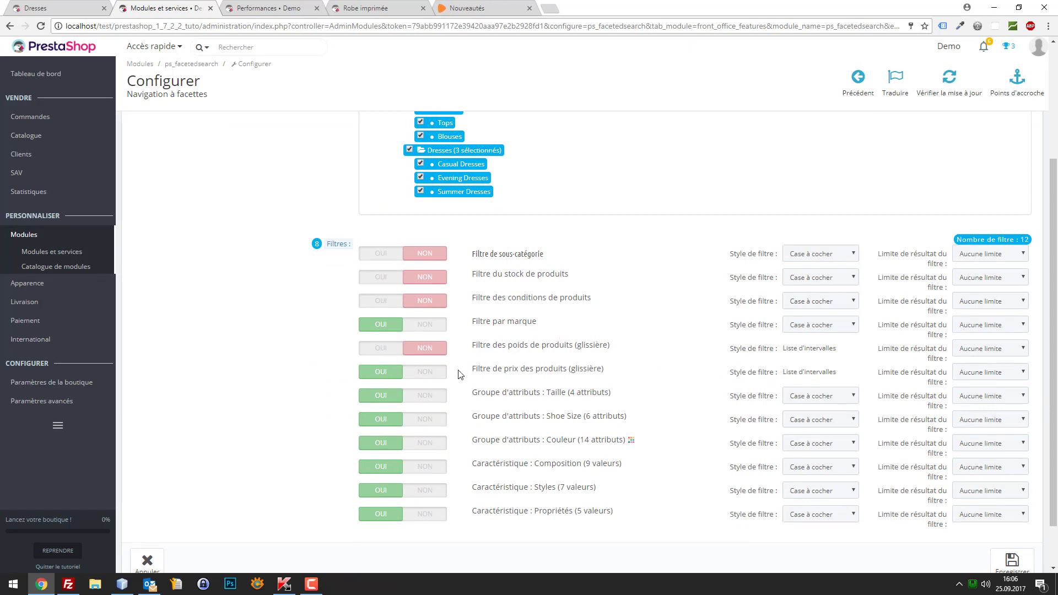
{"action": "mouse_move", "coordinate": [478, 375]}
{"action": "left_mouse_down"}
{"action": "mouse_move", "coordinate": [478, 385]}
{"action": "mouse_move", "coordinate": [480, 356]}
{"action": "left_mouse_up"}
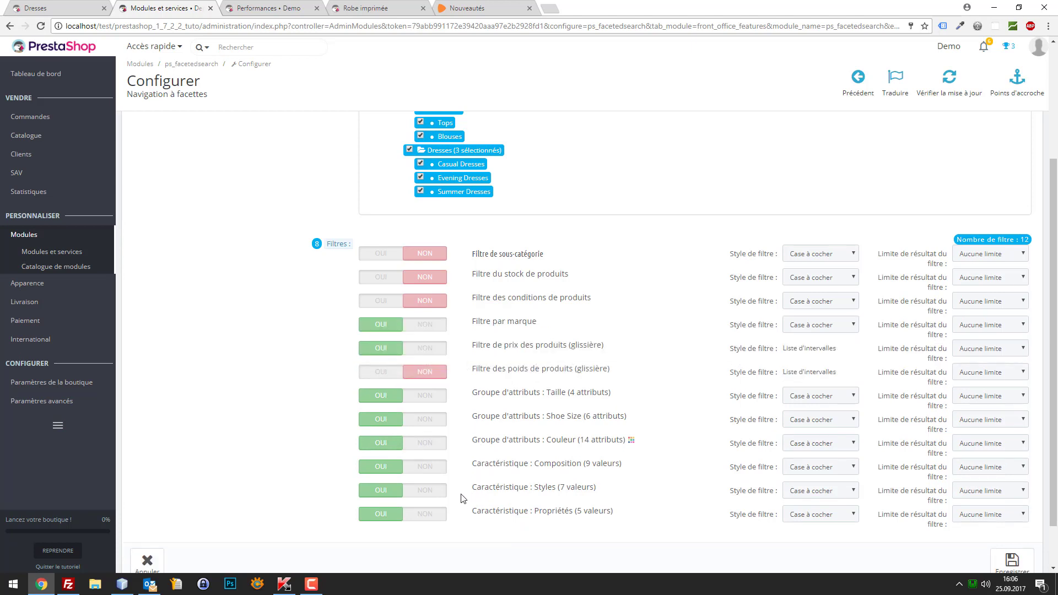
{"action": "left_click_drag", "start_coordinate": [456, 494], "coordinate": [468, 304]}
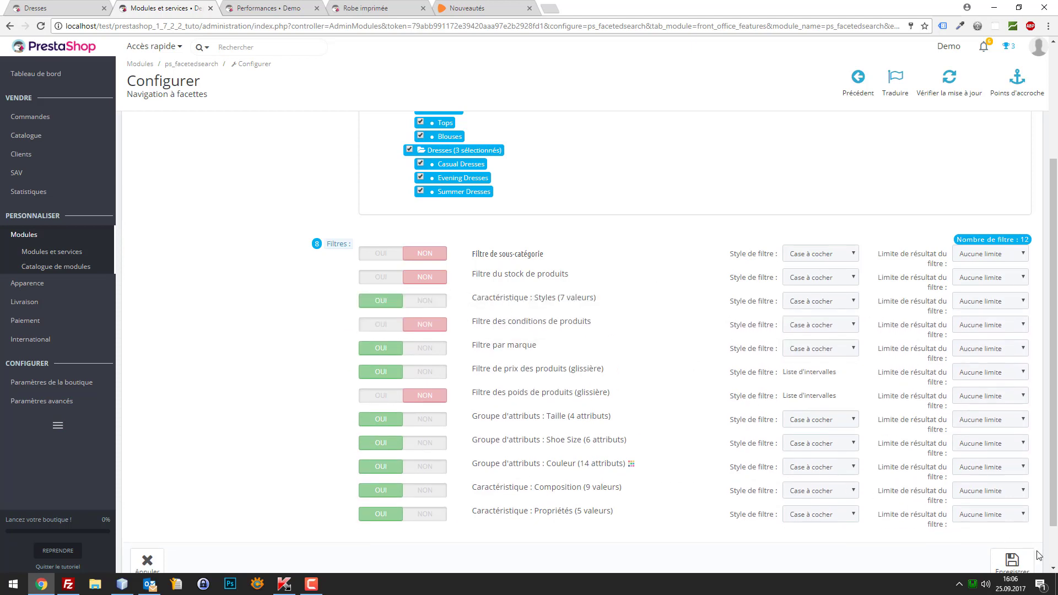
{"action": "left_click", "coordinate": [1014, 561]}
{"action": "left_click", "coordinate": [76, 6]}
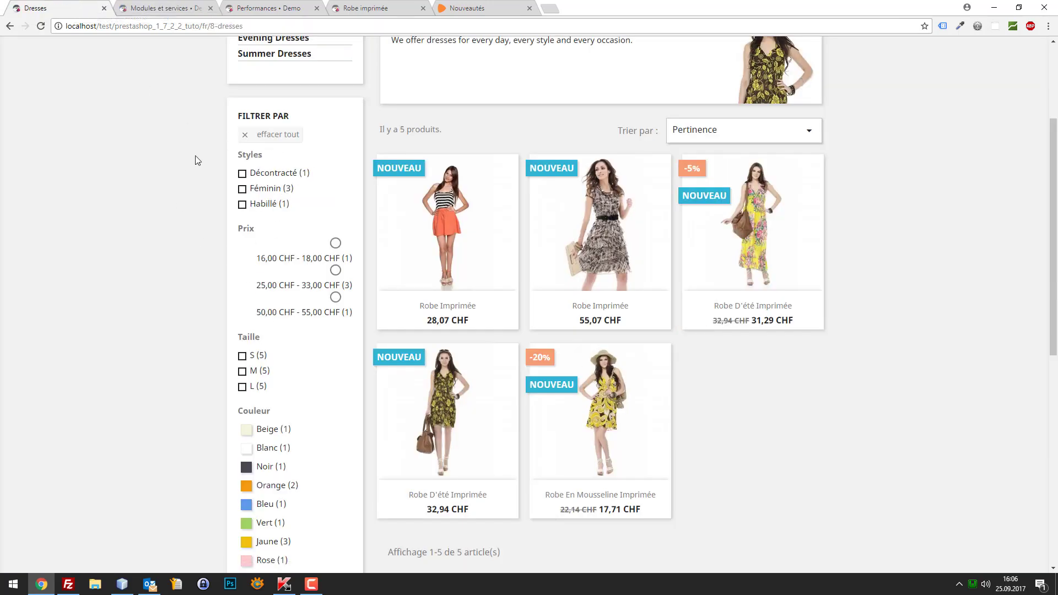
Reopen the Filtre générale template, enable the product weight filter and save the template.
{"action": "left_click", "coordinate": [161, 7]}
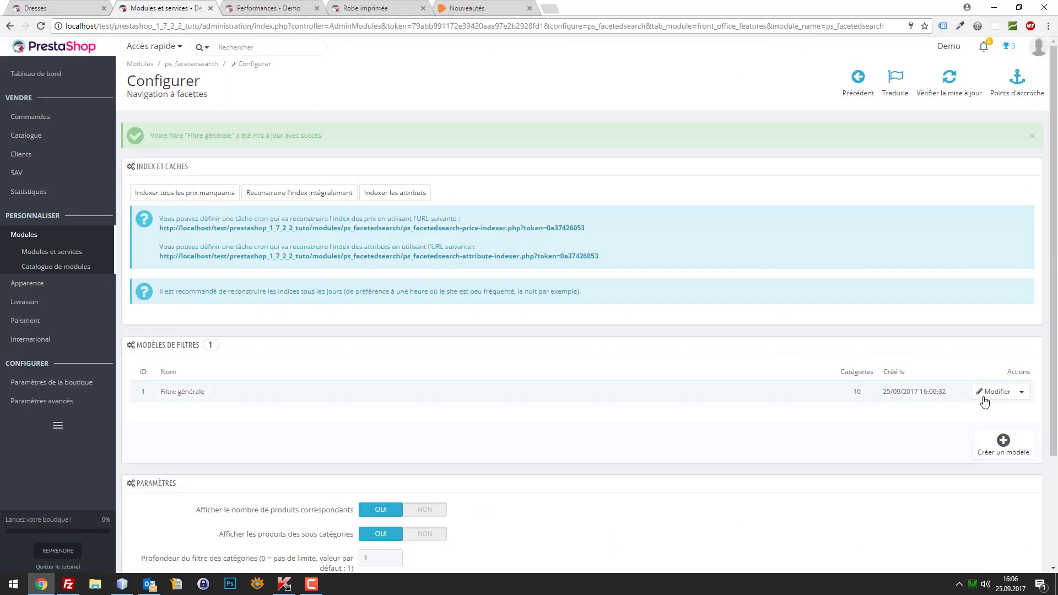
{"action": "left_click", "coordinate": [987, 392]}
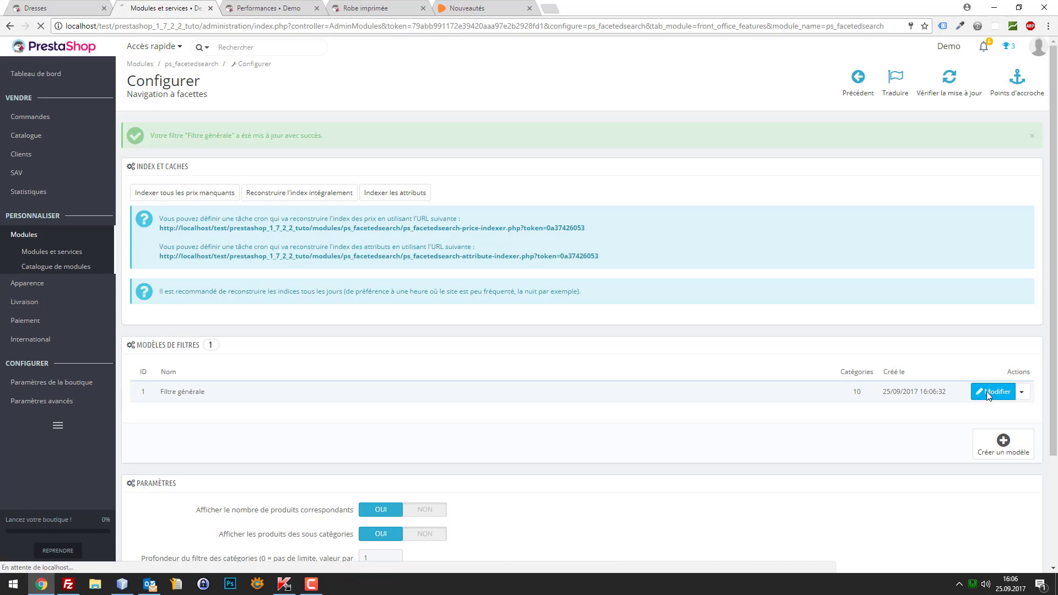
{"action": "scroll", "coordinate": [533, 388], "scroll_direction": "down", "scroll_amount": 2}
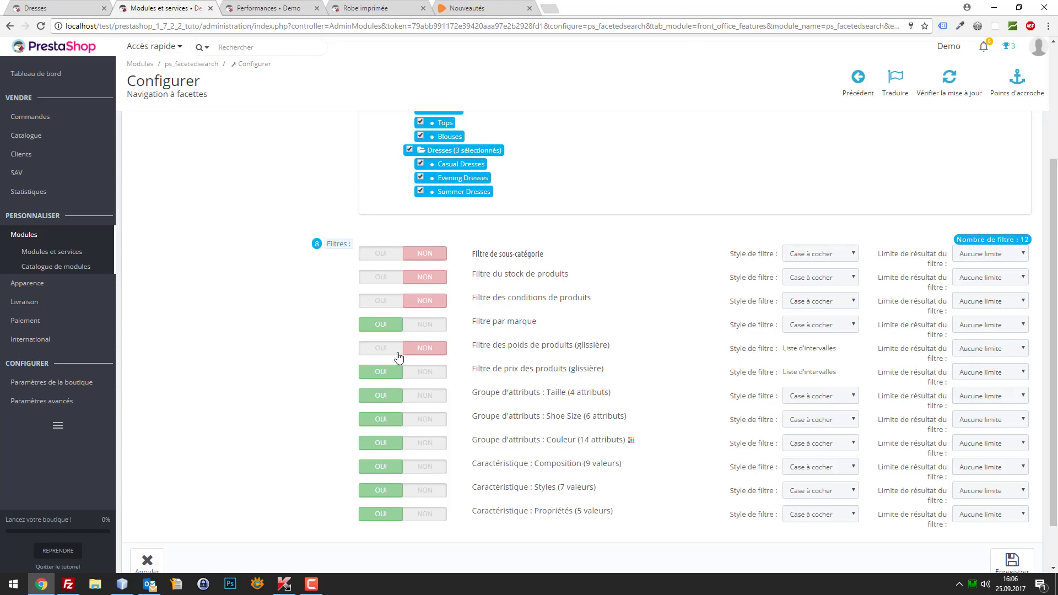
{"action": "left_click", "coordinate": [406, 353]}
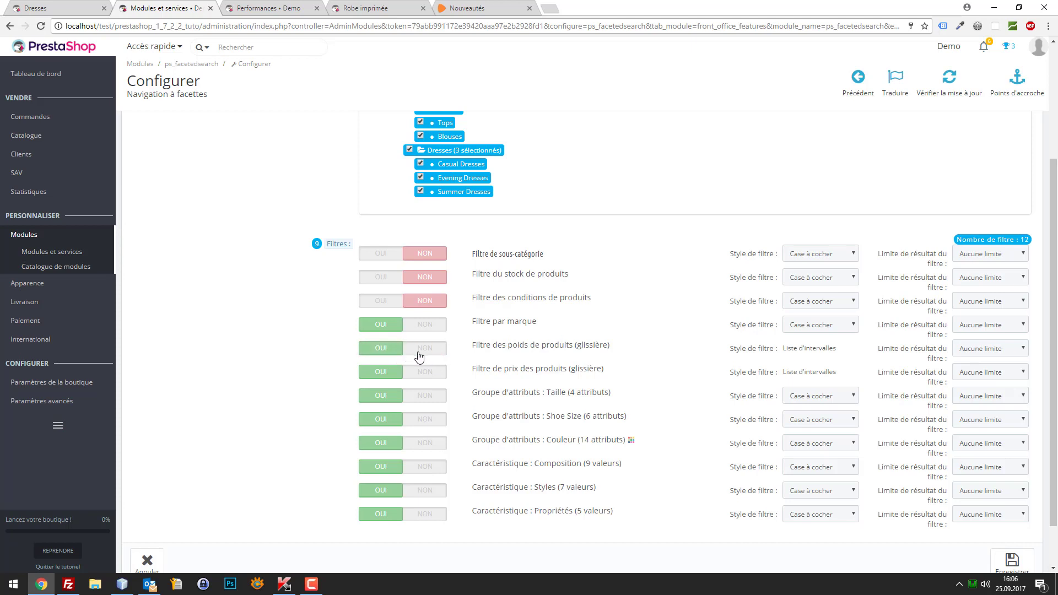
{"action": "left_click", "coordinate": [420, 356]}
{"action": "left_click", "coordinate": [371, 356]}
{"action": "left_click", "coordinate": [1020, 561]}
Reload the shop's Dresses category and examine which filters are listed and in what order.
{"action": "left_click", "coordinate": [65, 6]}
{"action": "key", "text": "F5"}
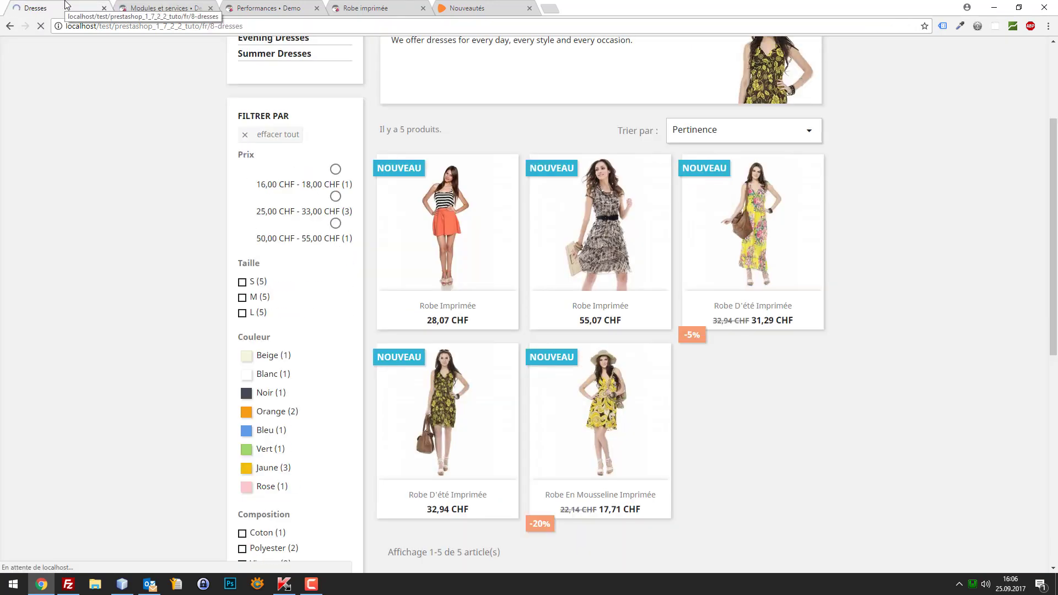
{"action": "scroll", "coordinate": [253, 190], "scroll_direction": "down", "scroll_amount": 5}
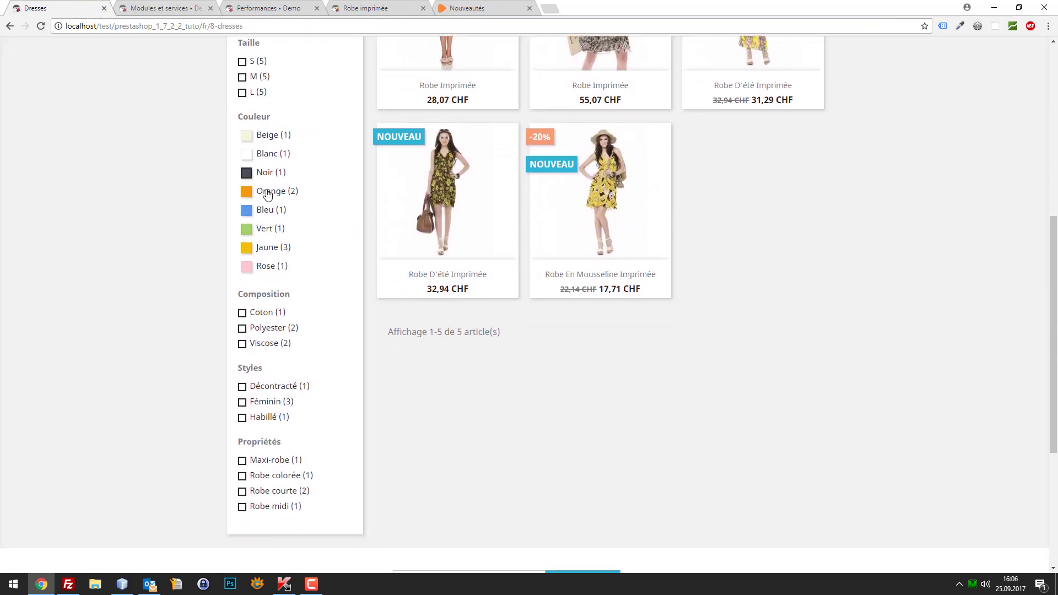
{"action": "scroll", "coordinate": [353, 166], "scroll_direction": "up", "scroll_amount": 7}
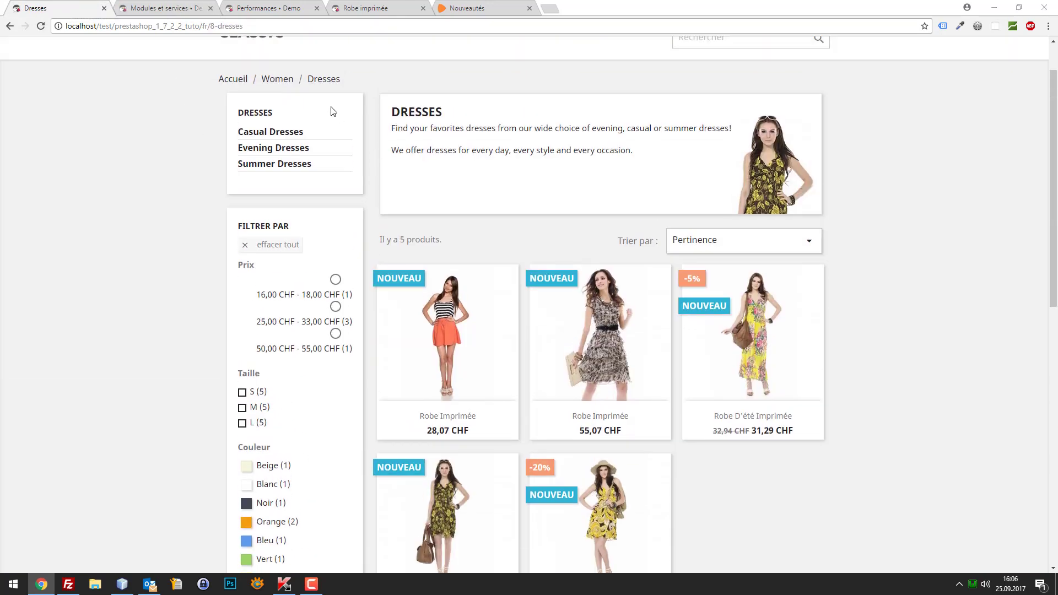
Disable the product weight filter in the Filtre générale template, save it and reload the shop's Dresses category.
{"action": "left_click", "coordinate": [160, 7]}
{"action": "left_click", "coordinate": [986, 389]}
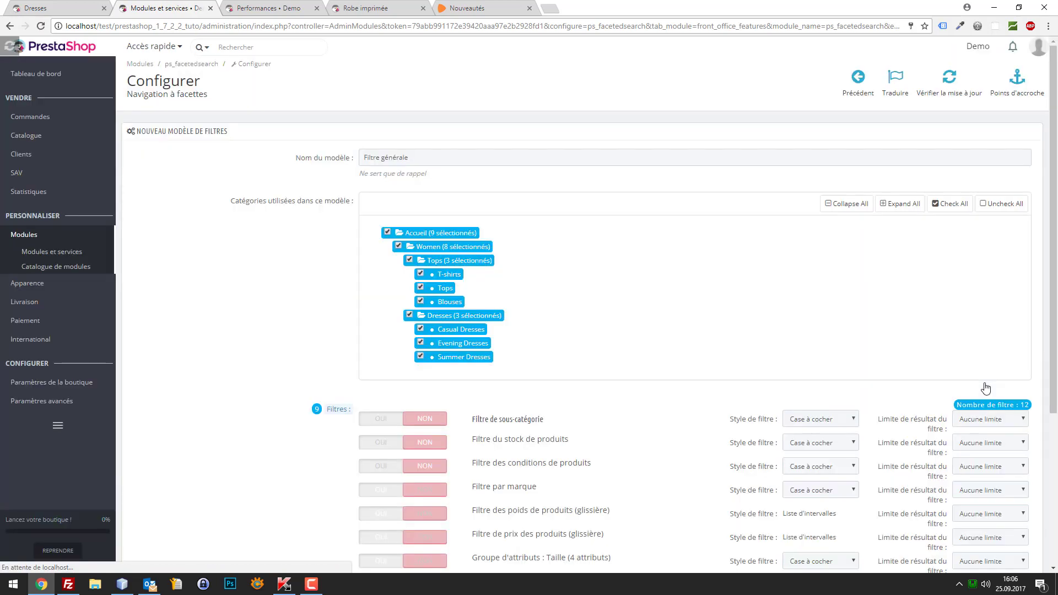
{"action": "scroll", "coordinate": [626, 345], "scroll_direction": "down", "scroll_amount": 3}
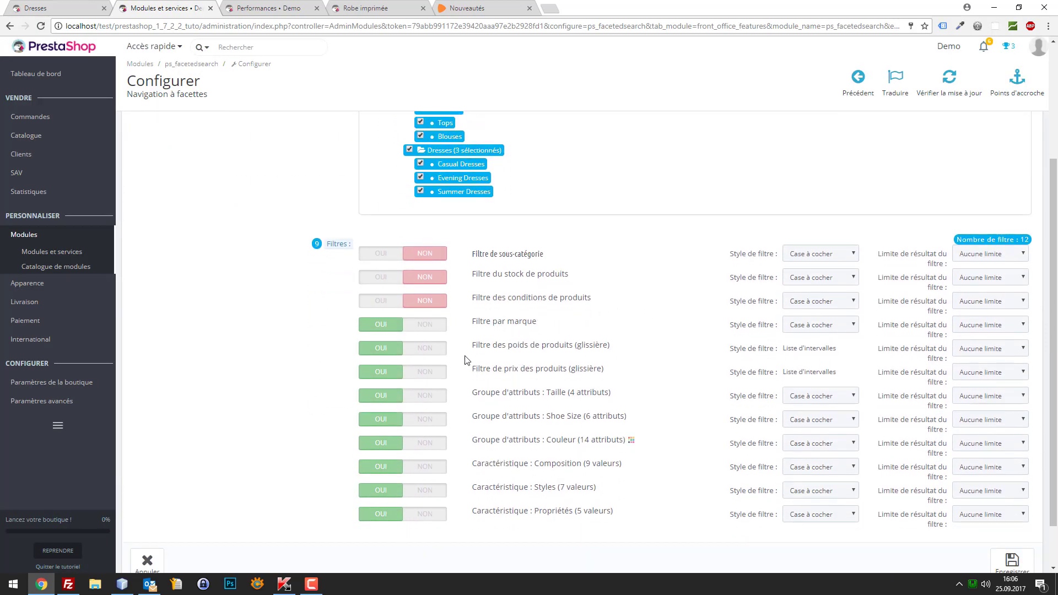
{"action": "left_click", "coordinate": [436, 347]}
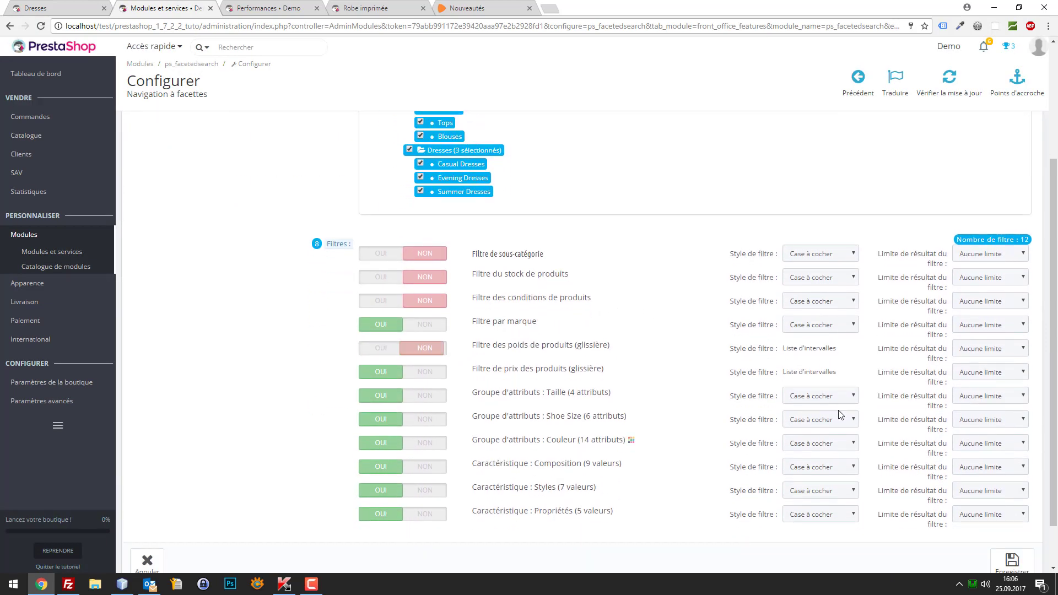
{"action": "left_click", "coordinate": [1013, 559]}
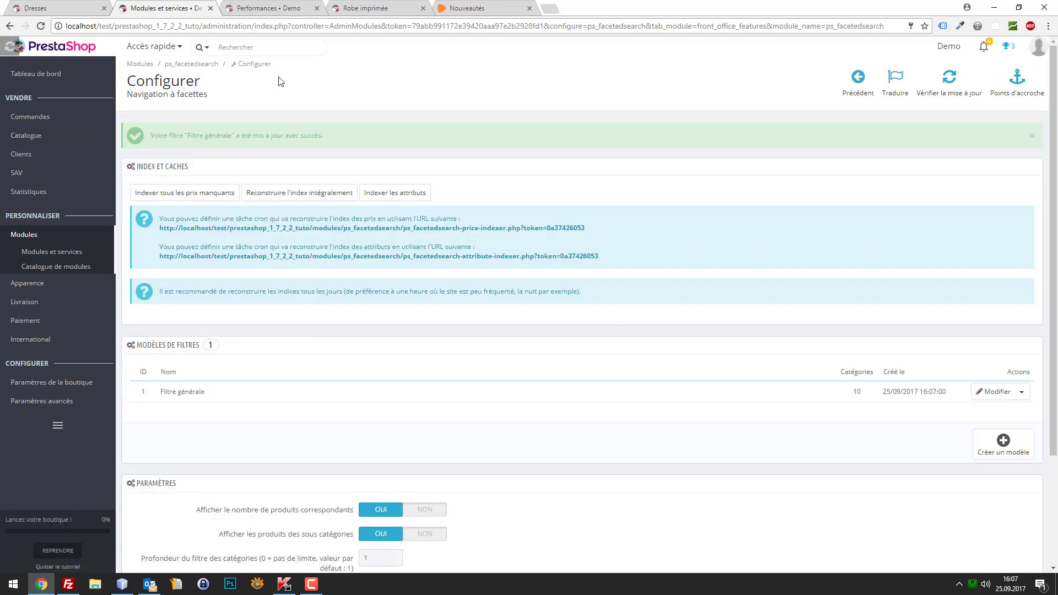
{"action": "left_click", "coordinate": [58, 8]}
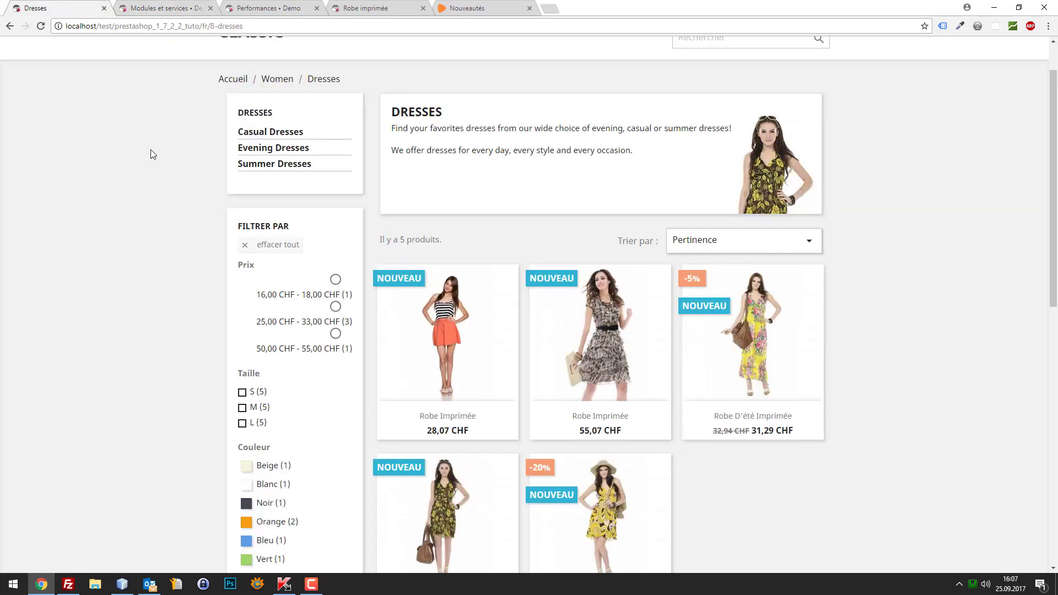
{"action": "key", "text": "F5"}
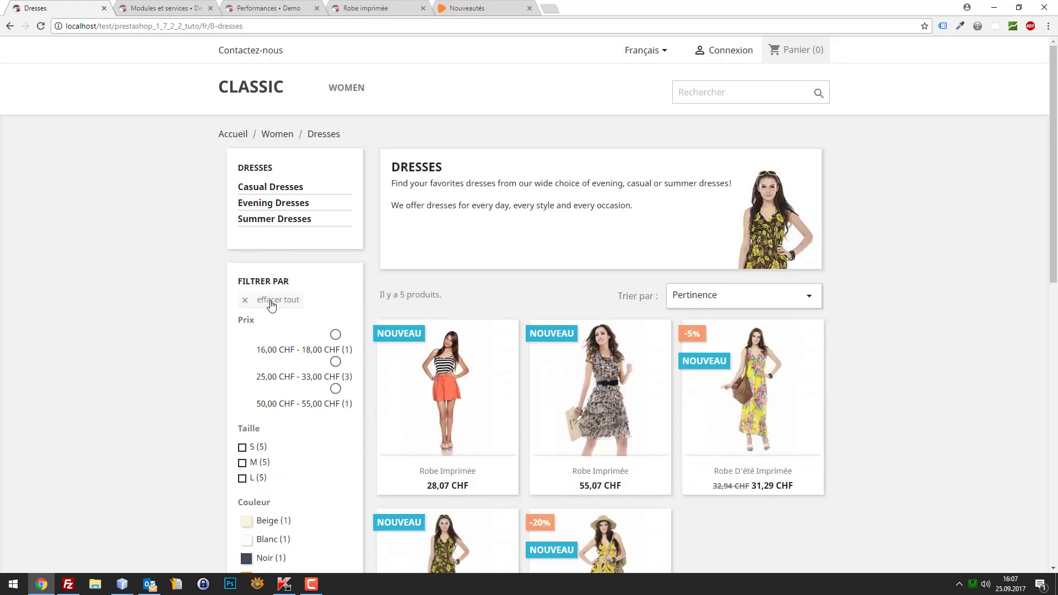
Reopen the Filtre générale template and compare its filter list with the filters listed on the Dresses category.
{"action": "key", "text": "ctrl+Tab"}
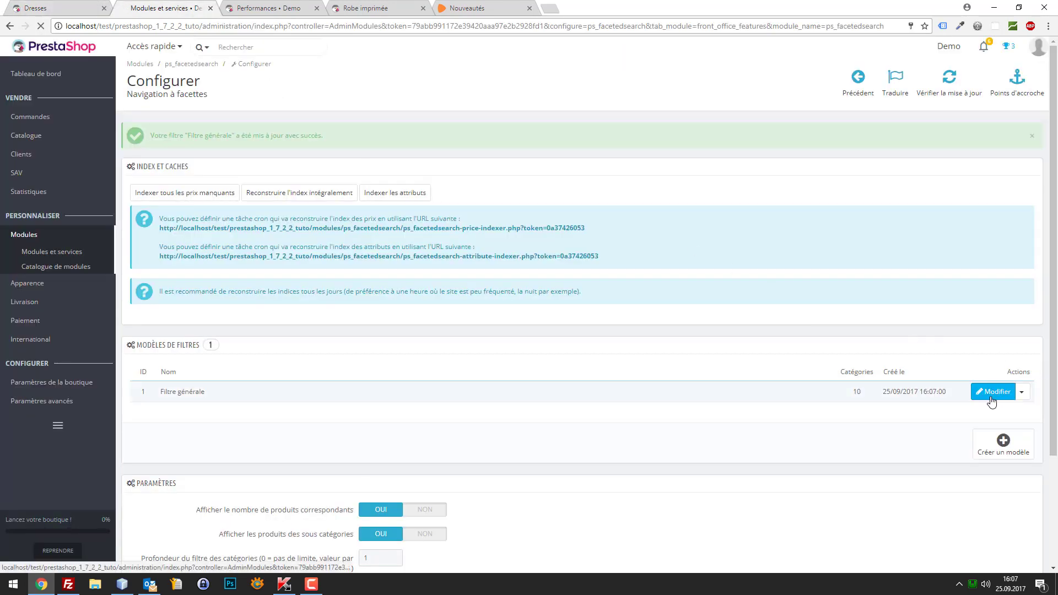
{"action": "left_click", "coordinate": [995, 392]}
{"action": "scroll", "coordinate": [699, 331], "scroll_direction": "down", "scroll_amount": 3}
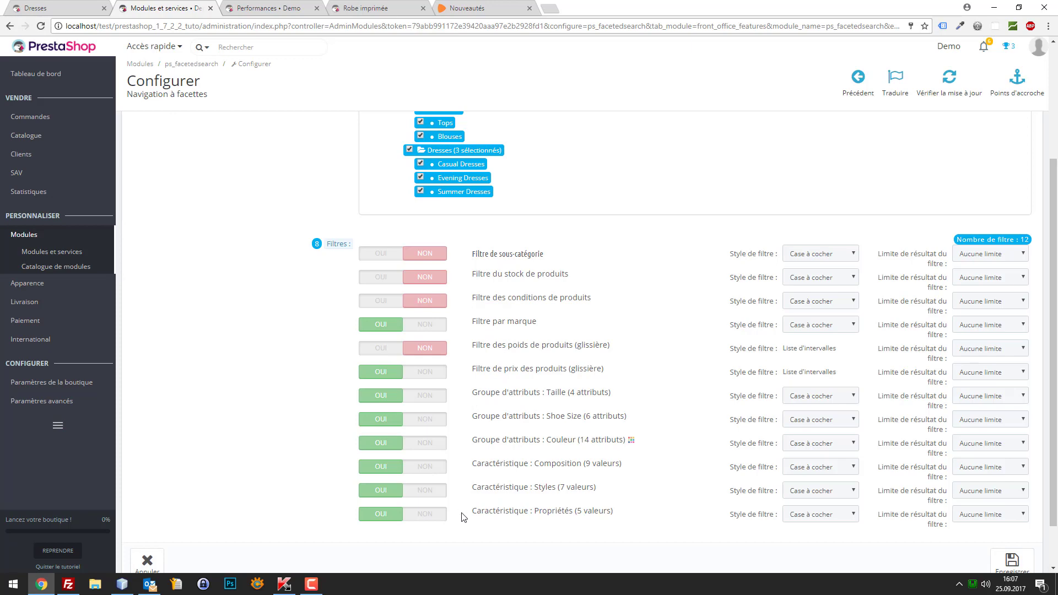
{"action": "key", "text": "ctrl+shift+Tab"}
{"action": "scroll", "coordinate": [256, 268], "scroll_direction": "down", "scroll_amount": 15}
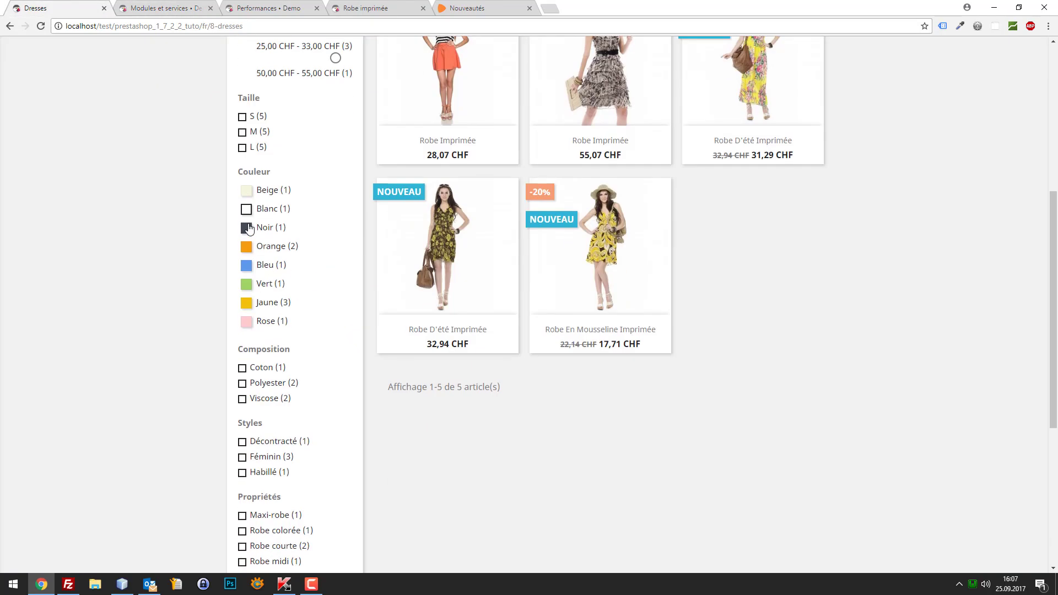
Move the Caractéristique : Propriétés filter just above the brand filter in the Filtre générale template and save it.
{"action": "left_click", "coordinate": [172, 7]}
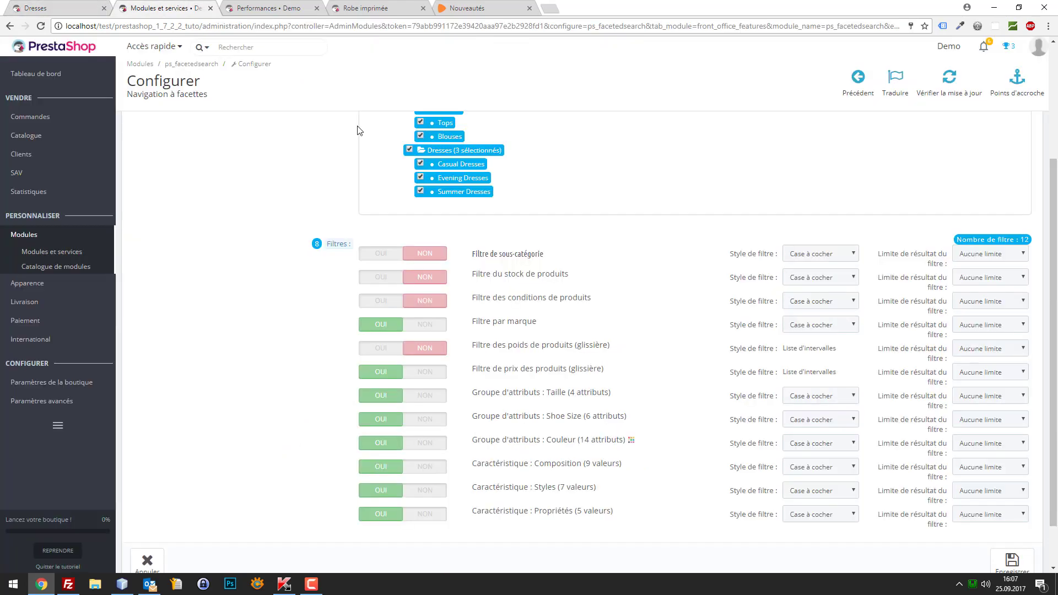
{"action": "left_click_drag", "start_coordinate": [463, 514], "coordinate": [478, 331]}
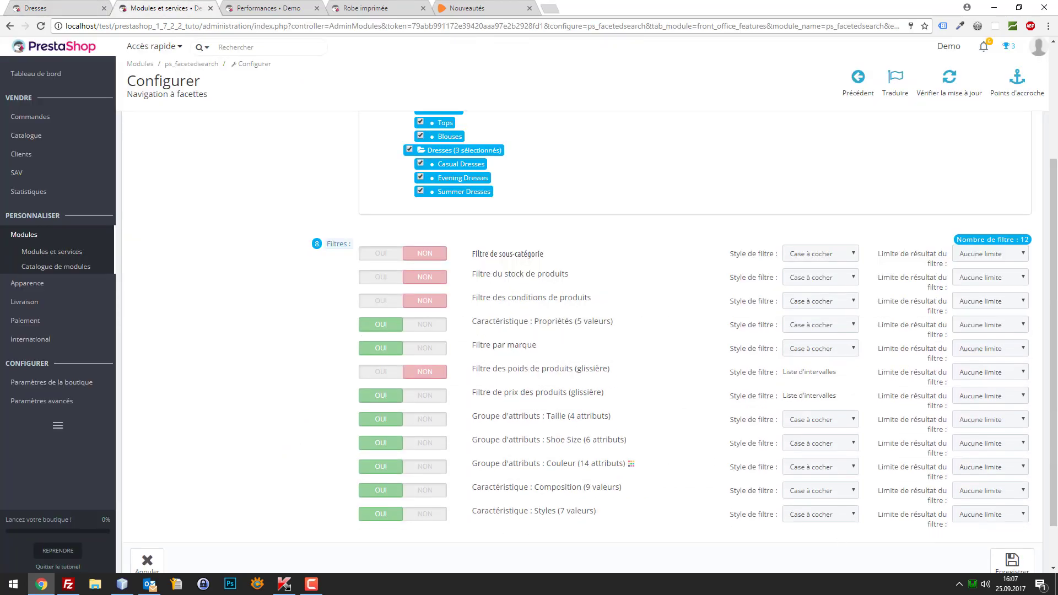
{"action": "left_click", "coordinate": [1012, 562]}
{"action": "scroll", "coordinate": [298, 81], "scroll_direction": "down", "scroll_amount": 3}
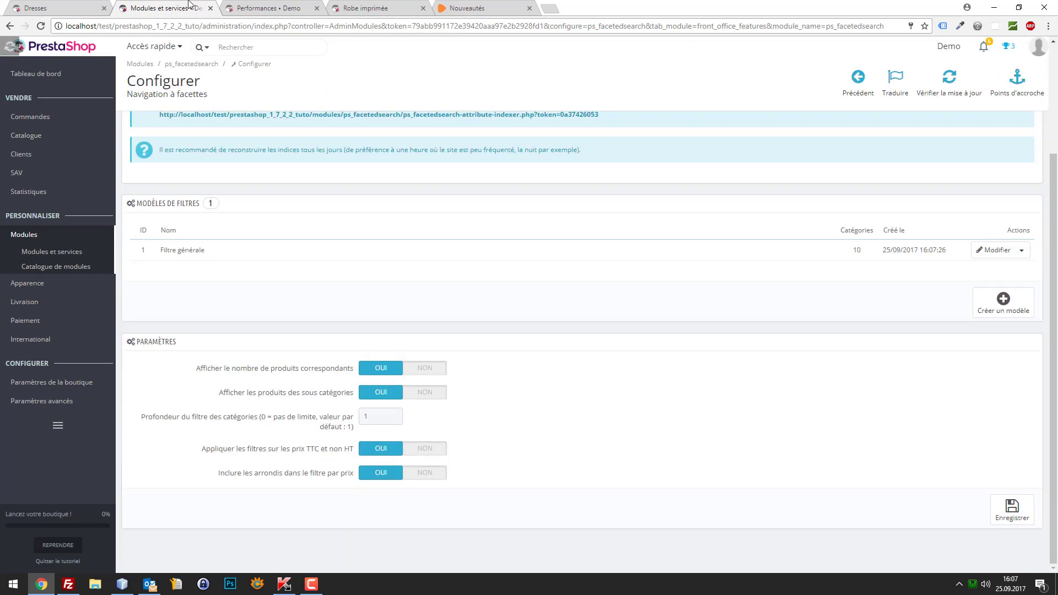
Reload the shop's Dresses category and check where the Propriétés filter is listed.
{"action": "left_click", "coordinate": [61, 6]}
{"action": "key", "text": "F5"}
{"action": "scroll", "coordinate": [196, 199], "scroll_direction": "up", "scroll_amount": 8}
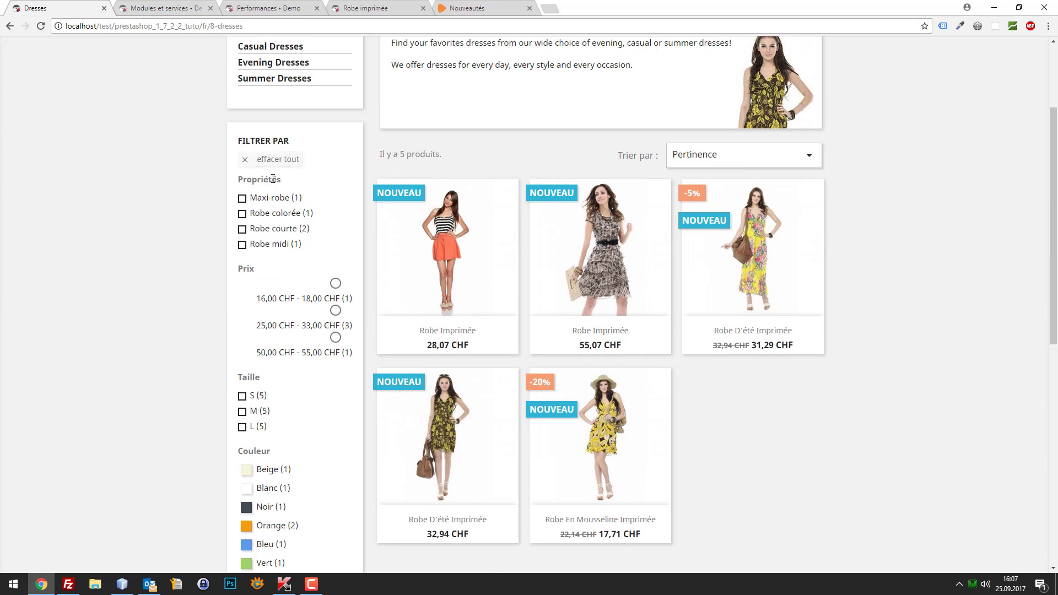
Reopen the Filtre générale template and compare its filter order and style settings with the filters on the Dresses category.
{"action": "left_click", "coordinate": [176, 8]}
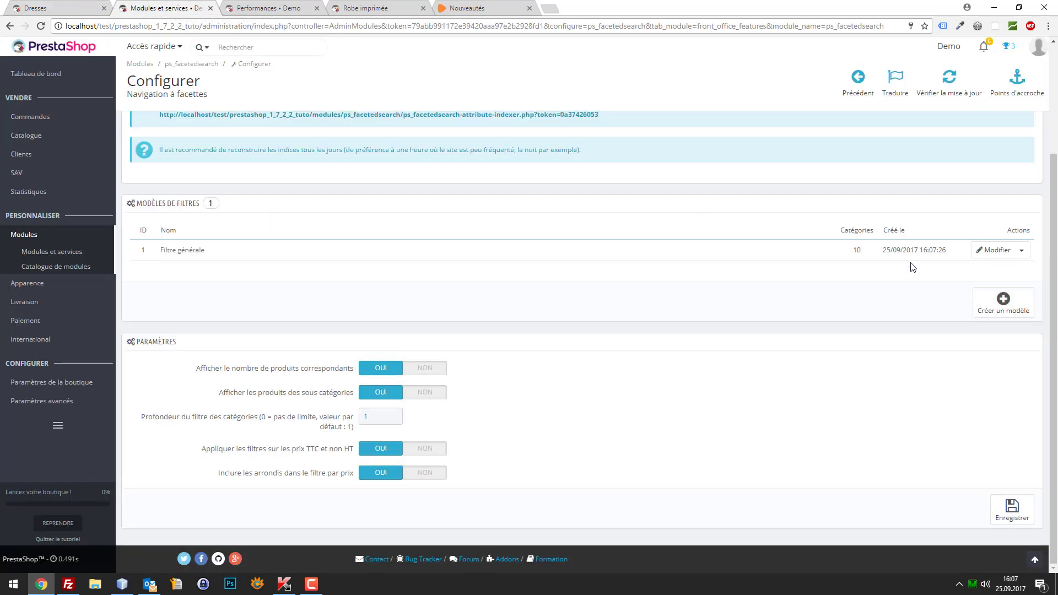
{"action": "left_click", "coordinate": [992, 249]}
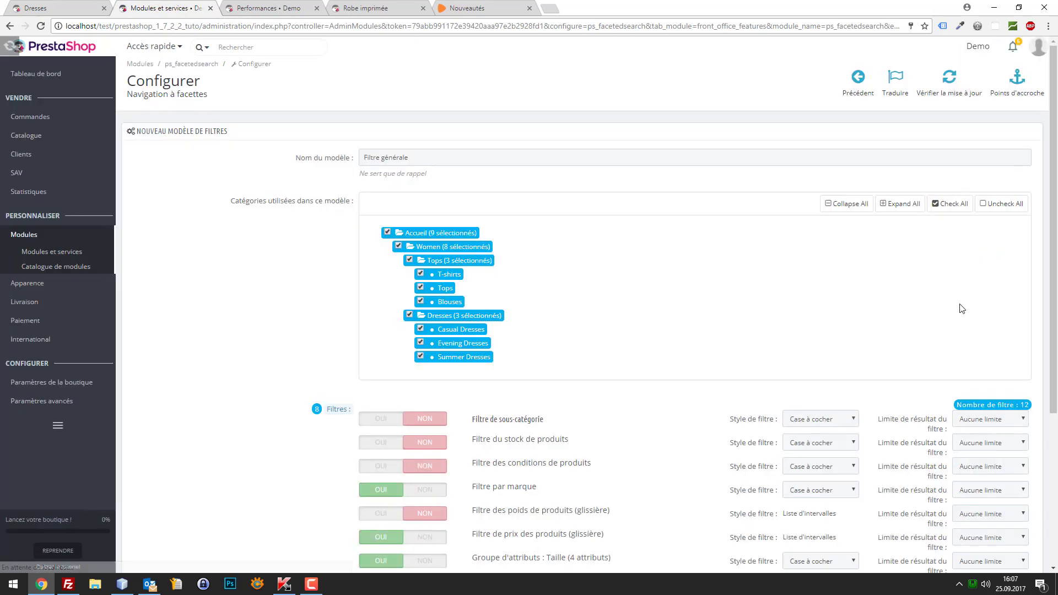
{"action": "scroll", "coordinate": [937, 331], "scroll_direction": "down", "scroll_amount": 3}
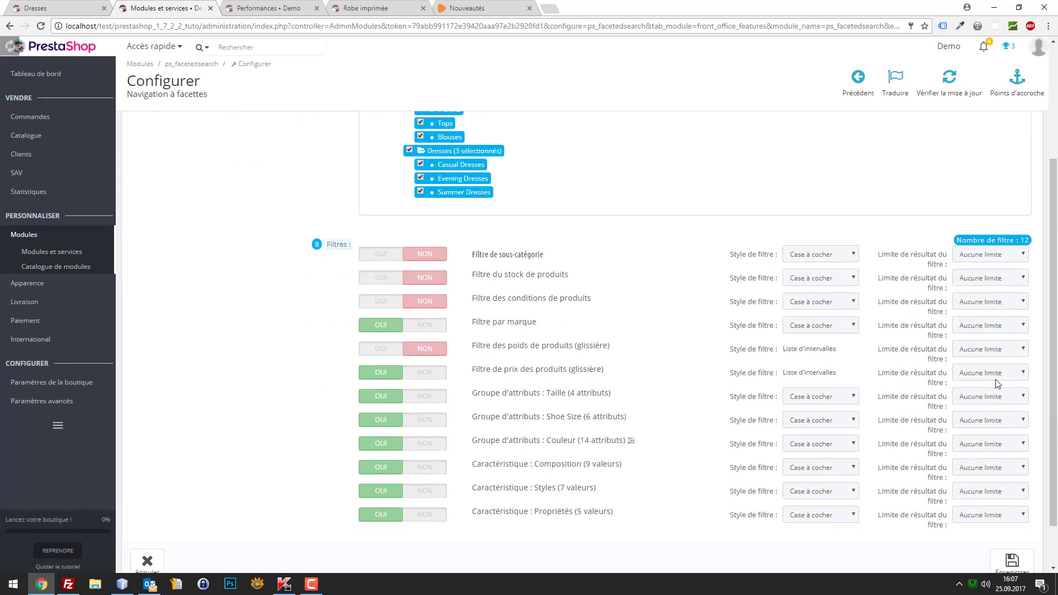
{"action": "left_click", "coordinate": [822, 324]}
{"action": "left_click", "coordinate": [823, 324]}
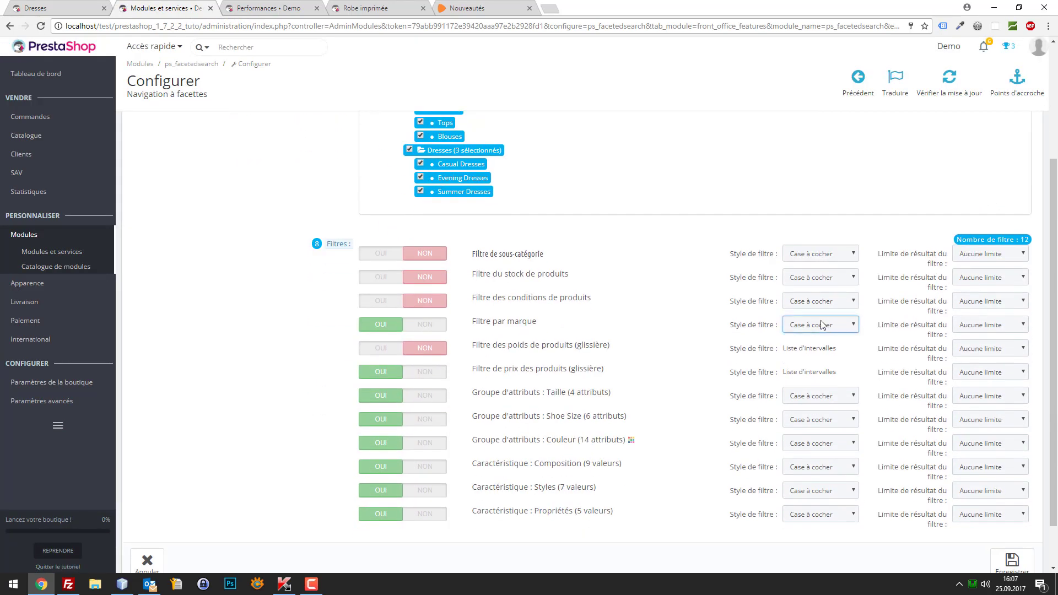
{"action": "left_click", "coordinate": [86, 5]}
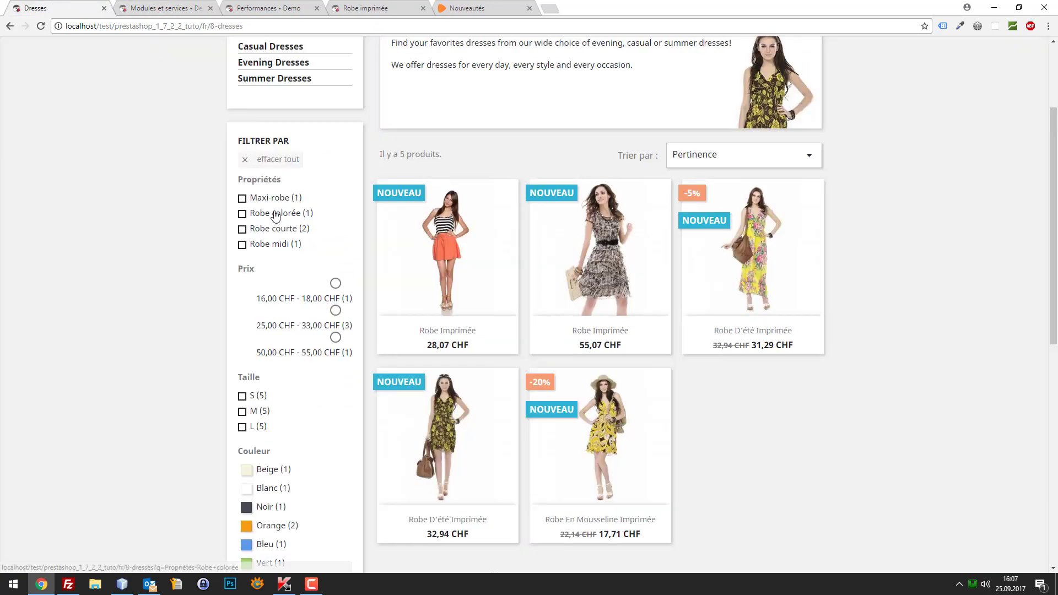
Set the filter style of Caractéristique : Propriétés to Liste déroulante and save the template.
{"action": "left_click", "coordinate": [150, 7]}
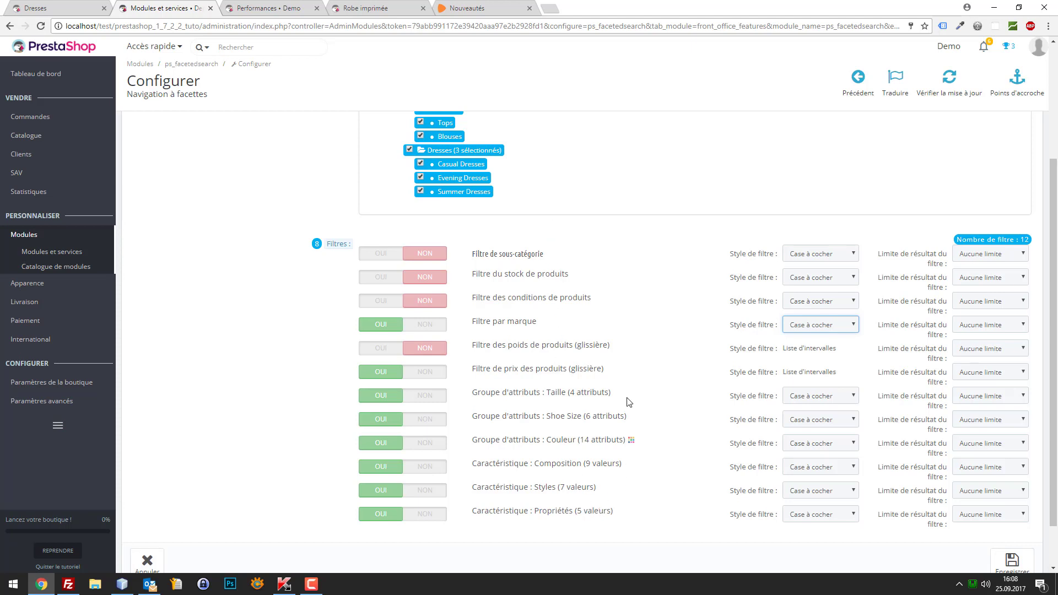
{"action": "left_click", "coordinate": [802, 517]}
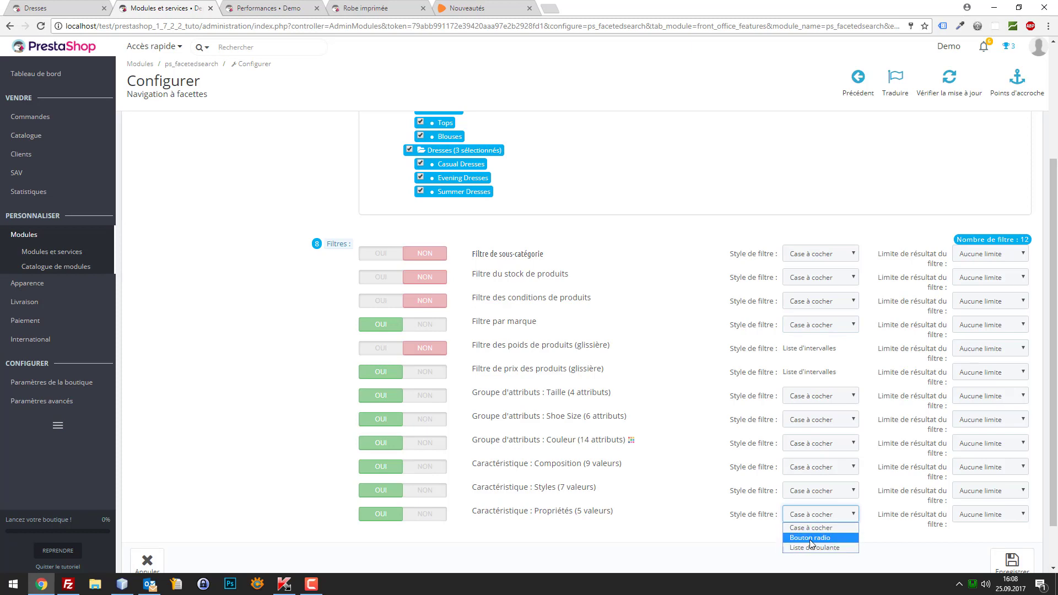
{"action": "left_click", "coordinate": [810, 538]}
{"action": "left_click", "coordinate": [812, 517]}
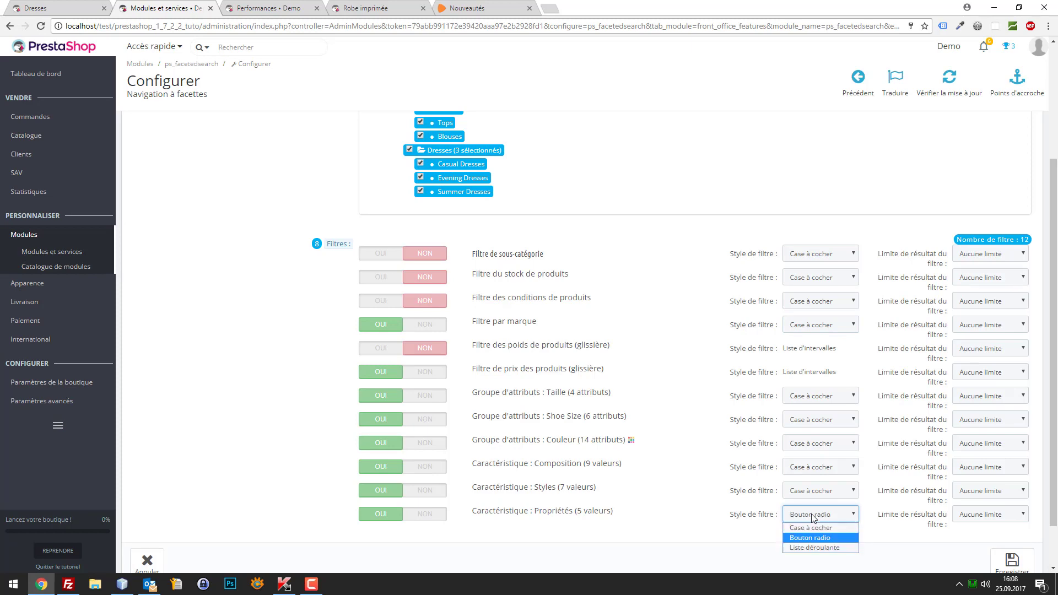
{"action": "left_click", "coordinate": [815, 547]}
{"action": "left_click", "coordinate": [1013, 567]}
Reload the shop's Dresses category and examine the values offered by the Propriétés filter and how the other filters are displayed.
{"action": "left_click", "coordinate": [70, 5]}
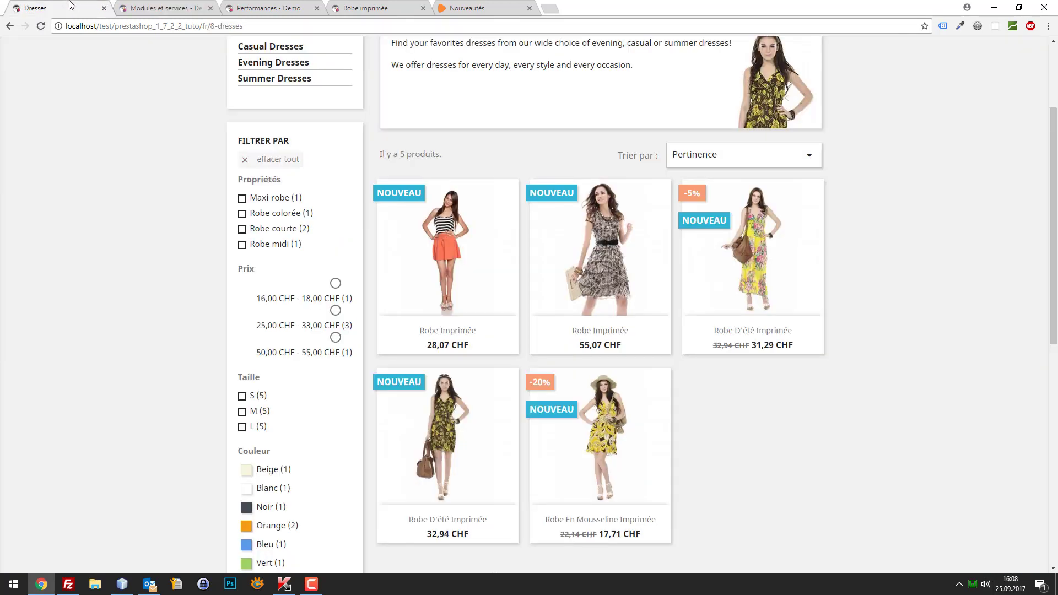
{"action": "key", "text": "F5"}
{"action": "scroll", "coordinate": [211, 227], "scroll_direction": "down", "scroll_amount": 8}
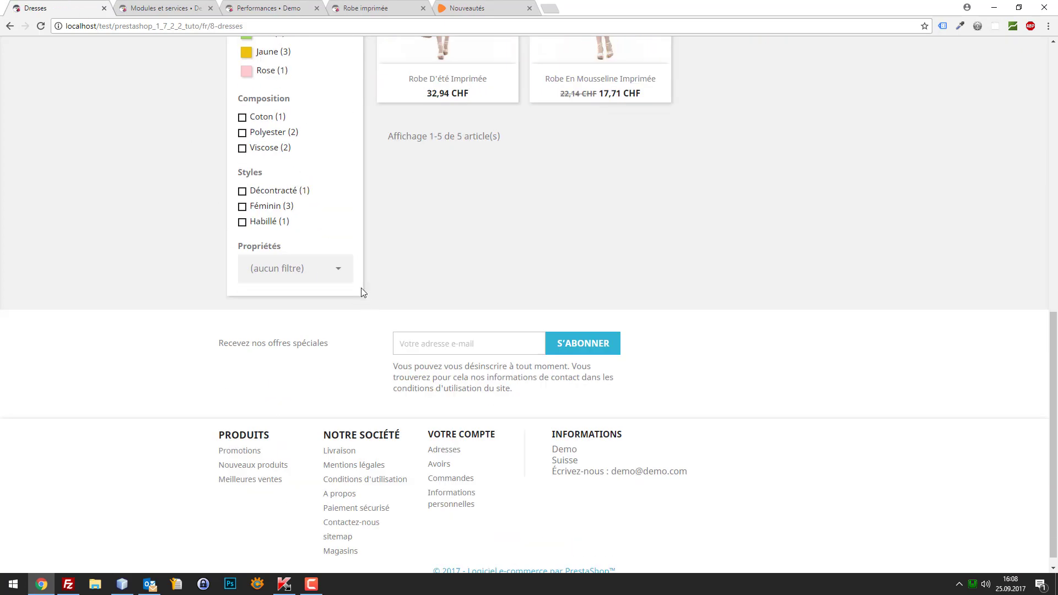
{"action": "left_click", "coordinate": [340, 270]}
{"action": "left_click", "coordinate": [341, 270]}
{"action": "left_click", "coordinate": [331, 269]}
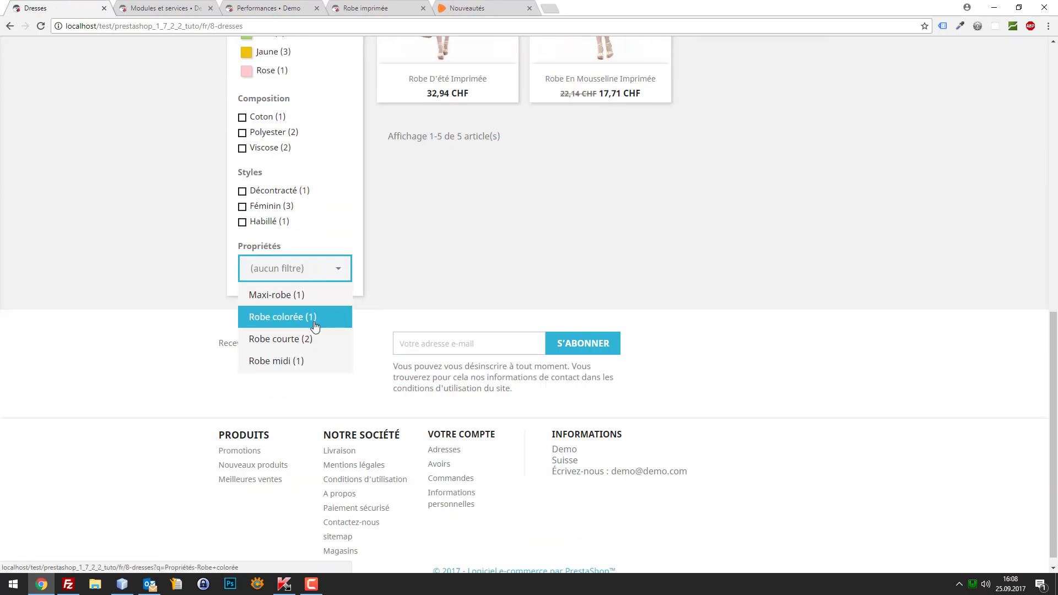
{"action": "left_click", "coordinate": [330, 254]}
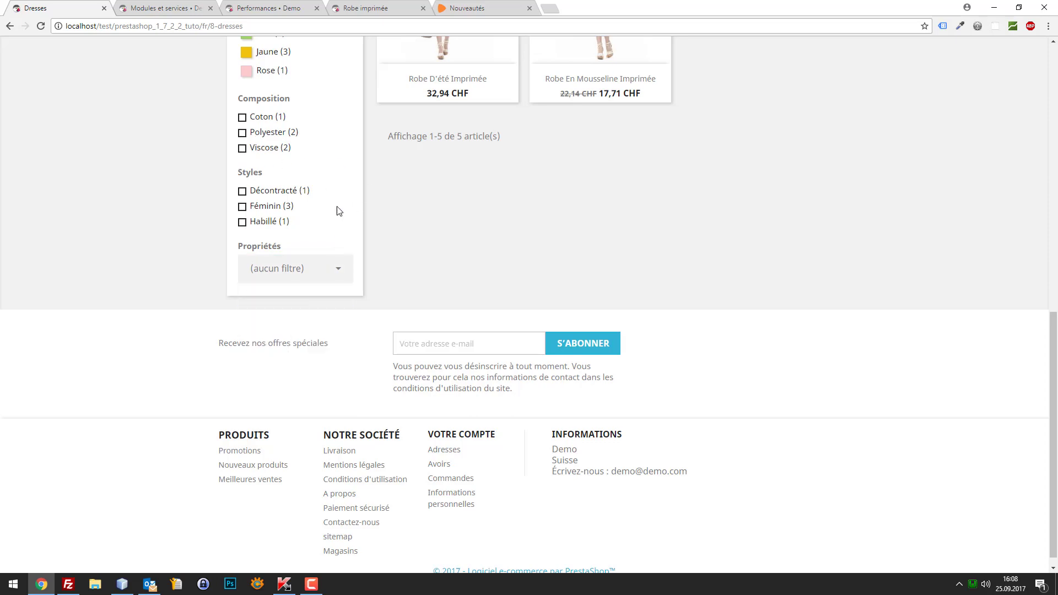
{"action": "scroll", "coordinate": [338, 212], "scroll_direction": "up", "scroll_amount": 5}
{"action": "scroll", "coordinate": [301, 231], "scroll_direction": "down", "scroll_amount": 3}
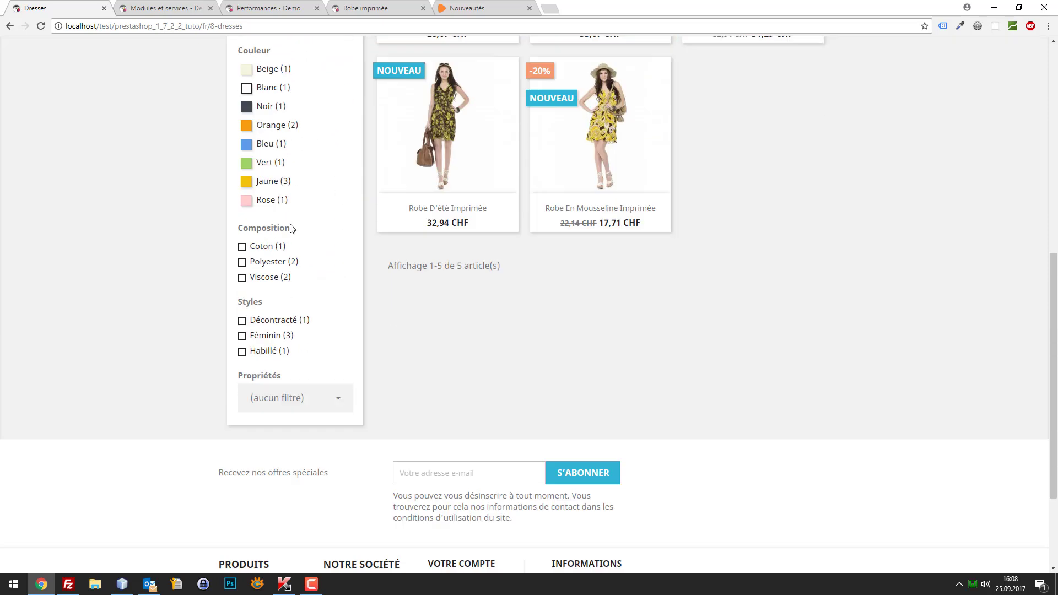
{"action": "scroll", "coordinate": [292, 228], "scroll_direction": "up", "scroll_amount": 2}
Reopen the Filtre générale template, set the Couleur attribute filter's style to Liste déroulante and save it.
{"action": "left_click", "coordinate": [165, 7]}
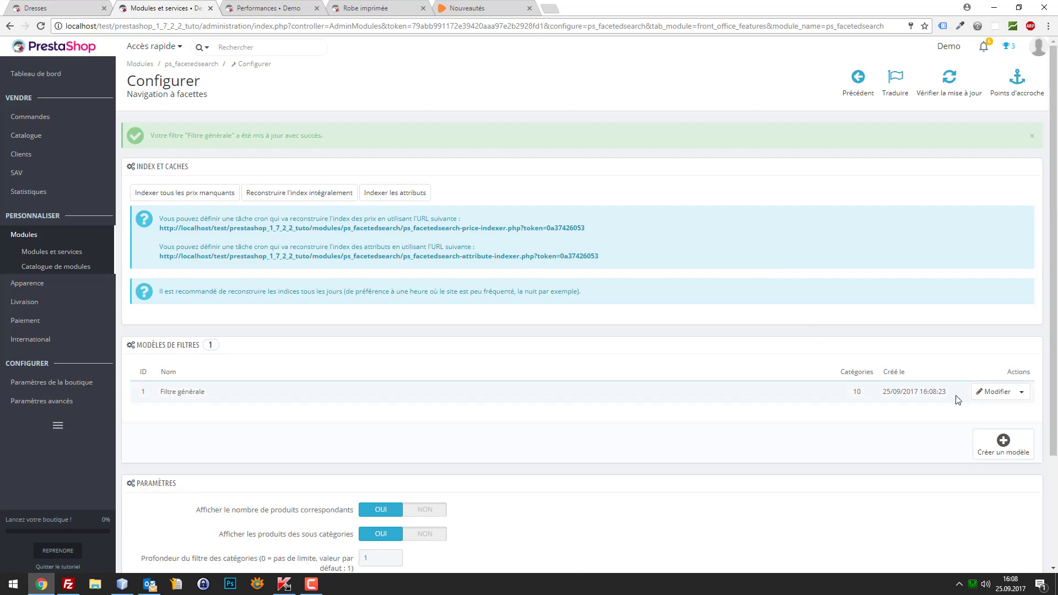
{"action": "left_click", "coordinate": [986, 392]}
{"action": "scroll", "coordinate": [627, 337], "scroll_direction": "down", "scroll_amount": 3}
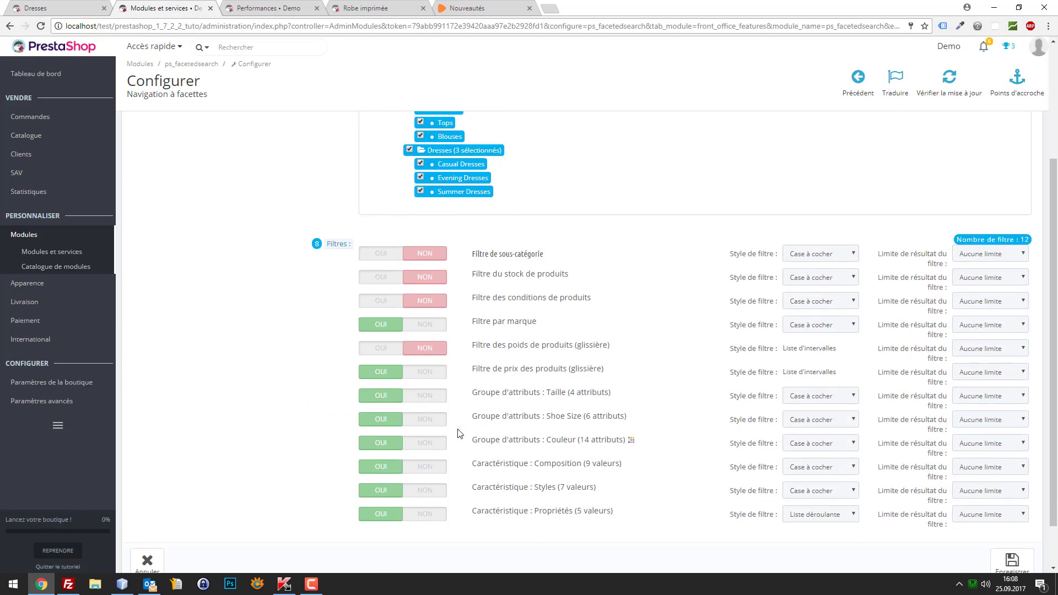
{"action": "left_click", "coordinate": [847, 452]}
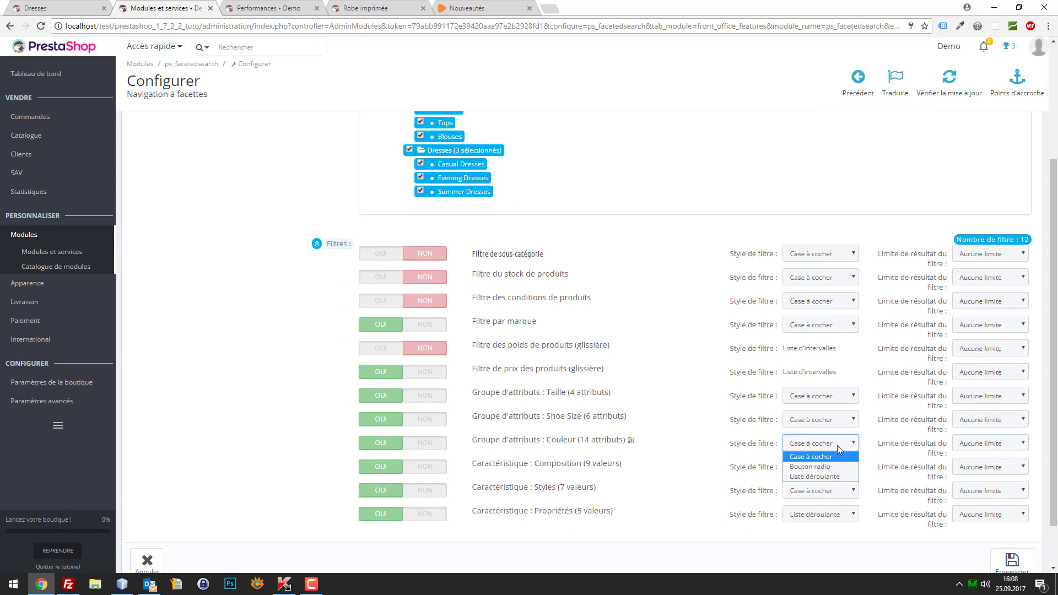
{"action": "left_click", "coordinate": [830, 476]}
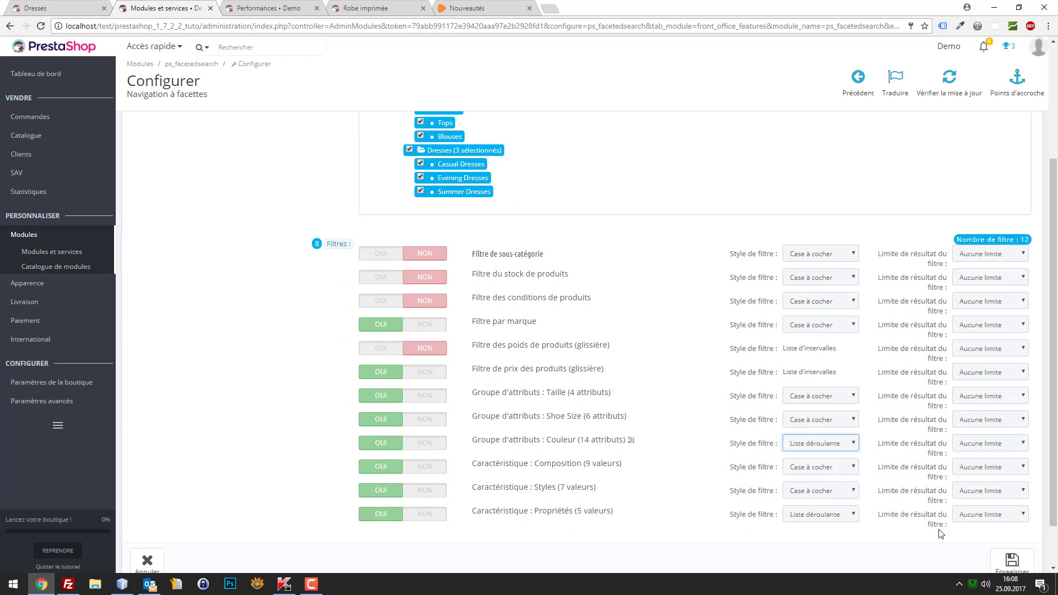
{"action": "left_click", "coordinate": [1013, 561]}
Reload the shop's Dresses category and view the colours offered by the Couleur filter.
{"action": "left_click", "coordinate": [37, 9]}
{"action": "key", "text": "F5"}
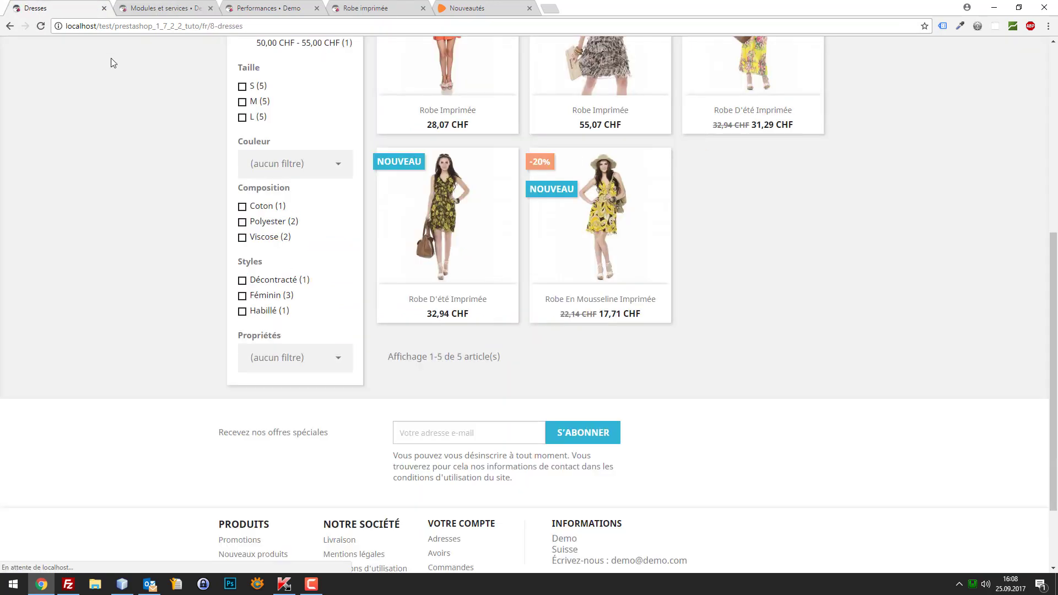
{"action": "left_click", "coordinate": [295, 168]}
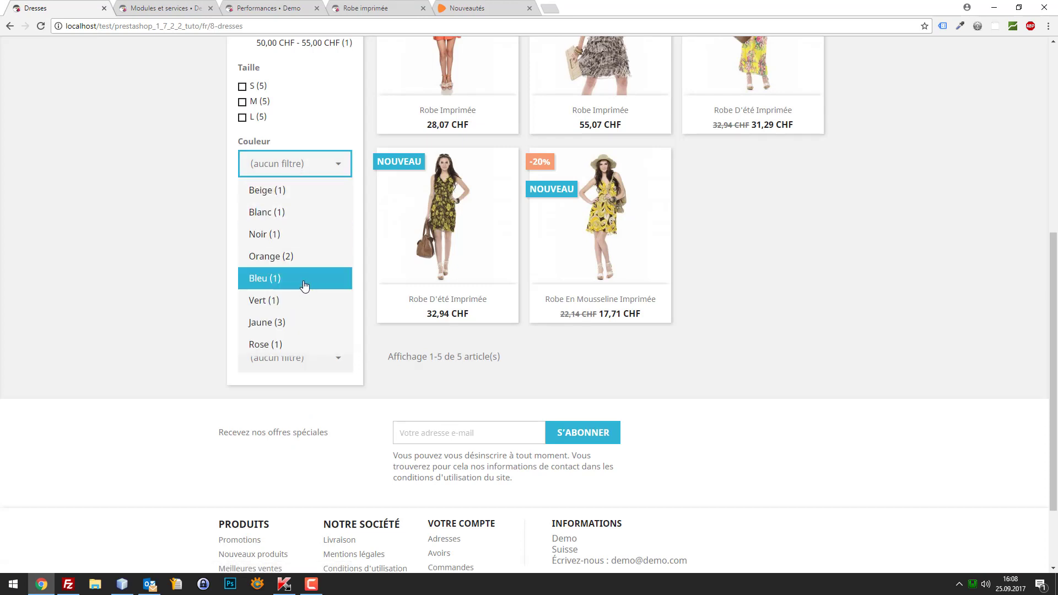
{"action": "left_click", "coordinate": [285, 175]}
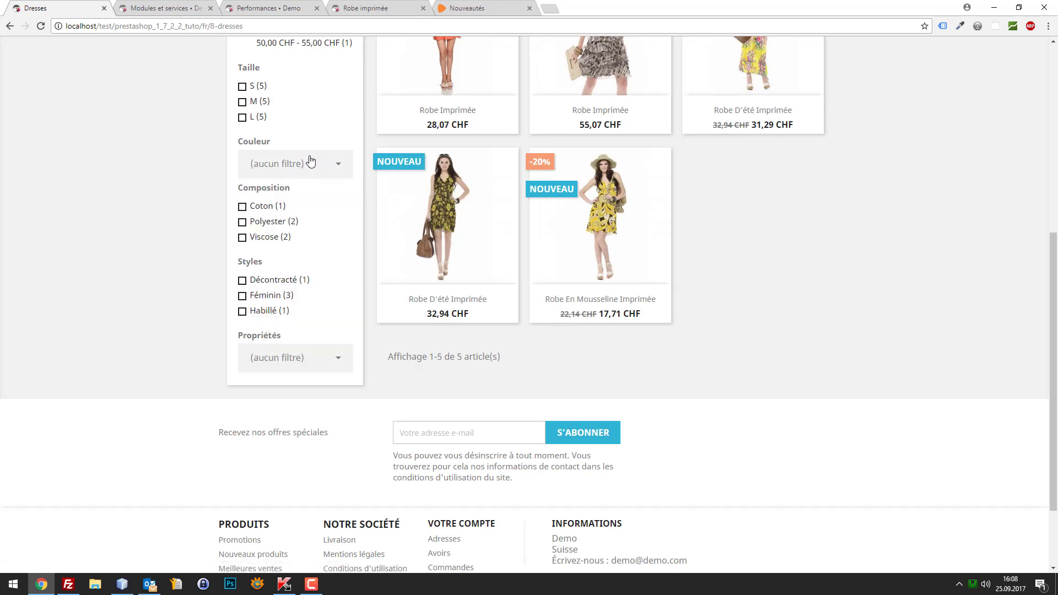
Filter the Dresses category by sizes S and M.
{"action": "left_click", "coordinate": [242, 86]}
{"action": "scroll", "coordinate": [243, 309], "scroll_direction": "down", "scroll_amount": 2}
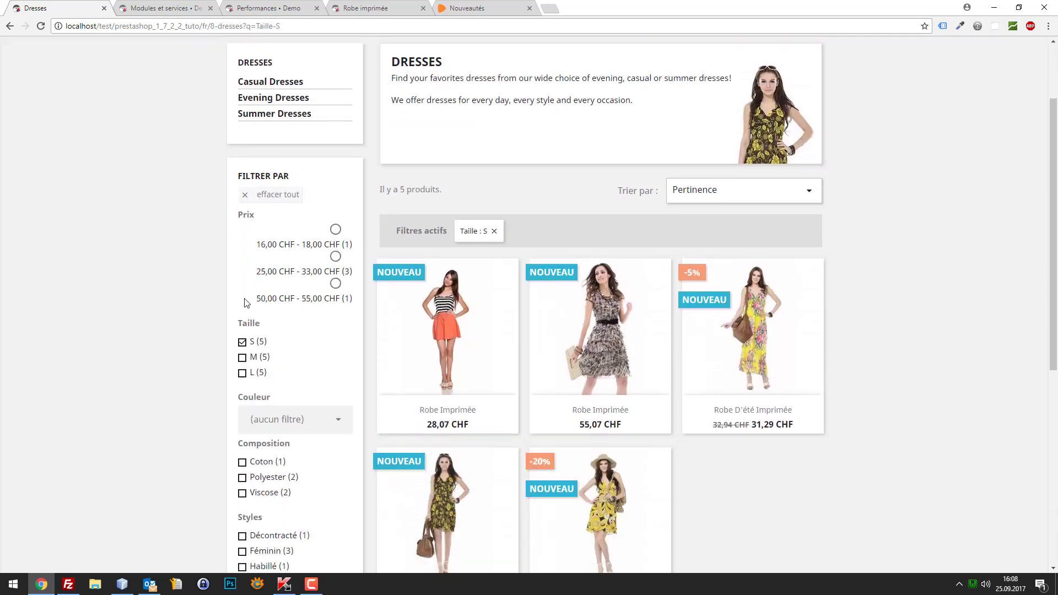
{"action": "left_click", "coordinate": [239, 351]}
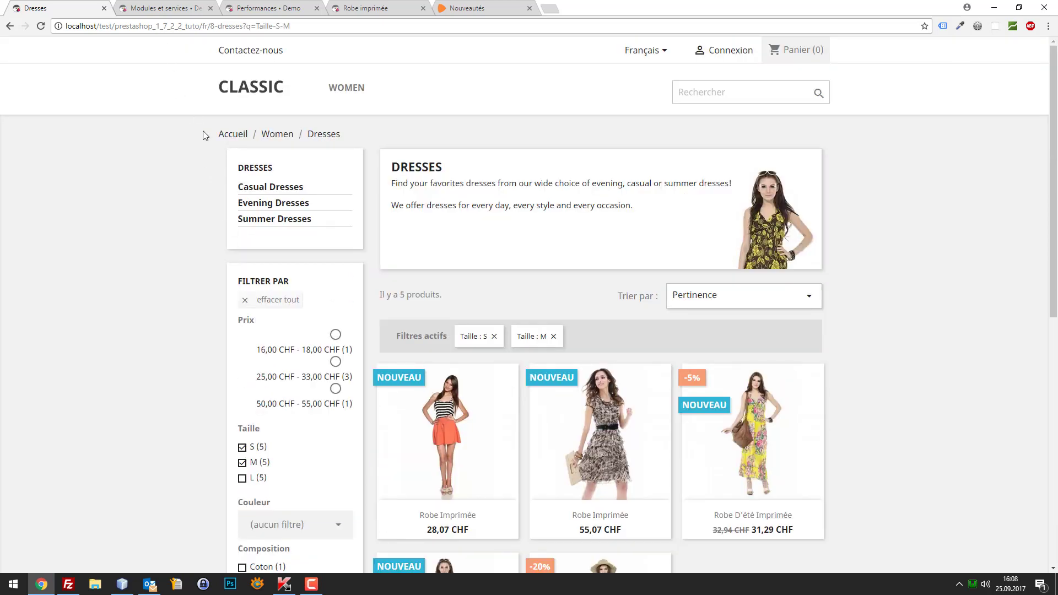
Reopen the Filtre générale template, set the Taille attribute filter's style to Liste déroulante and save it.
{"action": "left_click", "coordinate": [156, 8]}
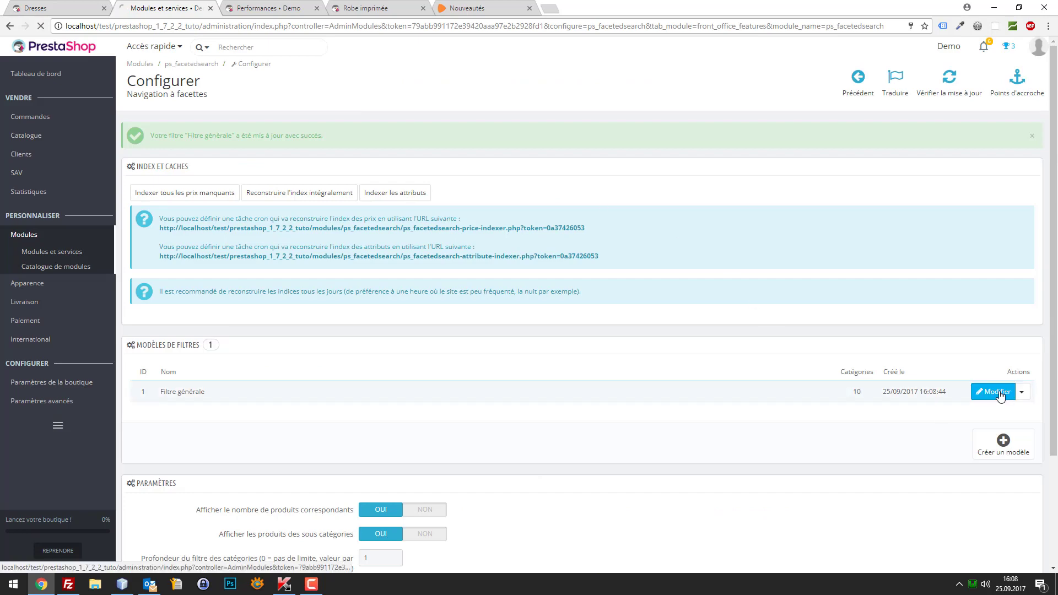
{"action": "scroll", "coordinate": [661, 341], "scroll_direction": "down", "scroll_amount": 10}
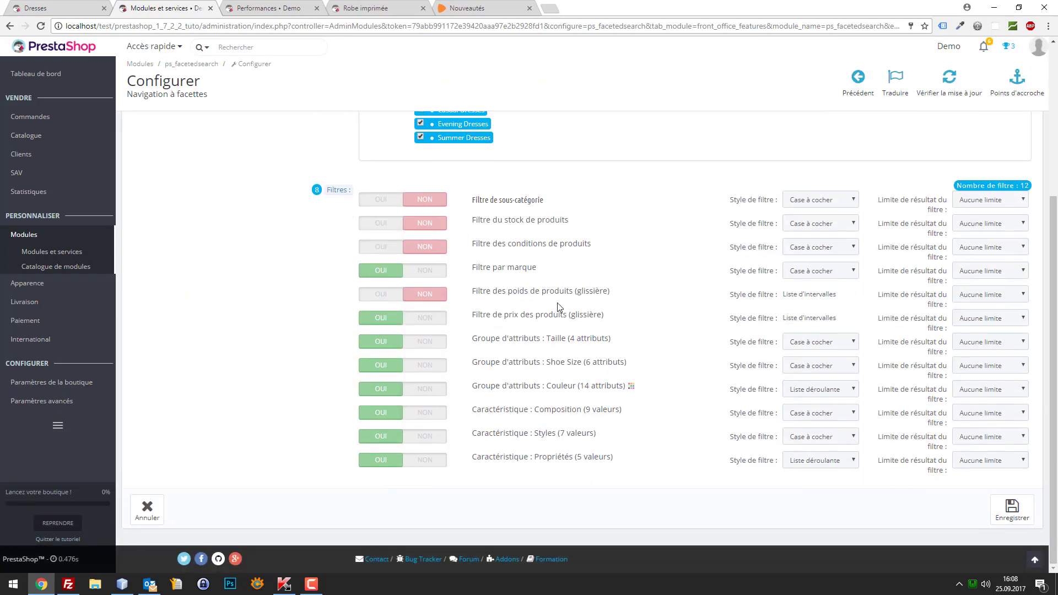
{"action": "left_click", "coordinate": [982, 343]}
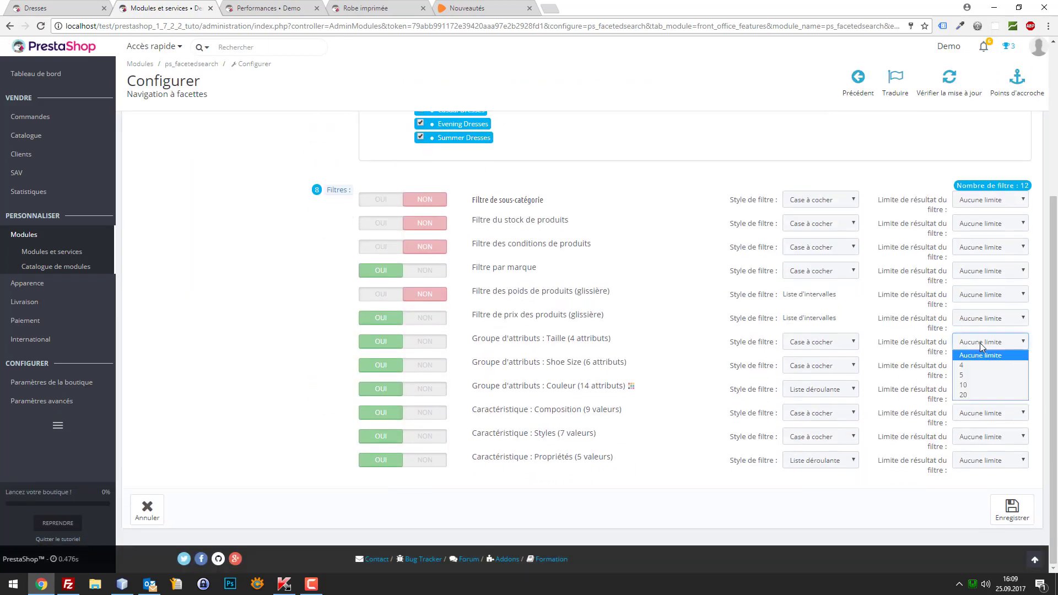
{"action": "left_click", "coordinate": [845, 343]}
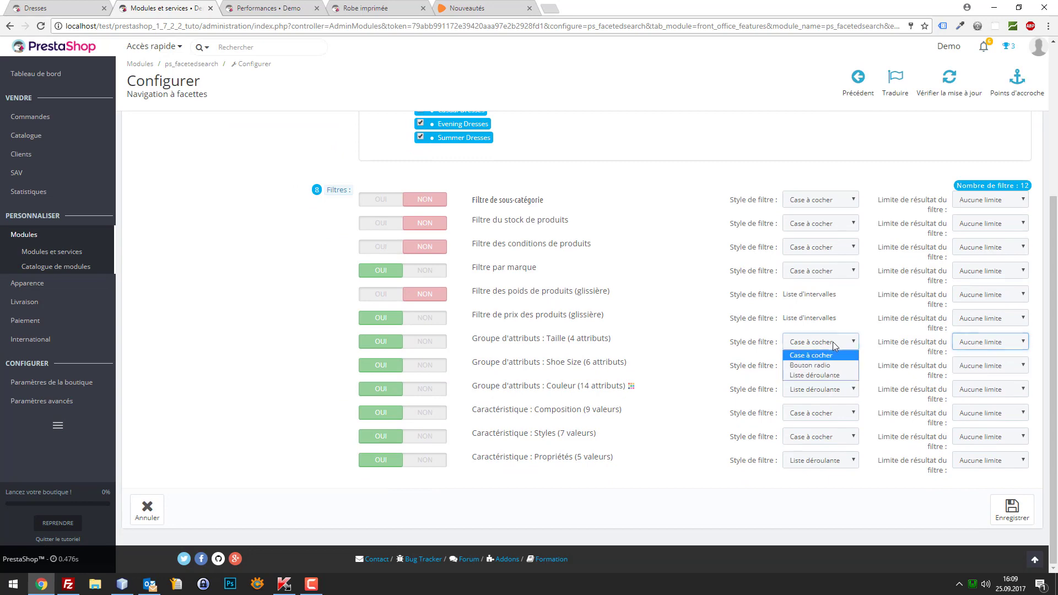
{"action": "left_click", "coordinate": [837, 376]}
{"action": "left_click", "coordinate": [1012, 510]}
Reload the filtered Dresses category and choose size L in the Taille filter.
{"action": "left_click", "coordinate": [104, 3]}
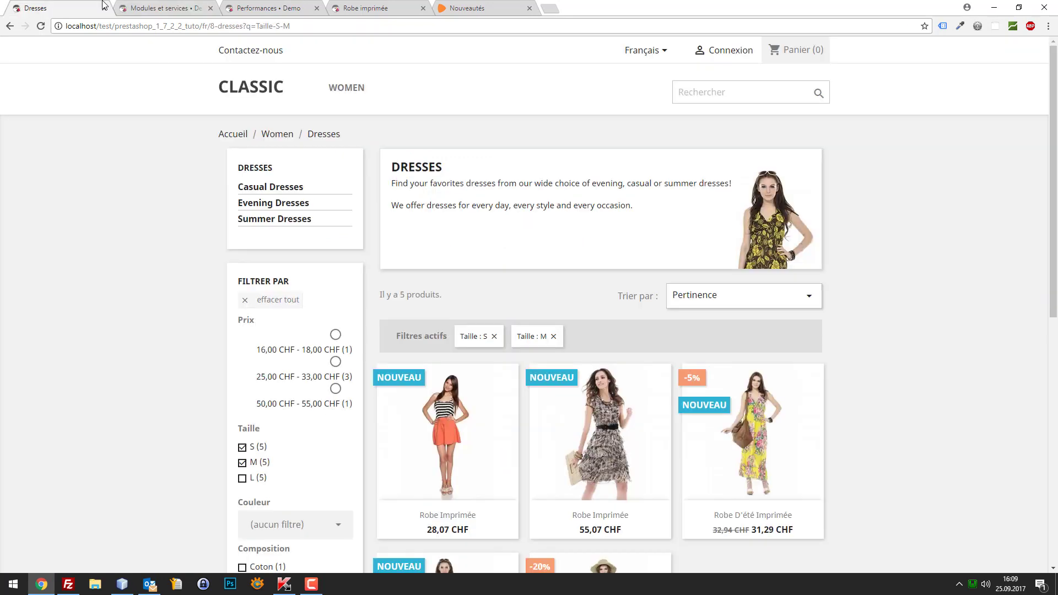
{"action": "key", "text": "F5"}
{"action": "left_click", "coordinate": [313, 462]}
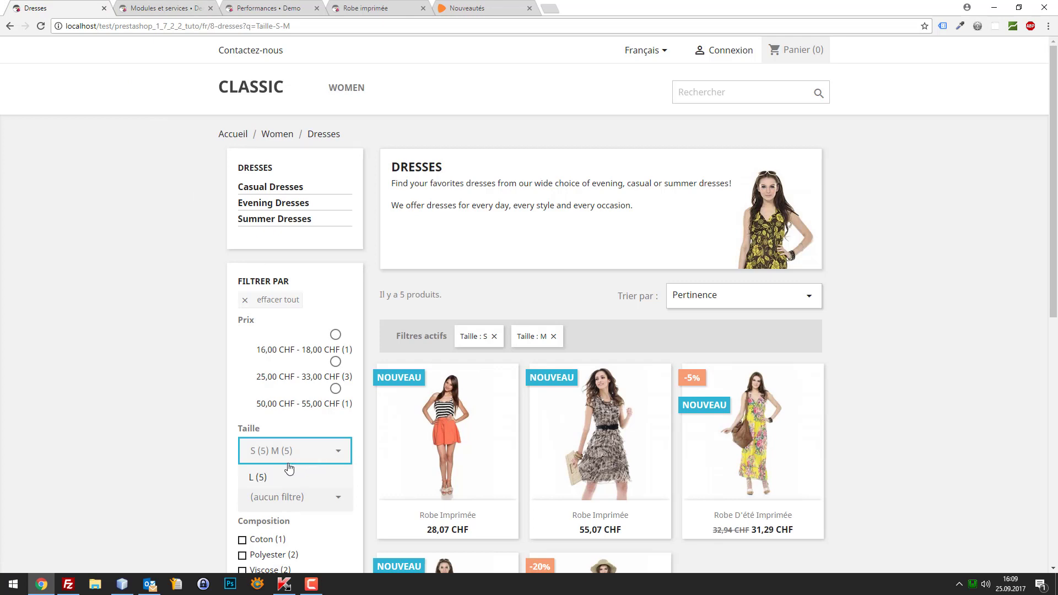
{"action": "left_click", "coordinate": [276, 477]}
Choose size S and then size M in the Taille filter of the Dresses category.
{"action": "left_click", "coordinate": [301, 457]}
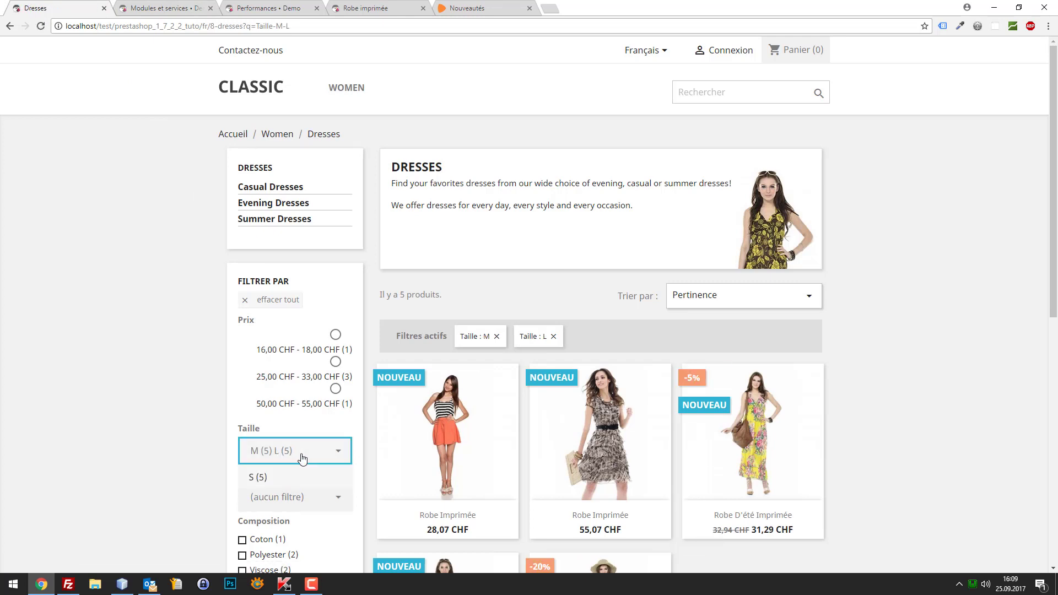
{"action": "double_click", "coordinate": [316, 456]}
{"action": "left_click", "coordinate": [334, 457]}
{"action": "left_click", "coordinate": [335, 457]}
{"action": "left_click", "coordinate": [296, 478]}
{"action": "left_click", "coordinate": [333, 456]}
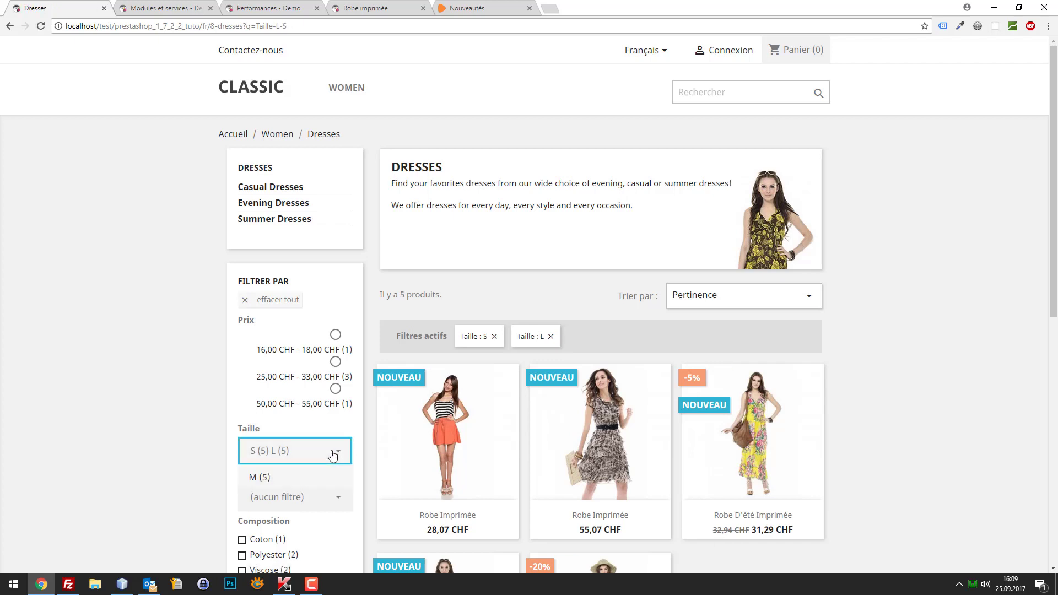
{"action": "left_click", "coordinate": [259, 478]}
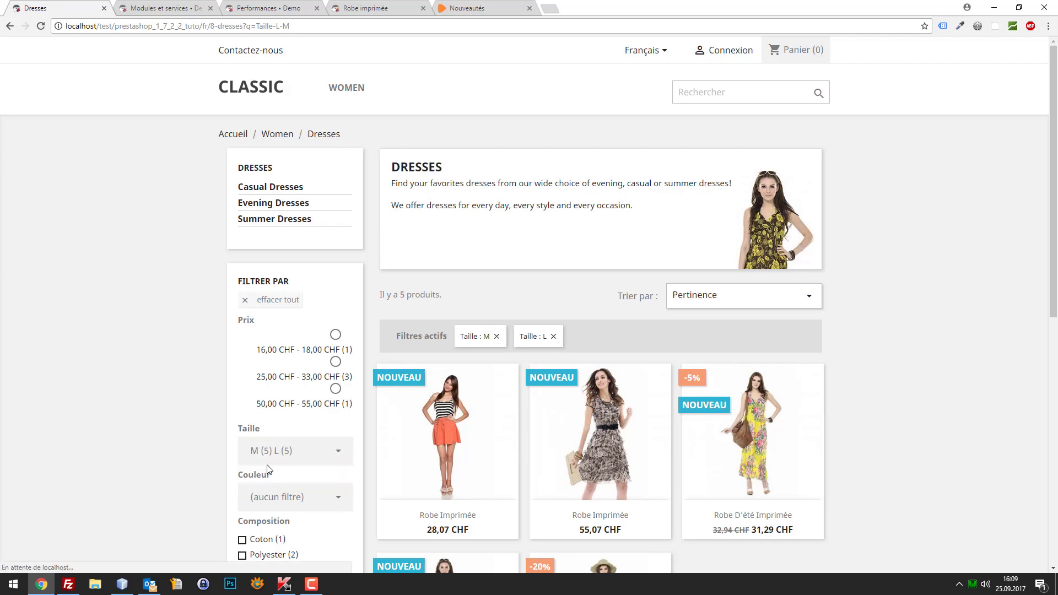
Clear all active filters of the Dresses category and choose size S in the Taille filter.
{"action": "left_click", "coordinate": [305, 455]}
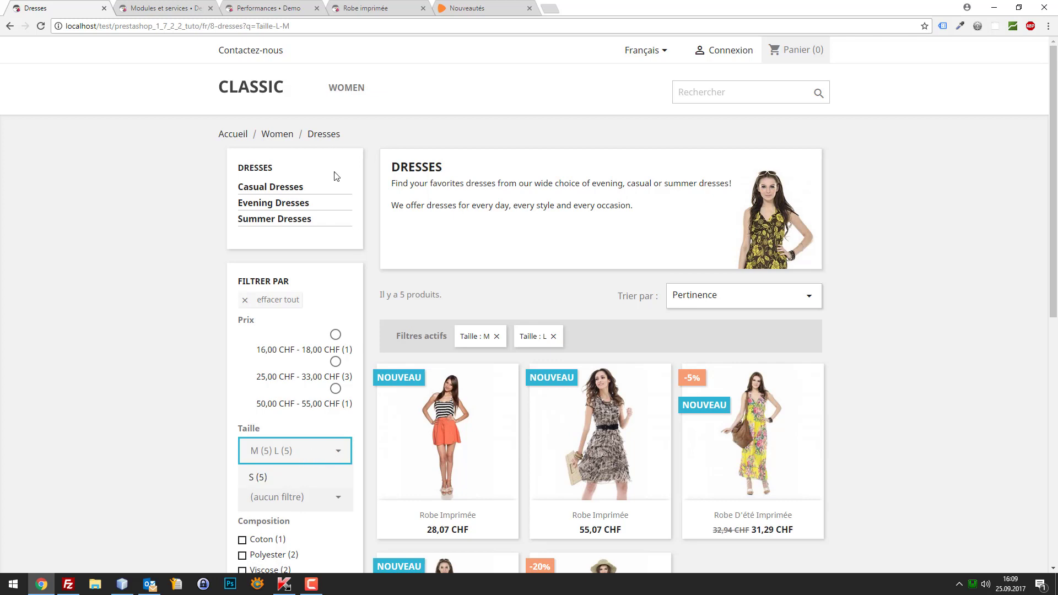
{"action": "left_click", "coordinate": [296, 301]}
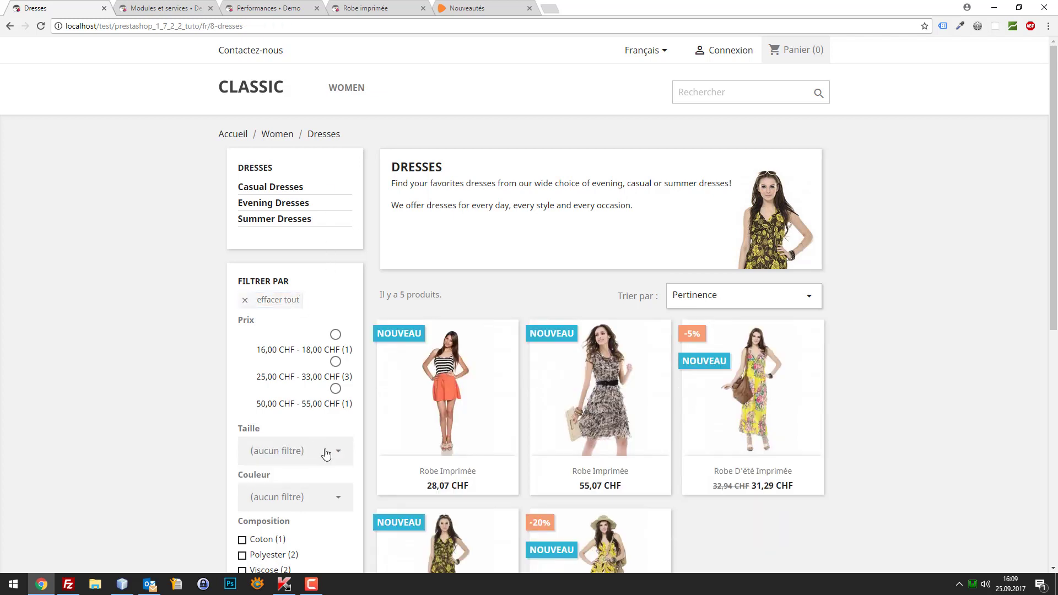
{"action": "left_click", "coordinate": [333, 455]}
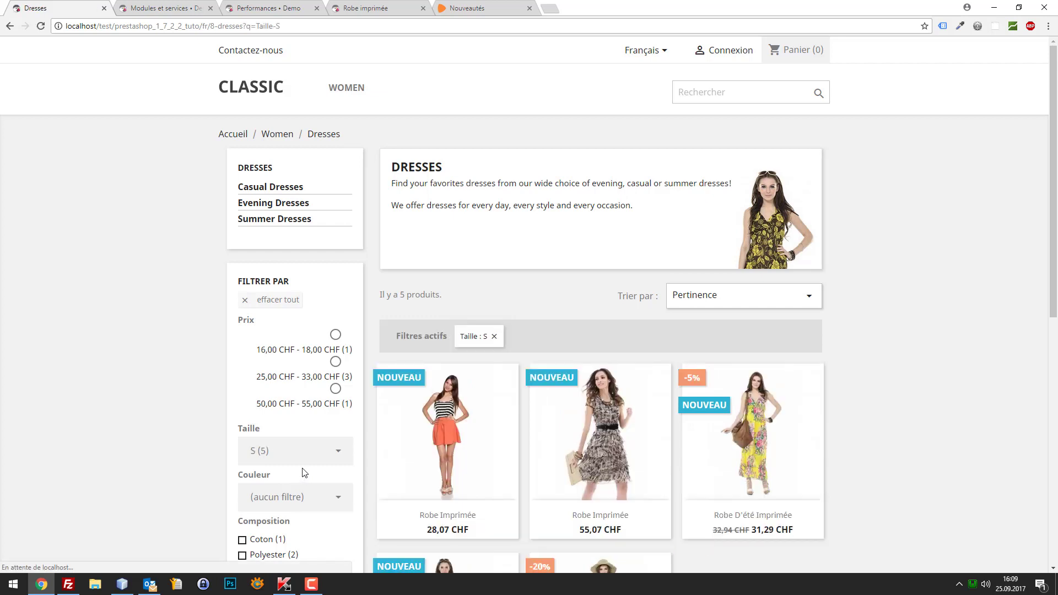
Switch the Dresses category's Taille filter repeatedly between sizes L and S, finishing by clearing all filters.
{"action": "left_click", "coordinate": [307, 454]}
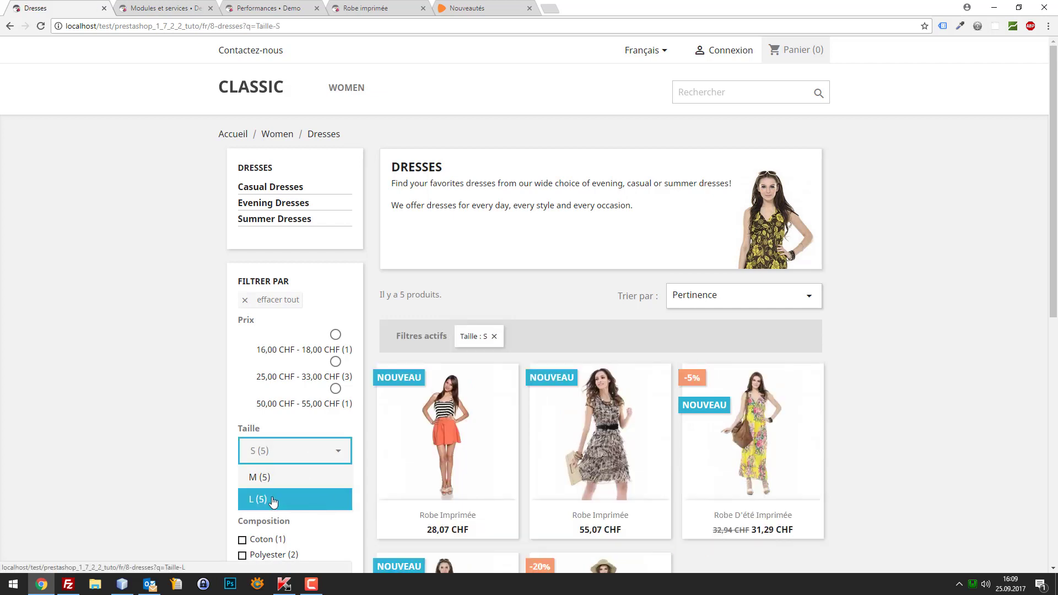
{"action": "left_click", "coordinate": [286, 499]}
{"action": "left_click", "coordinate": [298, 456]}
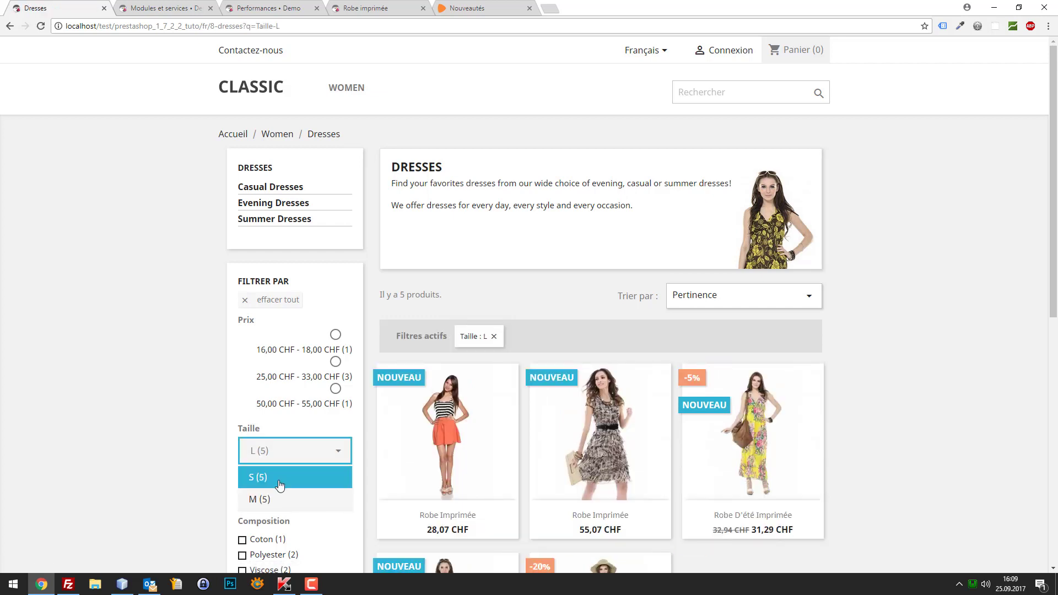
{"action": "left_click", "coordinate": [280, 475]}
{"action": "left_click", "coordinate": [290, 453]}
{"action": "left_click", "coordinate": [275, 499]}
{"action": "left_click", "coordinate": [314, 452]}
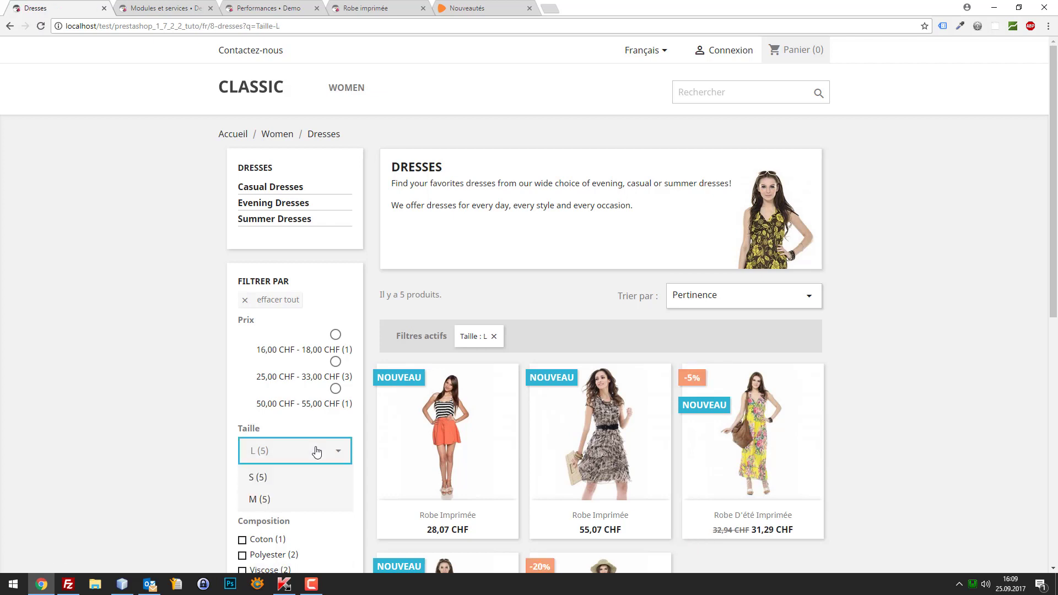
{"action": "left_click", "coordinate": [281, 476]}
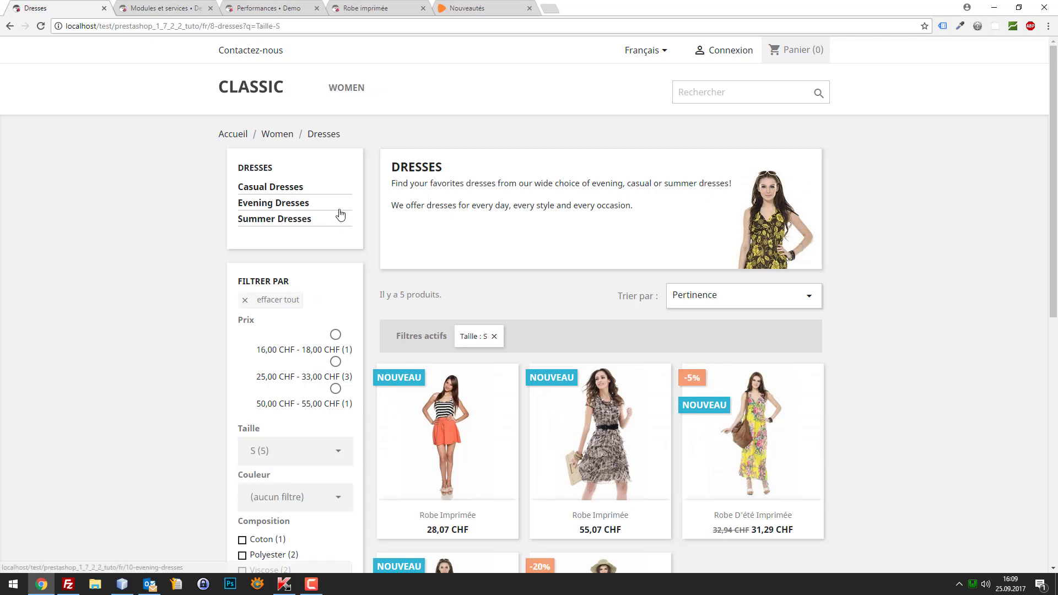
{"action": "left_click", "coordinate": [260, 298]}
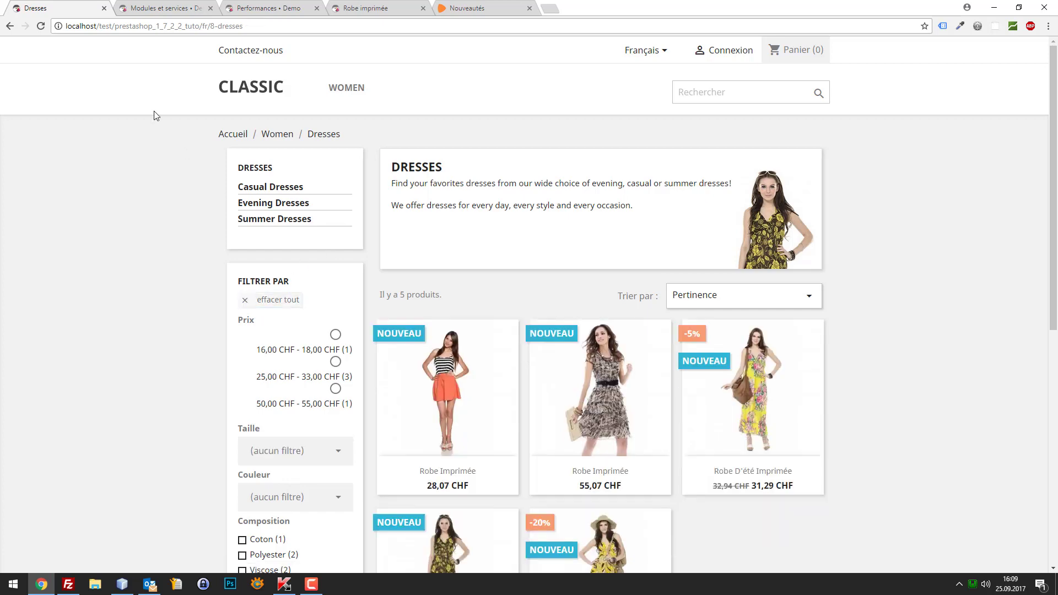
Reopen the Filtre générale template, set the Taille attribute filter's style to Case à cocher and save it.
{"action": "left_click", "coordinate": [167, 6]}
{"action": "left_click", "coordinate": [990, 392]}
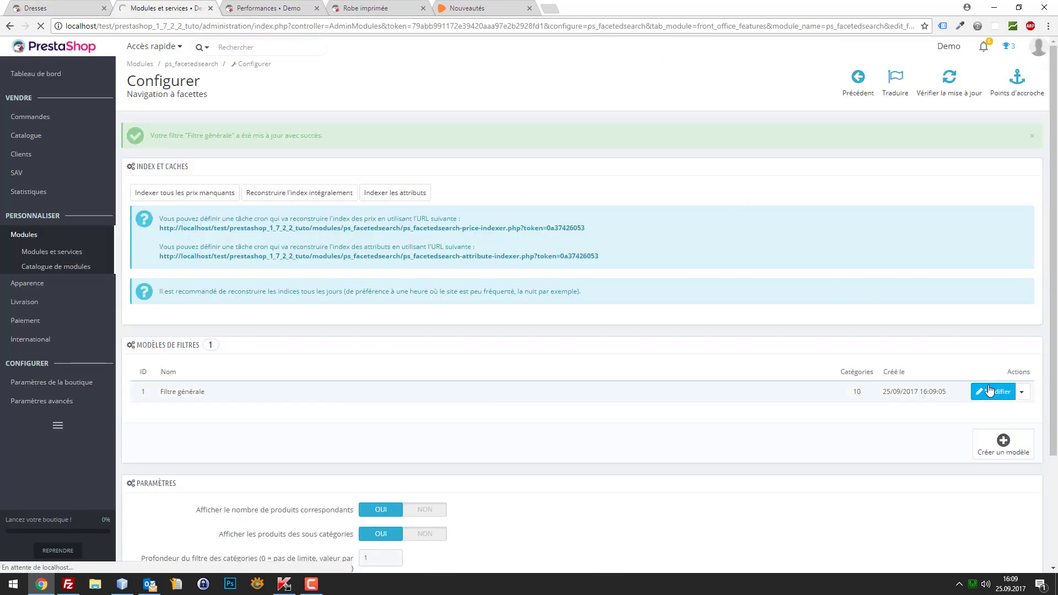
{"action": "scroll", "coordinate": [1006, 362], "scroll_direction": "down", "scroll_amount": 4}
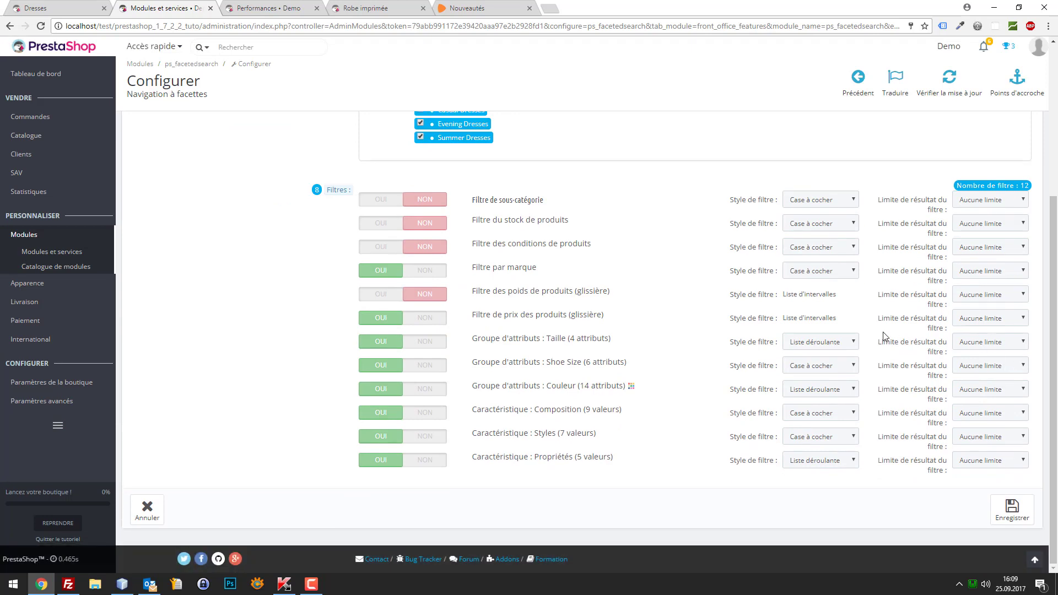
{"action": "left_click", "coordinate": [811, 343]}
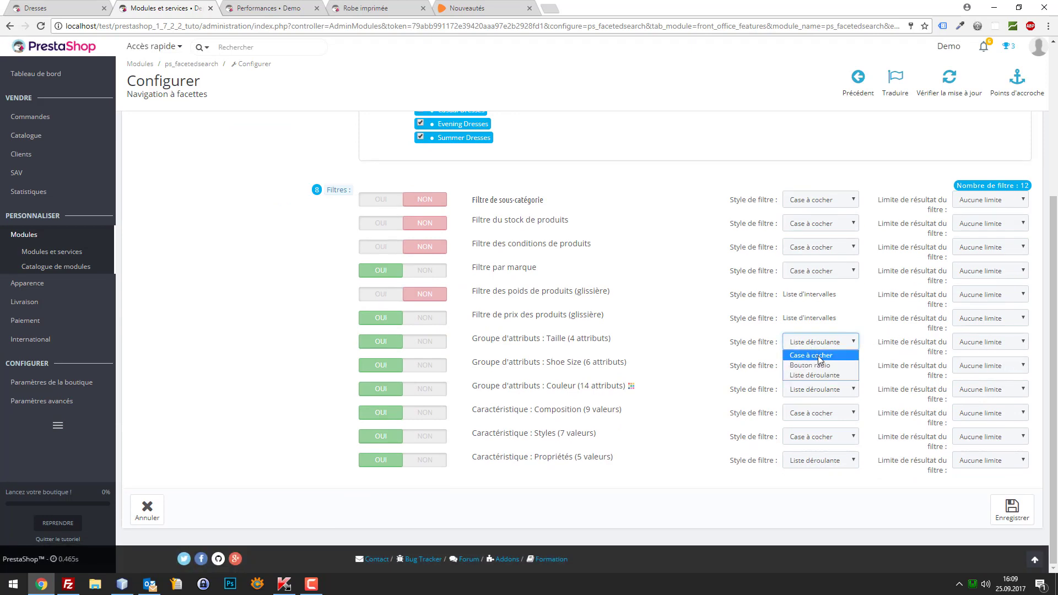
{"action": "left_click", "coordinate": [821, 356]}
{"action": "left_click", "coordinate": [1014, 512]}
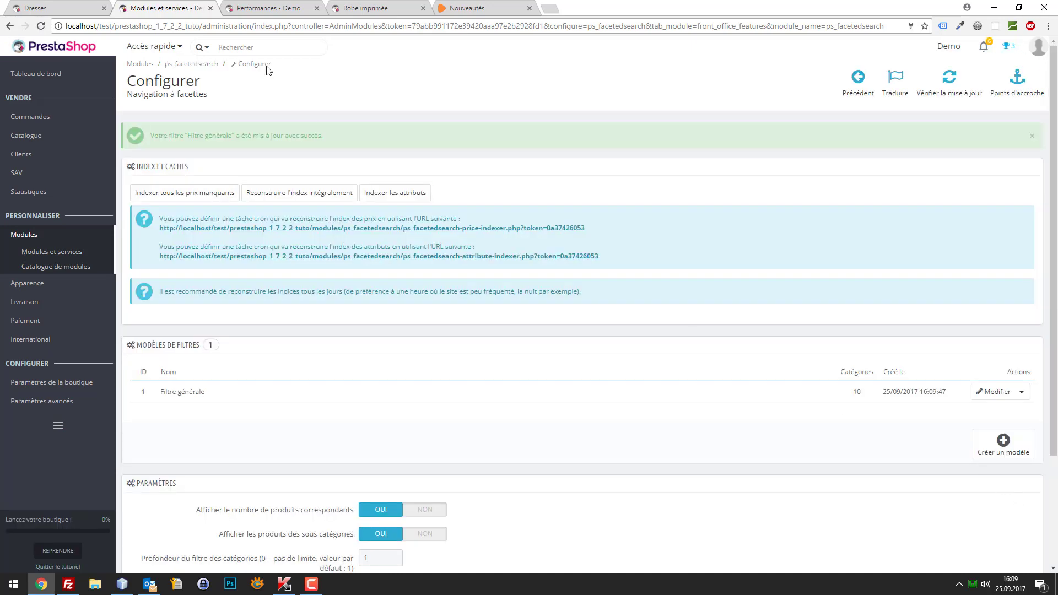
Open the back office product list in a new browser tab and the first Robe Imprimée's page from the Dresses category.
{"action": "left_click", "coordinate": [79, 5]}
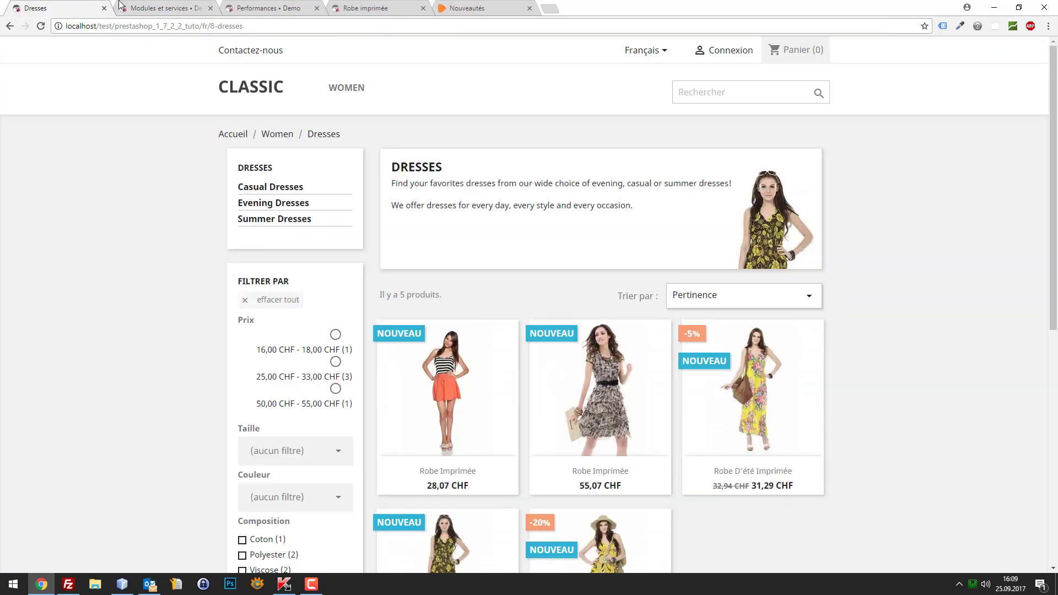
{"action": "left_click", "coordinate": [120, 4]}
{"action": "mouse_move", "coordinate": [52, 137]}
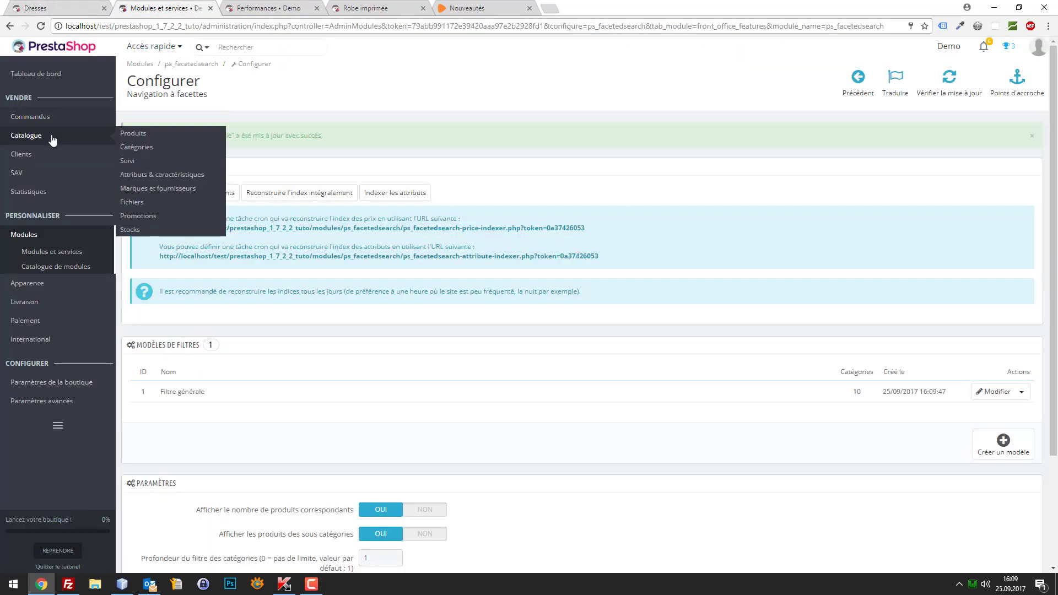
{"action": "right_click", "coordinate": [136, 134]}
{"action": "left_click", "coordinate": [165, 142]}
{"action": "left_click", "coordinate": [264, 8]}
{"action": "left_click_drag", "start_coordinate": [264, 8], "coordinate": [65, 5]}
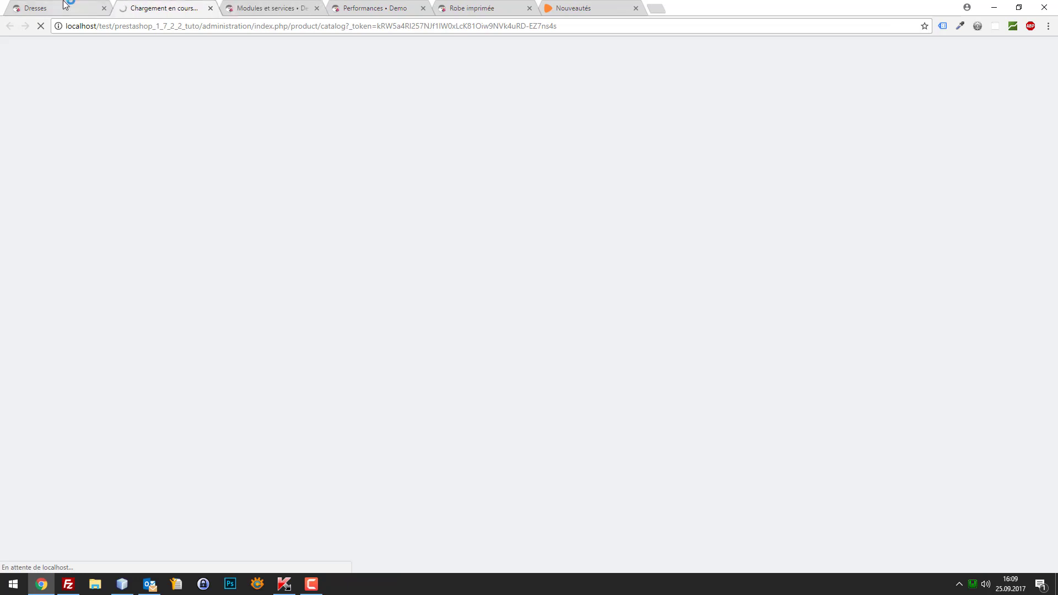
{"action": "left_click", "coordinate": [65, 4]}
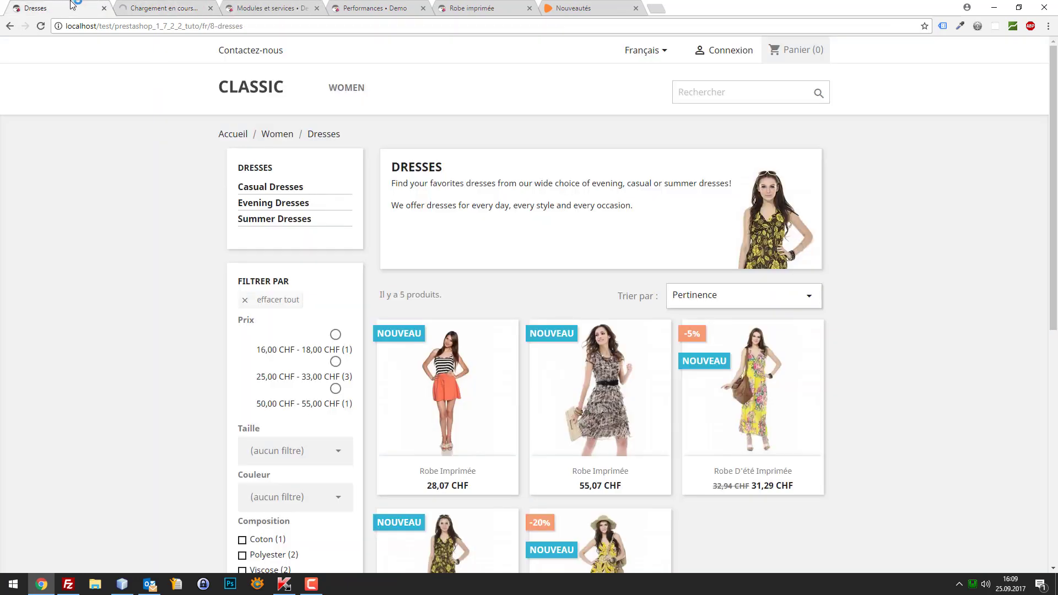
{"action": "left_click", "coordinate": [454, 348]}
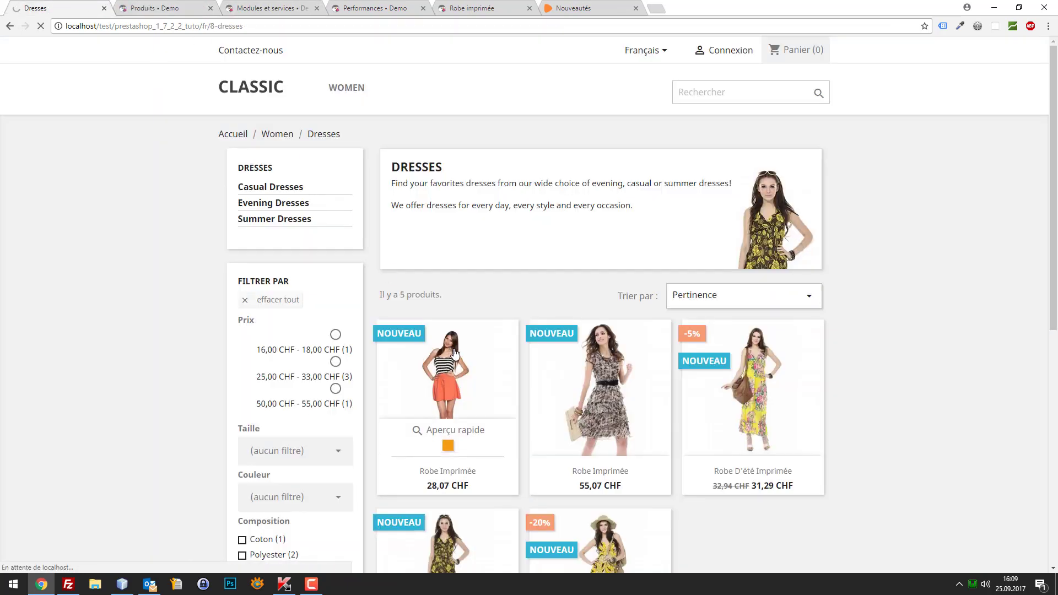
Create a new product feature named Look in the back office catalogue and save it.
{"action": "key", "text": "ctrl+Tab"}
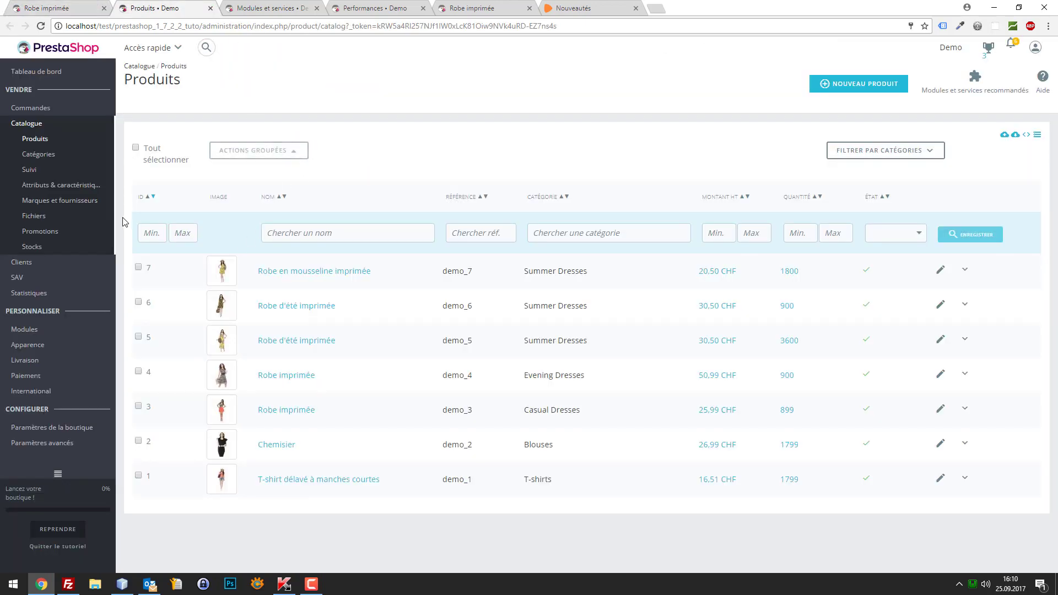
{"action": "left_click", "coordinate": [55, 190]}
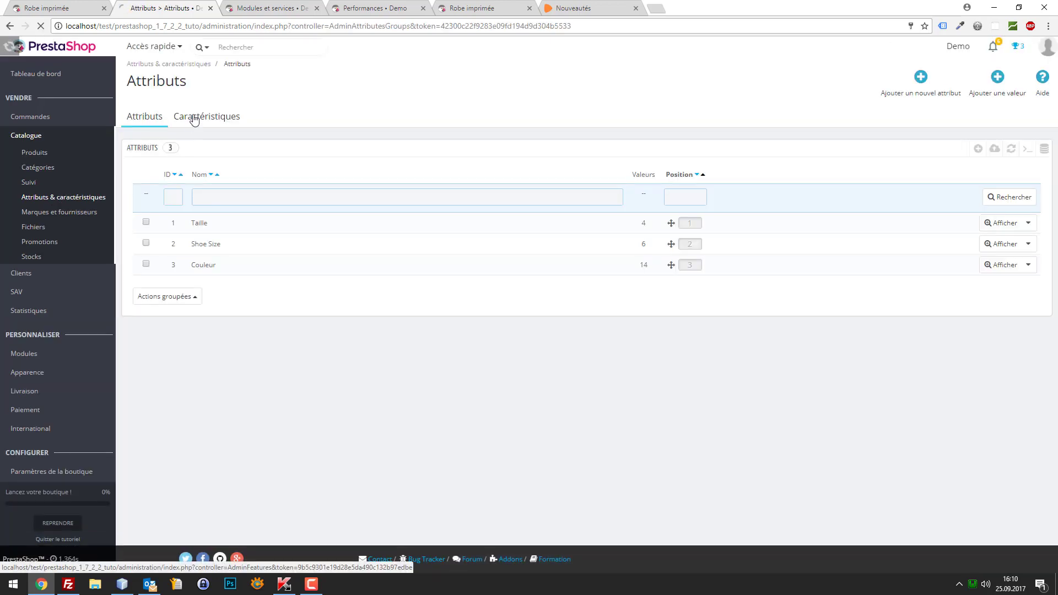
{"action": "left_click", "coordinate": [194, 117]}
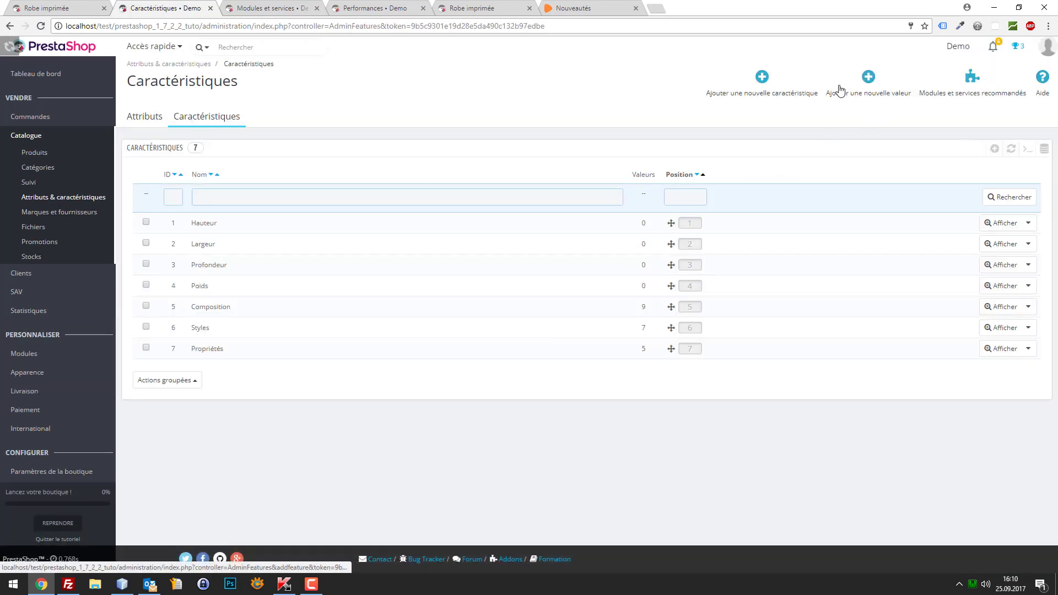
{"action": "left_click", "coordinate": [769, 79]}
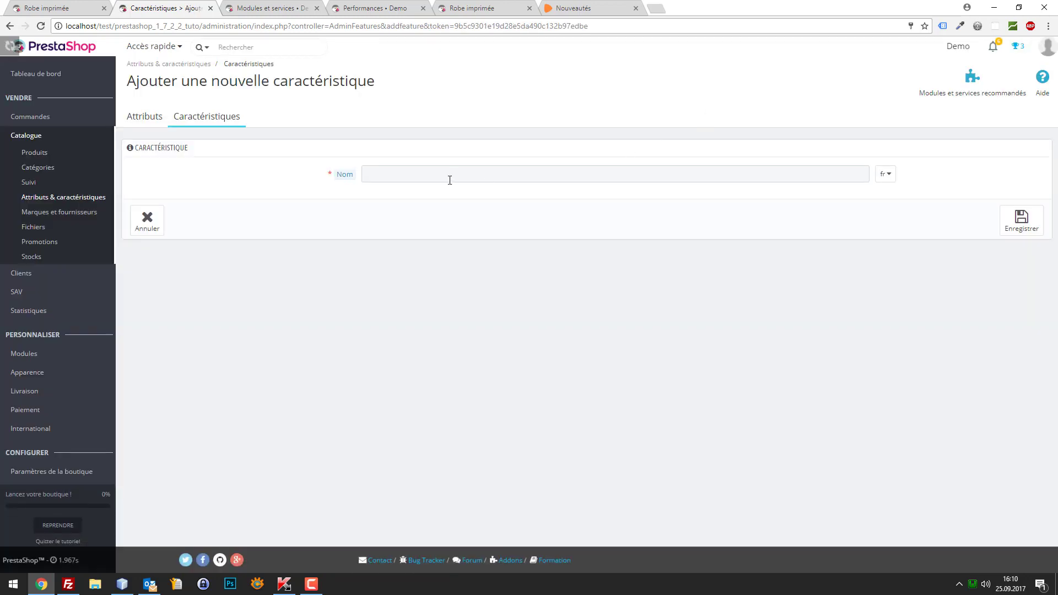
{"action": "type", "text": "Look"}
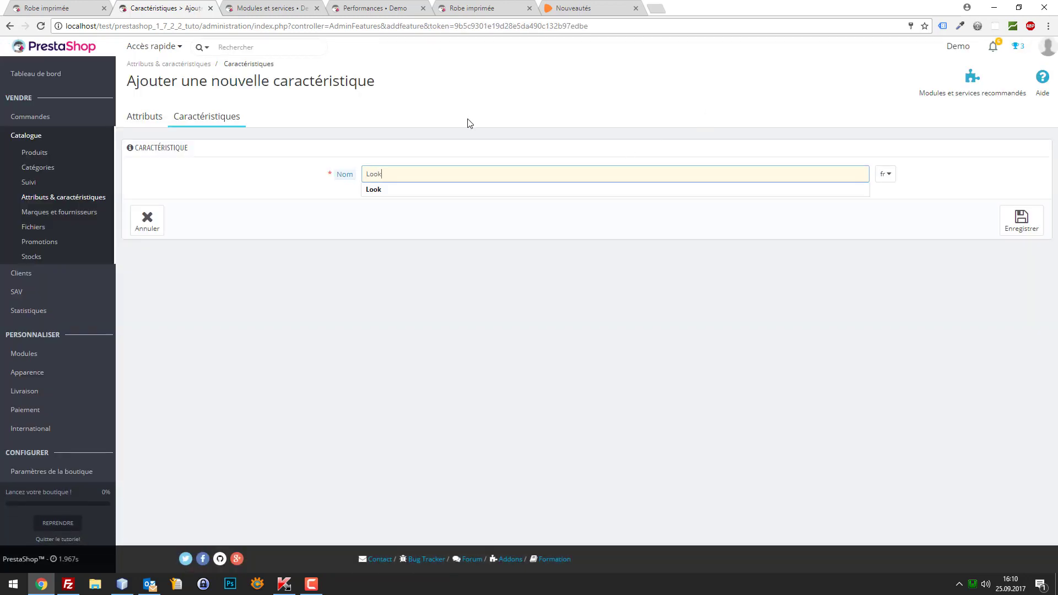
{"action": "key", "text": "Return"}
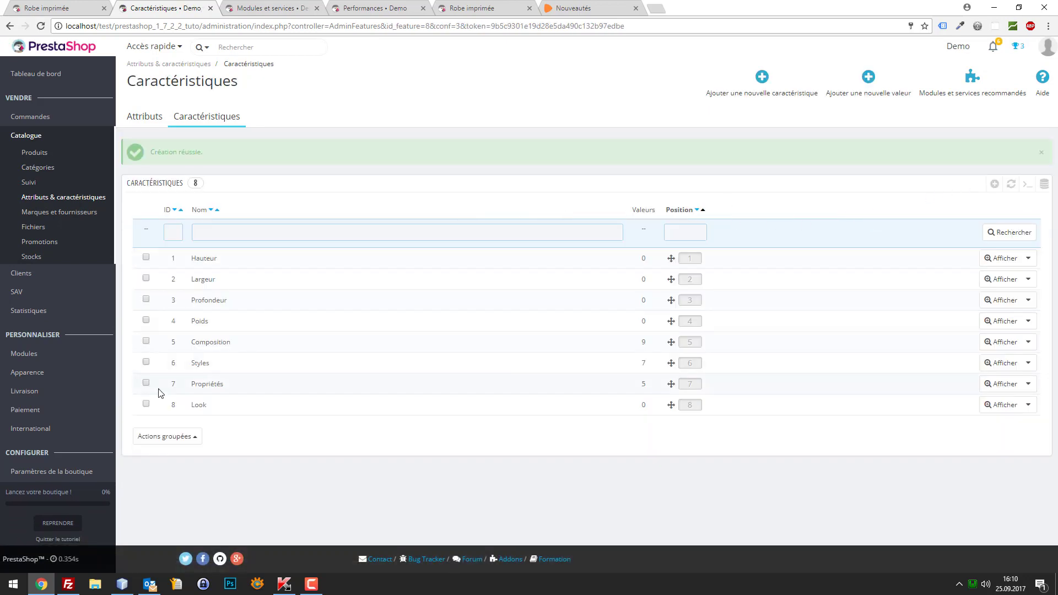
Add the value Ville to the Look feature, saving it with the option to add another value.
{"action": "left_click", "coordinate": [198, 406]}
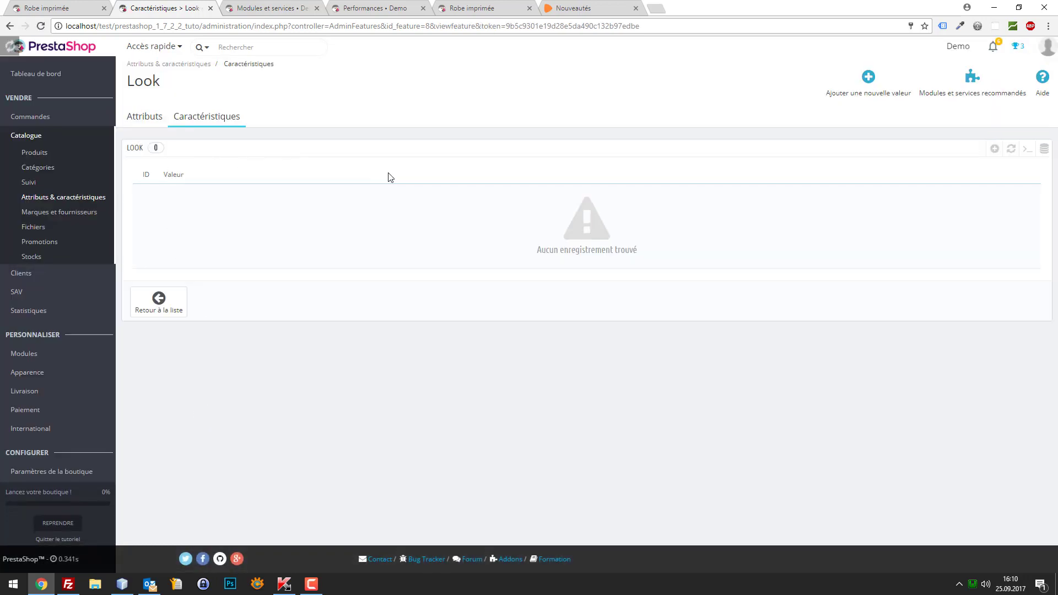
{"action": "left_click", "coordinate": [995, 149]}
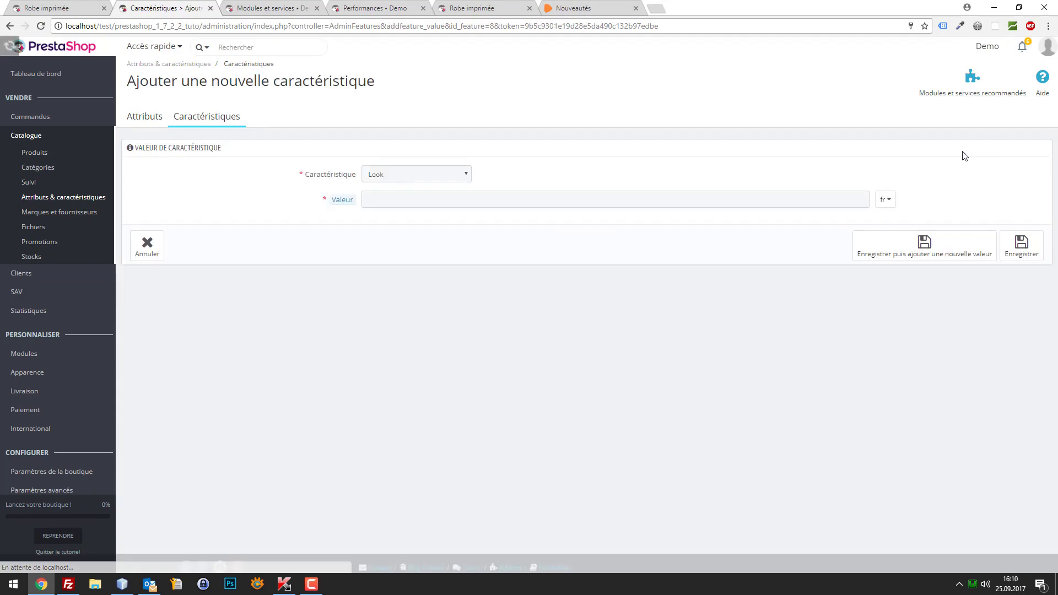
{"action": "left_click", "coordinate": [543, 197]}
{"action": "type", "text": "Bill"}
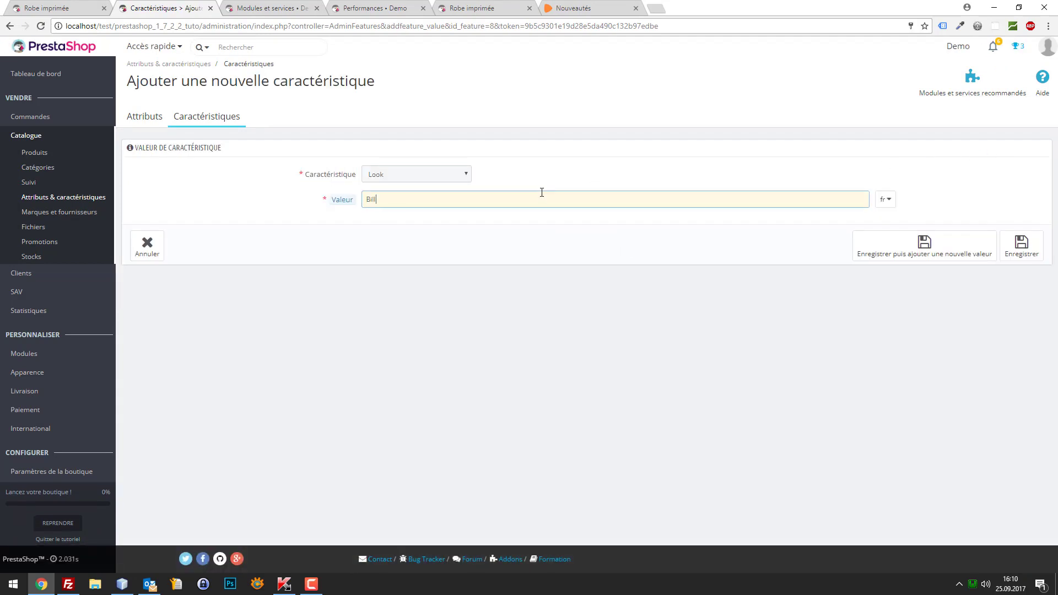
{"action": "type", "text": "Ville"}
{"action": "key", "text": "Tab"}
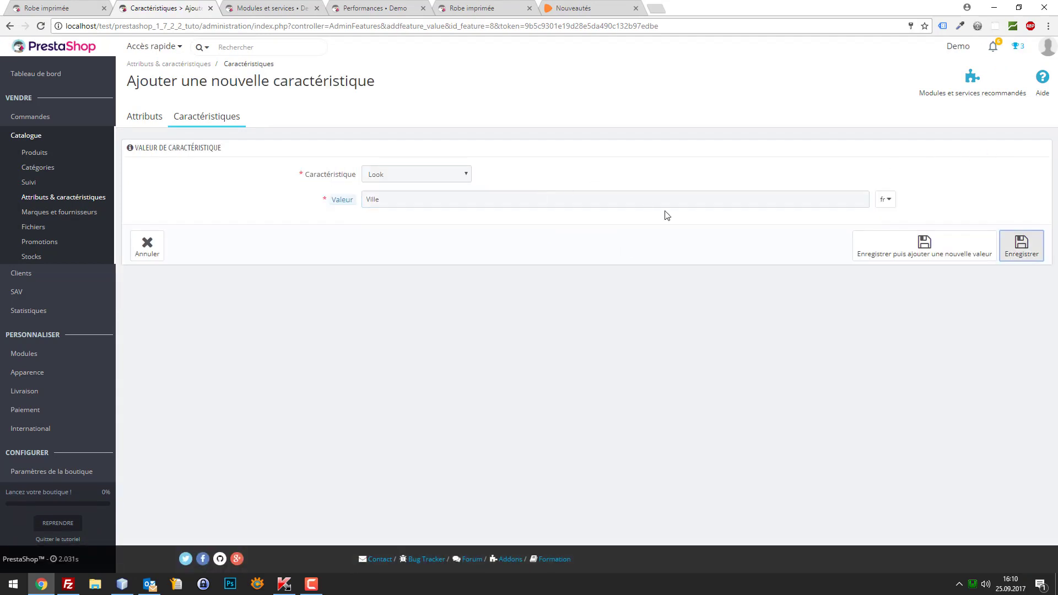
{"action": "left_click", "coordinate": [890, 259]}
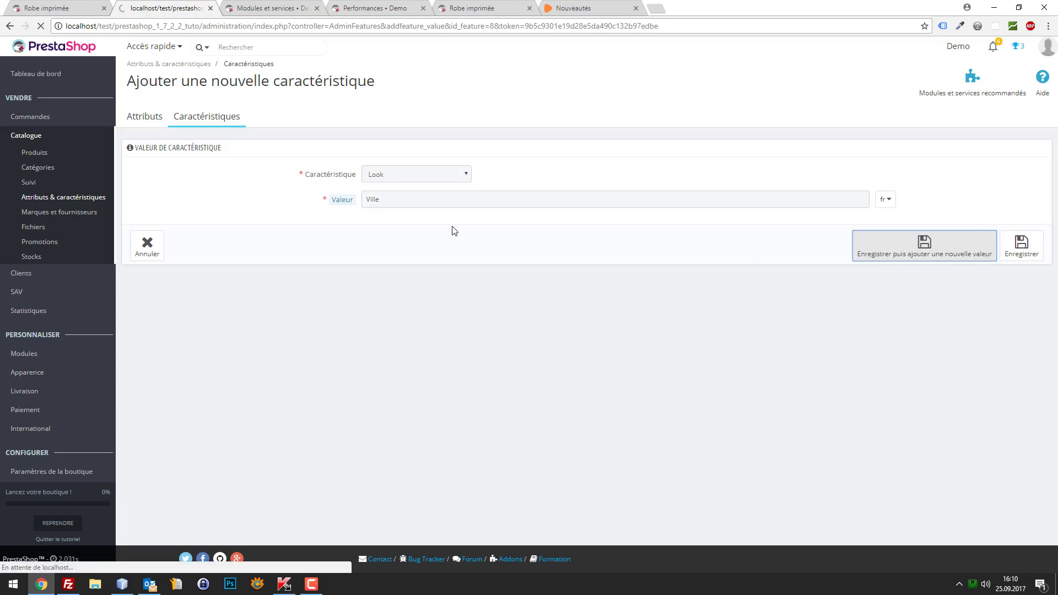
Add the value Bureau to the Look feature, saving it with the option to add another value.
{"action": "left_click", "coordinate": [410, 201]}
{"action": "type", "text": "Nurtea"}
{"action": "key", "text": "ctrl+a"}
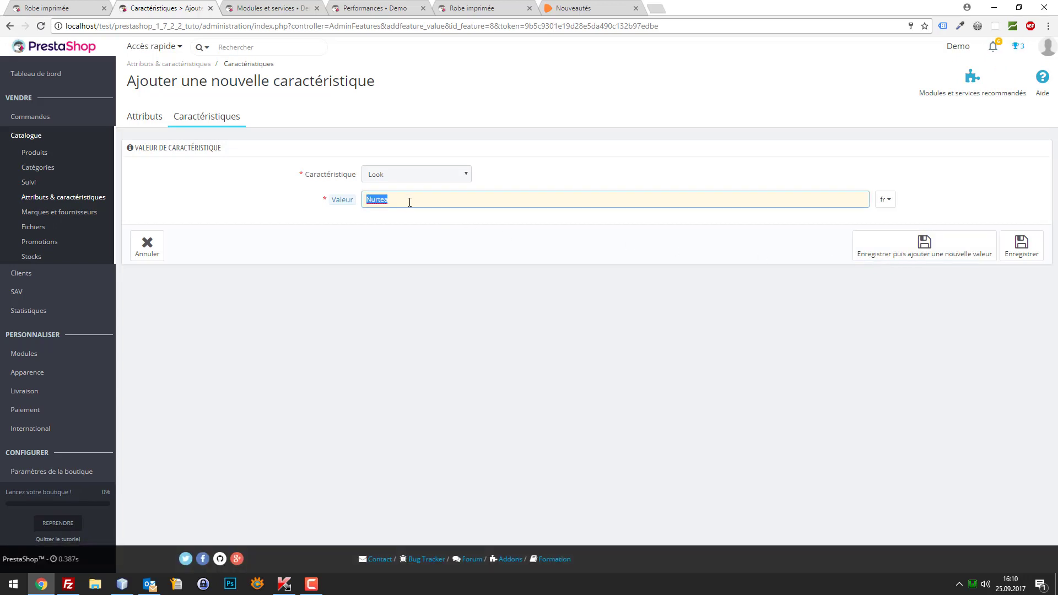
{"action": "type", "text": "Bureau"}
{"action": "left_click", "coordinate": [930, 251]}
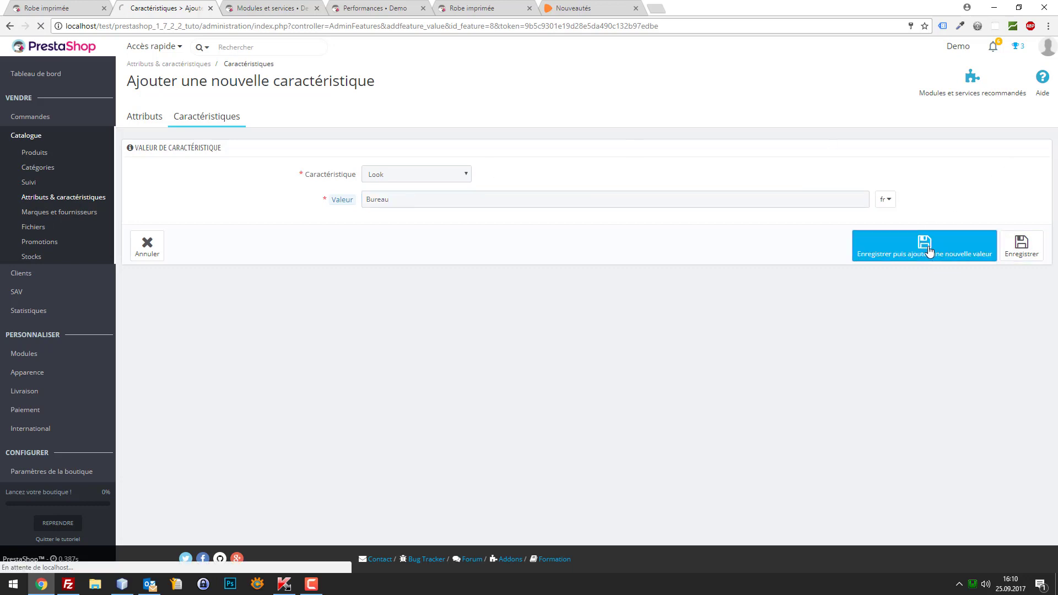
Add Mariage as the last value of the Look feature and save it.
{"action": "left_click", "coordinate": [492, 201]}
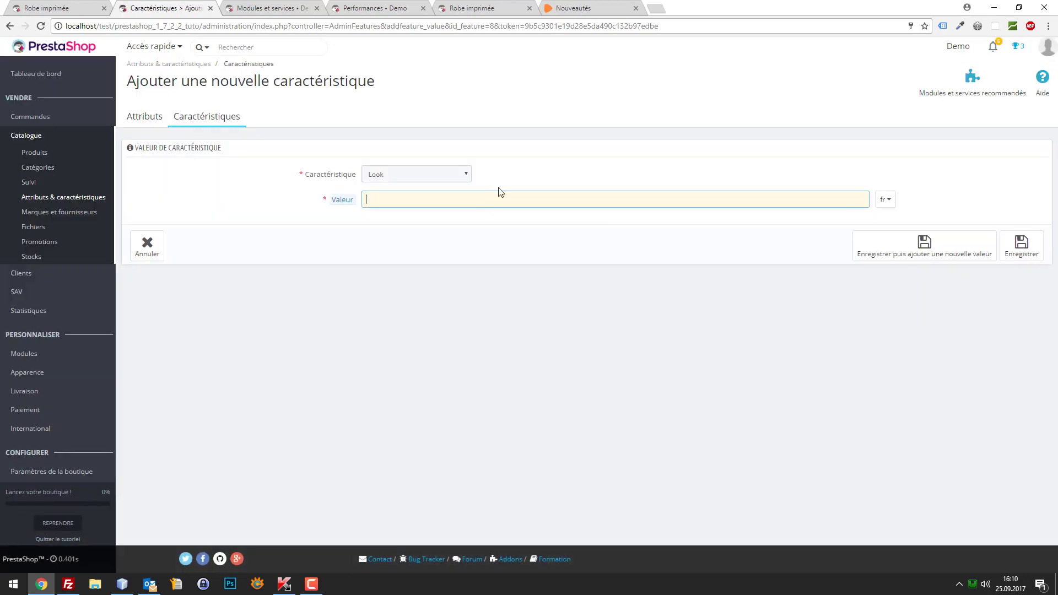
{"action": "type", "text": "Mariage"}
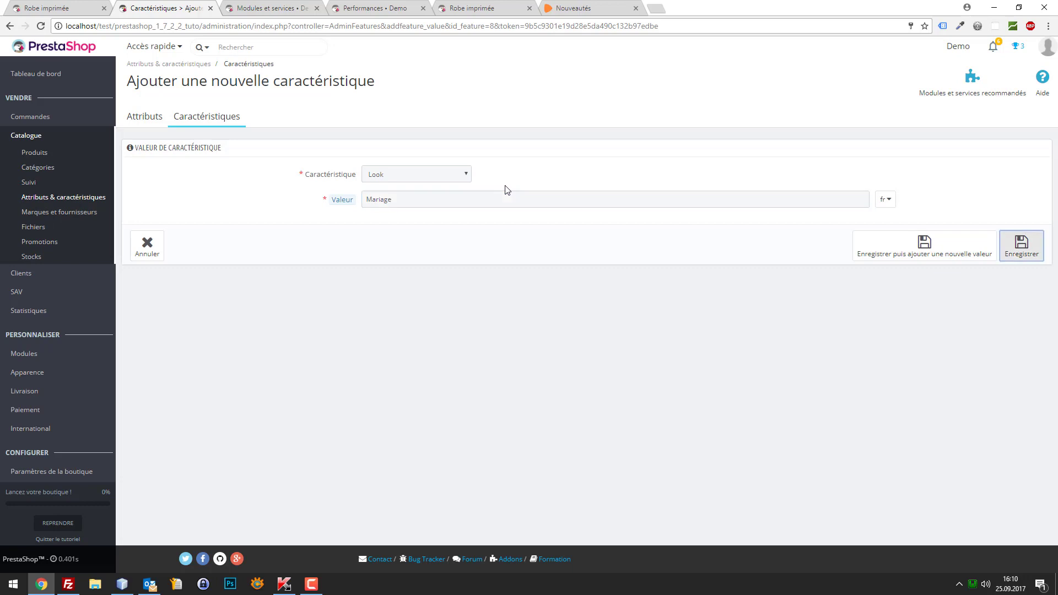
{"action": "left_click", "coordinate": [1010, 253]}
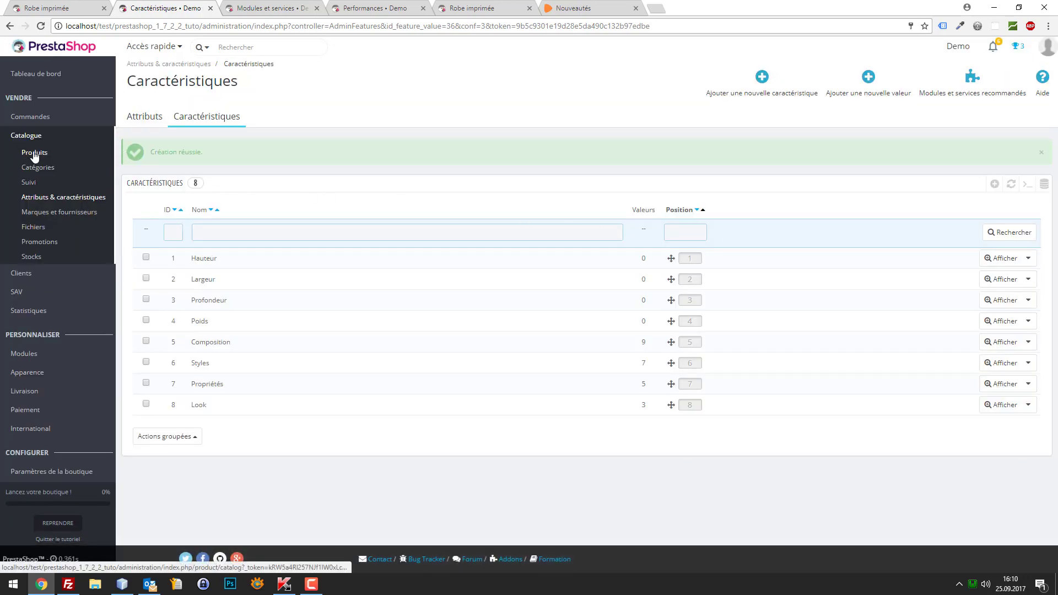
Open the Chemisier product from the product catalogue and go to its list of features.
{"action": "left_click", "coordinate": [36, 154]}
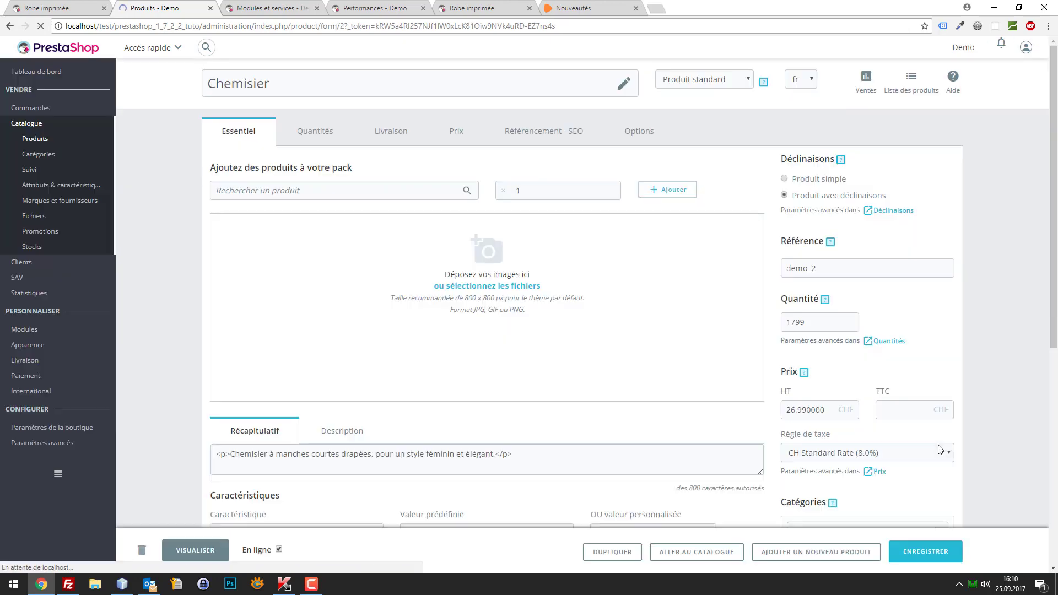
{"action": "scroll", "coordinate": [695, 424], "scroll_direction": "down", "scroll_amount": 1}
{"action": "scroll", "coordinate": [696, 408], "scroll_direction": "down", "scroll_amount": 3}
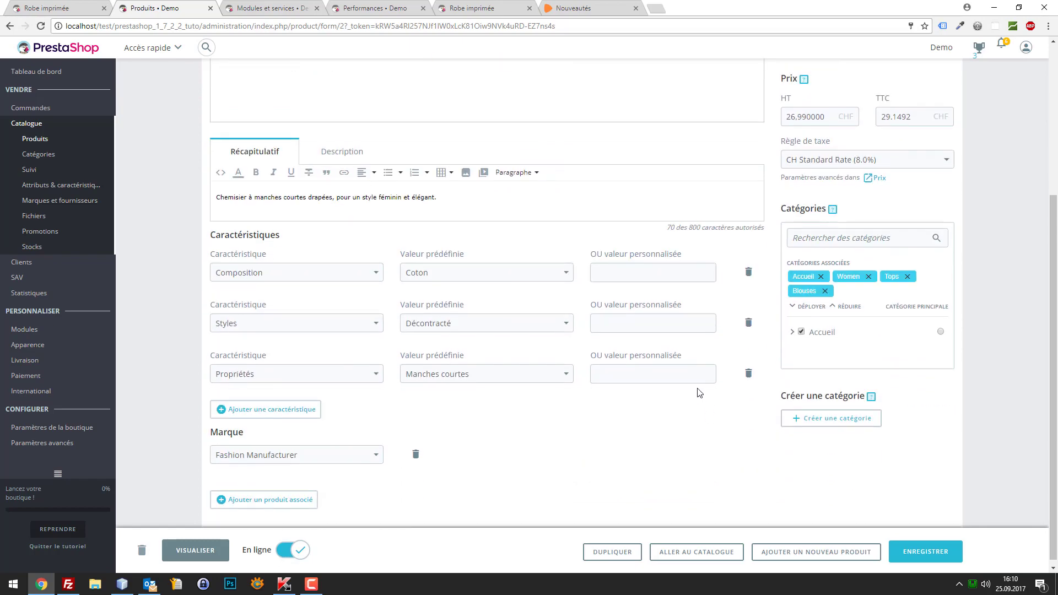
Add the Look feature with the predefined value Mariage to the Chemisier product and save it.
{"action": "left_click", "coordinate": [270, 409]}
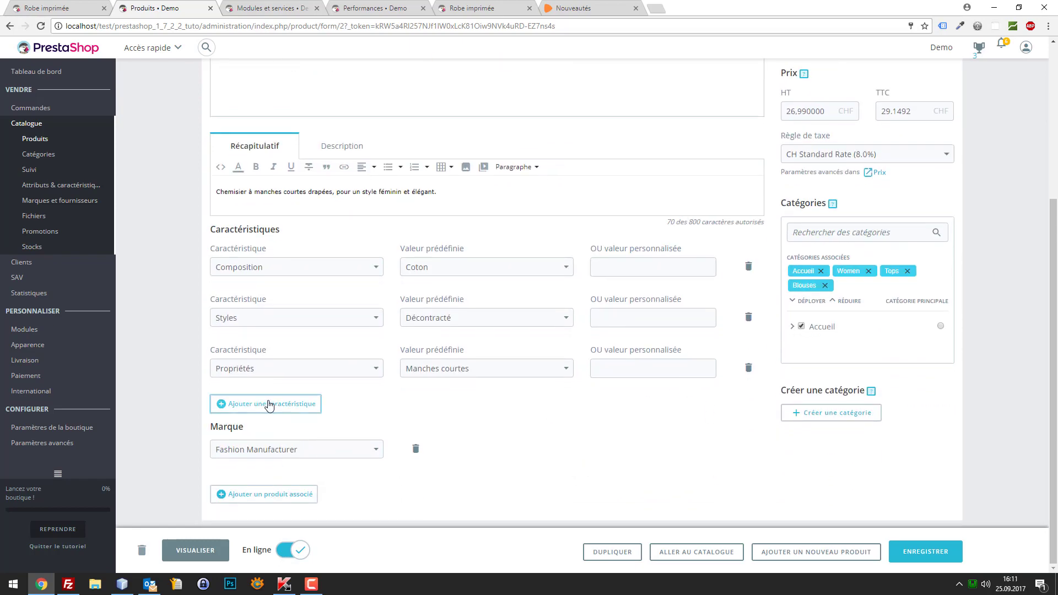
{"action": "left_click", "coordinate": [363, 420]}
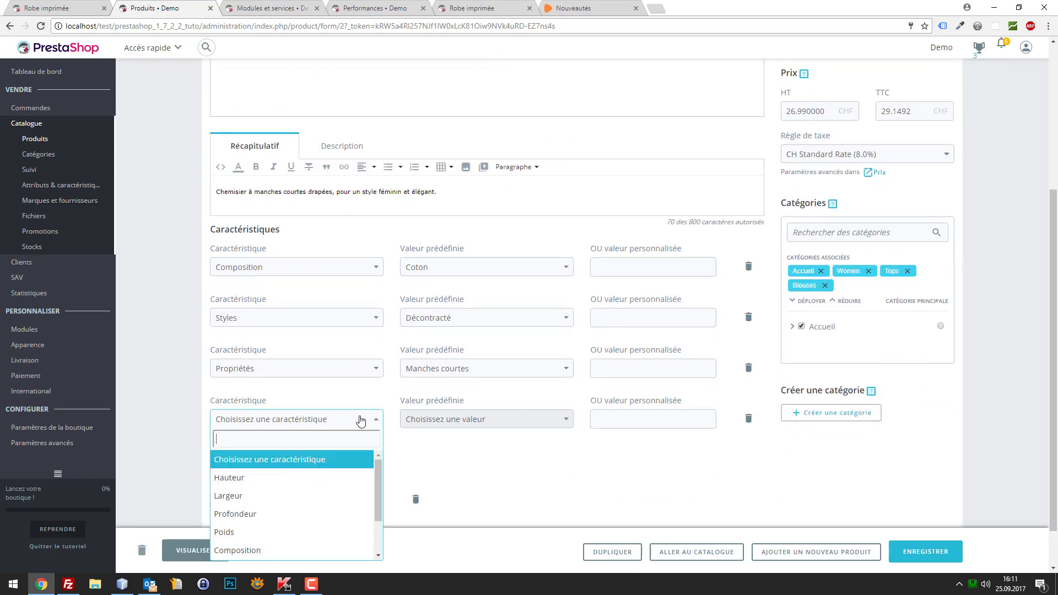
{"action": "scroll", "coordinate": [356, 458], "scroll_direction": "down", "scroll_amount": 1}
{"action": "left_click", "coordinate": [277, 551]}
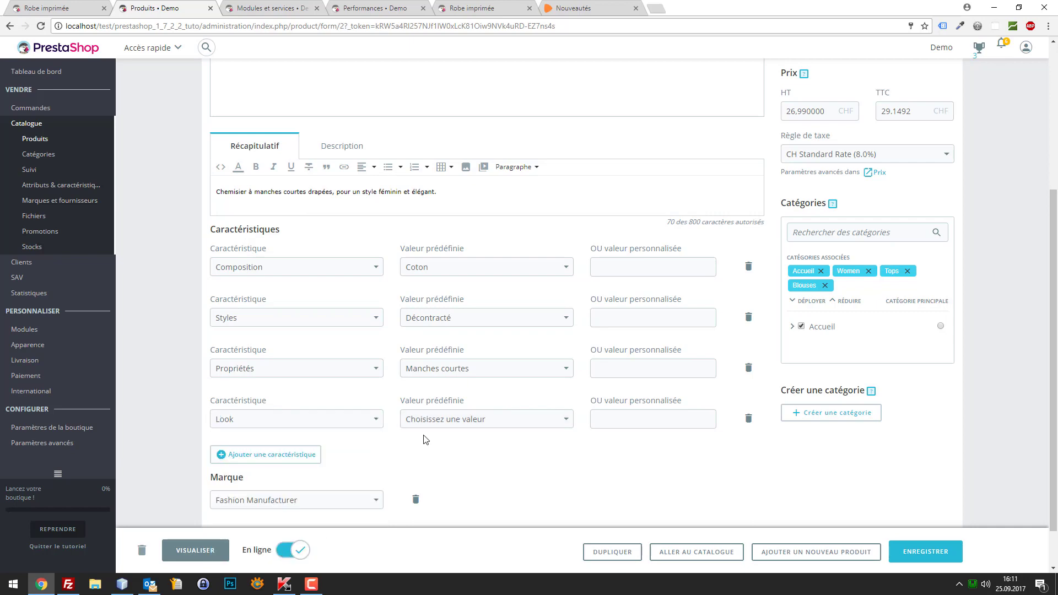
{"action": "left_click", "coordinate": [427, 421]}
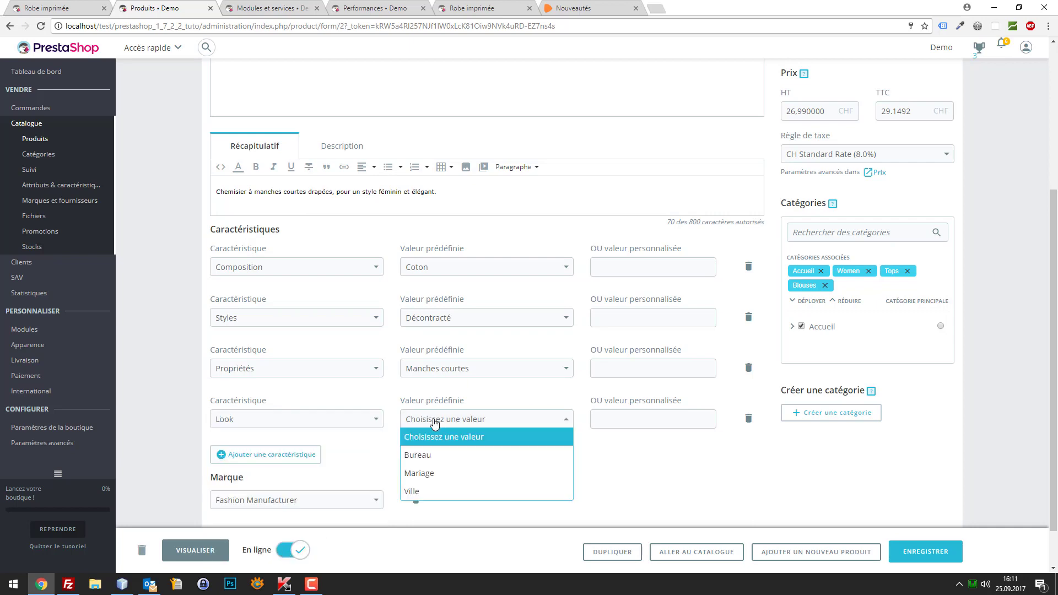
{"action": "left_click", "coordinate": [440, 473]}
{"action": "scroll", "coordinate": [911, 338], "scroll_direction": "down", "scroll_amount": 1}
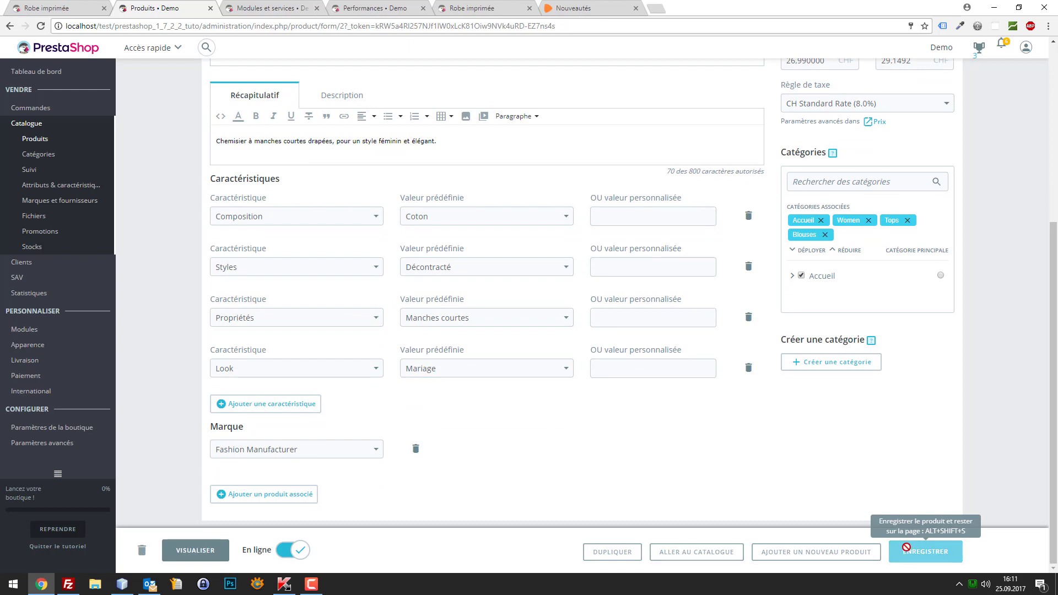
{"action": "scroll", "coordinate": [905, 553], "scroll_direction": "up", "scroll_amount": 3}
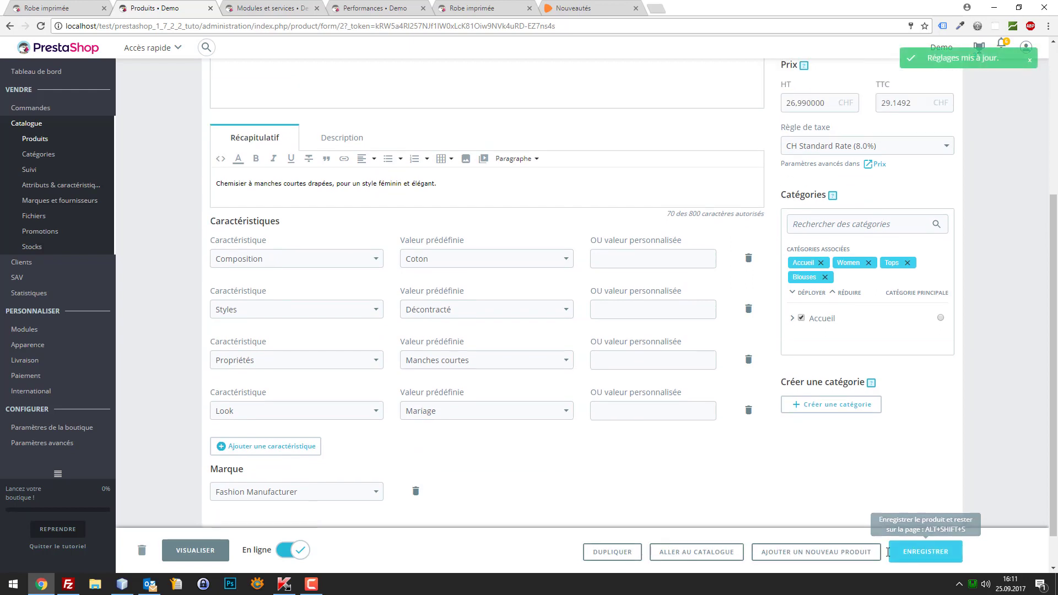
{"action": "scroll", "coordinate": [872, 543], "scroll_direction": "up", "scroll_amount": 3}
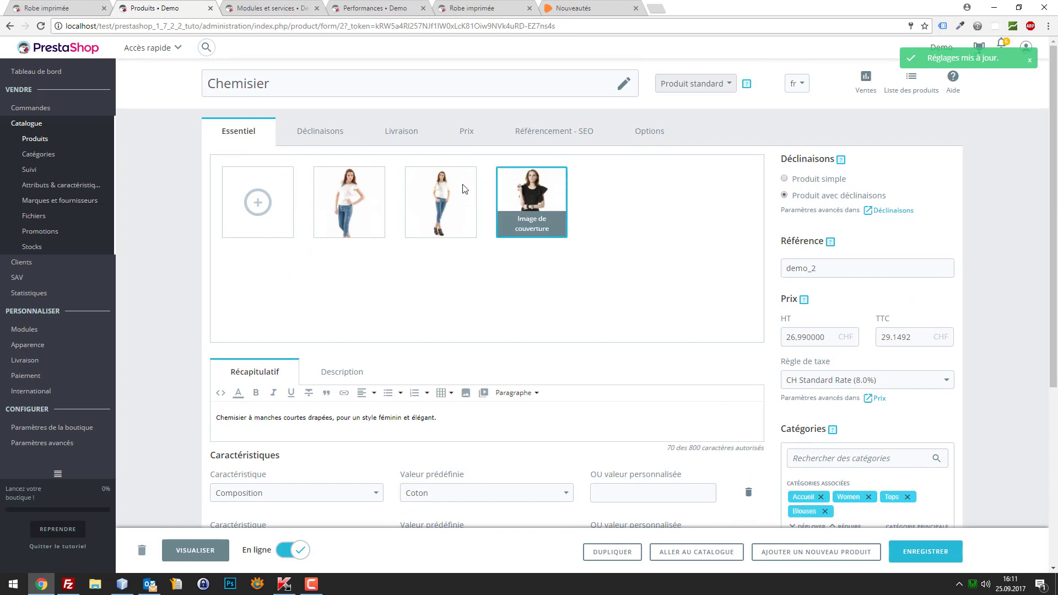
Open the Robe d'été imprimée product with reference demo_6 from the catalogue and go to its features.
{"action": "left_click", "coordinate": [34, 139]}
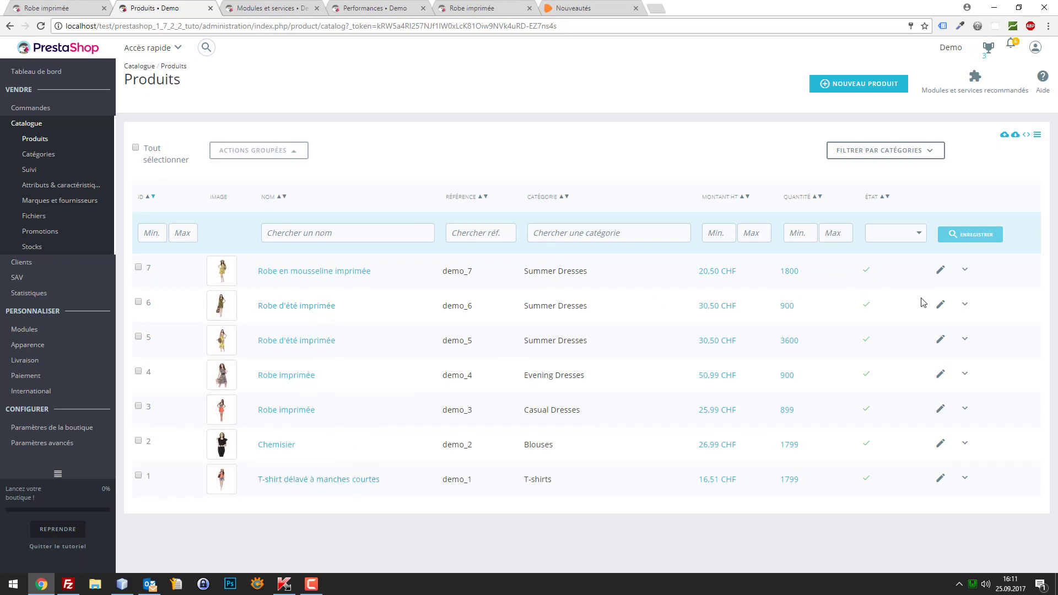
{"action": "left_click", "coordinate": [941, 307]}
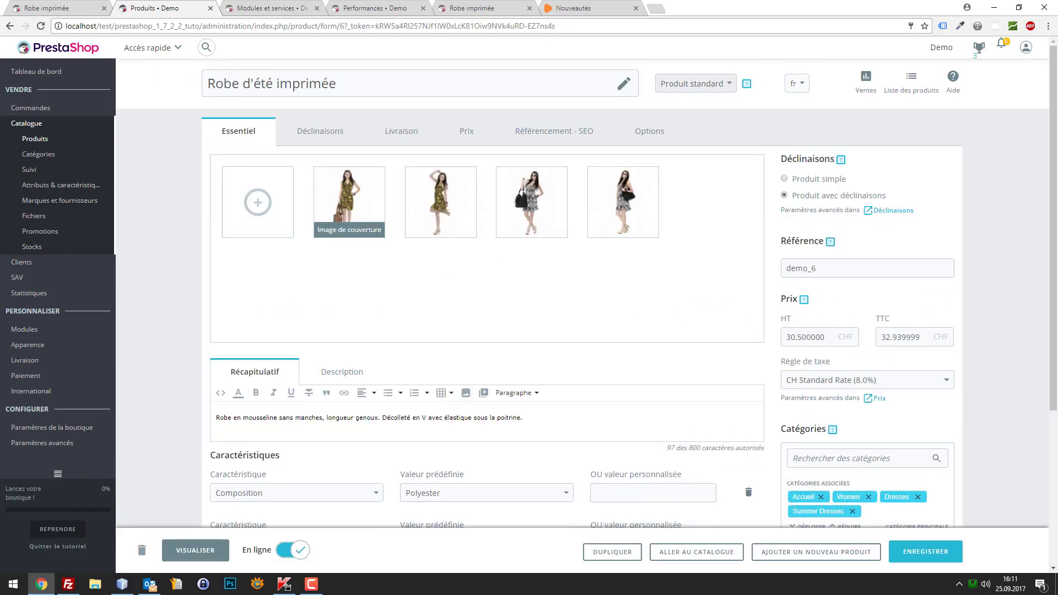
{"action": "scroll", "coordinate": [718, 299], "scroll_direction": "down", "scroll_amount": 4}
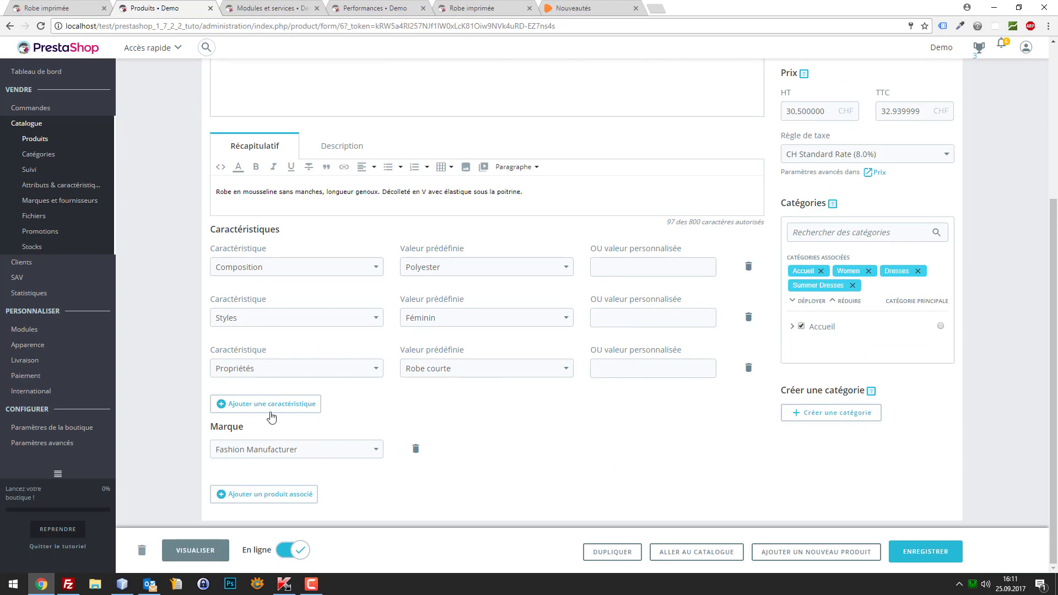
{"action": "scroll", "coordinate": [485, 328], "scroll_direction": "up", "scroll_amount": 2}
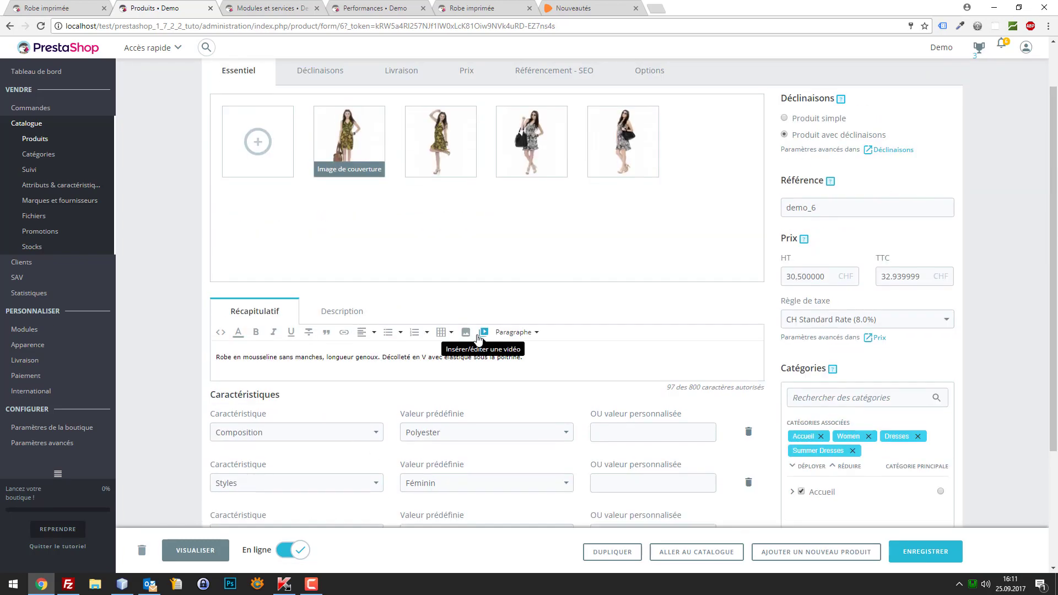
{"action": "scroll", "coordinate": [474, 359], "scroll_direction": "down", "scroll_amount": 2}
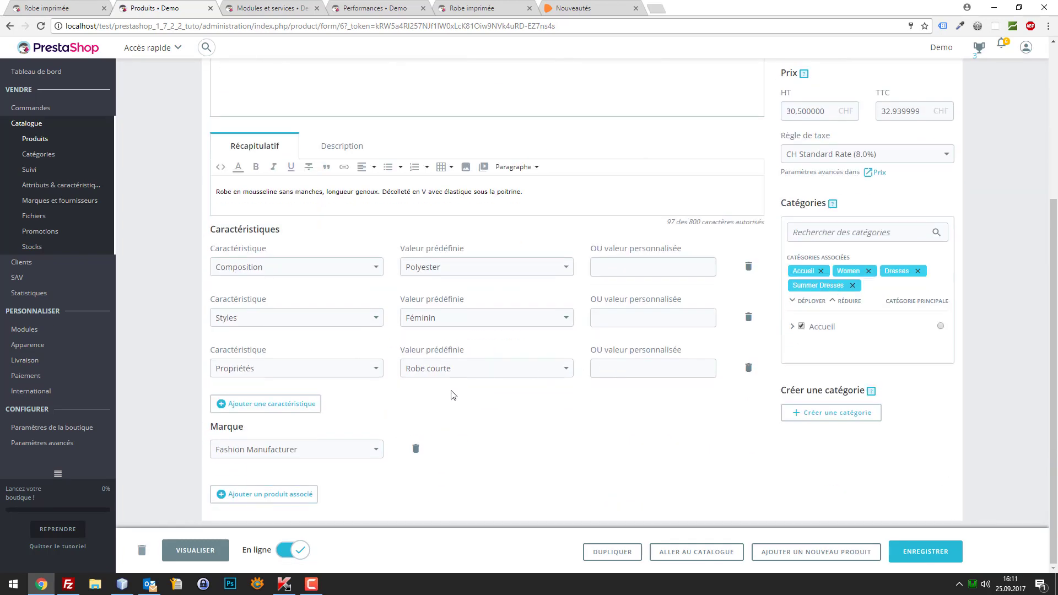
Add the Look feature with the predefined value Bureau to Robe d'été imprimée and save the product.
{"action": "left_click", "coordinate": [296, 407]}
{"action": "left_click", "coordinate": [302, 423]}
{"action": "type", "text": "loo"}
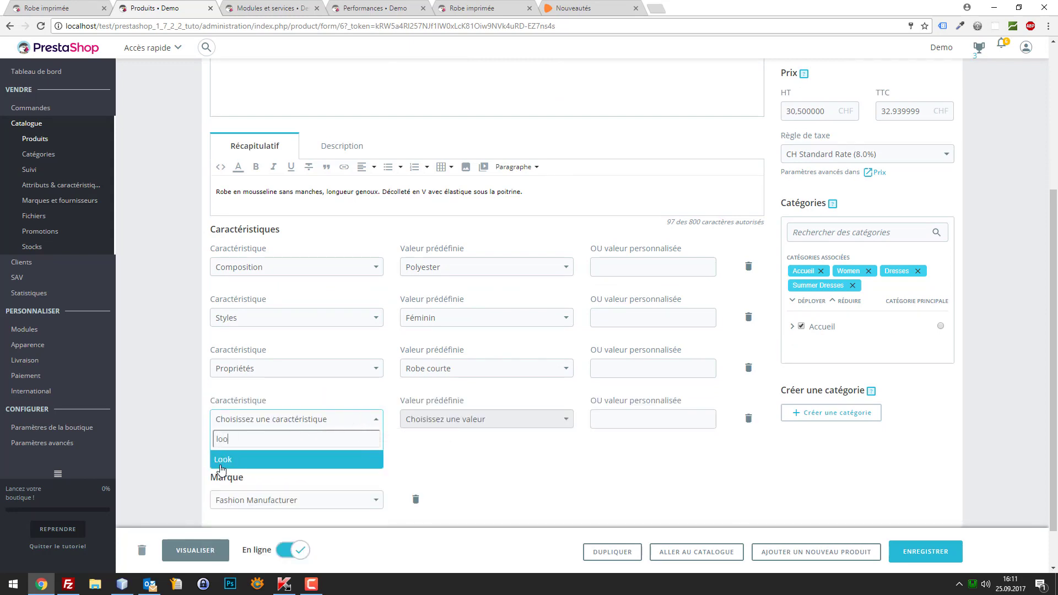
{"action": "left_click", "coordinate": [222, 461]}
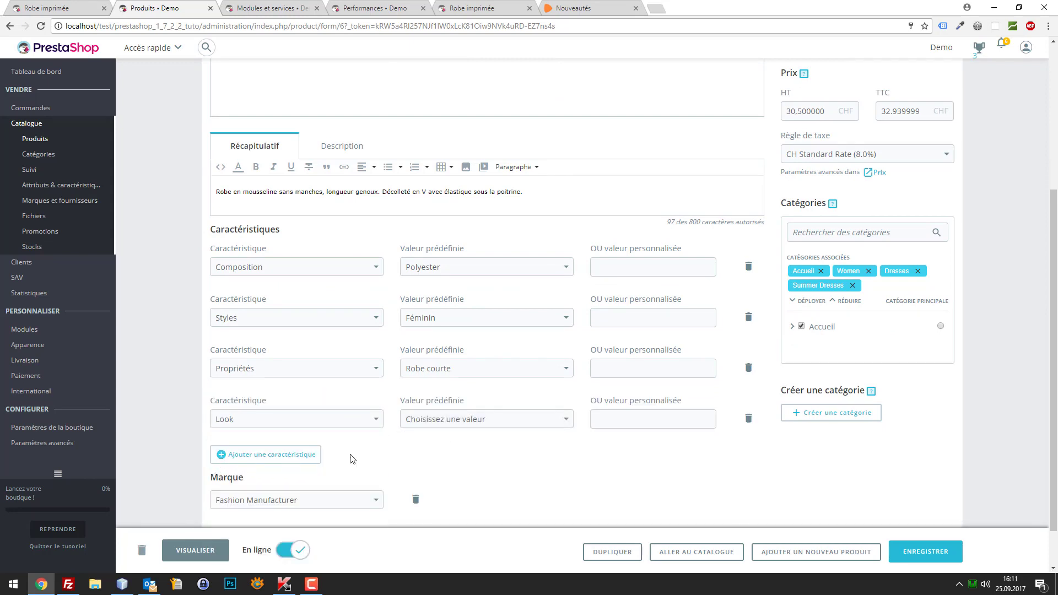
{"action": "left_click", "coordinate": [446, 424]}
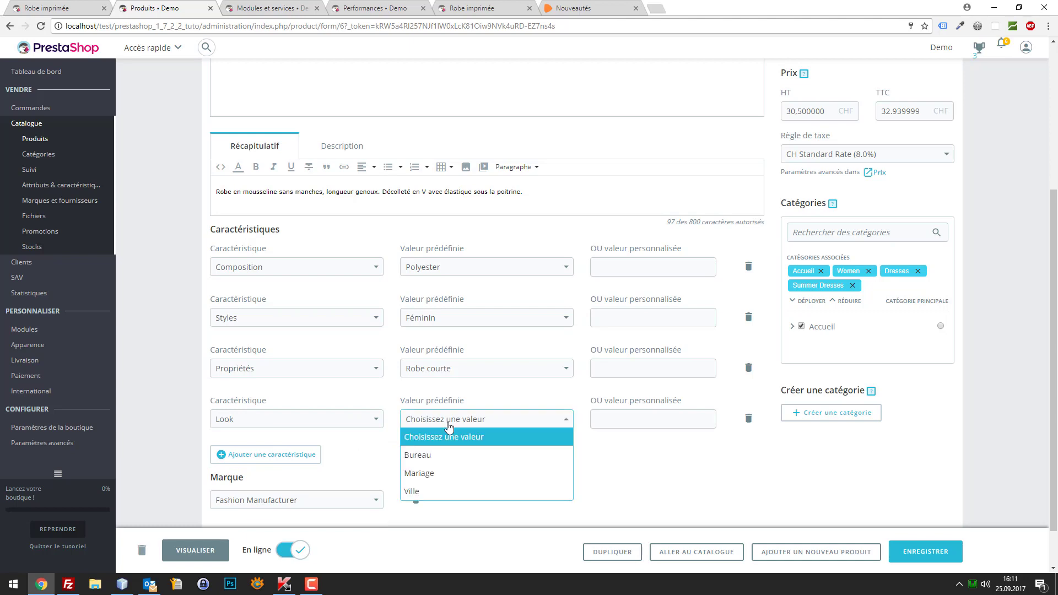
{"action": "left_click", "coordinate": [463, 457]}
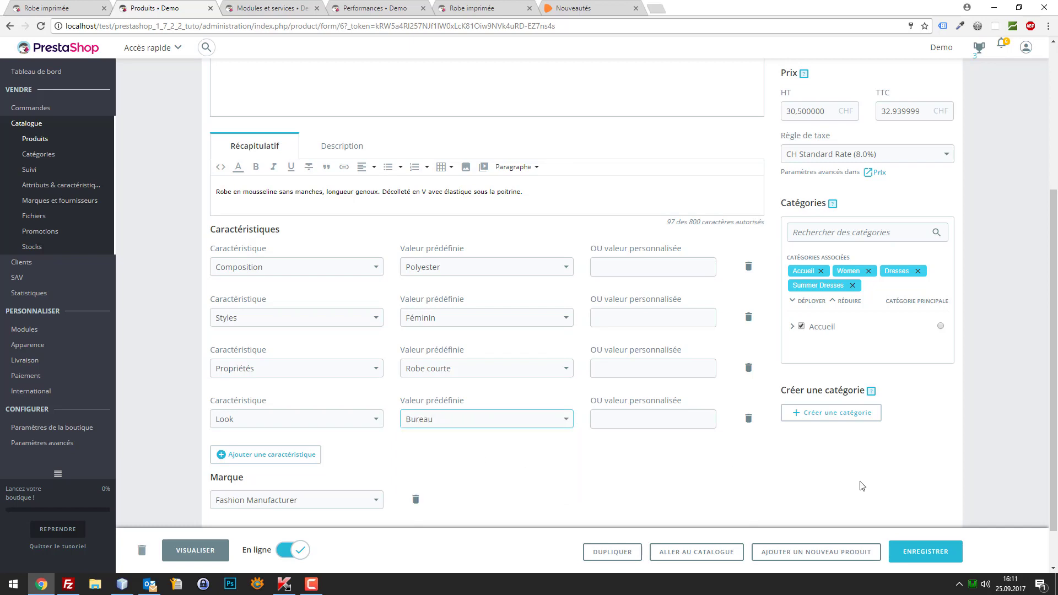
{"action": "left_click", "coordinate": [926, 551]}
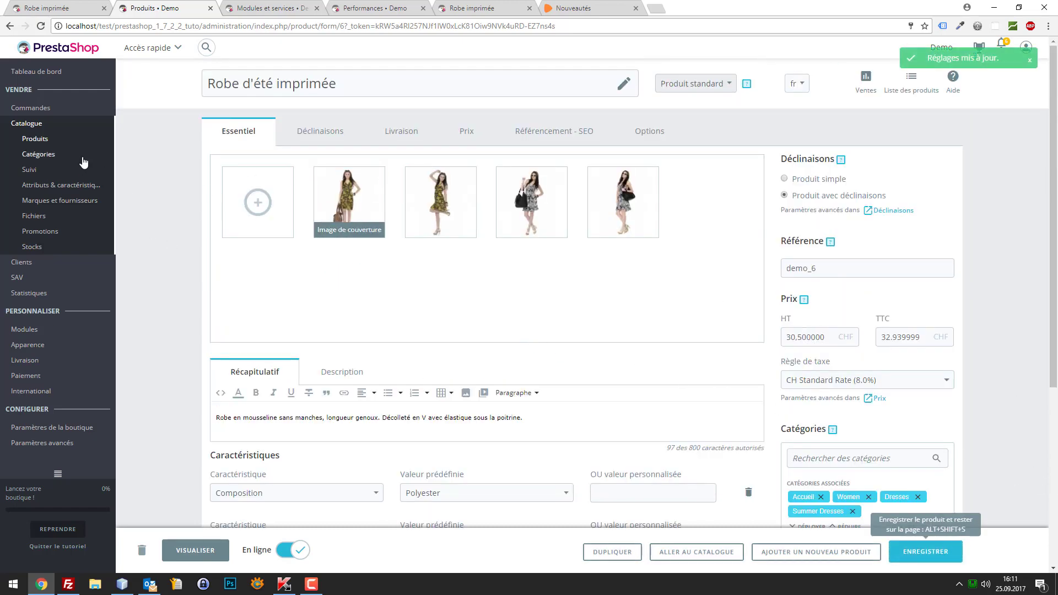
Open the Robe imprimée product with reference demo_3 from the catalogue and go to its features.
{"action": "left_click", "coordinate": [45, 146]}
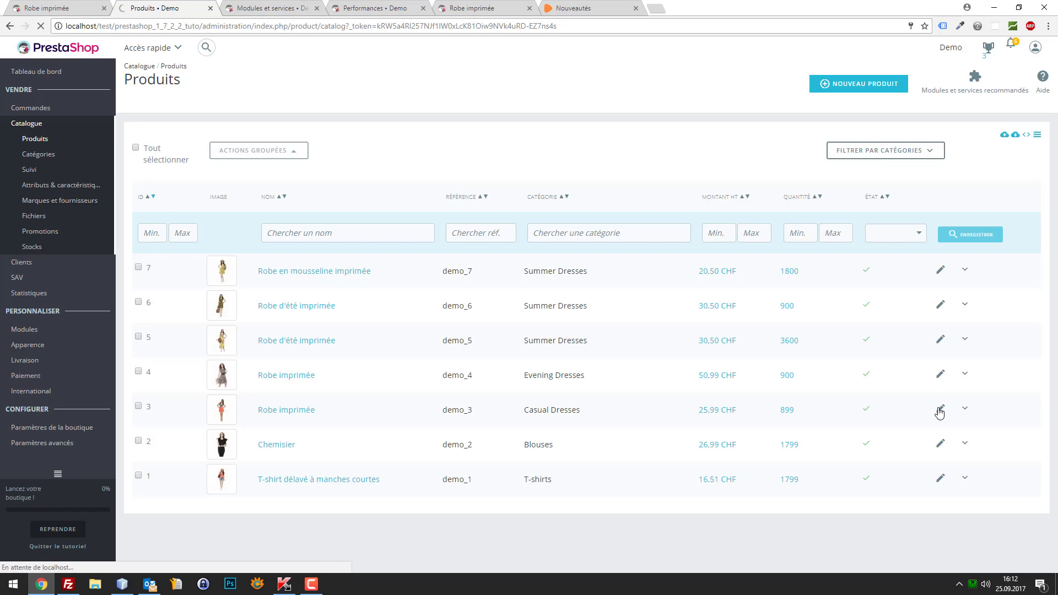
{"action": "scroll", "coordinate": [348, 356], "scroll_direction": "down", "scroll_amount": 4}
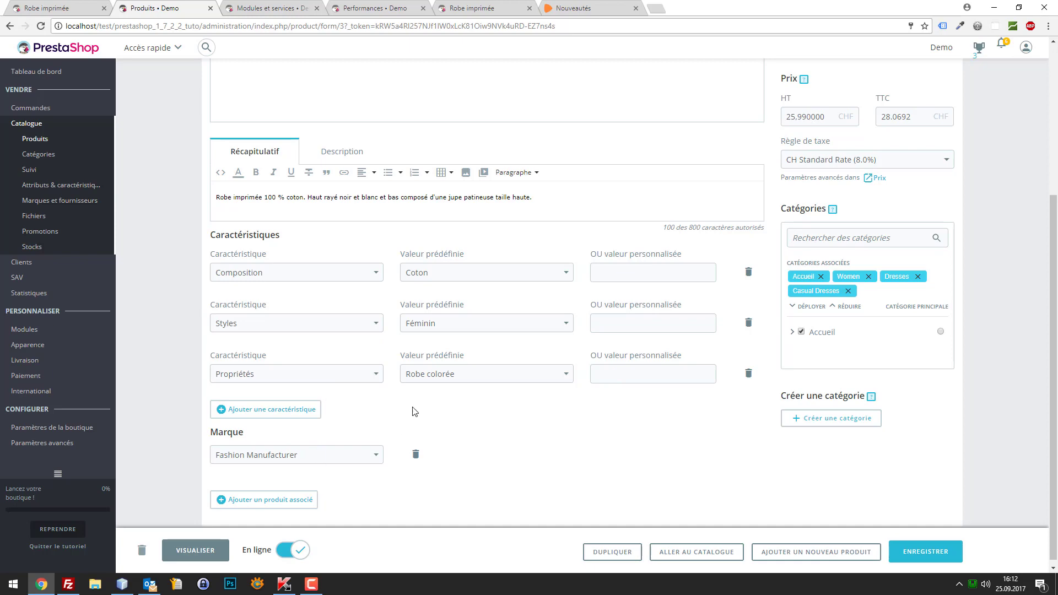
{"action": "scroll", "coordinate": [397, 414], "scroll_direction": "up", "scroll_amount": 3}
{"action": "scroll", "coordinate": [402, 397], "scroll_direction": "down", "scroll_amount": 3}
Add the Look feature with the predefined value Ville to Robe imprimée and save the product.
{"action": "left_click", "coordinate": [308, 415]}
{"action": "left_click", "coordinate": [359, 425]}
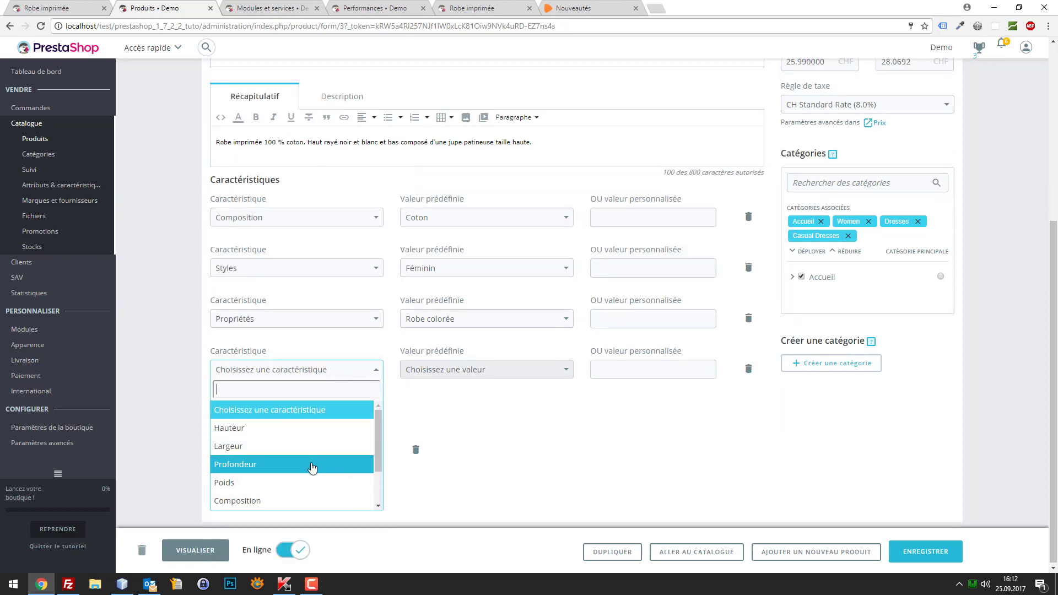
{"action": "scroll", "coordinate": [284, 473], "scroll_direction": "down", "scroll_amount": 2}
{"action": "left_click", "coordinate": [253, 503]}
{"action": "scroll", "coordinate": [481, 371], "scroll_direction": "down", "scroll_amount": 1}
{"action": "left_click", "coordinate": [482, 371]}
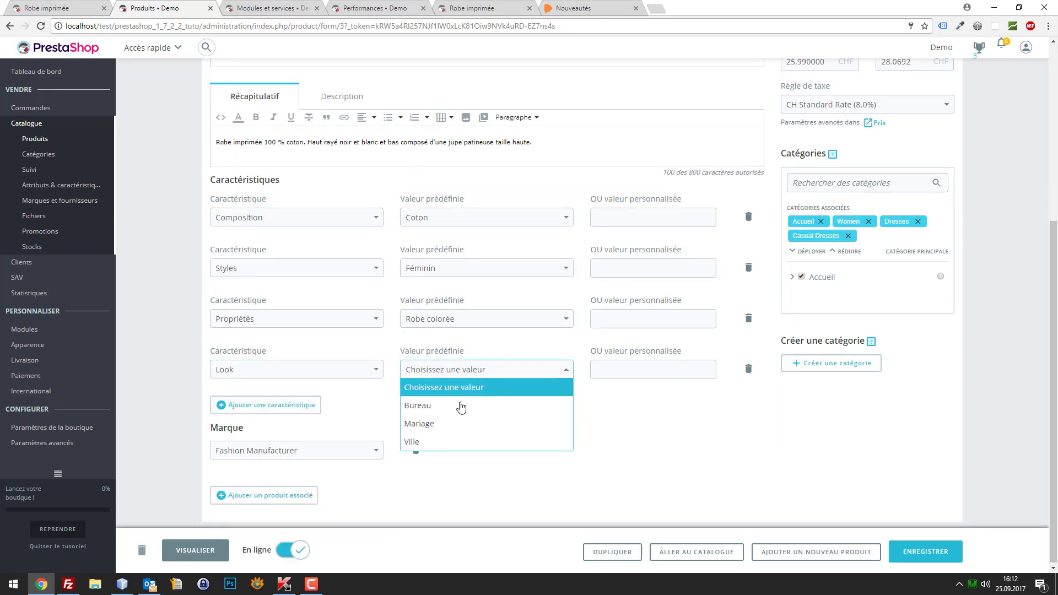
{"action": "left_click", "coordinate": [421, 440]}
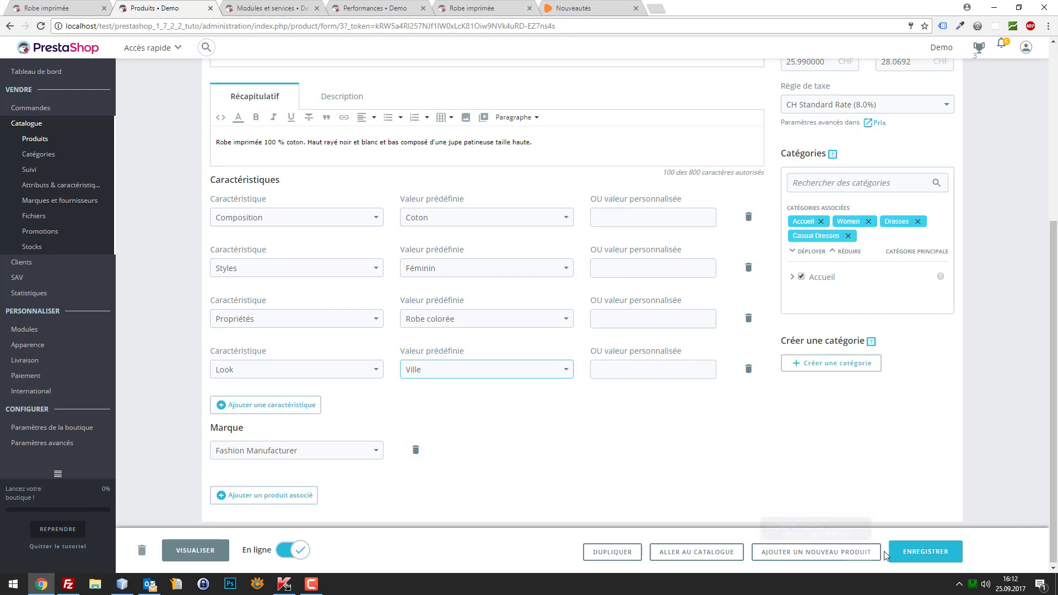
{"action": "left_click", "coordinate": [927, 552]}
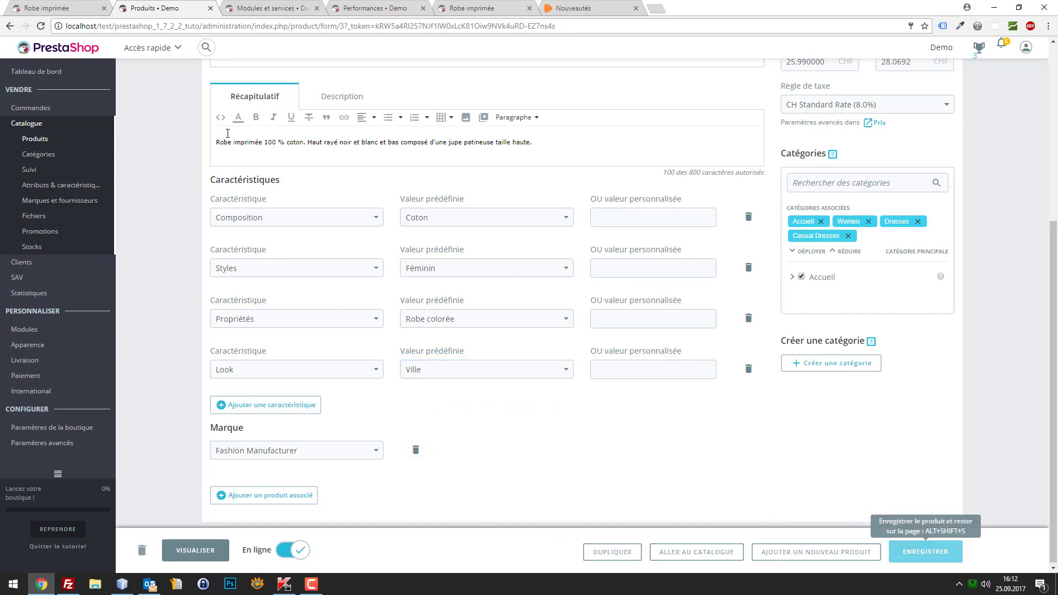
Enable the Look feature filter with the Case à cocher style in the Filtre générale template of Navigation à facettes and save it.
{"action": "left_click", "coordinate": [241, 5]}
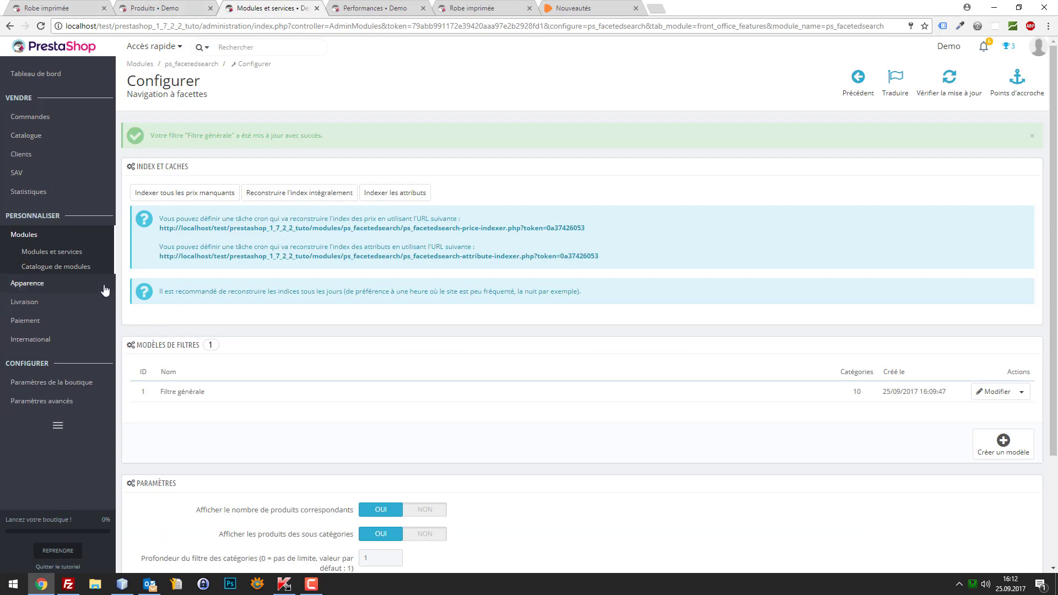
{"action": "left_click", "coordinate": [988, 393]}
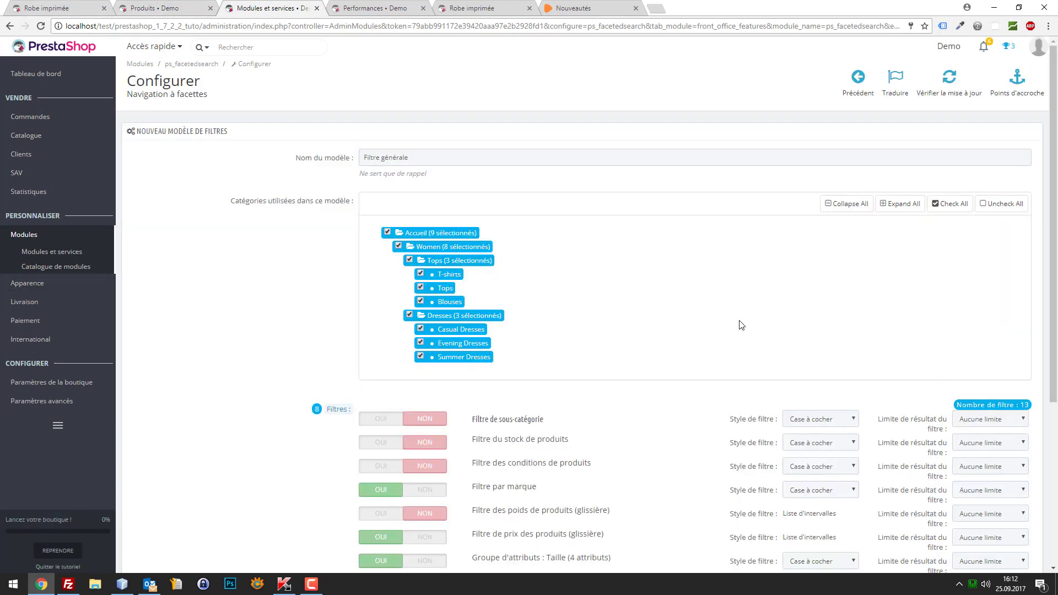
{"action": "scroll", "coordinate": [780, 353], "scroll_direction": "down", "scroll_amount": 4}
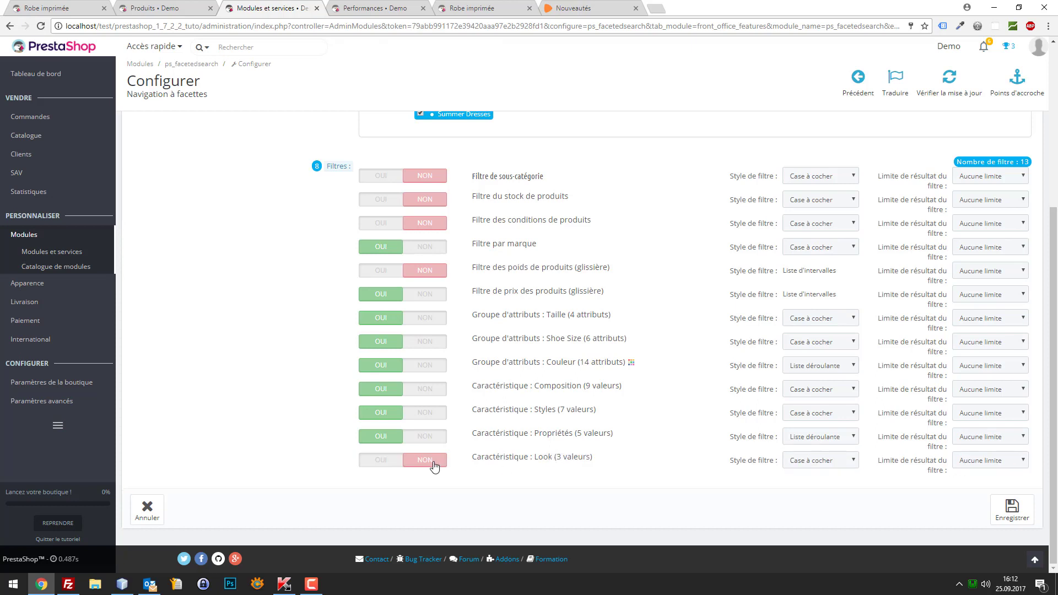
{"action": "left_click", "coordinate": [389, 460]}
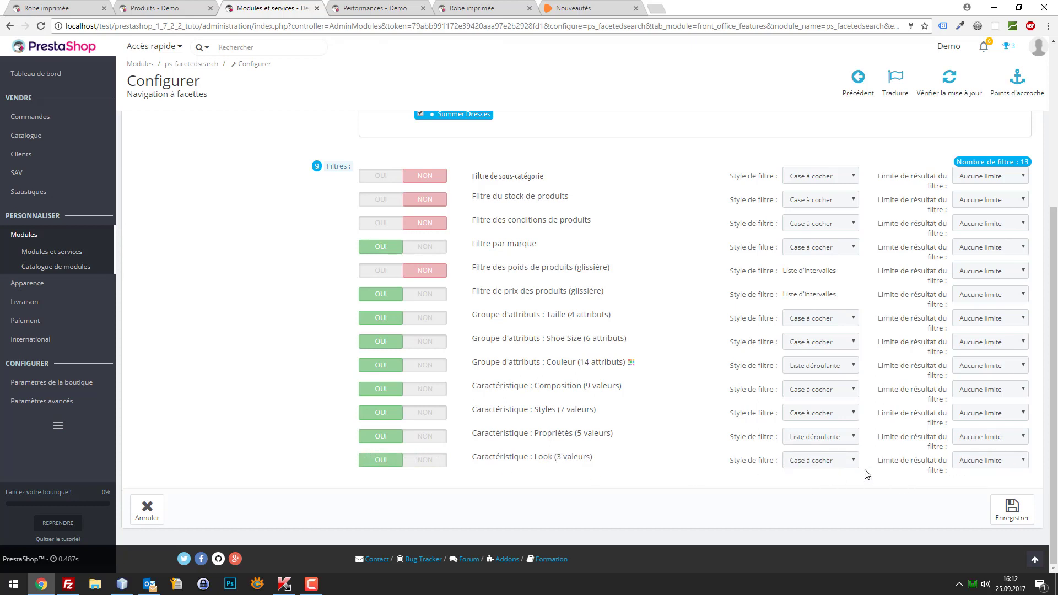
{"action": "left_click", "coordinate": [834, 466]}
{"action": "left_click", "coordinate": [835, 462]}
{"action": "left_click", "coordinate": [1013, 511]}
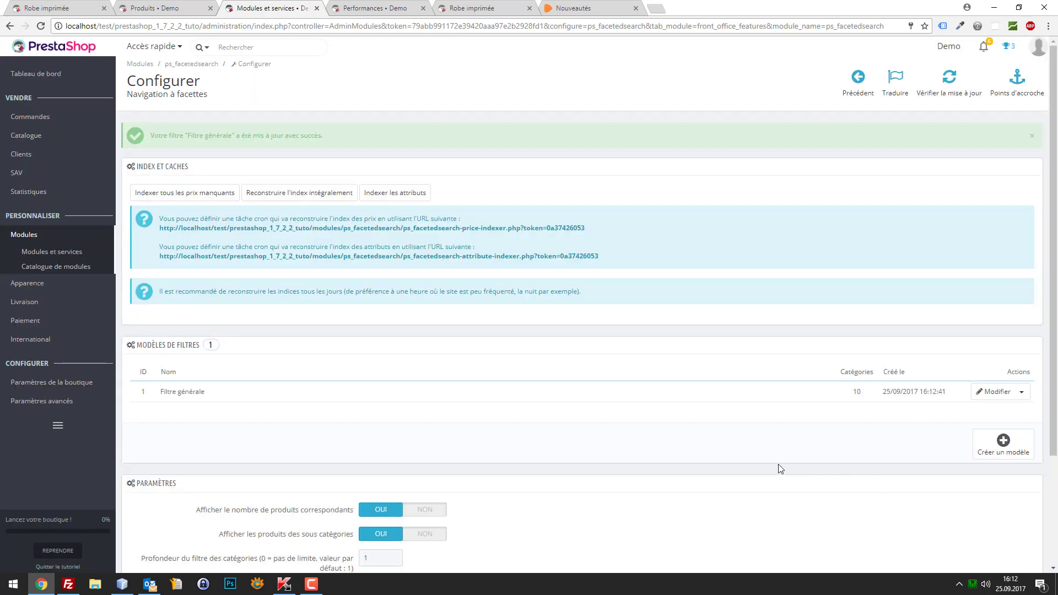
Switch to the shop's front office and open the Women category page from the Robe imprimée product.
{"action": "left_click_drag", "start_coordinate": [262, 7], "coordinate": [182, 5]}
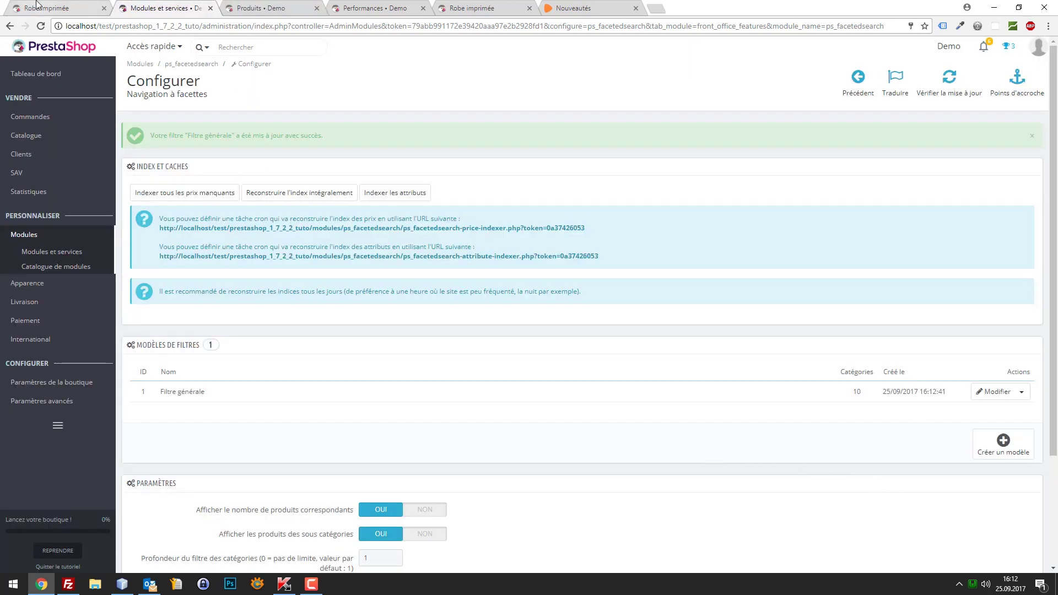
{"action": "left_click", "coordinate": [44, 7]}
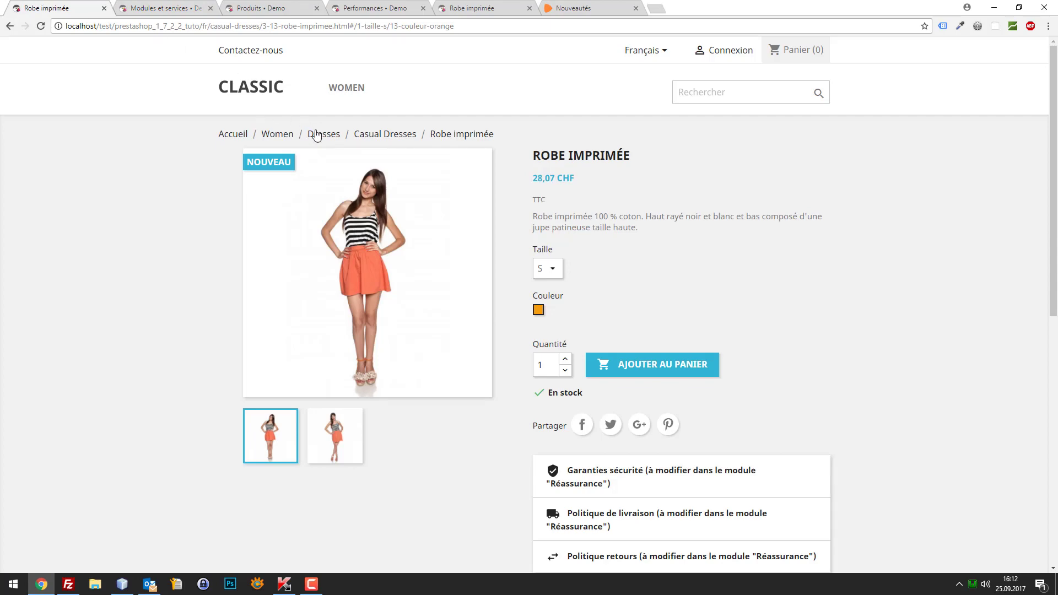
{"action": "left_click", "coordinate": [277, 136]}
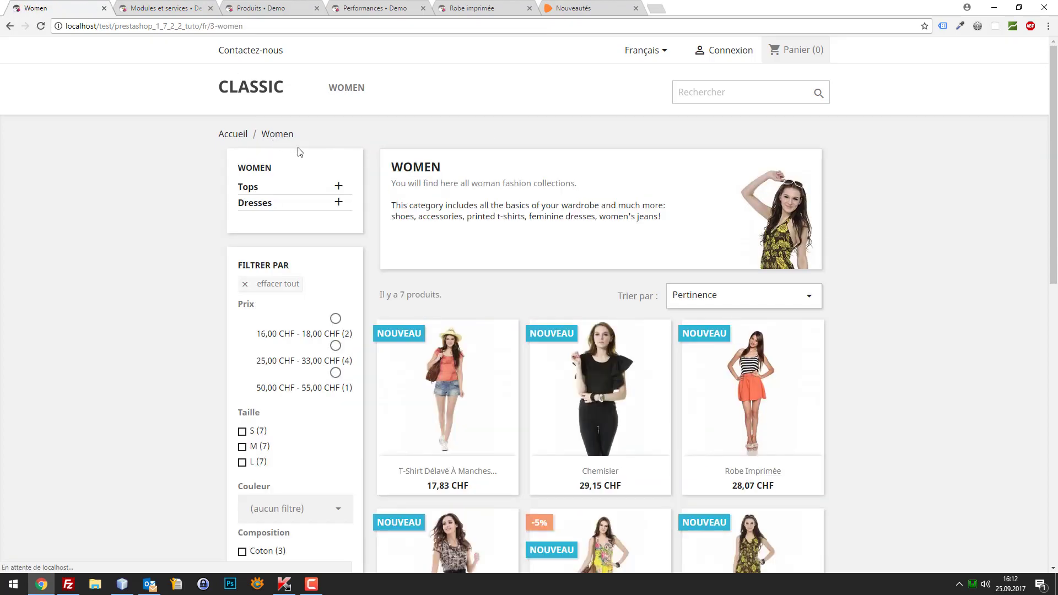
Test the Look filter on the Women category by selecting Ville and clearing it again.
{"action": "scroll", "coordinate": [229, 243], "scroll_direction": "down", "scroll_amount": 7}
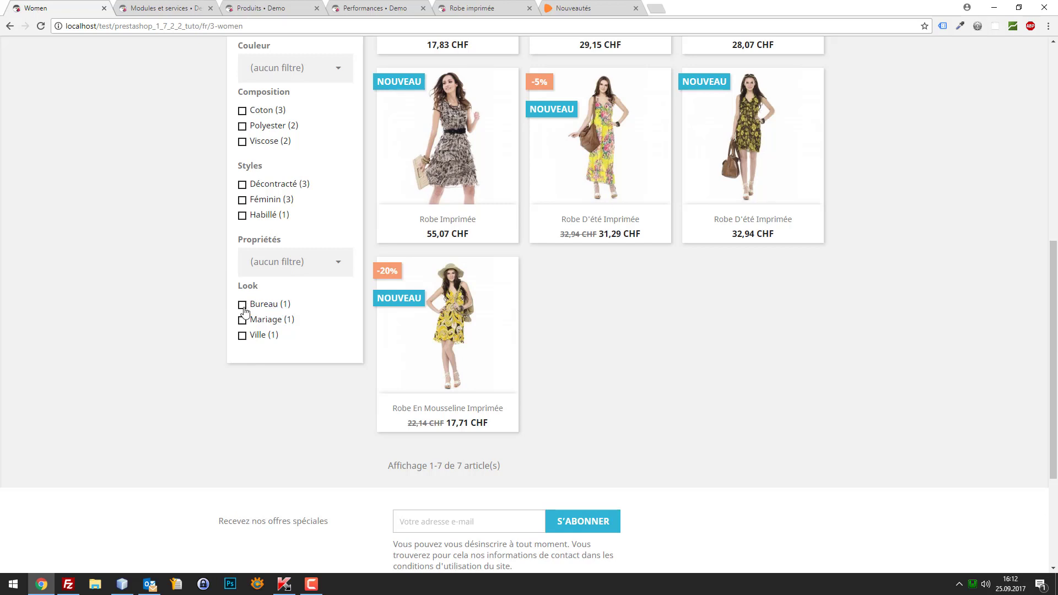
{"action": "left_click", "coordinate": [242, 336]}
{"action": "left_click", "coordinate": [245, 430]}
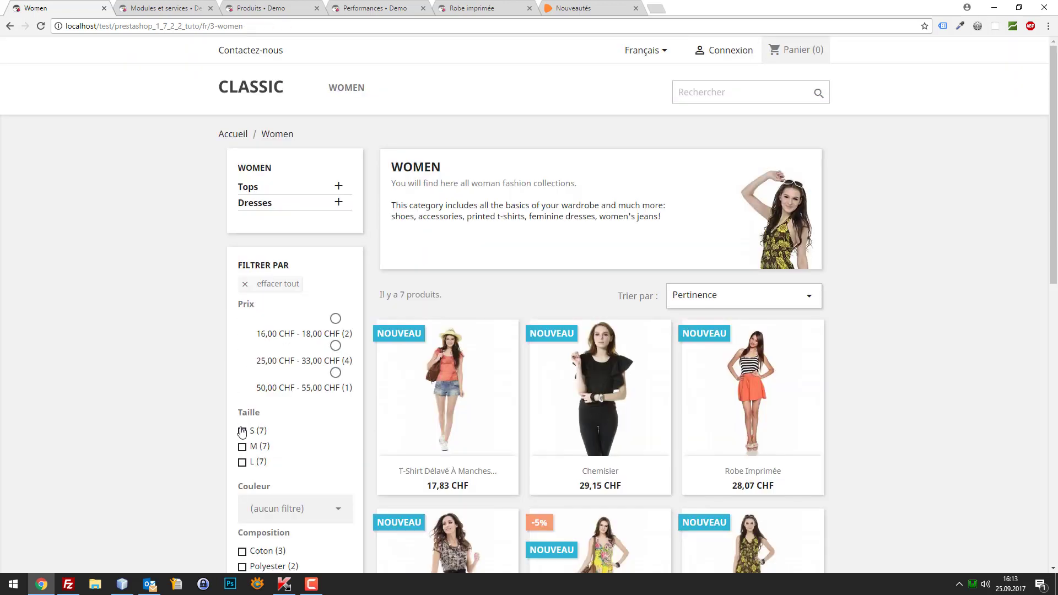
Test the Look filter on the Women category by selecting and clearing Mariage, and doing the same with Bureau.
{"action": "scroll", "coordinate": [248, 474], "scroll_direction": "down", "scroll_amount": 7}
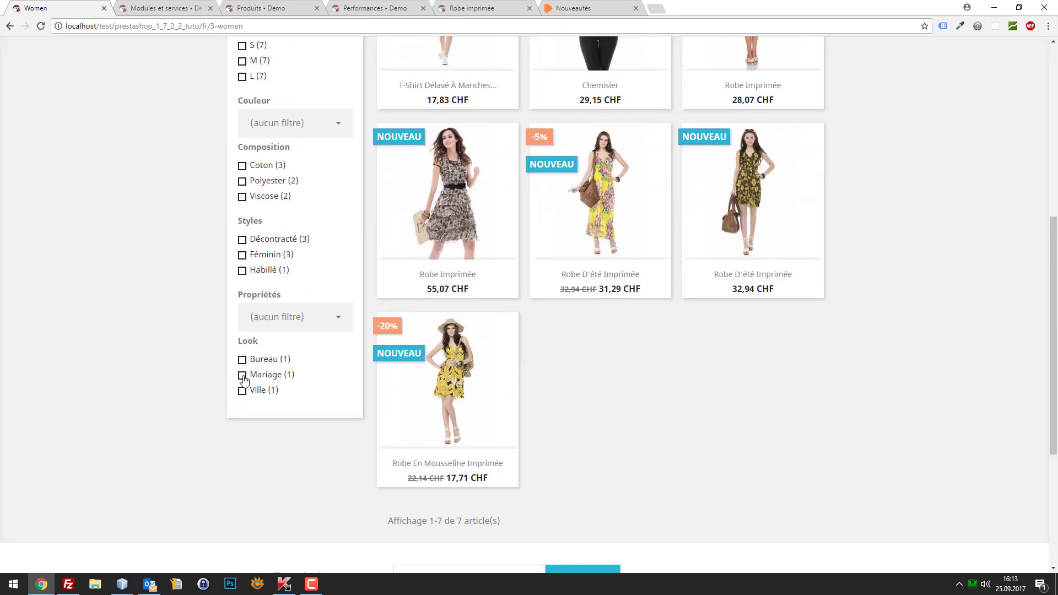
{"action": "left_click", "coordinate": [242, 375]}
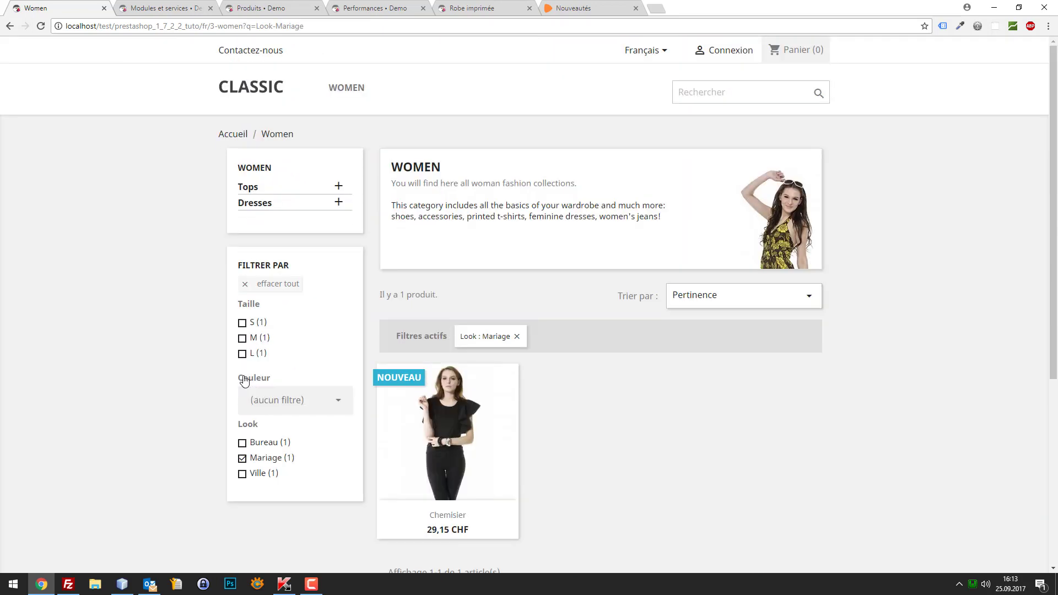
{"action": "left_click", "coordinate": [242, 458]}
{"action": "scroll", "coordinate": [243, 482], "scroll_direction": "down", "scroll_amount": 7}
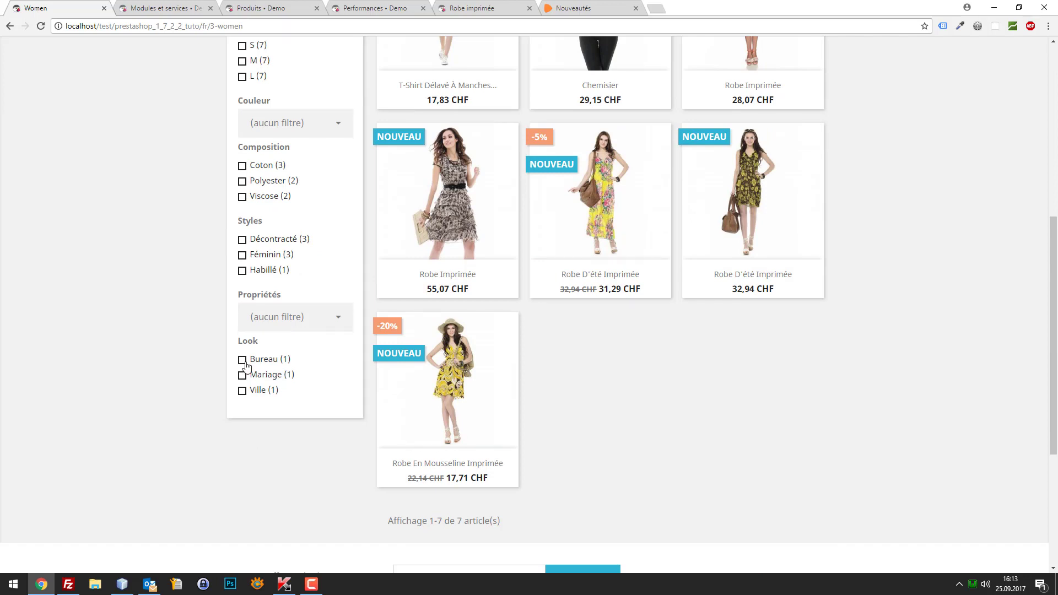
{"action": "left_click", "coordinate": [242, 362]}
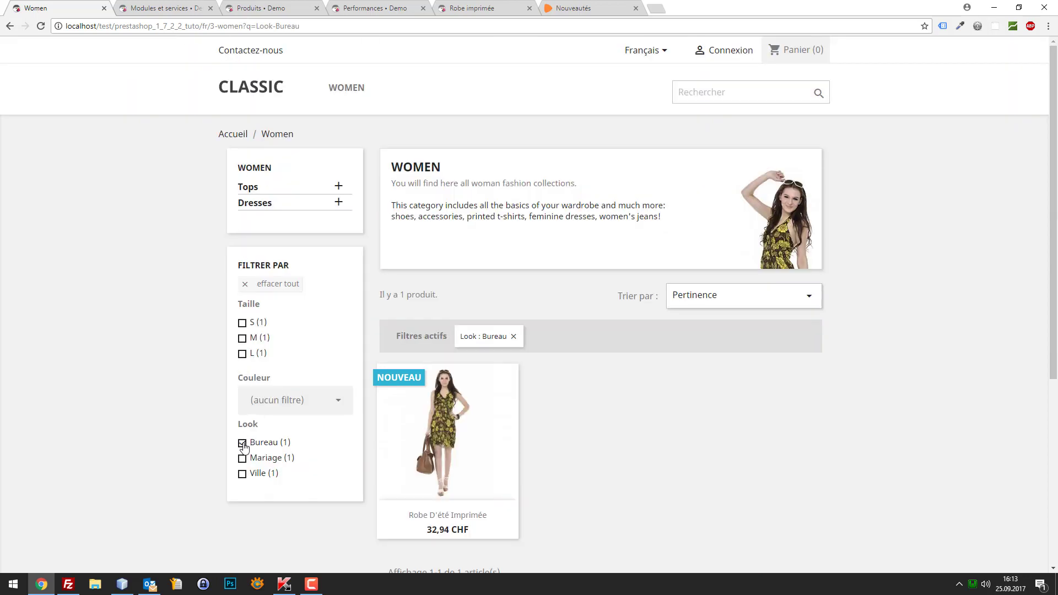
{"action": "left_click", "coordinate": [242, 443]}
{"action": "scroll", "coordinate": [296, 413], "scroll_direction": "down", "scroll_amount": 6}
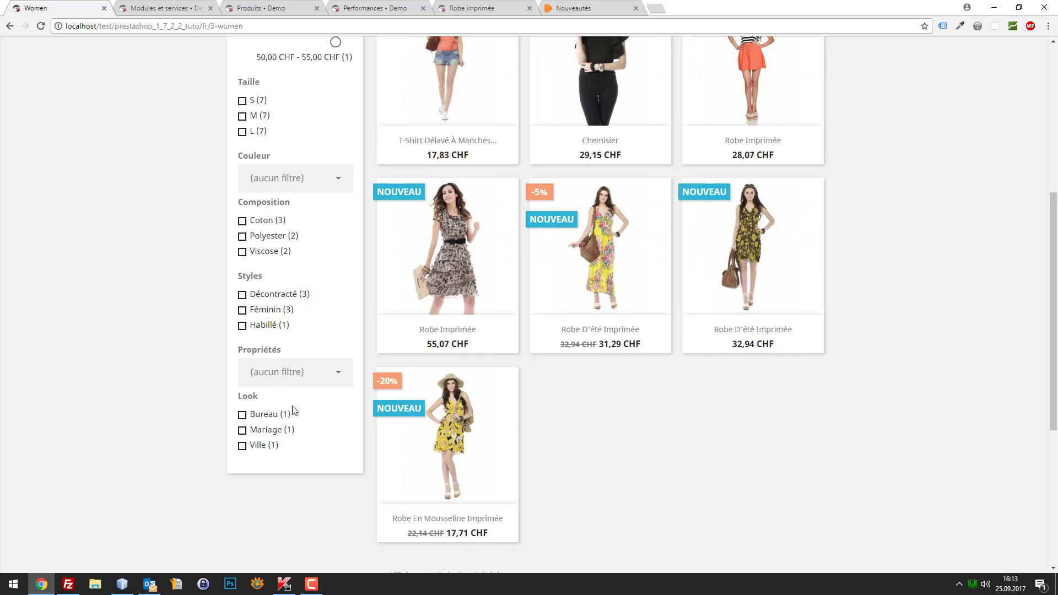
Compare the Look filter values on the Women category with the product filters on Zalando's Nouveautés page.
{"action": "left_click_drag", "start_coordinate": [279, 447], "coordinate": [240, 396]}
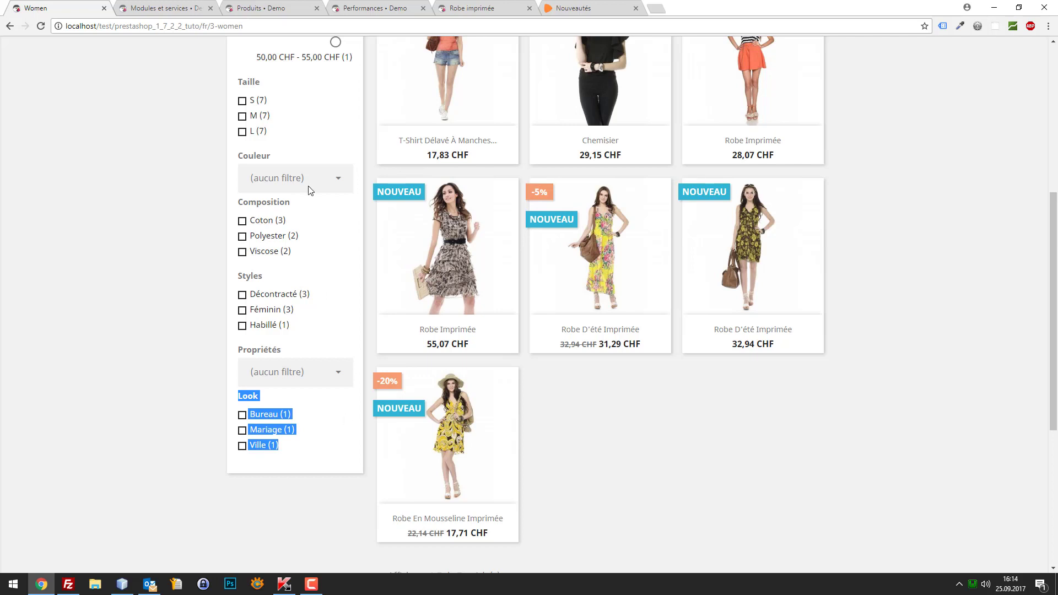
{"action": "left_click", "coordinate": [591, 7]}
{"action": "scroll", "coordinate": [634, 342], "scroll_direction": "down", "scroll_amount": 1}
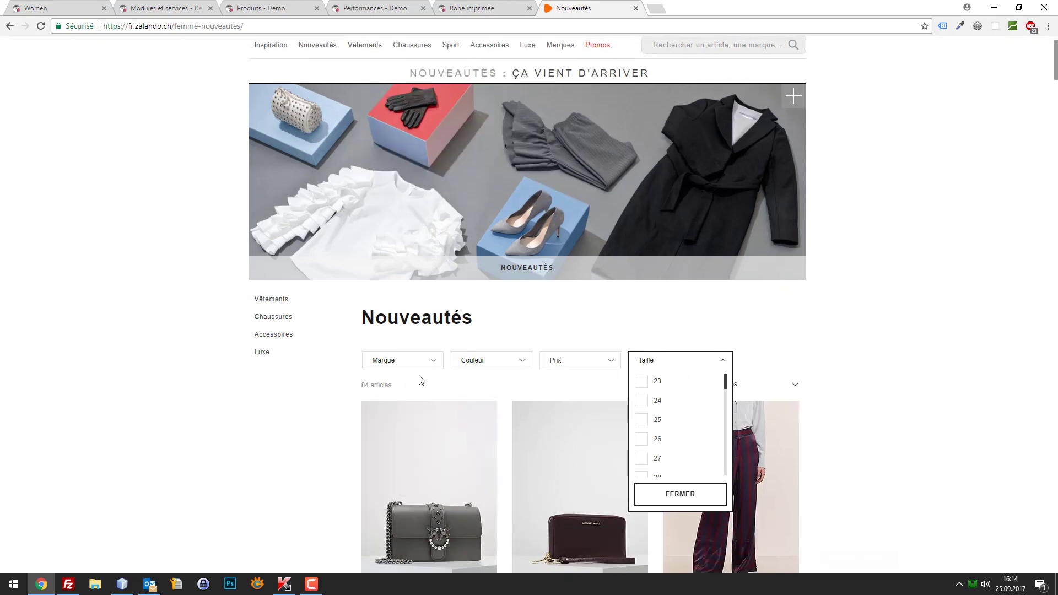
{"action": "left_click", "coordinate": [77, 8]}
{"action": "left_click", "coordinate": [157, 388]}
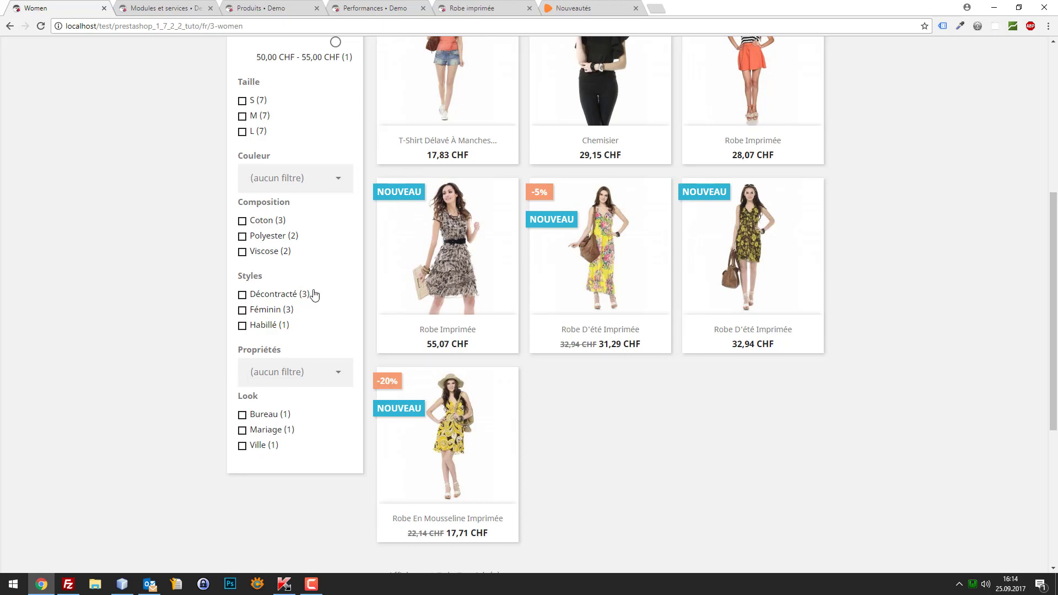
Review the Navigation à facettes parameters and examine the matching product counts beside the filters on the Women category.
{"action": "left_click", "coordinate": [197, 6]}
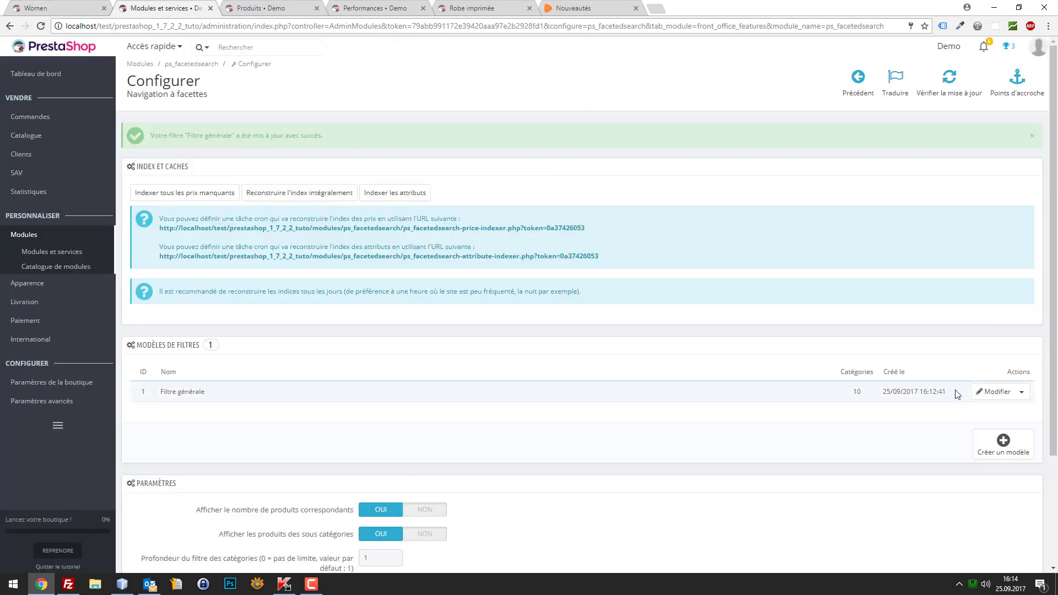
{"action": "scroll", "coordinate": [869, 406], "scroll_direction": "down", "scroll_amount": 3}
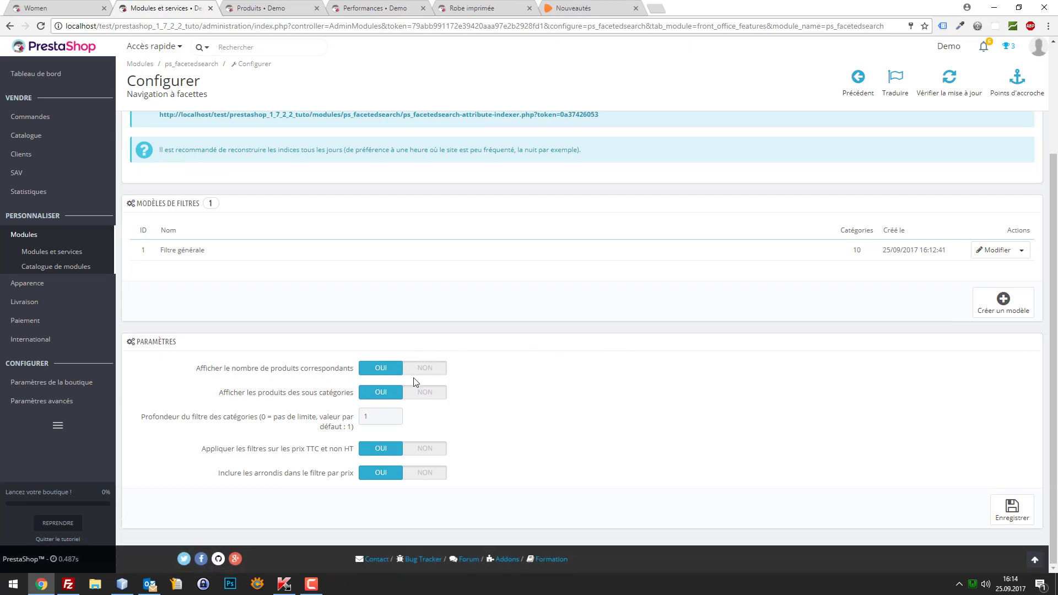
{"action": "left_click", "coordinate": [75, 8]}
{"action": "scroll", "coordinate": [428, 206], "scroll_direction": "up", "scroll_amount": 5}
{"action": "scroll", "coordinate": [428, 206], "scroll_direction": "down", "scroll_amount": 3}
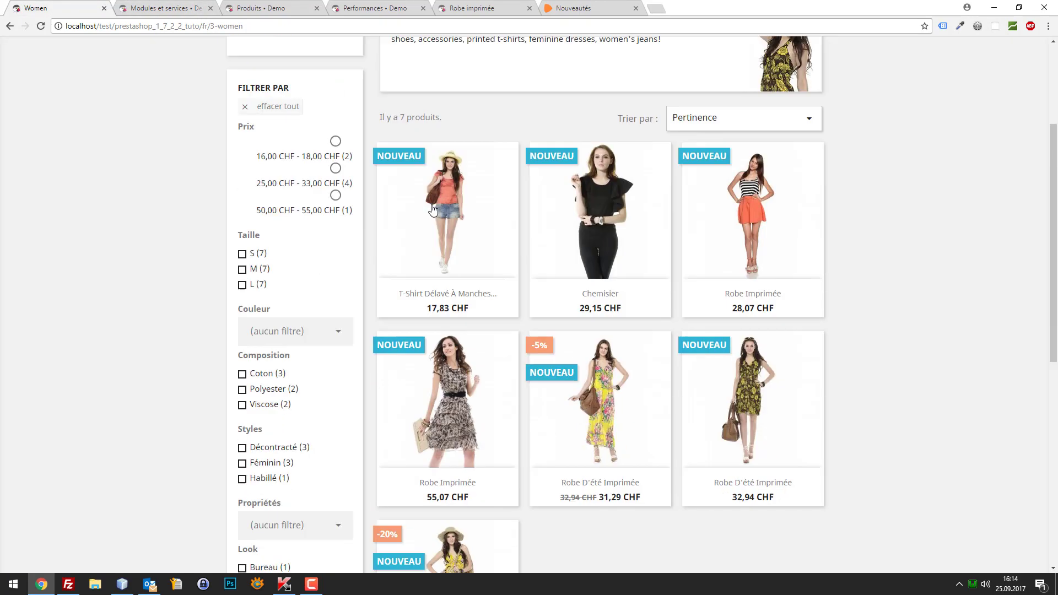
{"action": "left_click_drag", "start_coordinate": [446, 82], "coordinate": [393, 77]}
{"action": "scroll", "coordinate": [292, 232], "scroll_direction": "up", "scroll_amount": 1}
{"action": "left_click_drag", "start_coordinate": [267, 266], "coordinate": [255, 264]}
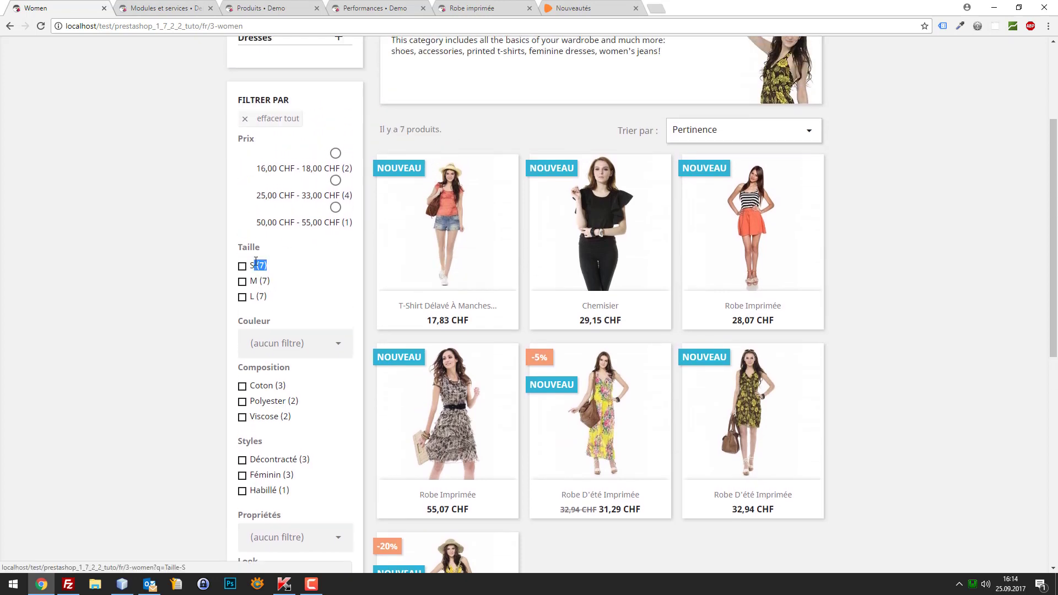
Set Afficher le nombre de produits correspondants to NON, save the Navigation à facettes parameters and reload the Women category to check its filters.
{"action": "left_click", "coordinate": [160, 8]}
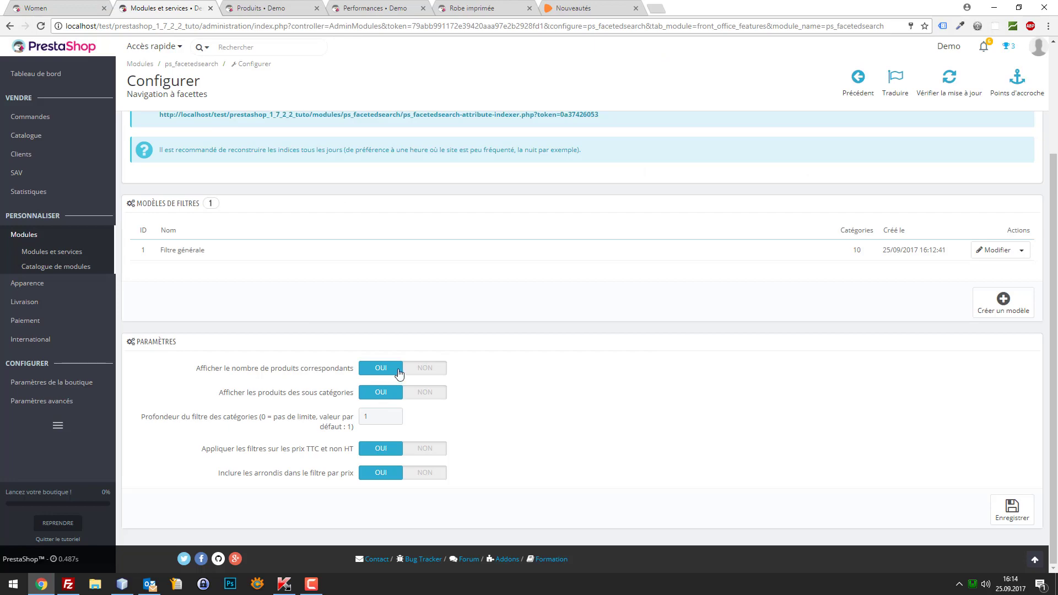
{"action": "left_click", "coordinate": [409, 370]}
{"action": "left_click", "coordinate": [1013, 508]}
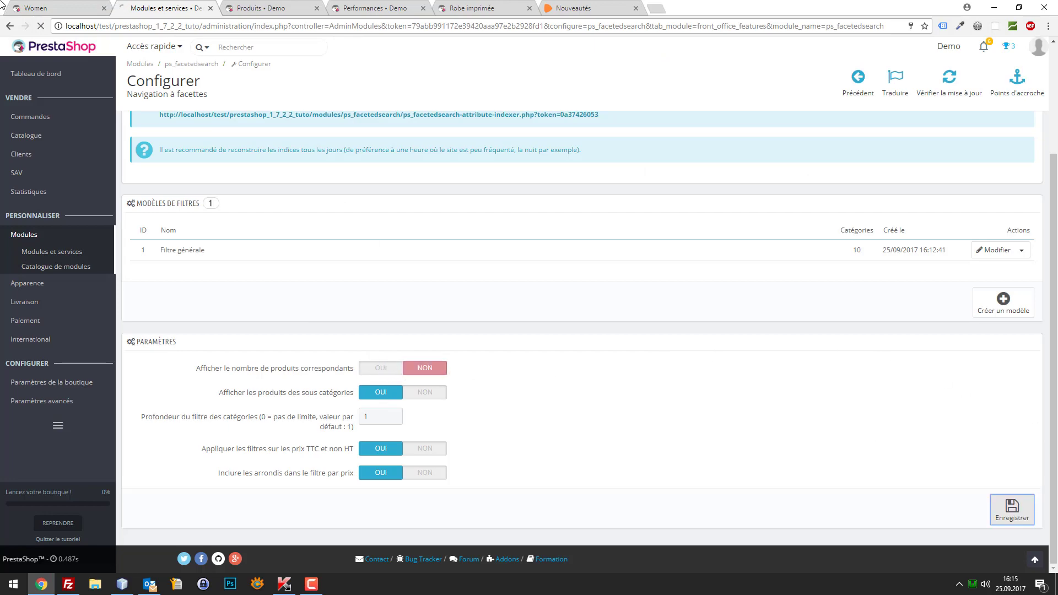
{"action": "left_click", "coordinate": [28, 8]}
{"action": "key", "text": "F5"}
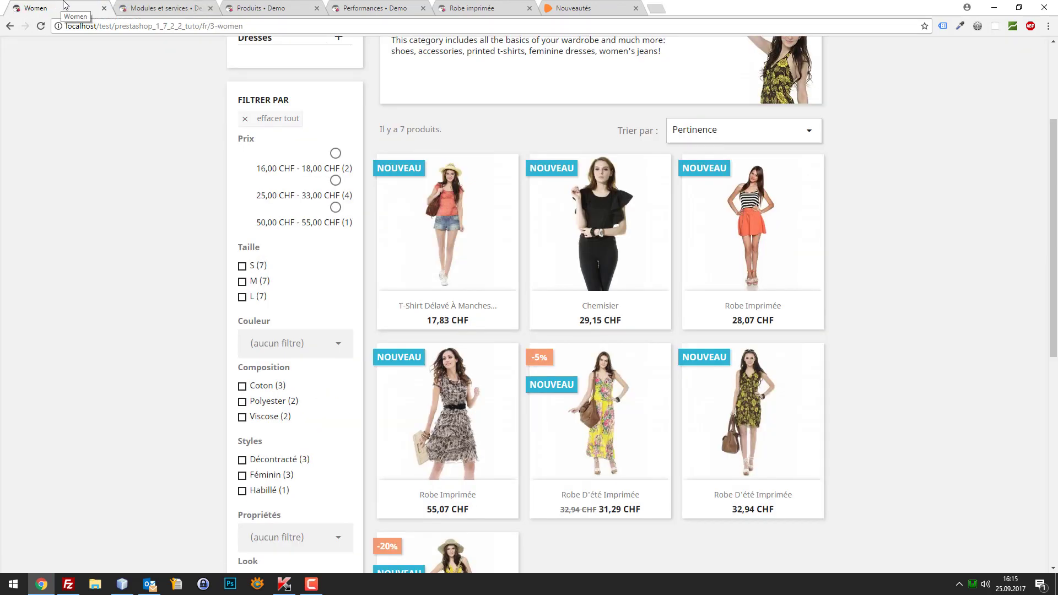
{"action": "key", "text": "F5"}
{"action": "key", "text": "F5"}
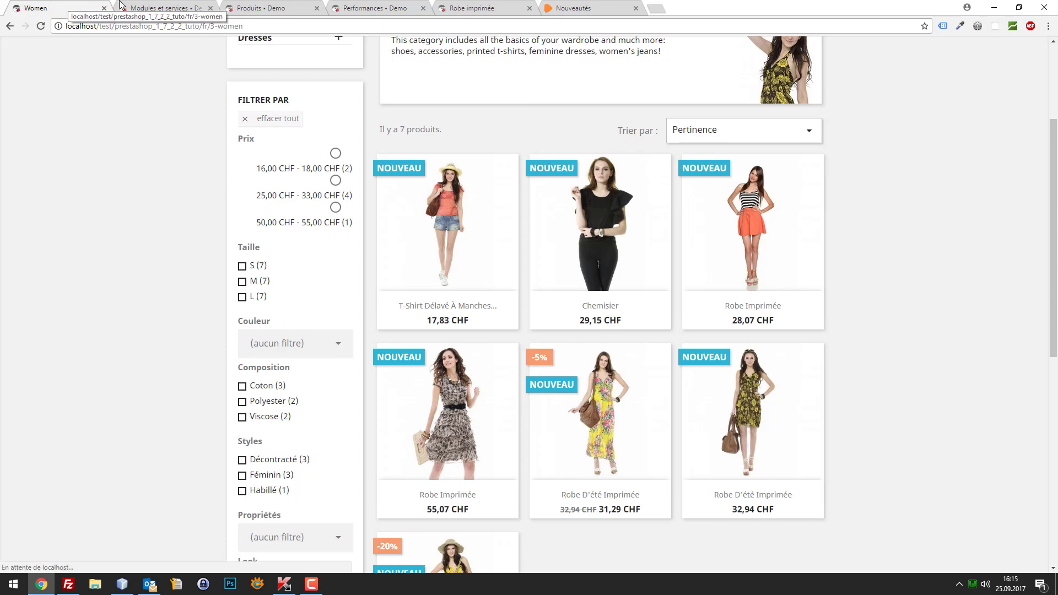
Set Afficher le nombre de produits correspondants back to OUI and save the Navigation à facettes parameters.
{"action": "left_click", "coordinate": [122, 6]}
{"action": "scroll", "coordinate": [699, 407], "scroll_direction": "down", "scroll_amount": 3}
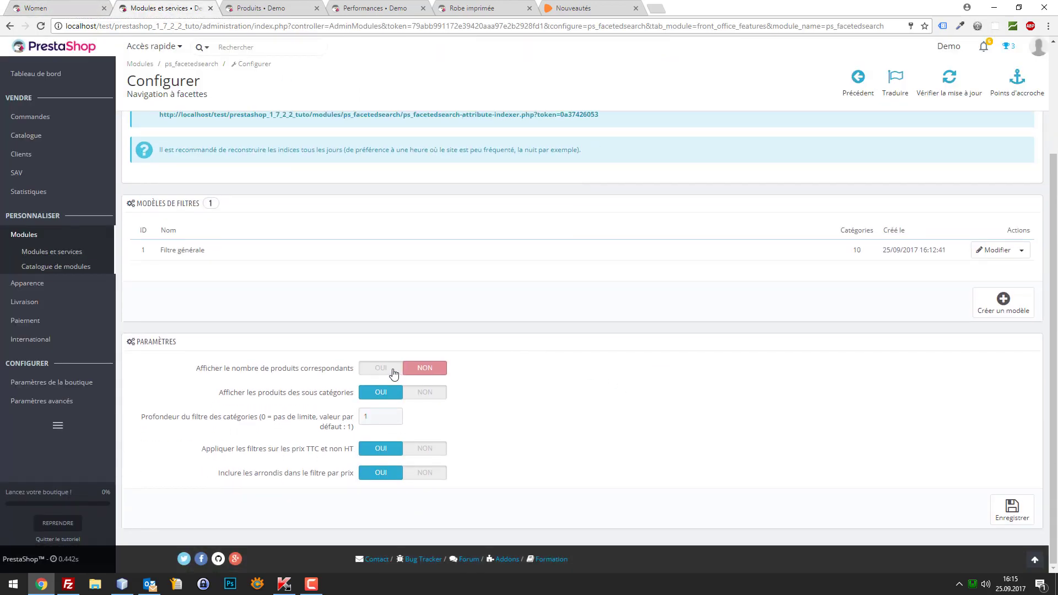
{"action": "left_click", "coordinate": [392, 369]}
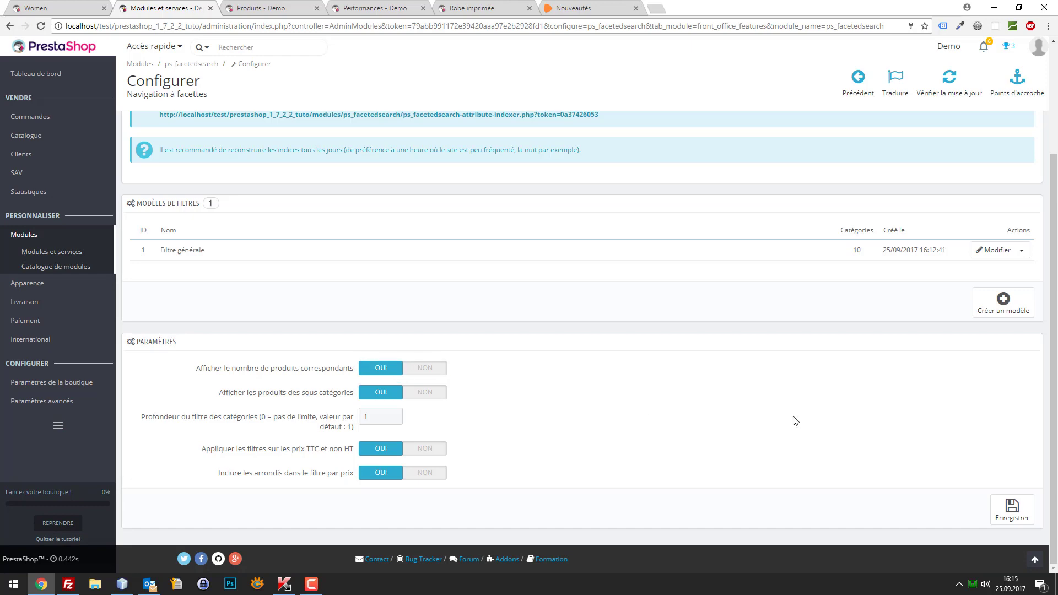
{"action": "left_click", "coordinate": [1010, 510]}
Examine the Afficher les produits des sous catégories parameter against the products listed on the Women category page.
{"action": "left_click_drag", "start_coordinate": [218, 398], "coordinate": [347, 395]}
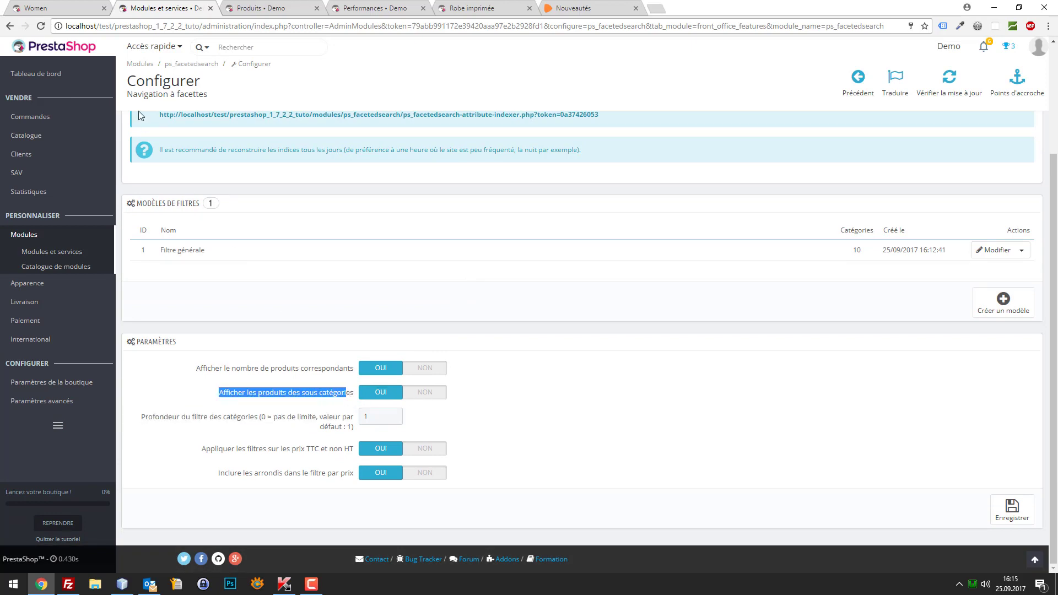
{"action": "left_click", "coordinate": [88, 7]}
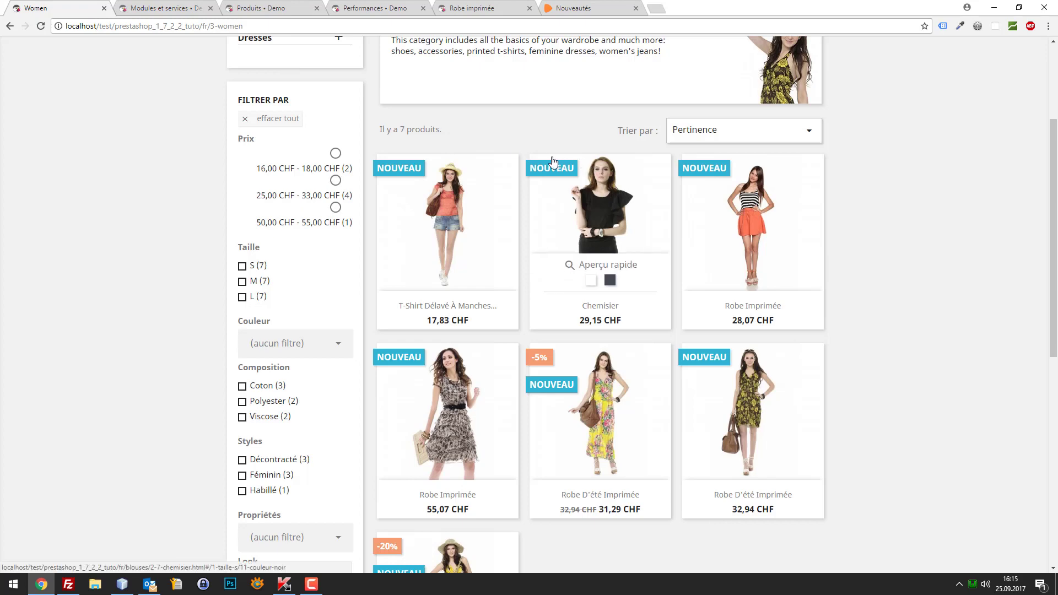
{"action": "left_click", "coordinate": [183, 7]}
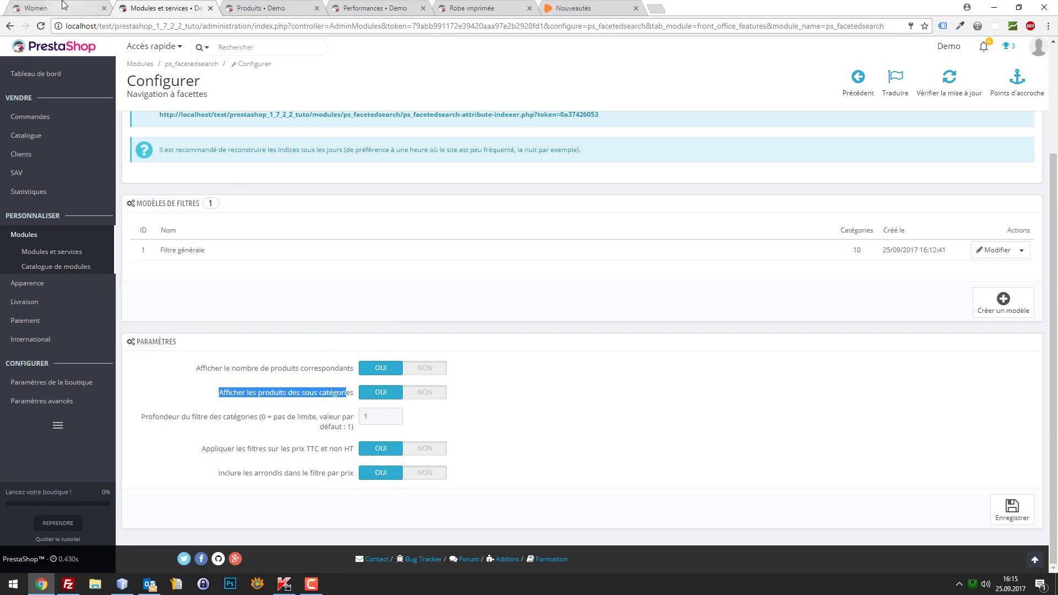
{"action": "left_click", "coordinate": [83, 6]}
{"action": "mouse_move", "coordinate": [337, 89]}
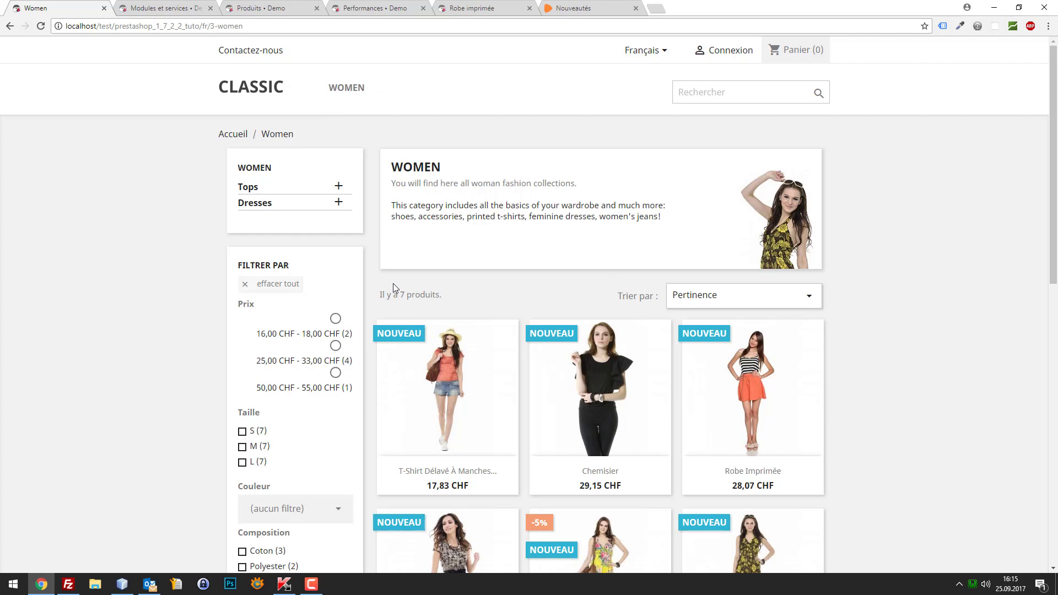
{"action": "mouse_move", "coordinate": [468, 375]}
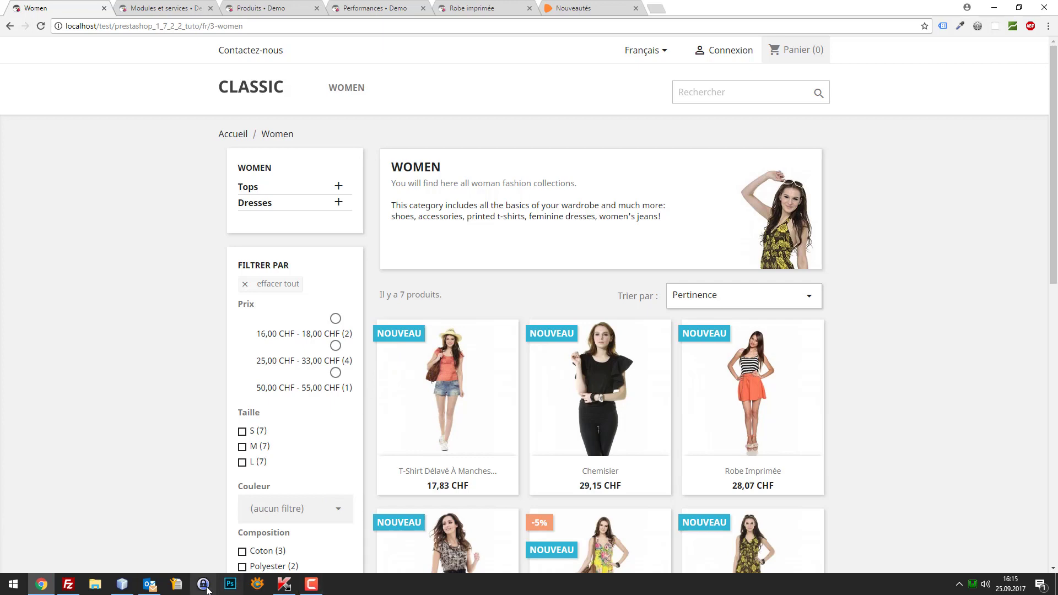
Review the price tax and rounding parameters and the index section of Navigation à facettes, and revisit the Women category.
{"action": "left_click", "coordinate": [172, 5]}
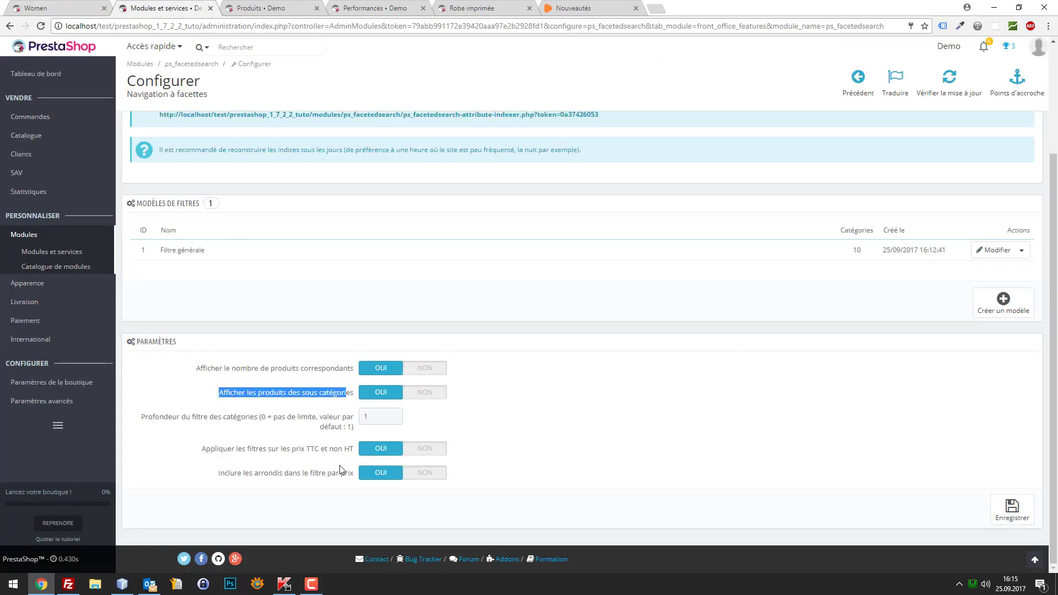
{"action": "left_click", "coordinate": [353, 455]}
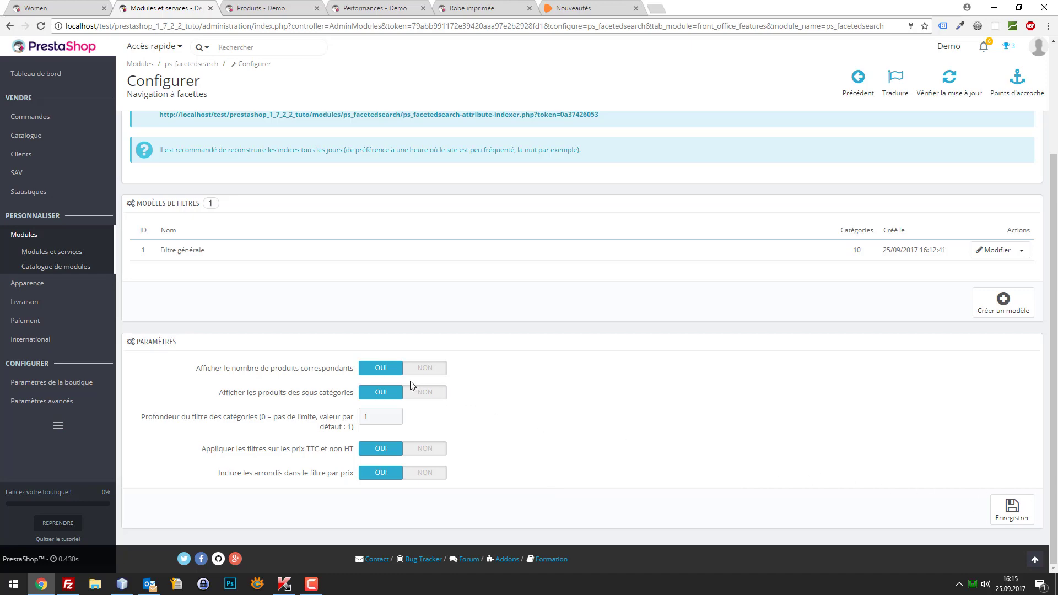
{"action": "scroll", "coordinate": [324, 367], "scroll_direction": "up", "scroll_amount": 3}
{"action": "scroll", "coordinate": [313, 375], "scroll_direction": "down", "scroll_amount": 3}
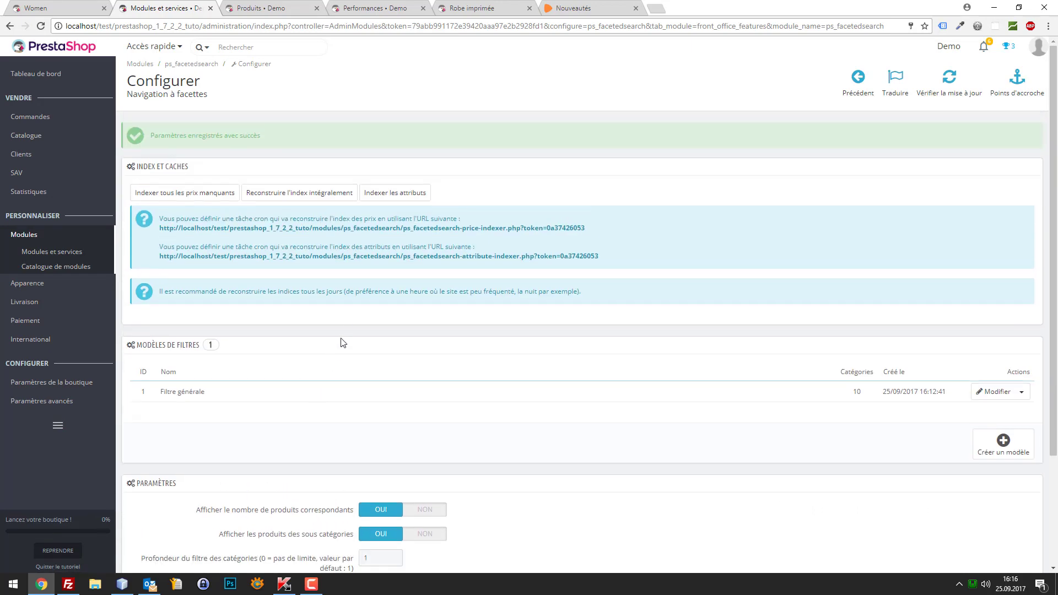
{"action": "left_click", "coordinate": [58, 5]}
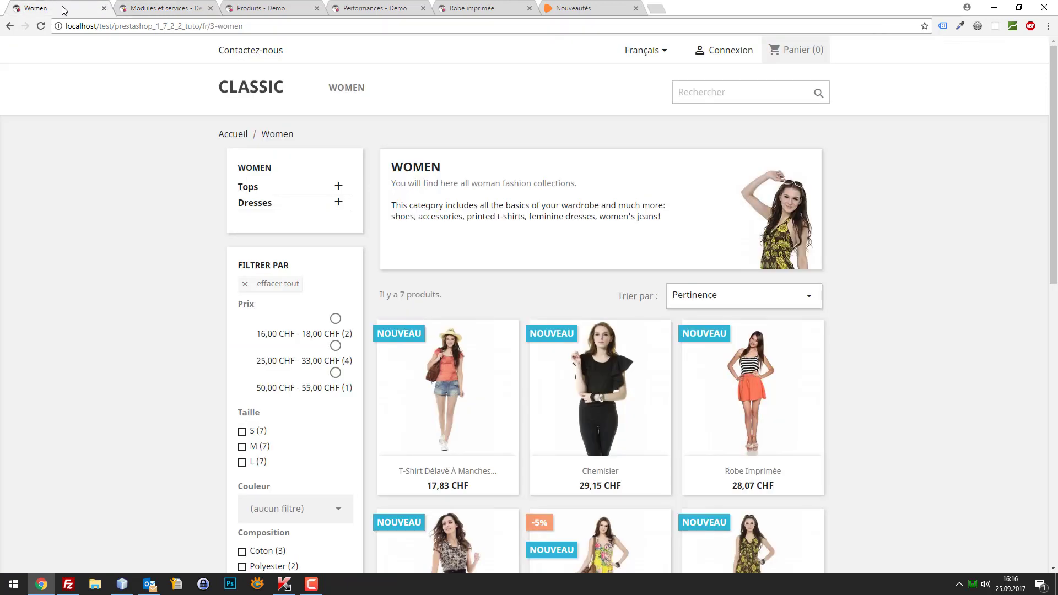
Index the missing prices, rebuild the full index and index the attributes in Navigation à facettes, running each twice.
{"action": "left_click", "coordinate": [157, 5]}
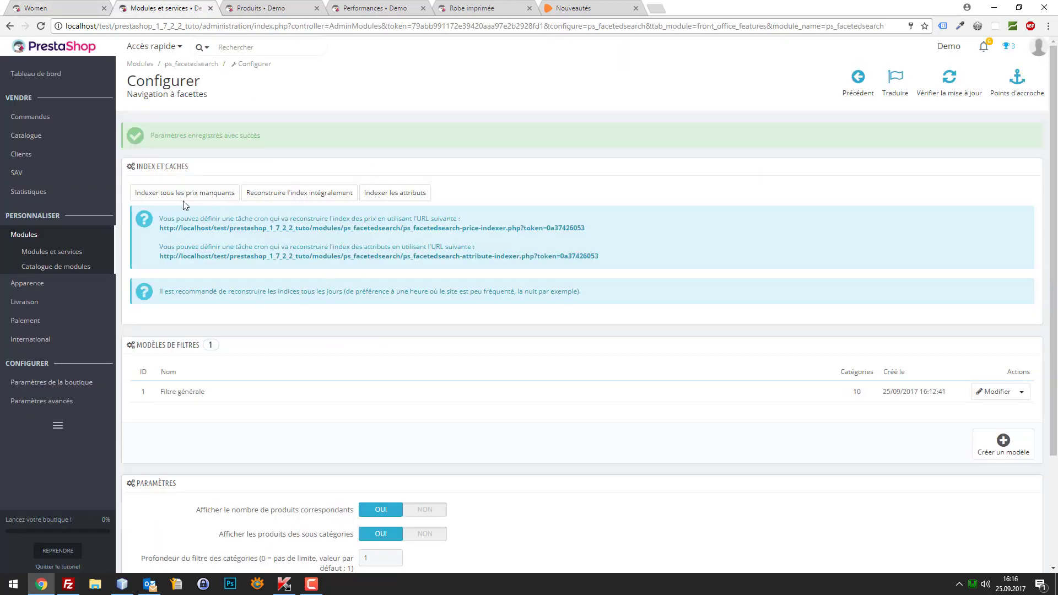
{"action": "left_click", "coordinate": [204, 193]}
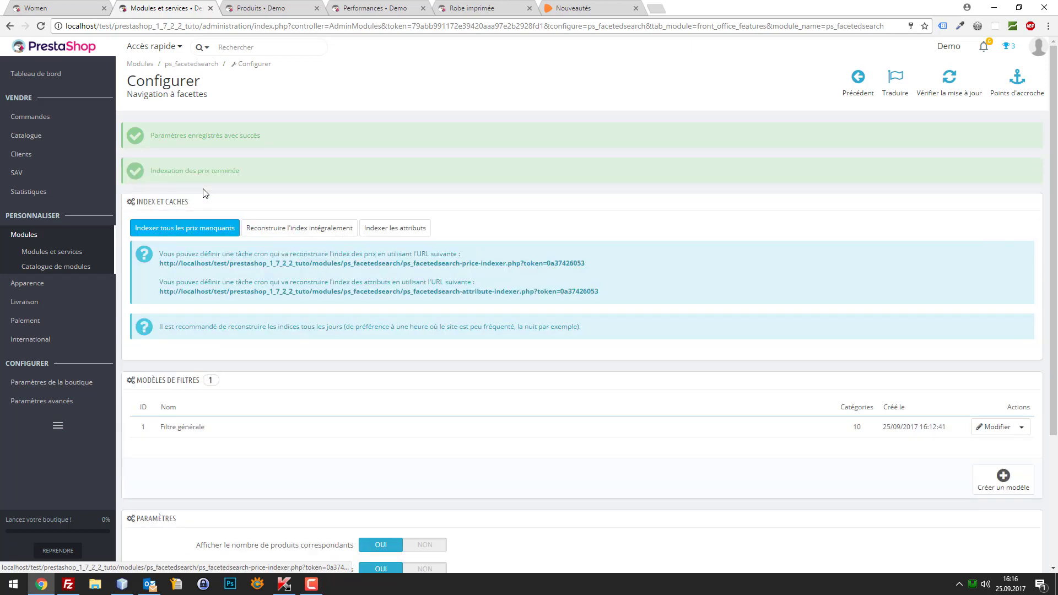
{"action": "left_click", "coordinate": [306, 230]}
{"action": "left_click", "coordinate": [389, 228]}
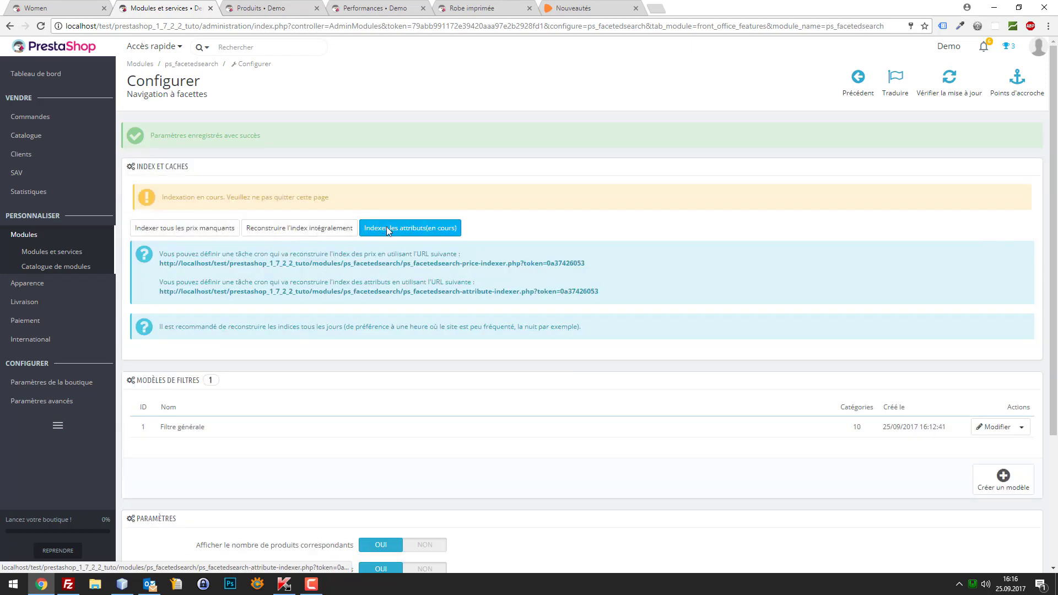
{"action": "left_click", "coordinate": [176, 231]}
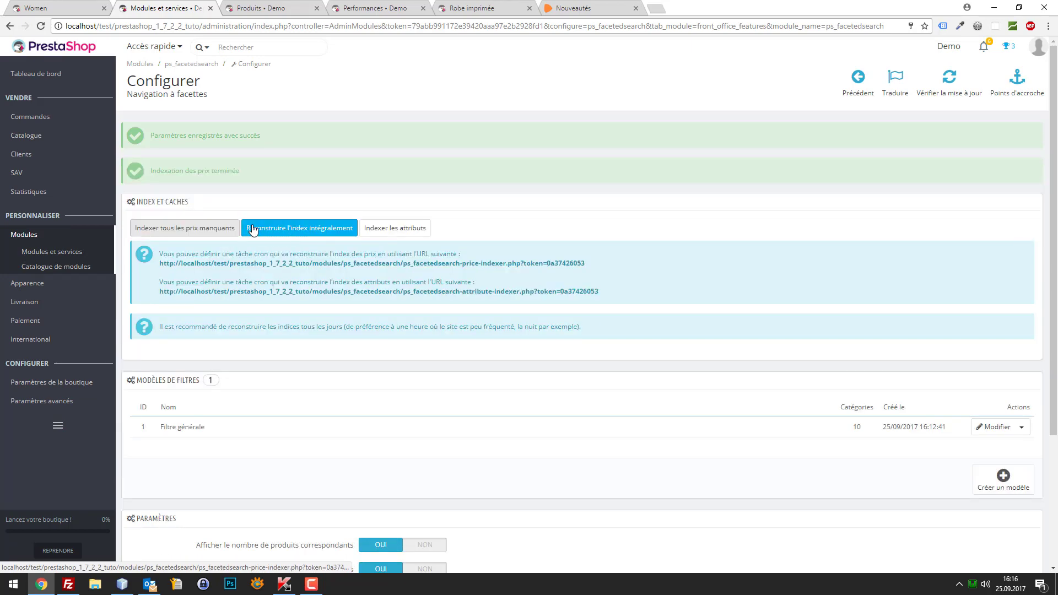
{"action": "left_click", "coordinate": [248, 230]}
{"action": "left_click", "coordinate": [385, 228]}
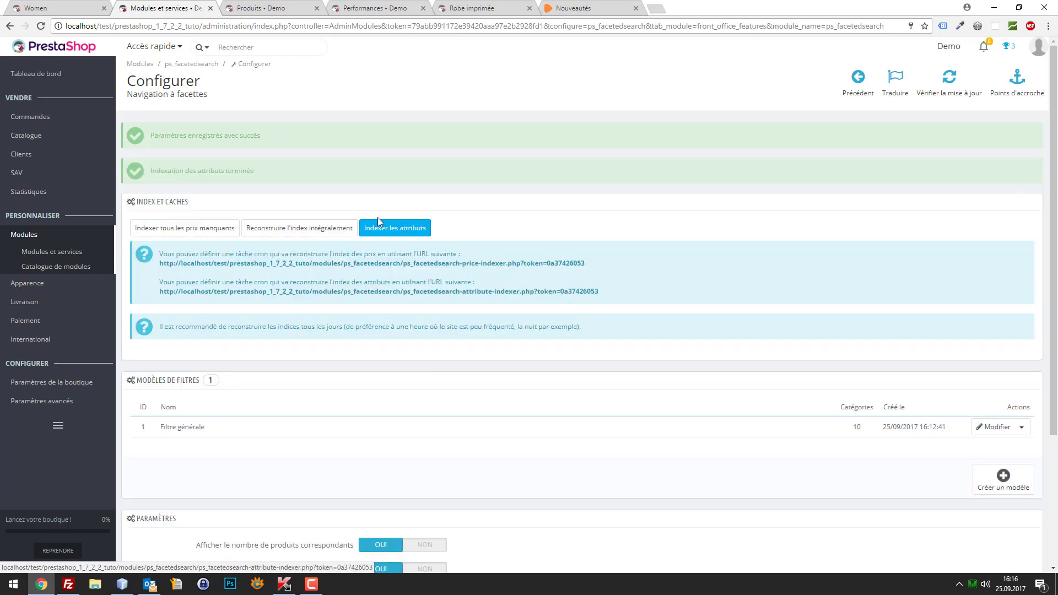
Clear all filters on the Women category and reload the page with the browser's developer tools open.
{"action": "left_click", "coordinate": [82, 7]}
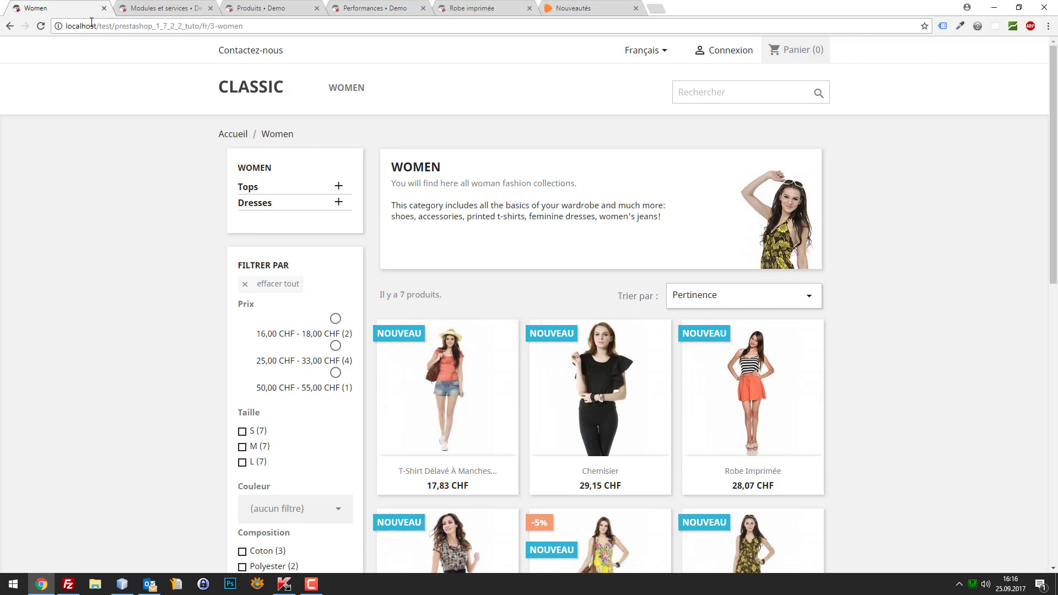
{"action": "key", "text": "F12"}
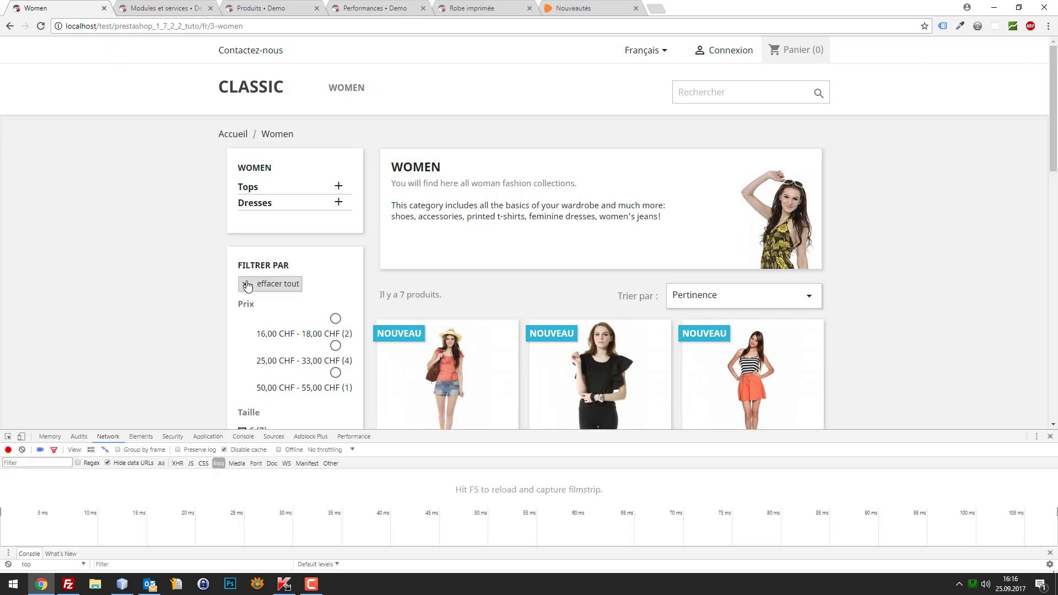
{"action": "left_click", "coordinate": [245, 285]}
{"action": "key", "text": "F5"}
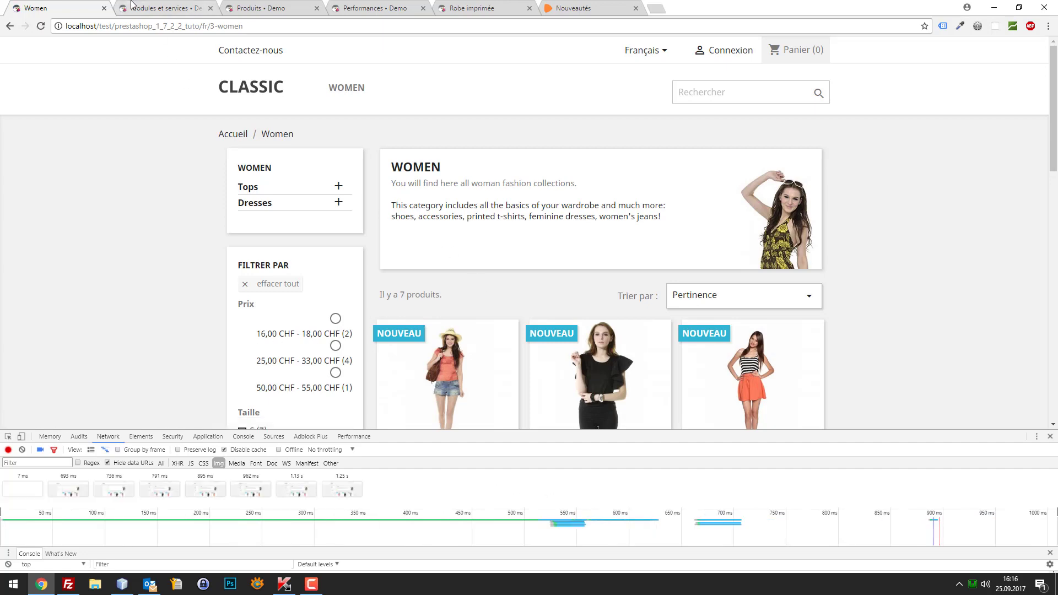
Review the indexing options and the cron task URLs for price and attribute indexing in Navigation à facettes.
{"action": "key", "text": "ctrl+Tab"}
{"action": "key", "text": "ctrl+shift+Tab"}
{"action": "key", "text": "ctrl+Tab"}
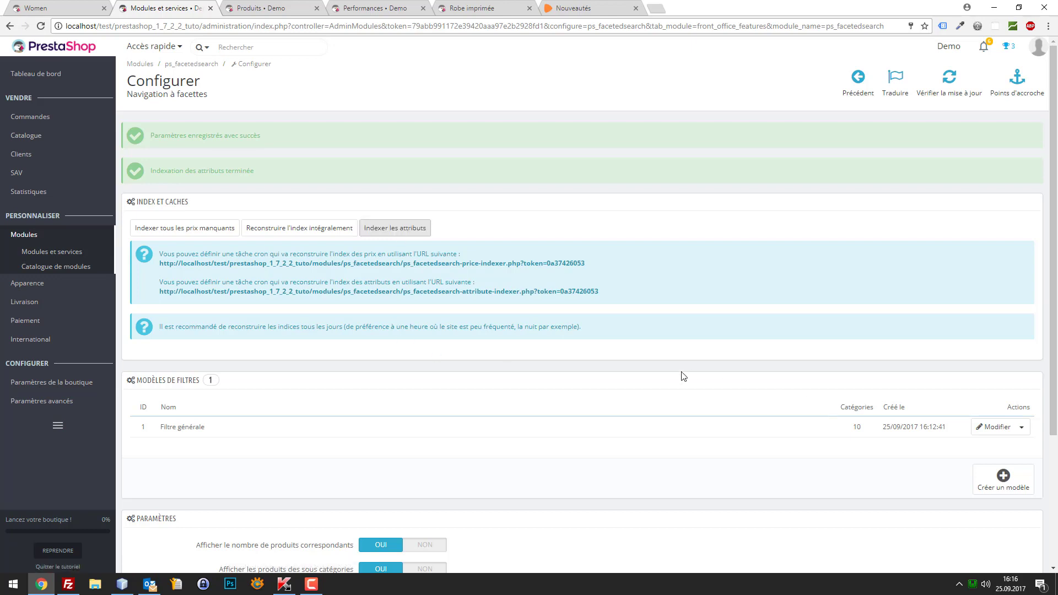
{"action": "left_click", "coordinate": [188, 229]}
{"action": "left_click", "coordinate": [395, 228]}
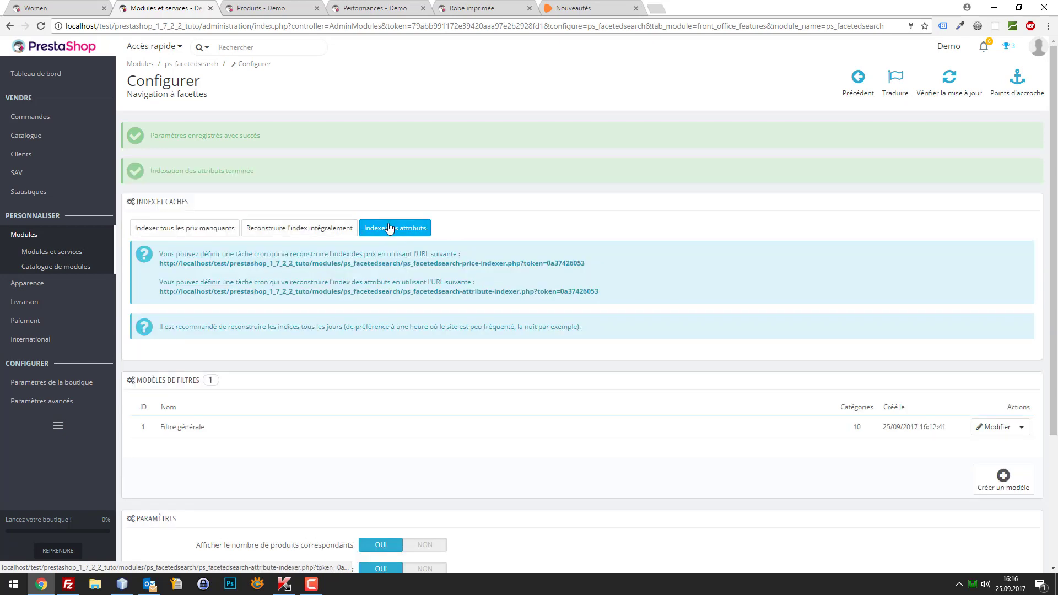
{"action": "left_click_drag", "start_coordinate": [155, 263], "coordinate": [583, 263]}
{"action": "left_click_drag", "start_coordinate": [477, 282], "coordinate": [160, 263]}
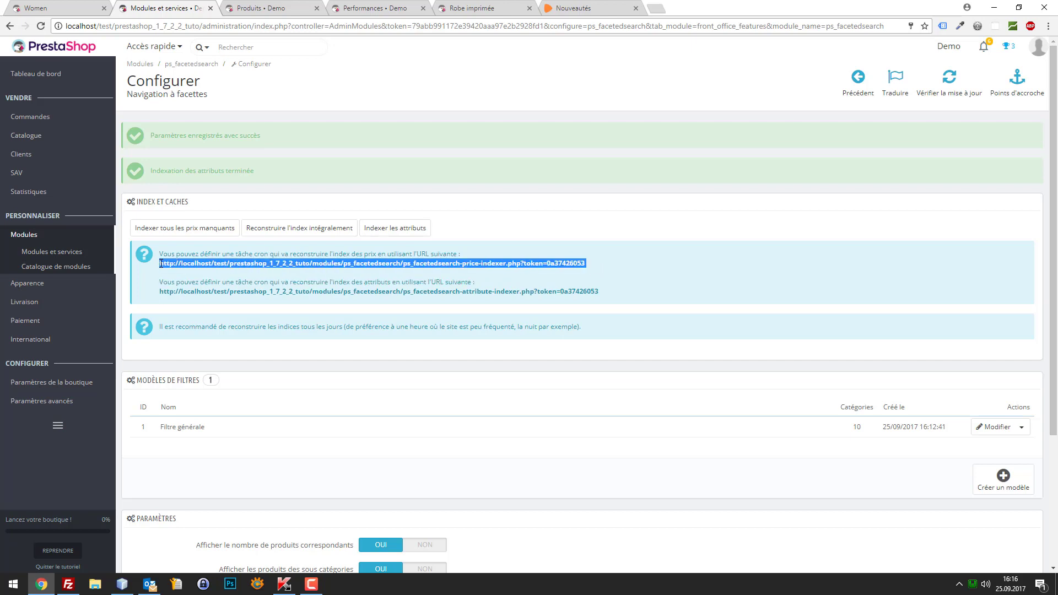
{"action": "left_click_drag", "start_coordinate": [605, 301], "coordinate": [164, 298]}
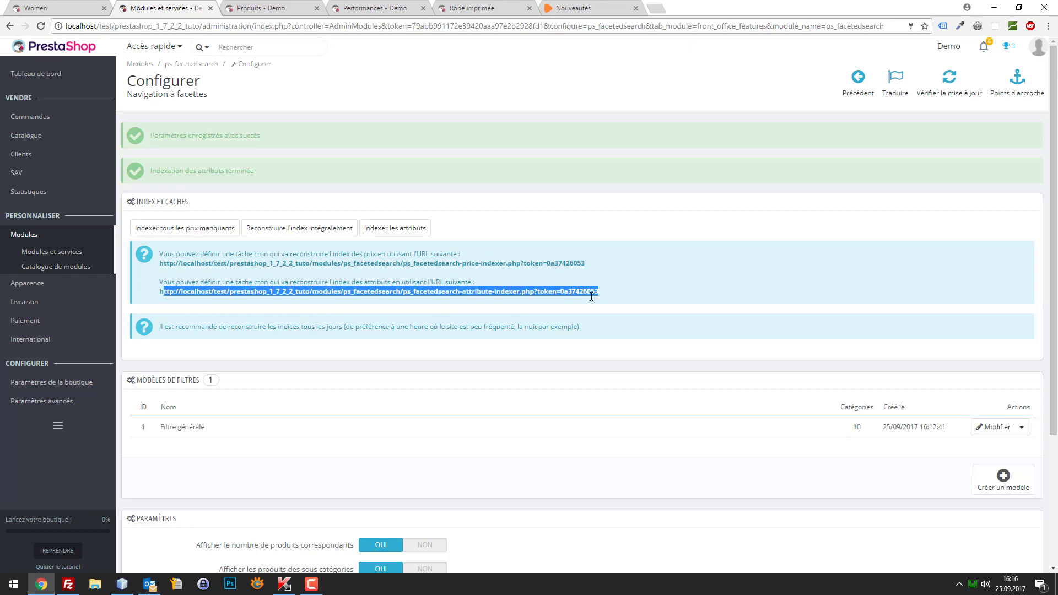
{"action": "left_click_drag", "start_coordinate": [612, 292], "coordinate": [132, 308]}
Delete the Filtre générale filter template and confirm the deletion.
{"action": "left_click", "coordinate": [1023, 429]}
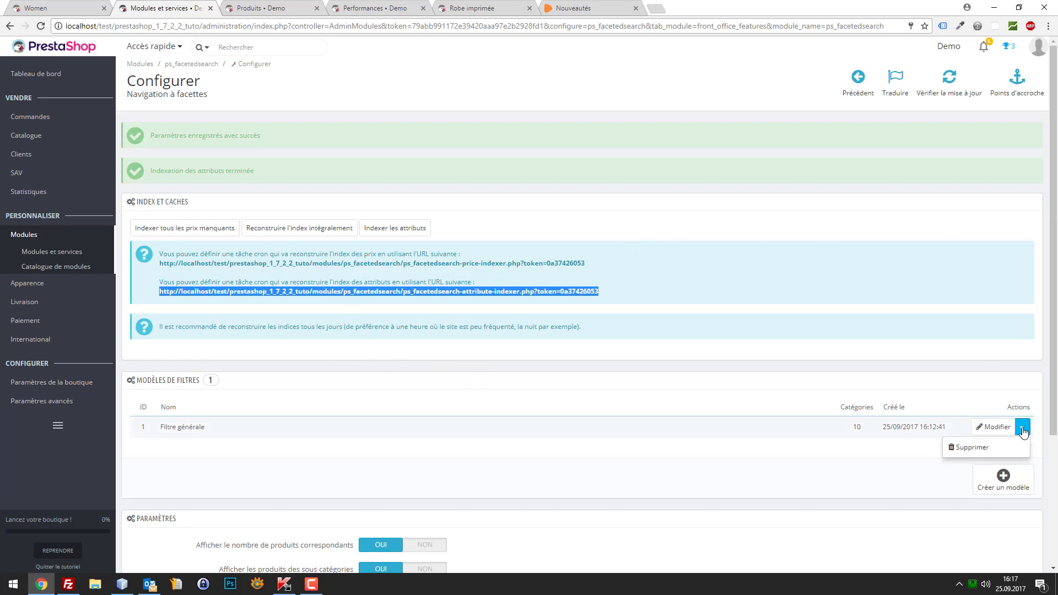
{"action": "left_click", "coordinate": [970, 448]}
{"action": "left_click", "coordinate": [574, 90]}
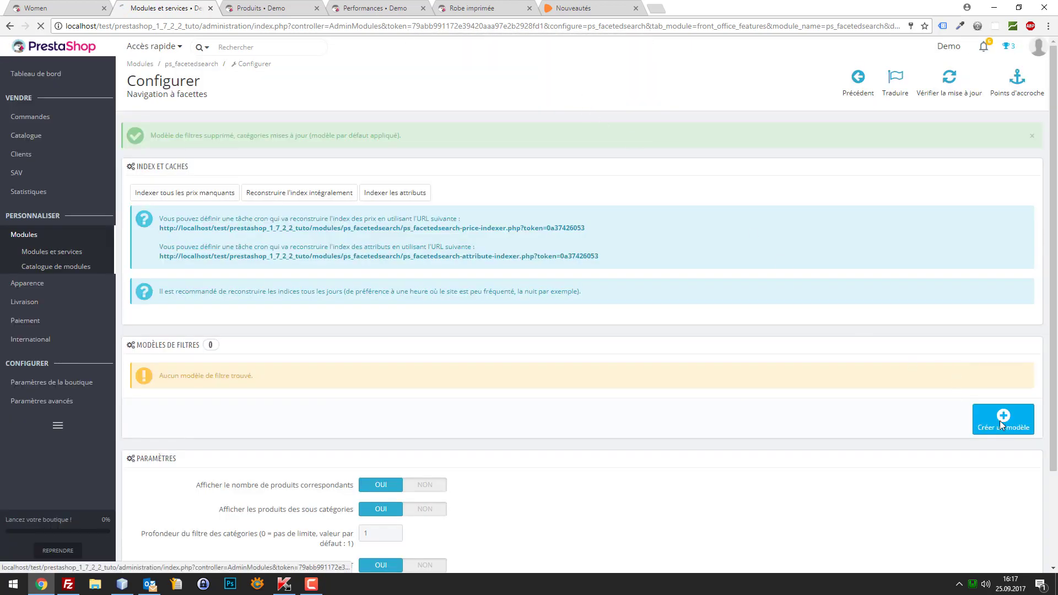
Create a new filter template, select all categories for it and expand the category tree.
{"action": "left_click", "coordinate": [1000, 421]}
{"action": "scroll", "coordinate": [419, 275], "scroll_direction": "down", "scroll_amount": 1}
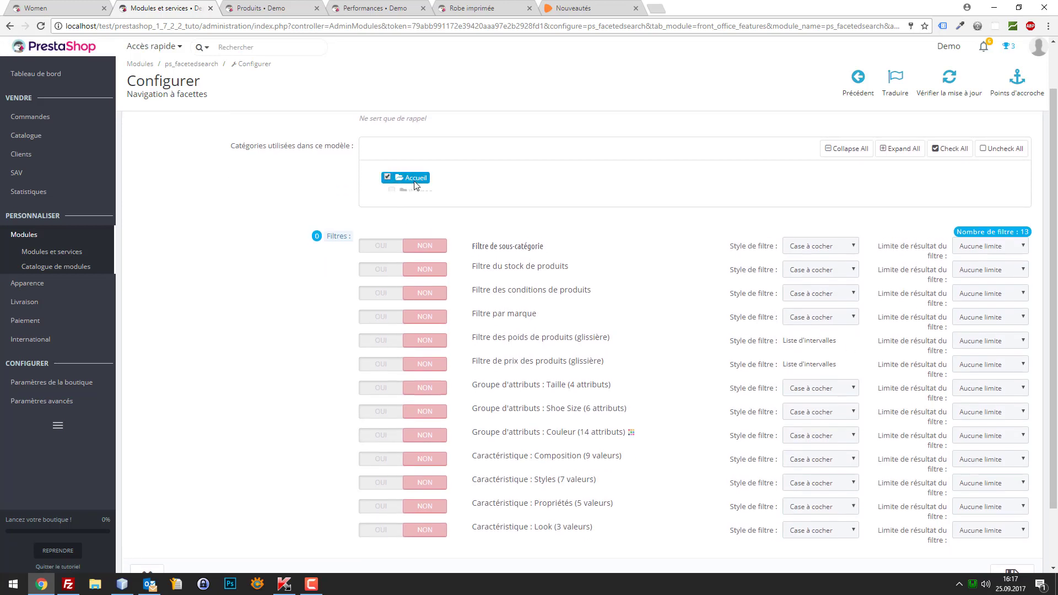
{"action": "left_click", "coordinate": [951, 149]}
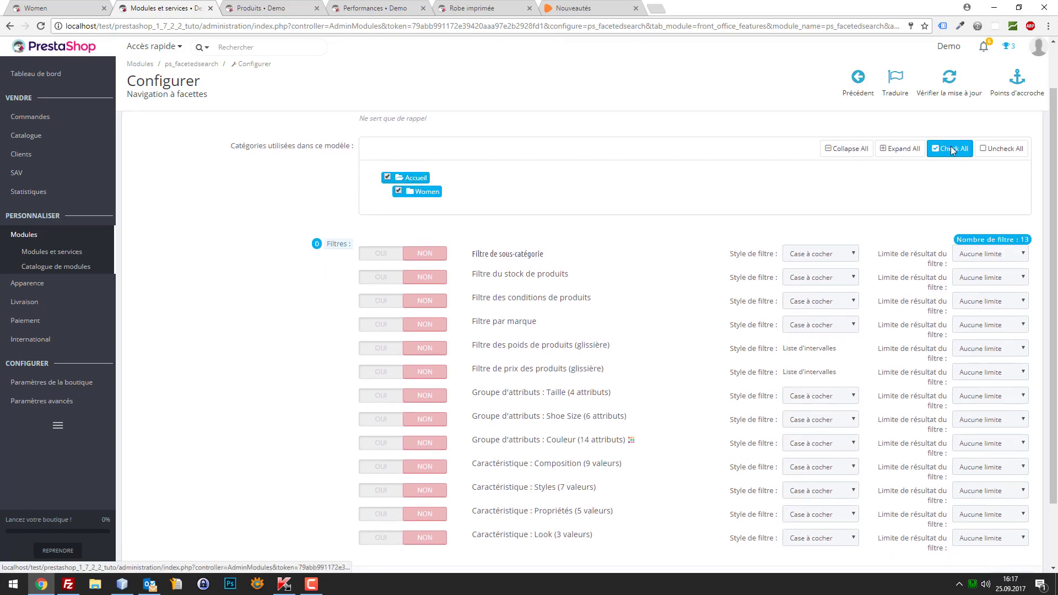
{"action": "left_click", "coordinate": [878, 149]}
{"action": "scroll", "coordinate": [689, 330], "scroll_direction": "down", "scroll_amount": 3}
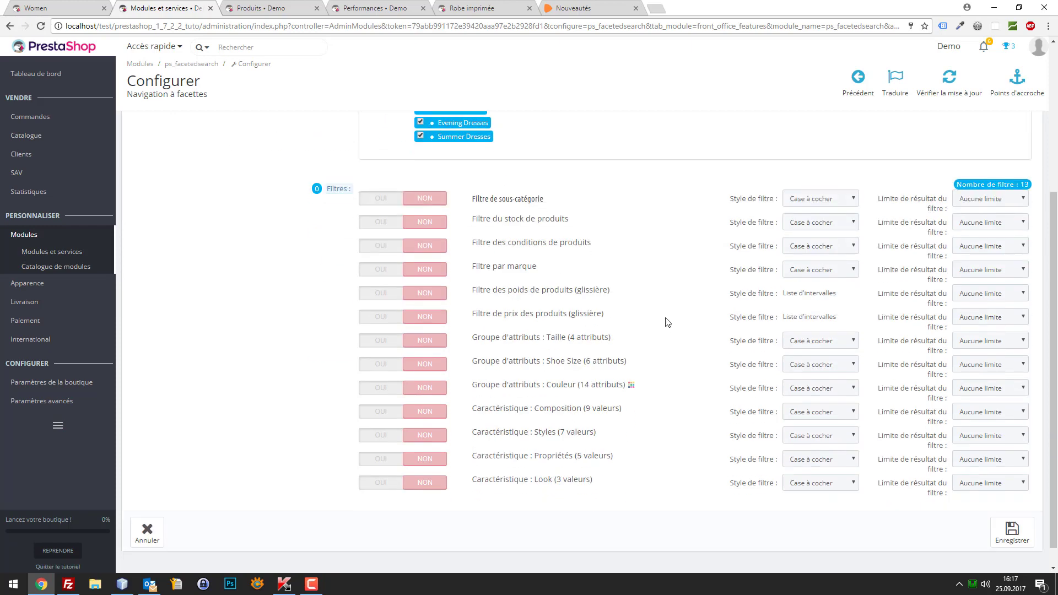
{"action": "scroll", "coordinate": [513, 342], "scroll_direction": "up", "scroll_amount": 1}
{"action": "scroll", "coordinate": [496, 337], "scroll_direction": "down", "scroll_amount": 1}
{"action": "scroll", "coordinate": [435, 418], "scroll_direction": "up", "scroll_amount": 1}
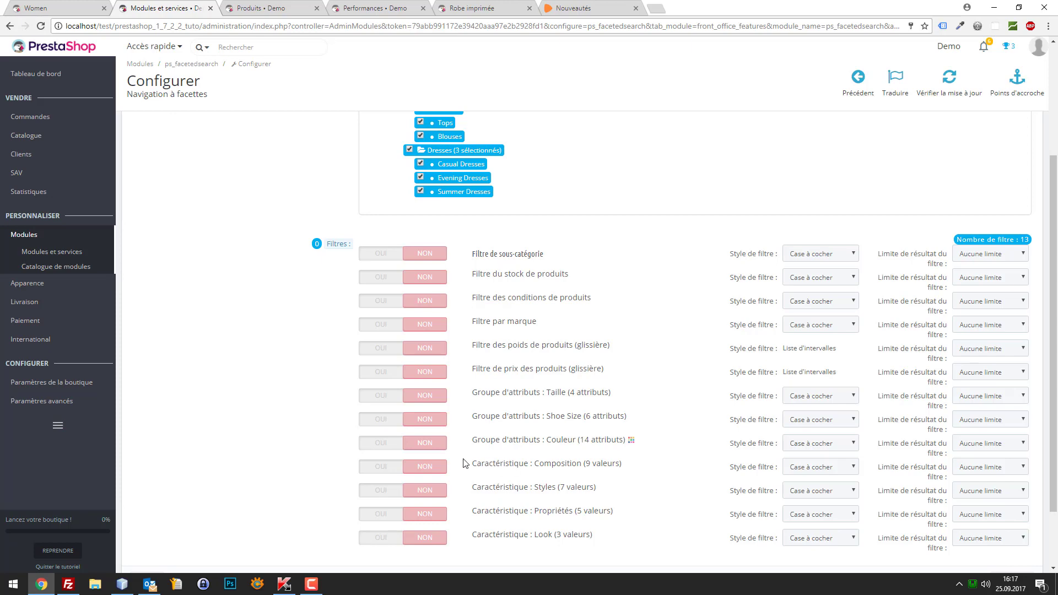
Enable the product price filter in the new template and save it.
{"action": "left_click", "coordinate": [393, 372]}
{"action": "scroll", "coordinate": [393, 372], "scroll_direction": "down", "scroll_amount": 2}
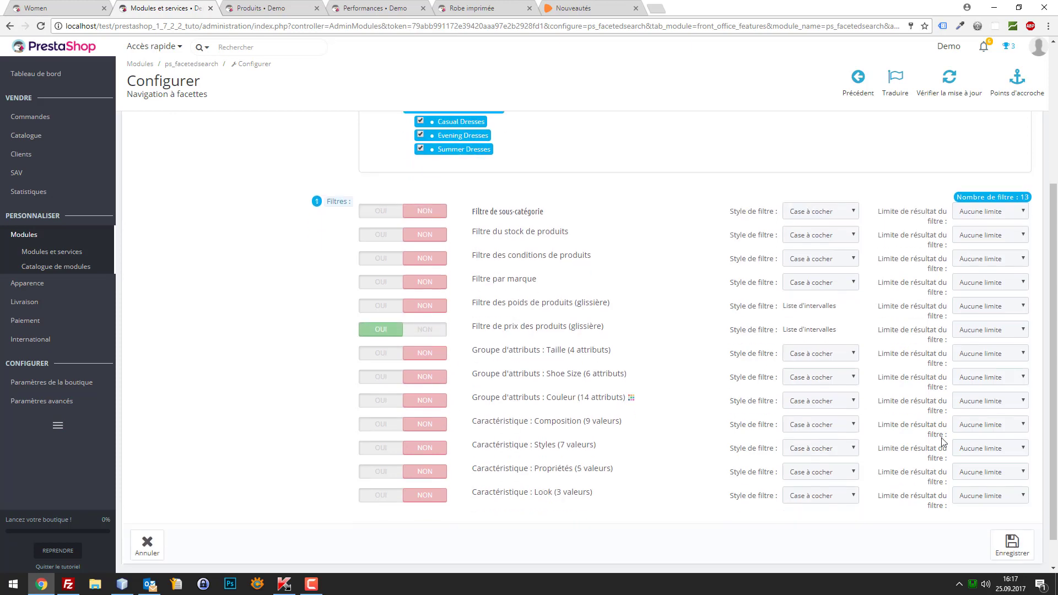
{"action": "left_click", "coordinate": [1012, 512]}
Reload the Women category, test the 16,00 CHF - 18,00 CHF price filter and clear all filters.
{"action": "left_click", "coordinate": [66, 6]}
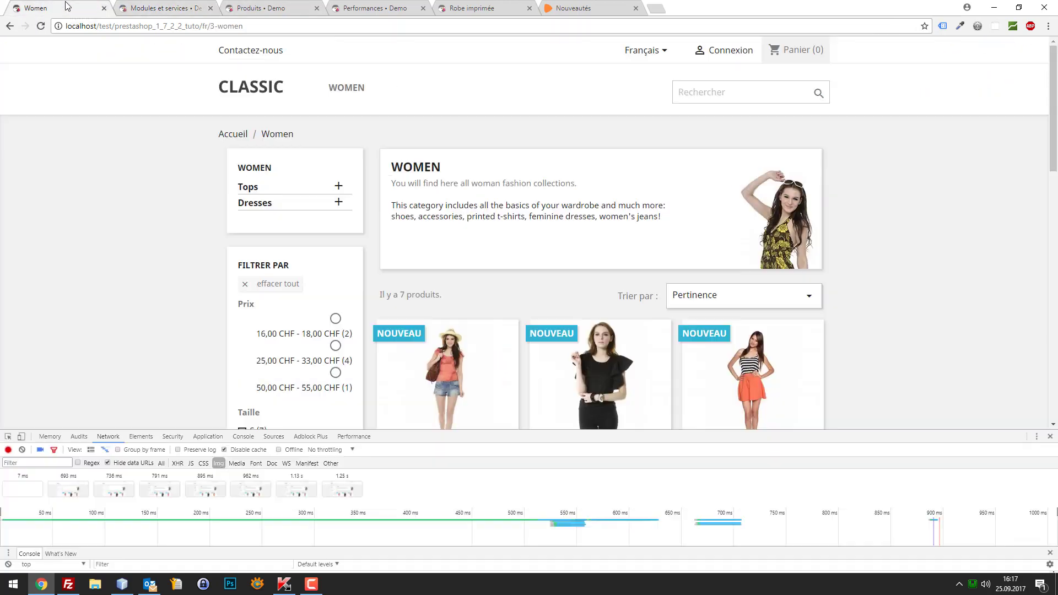
{"action": "key", "text": "F5"}
{"action": "key", "text": "F5"}
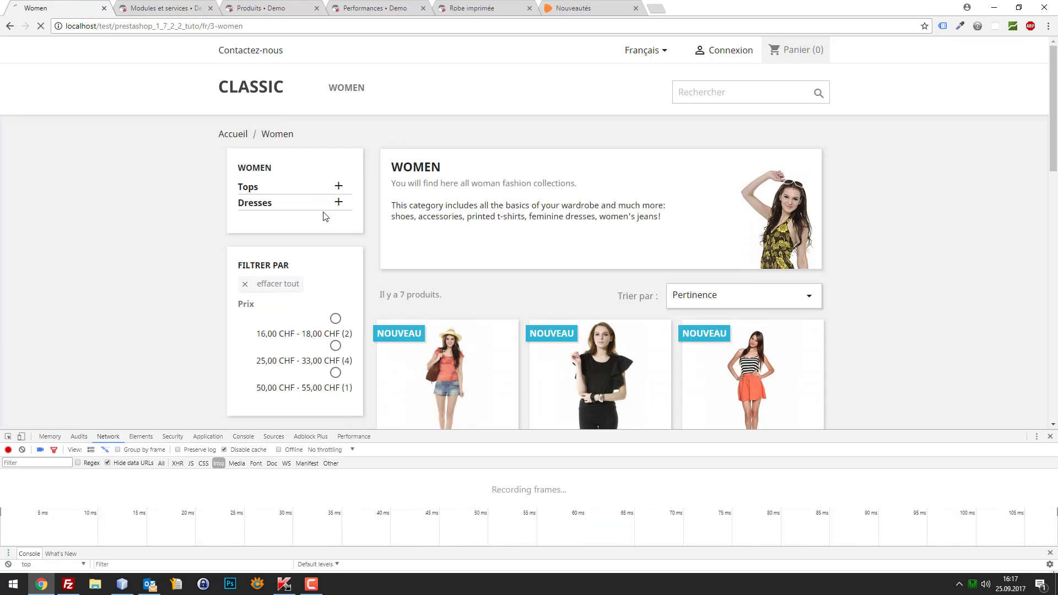
{"action": "left_click", "coordinate": [337, 156]}
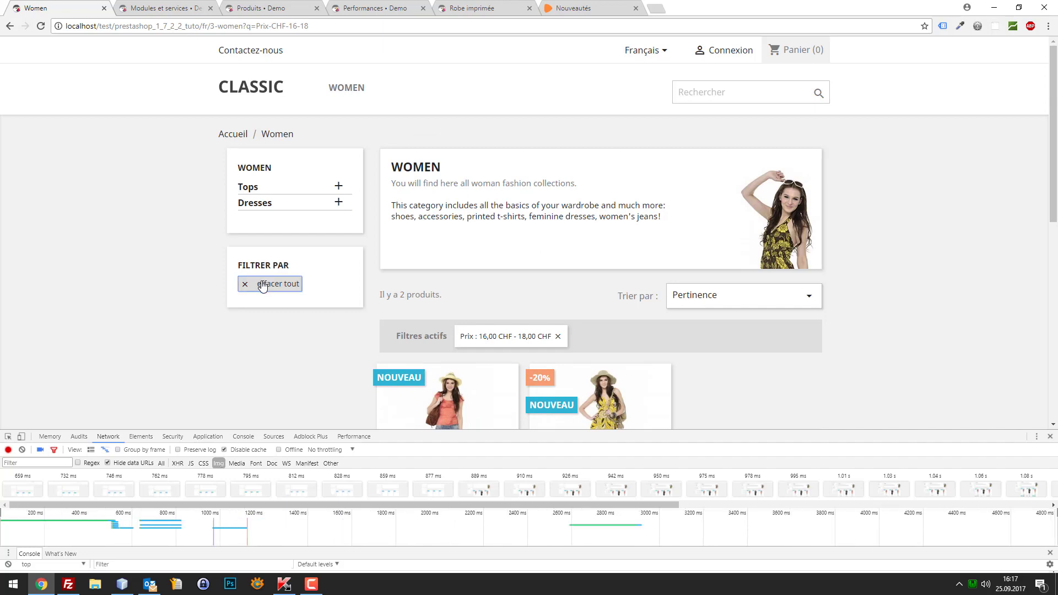
{"action": "left_click", "coordinate": [262, 286]}
{"action": "scroll", "coordinate": [252, 295], "scroll_direction": "down", "scroll_amount": 2}
Open the Mon modèle 2017-09-25 filter template for editing and examine the filter styles of its price and brand filters.
{"action": "left_click", "coordinate": [170, 7]}
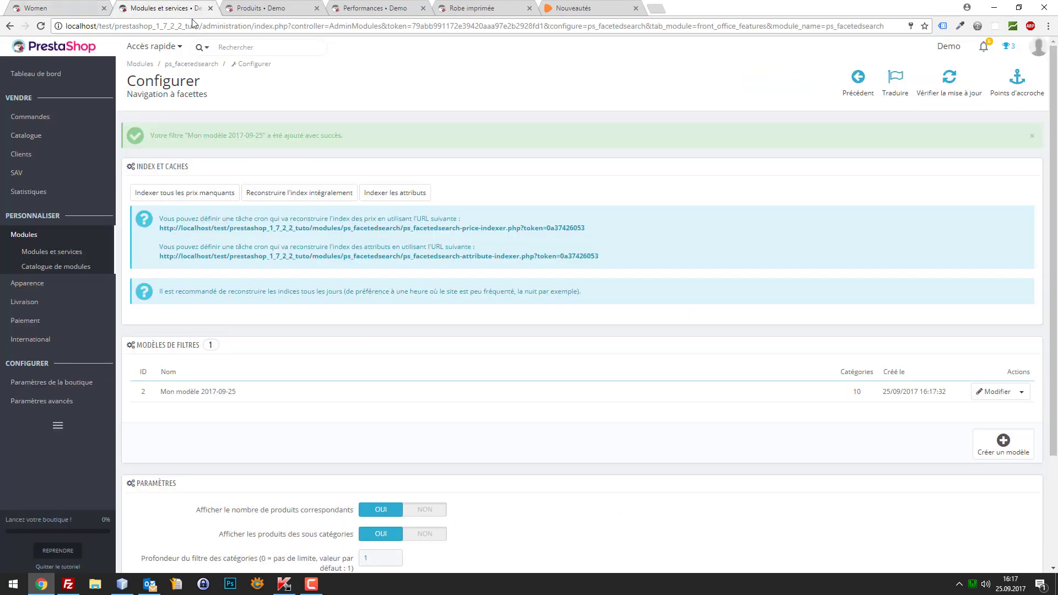
{"action": "left_click", "coordinate": [986, 391]}
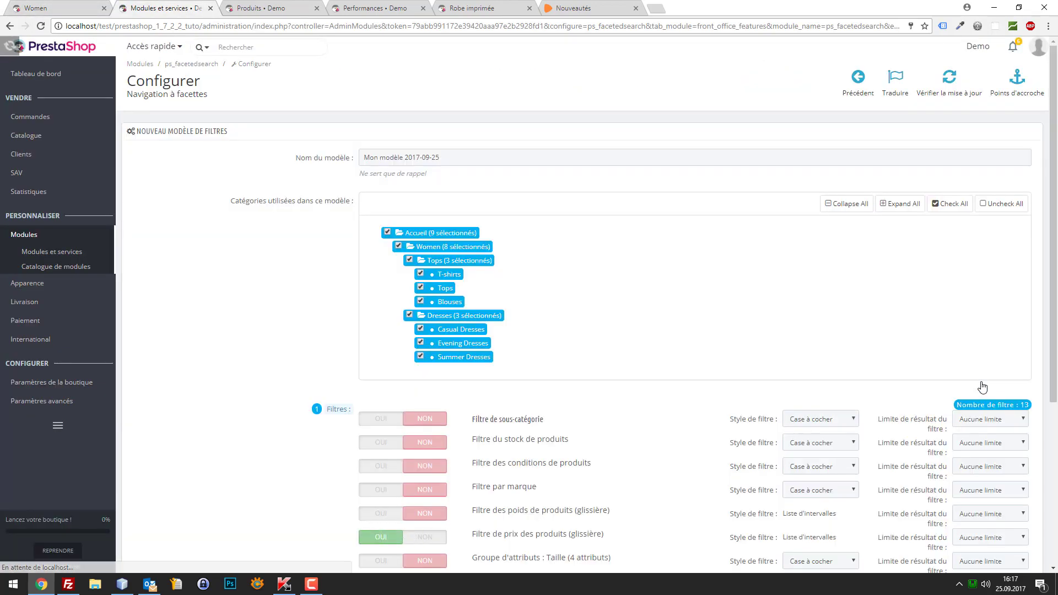
{"action": "scroll", "coordinate": [931, 388], "scroll_direction": "down", "scroll_amount": 2}
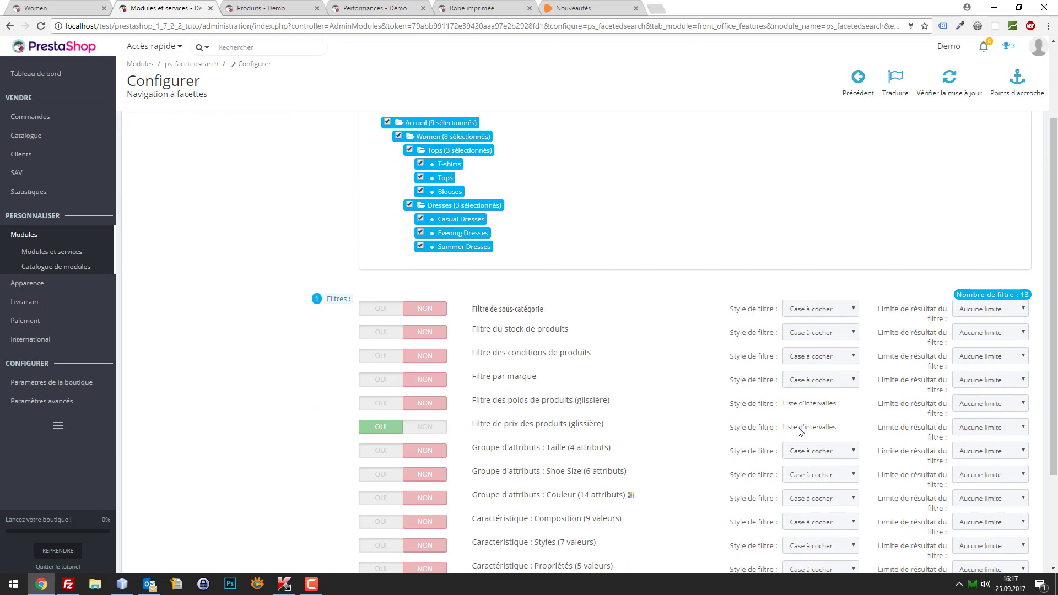
{"action": "left_click_drag", "start_coordinate": [789, 429], "coordinate": [832, 432]}
{"action": "left_click", "coordinate": [829, 380]}
{"action": "left_click", "coordinate": [830, 381]}
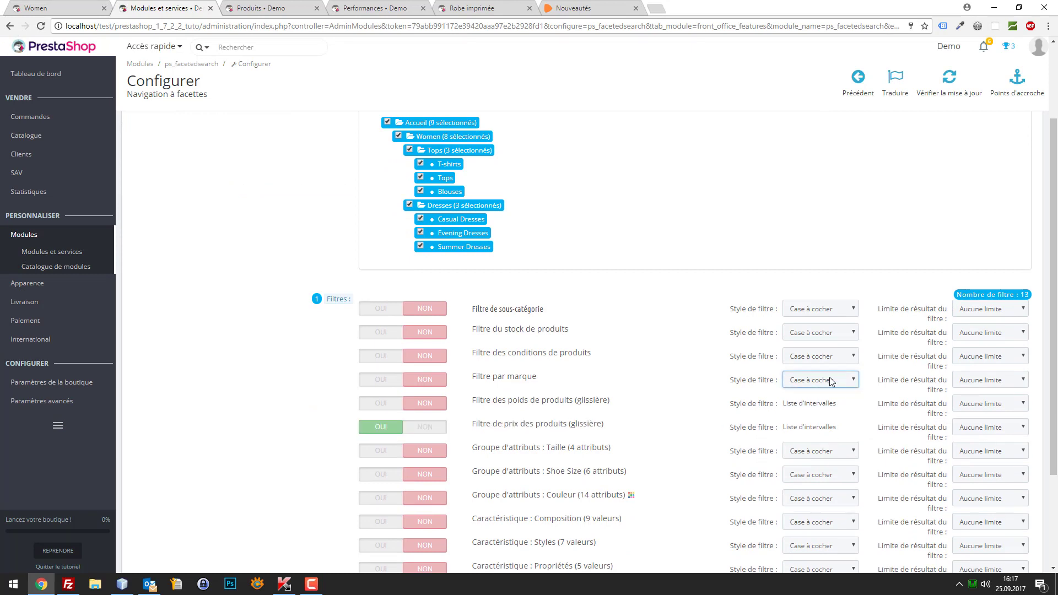
{"action": "left_click", "coordinate": [830, 381]}
{"action": "left_click", "coordinate": [830, 381]}
Set the price filter's result limit to 20 and save the template.
{"action": "left_click", "coordinate": [994, 427]}
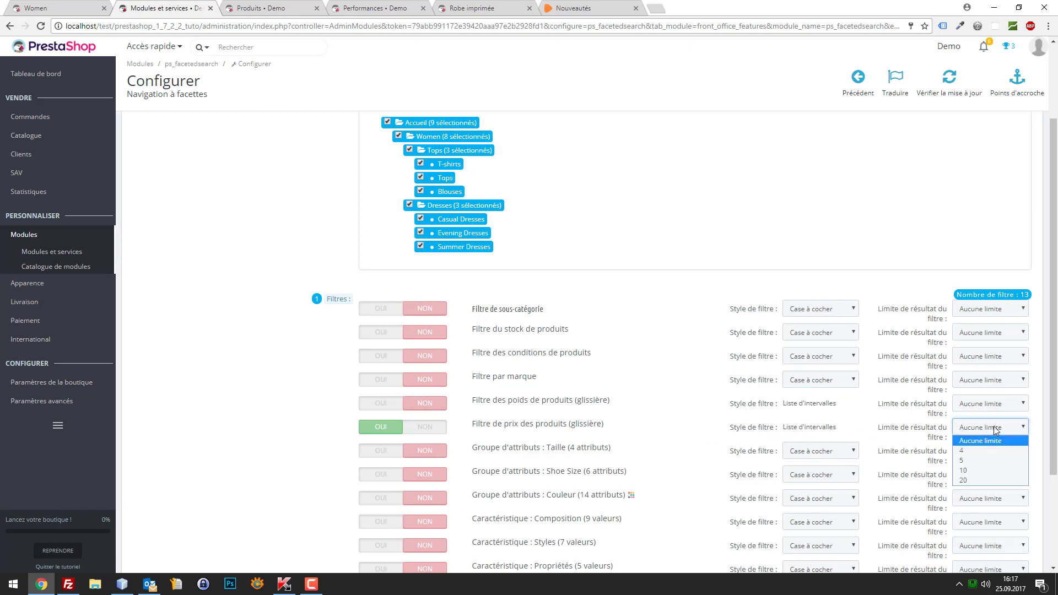
{"action": "left_click", "coordinate": [966, 480]}
{"action": "scroll", "coordinate": [992, 474], "scroll_direction": "down", "scroll_amount": 3}
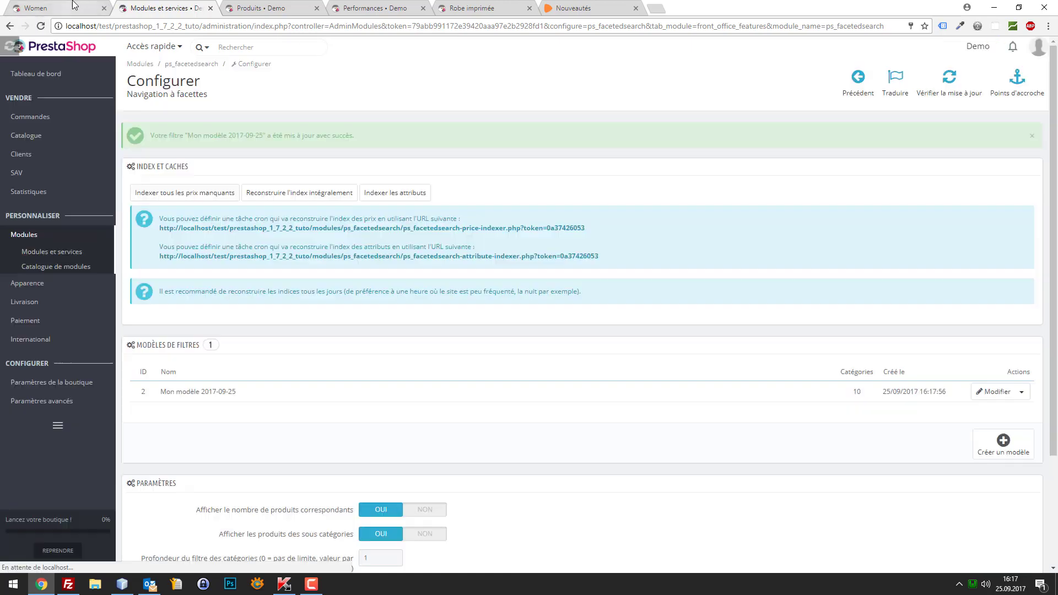
Reload the Women category, examine its price filter ranges and clear all filters.
{"action": "left_click", "coordinate": [83, 8]}
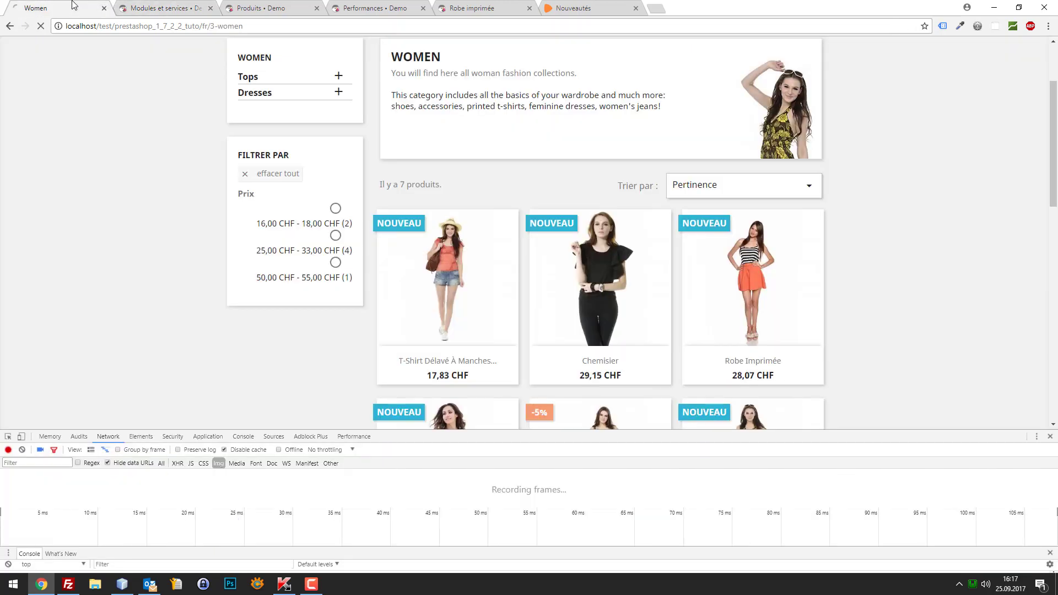
{"action": "key", "text": "F5"}
{"action": "left_click", "coordinate": [172, 7]}
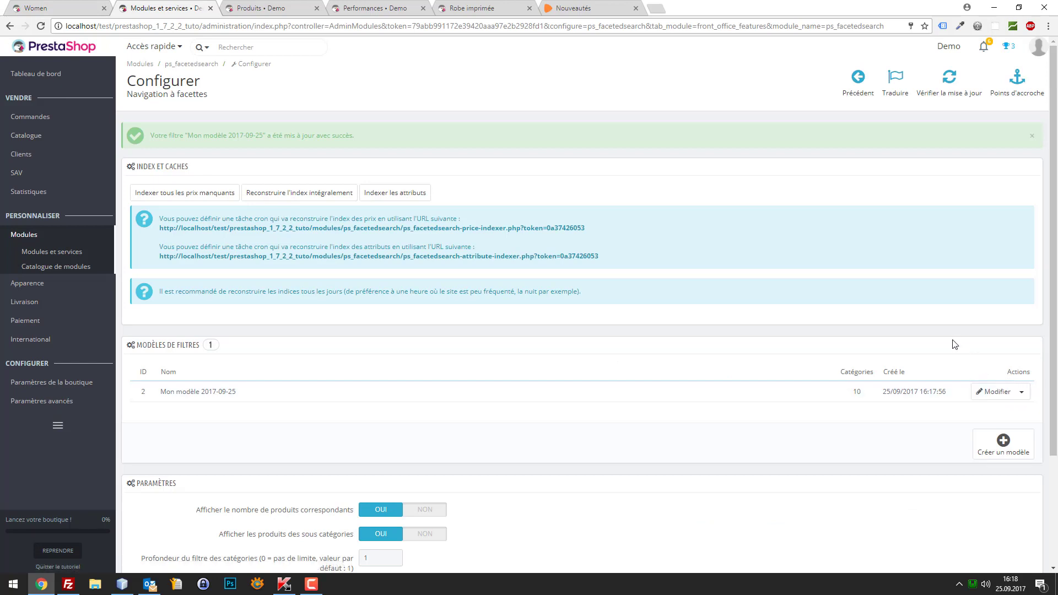
{"action": "left_click", "coordinate": [61, 7]}
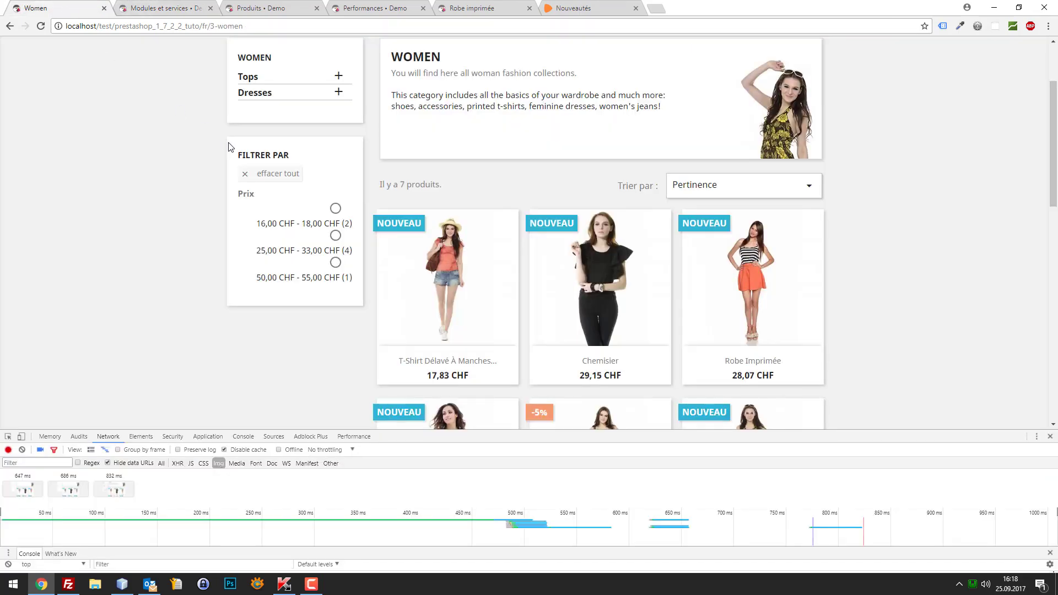
{"action": "left_click", "coordinate": [264, 173]}
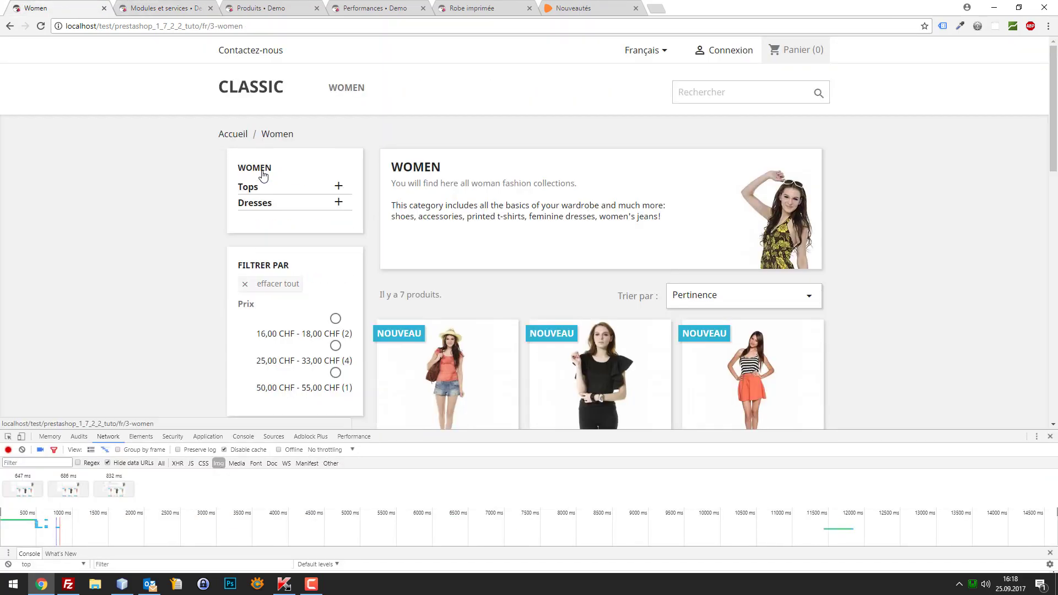
{"action": "left_click", "coordinate": [160, 8]}
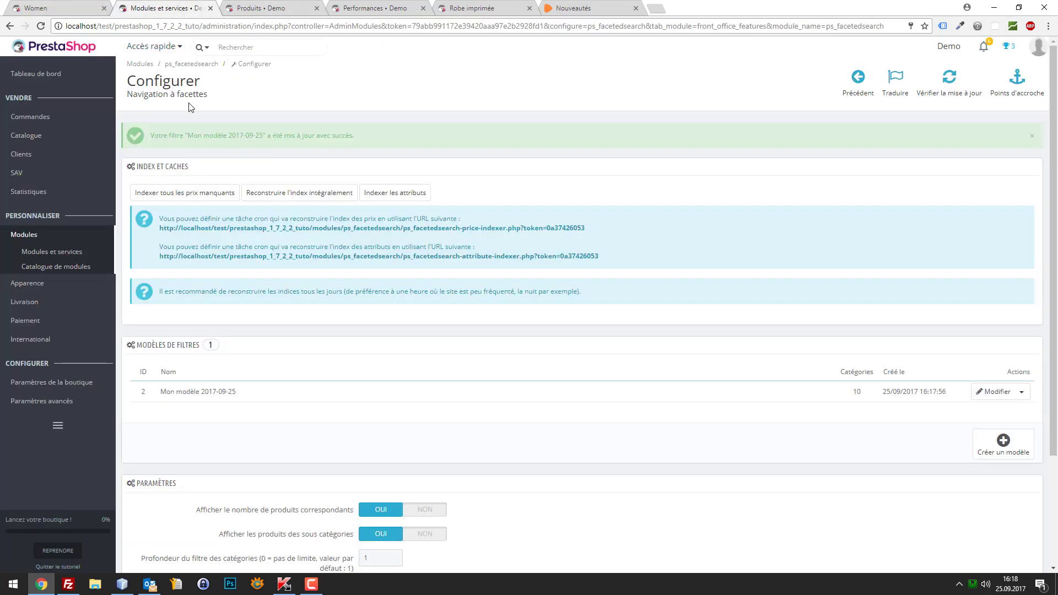
{"action": "left_click", "coordinate": [234, 7]}
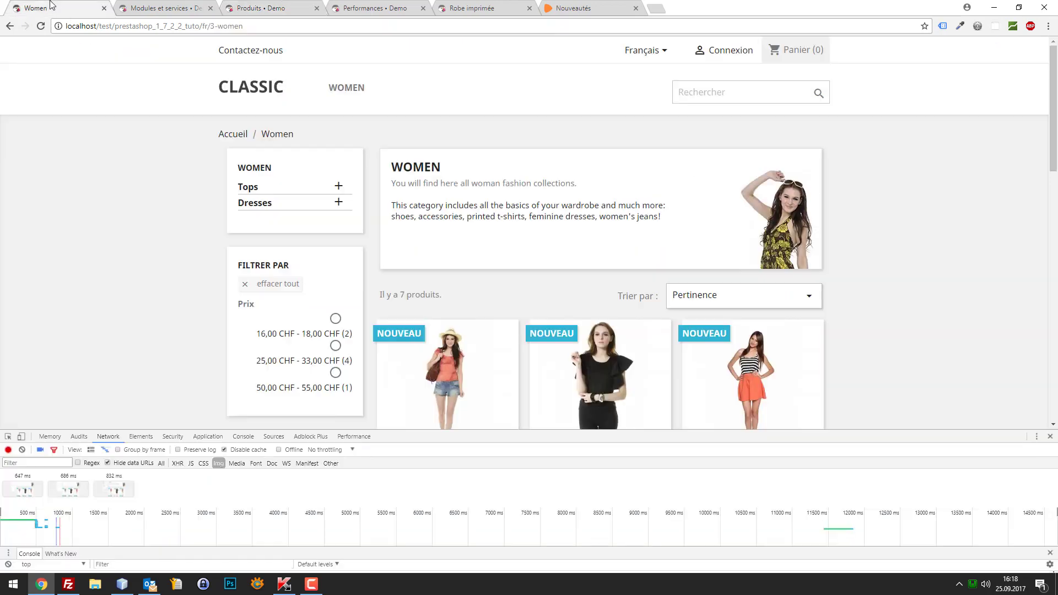
{"action": "left_click", "coordinate": [61, 7]}
{"action": "left_click", "coordinate": [122, 8]}
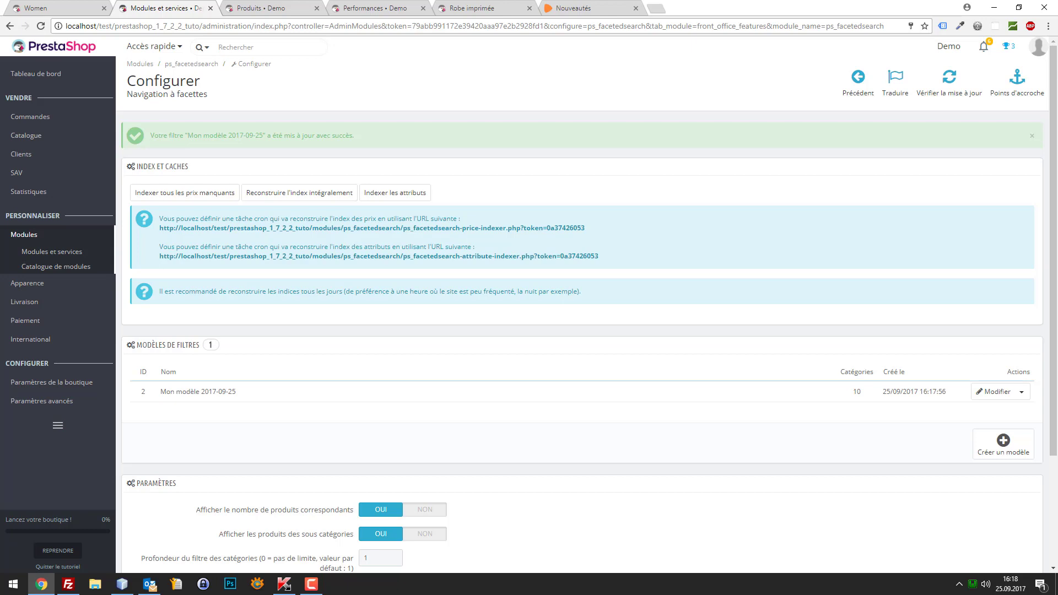
{"action": "scroll", "coordinate": [872, 548], "scroll_direction": "down", "scroll_amount": 1}
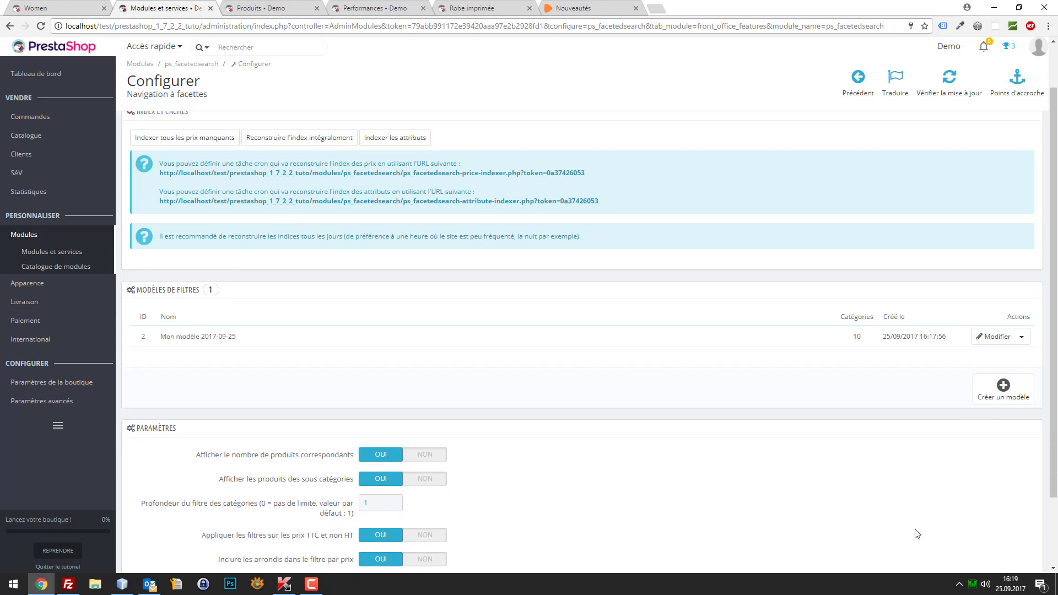
{"action": "scroll", "coordinate": [916, 512], "scroll_direction": "up", "scroll_amount": 1}
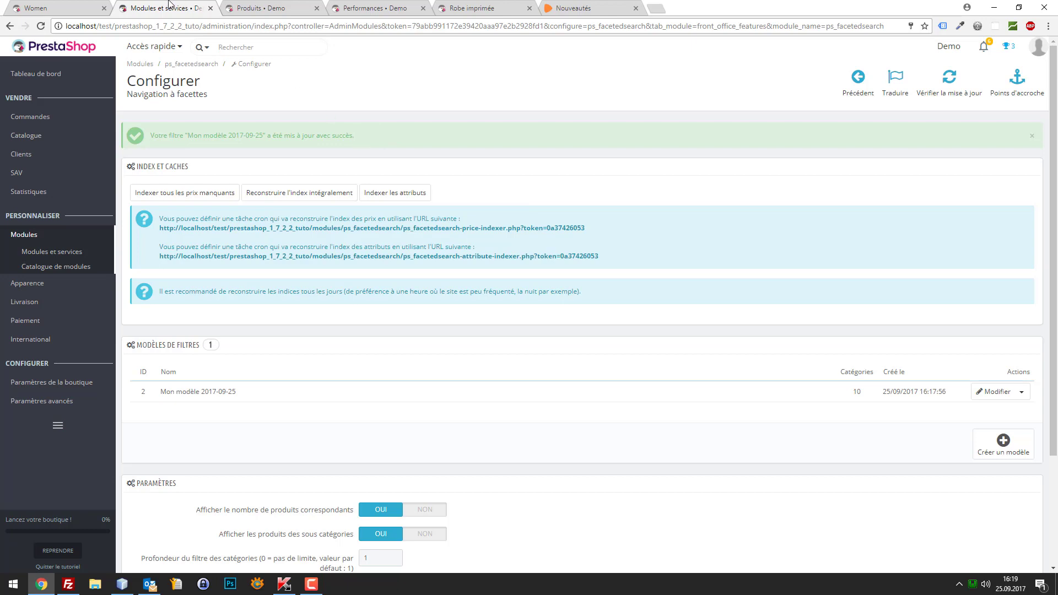
Search Google for "advanced search" in a new tab and view the Advanced Search 4 module page on PrestaShop Addons.
{"action": "key", "text": "ctrl+t"}
{"action": "type", "text": "adva"}
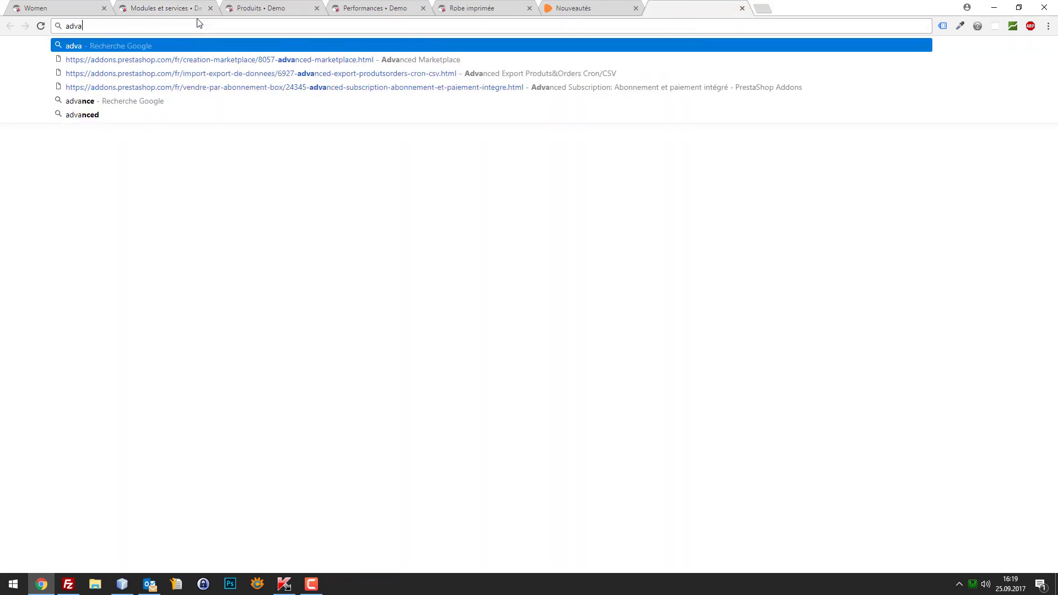
{"action": "type", "text": "nced"}
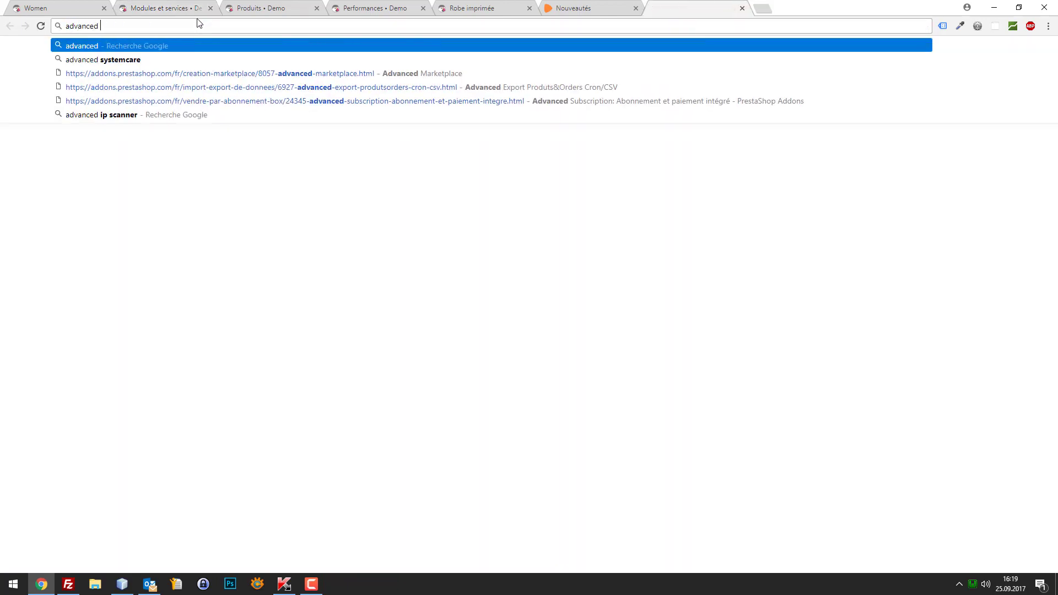
{"action": "type", "text": " search"}
{"action": "key", "text": "Return"}
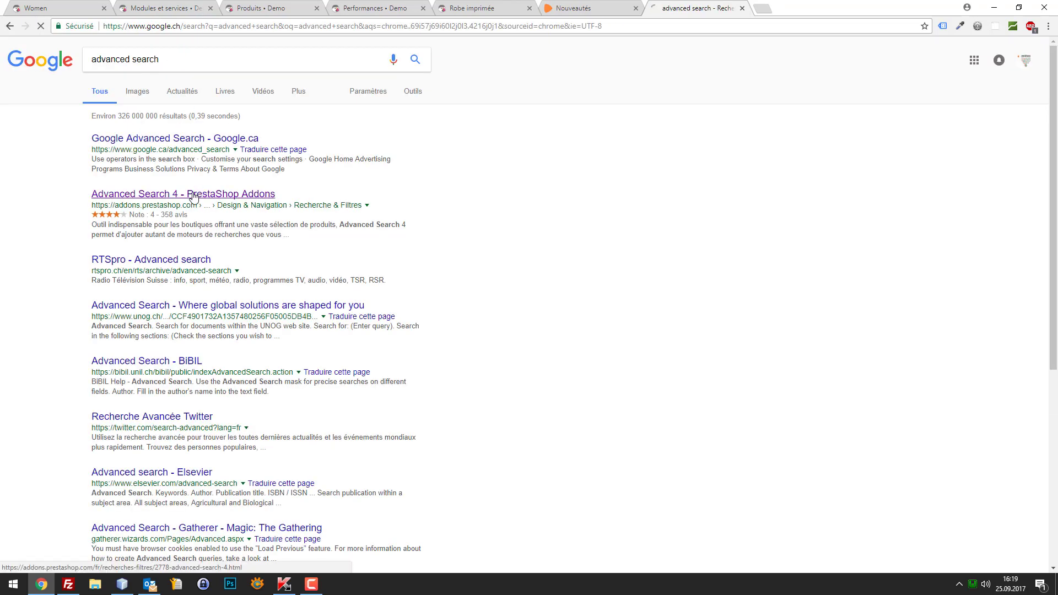
{"action": "left_click", "coordinate": [194, 196]}
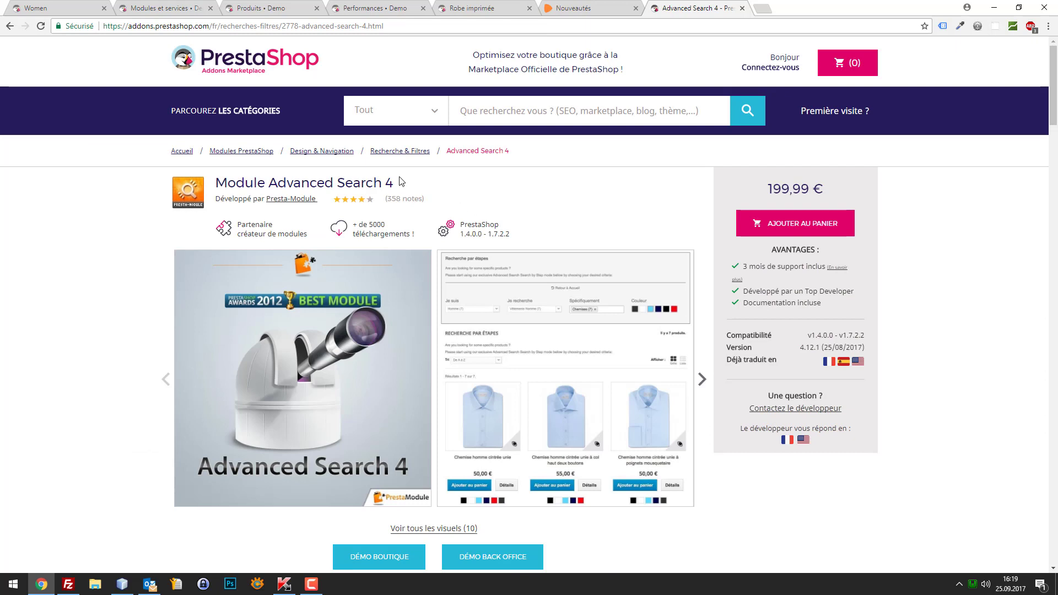
{"action": "left_click_drag", "start_coordinate": [399, 186], "coordinate": [219, 176]}
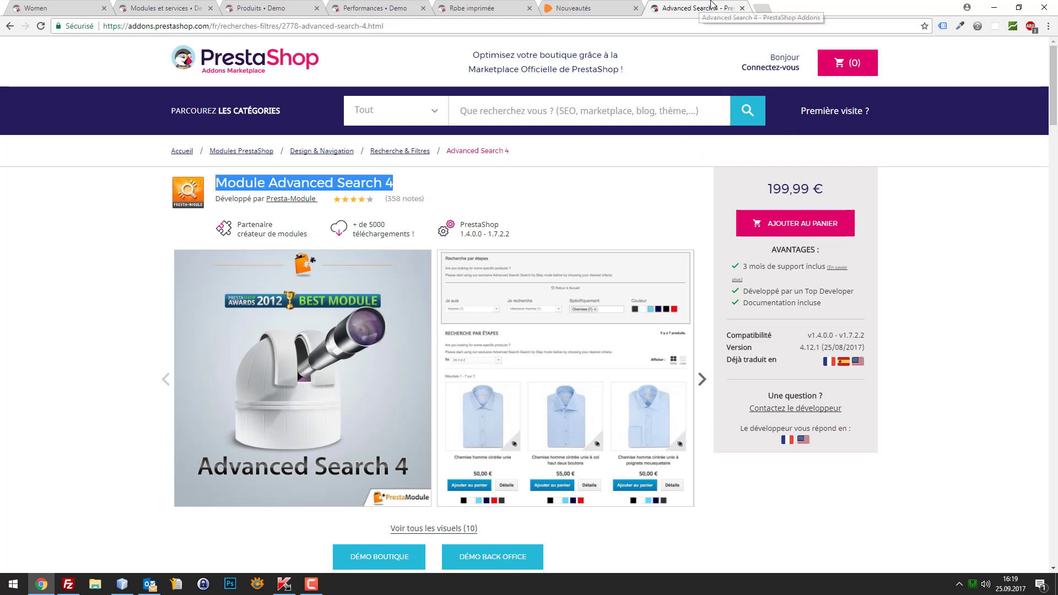
{"action": "left_click", "coordinate": [166, 8]}
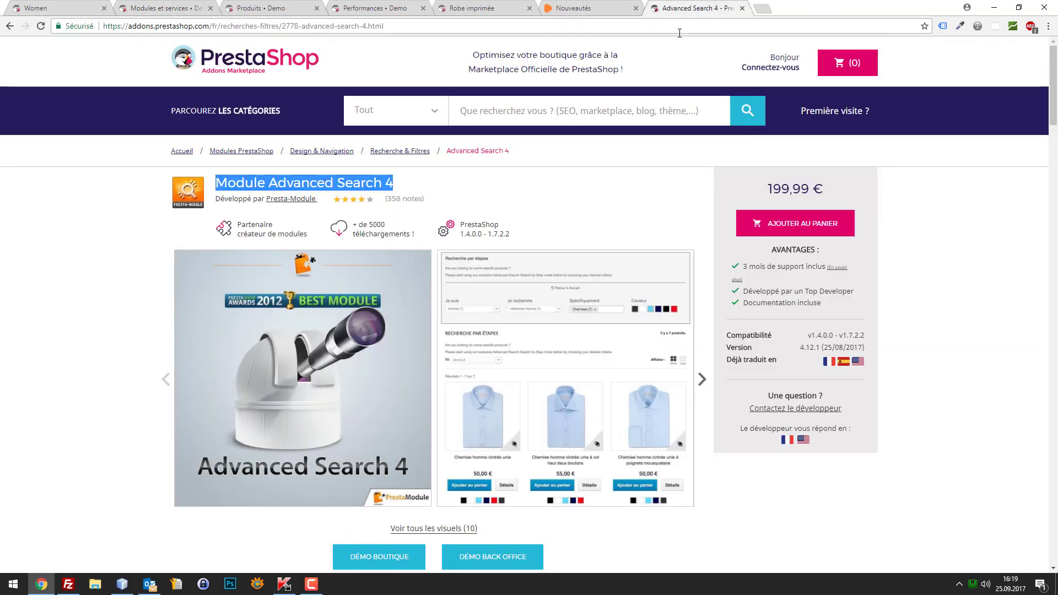
Return to the Women category page of the shop and look through its product listing down to the footer.
{"action": "left_click", "coordinate": [667, 8]}
{"action": "left_click", "coordinate": [62, 5]}
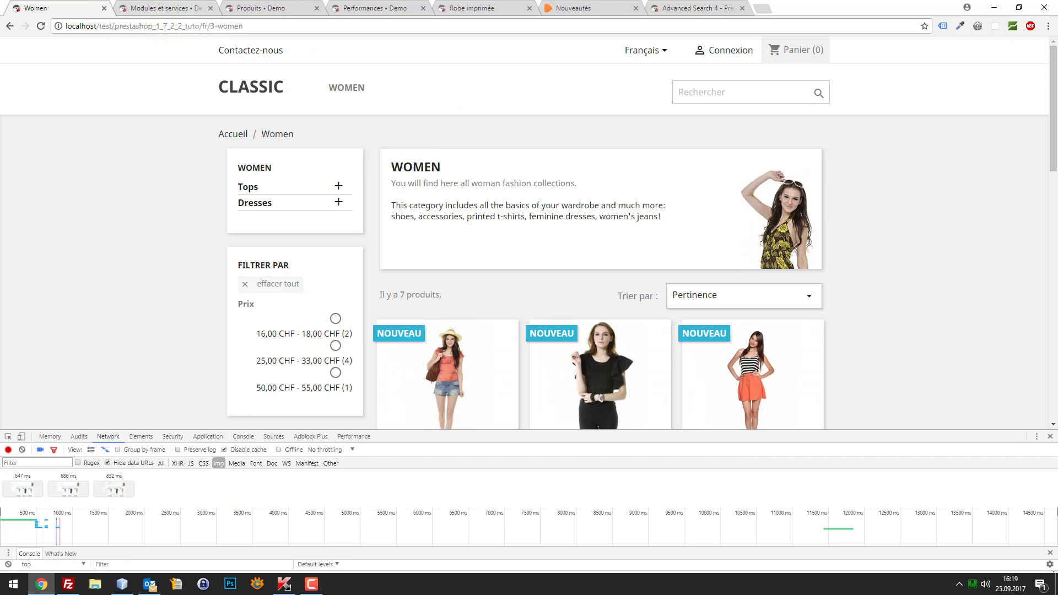
{"action": "scroll", "coordinate": [627, 199], "scroll_direction": "down", "scroll_amount": 5}
{"action": "scroll", "coordinate": [737, 226], "scroll_direction": "down", "scroll_amount": 7}
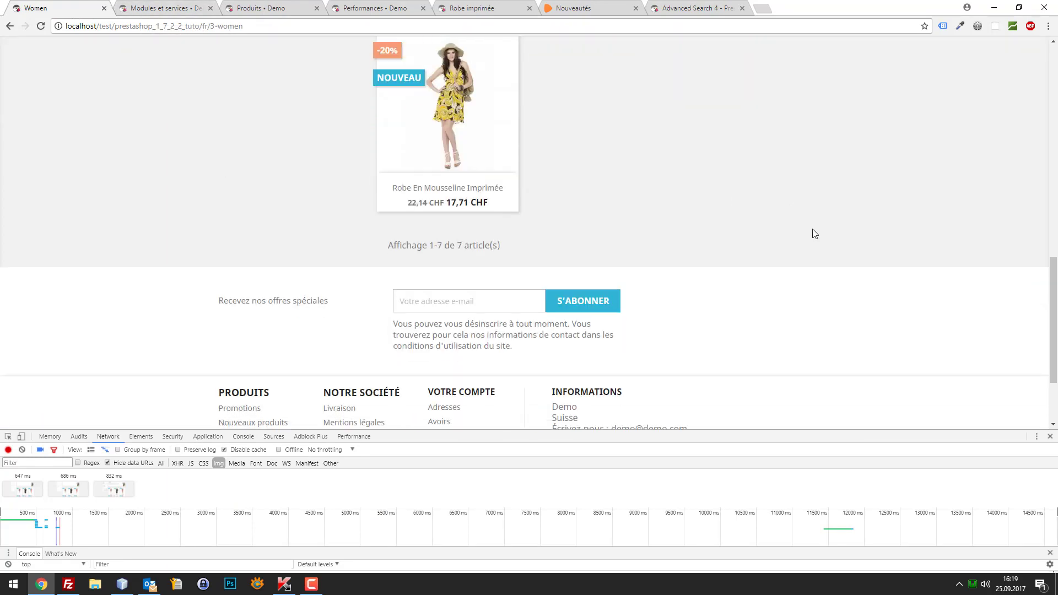
{"action": "scroll", "coordinate": [812, 232], "scroll_direction": "up", "scroll_amount": 6}
{"action": "scroll", "coordinate": [810, 237], "scroll_direction": "down", "scroll_amount": 6}
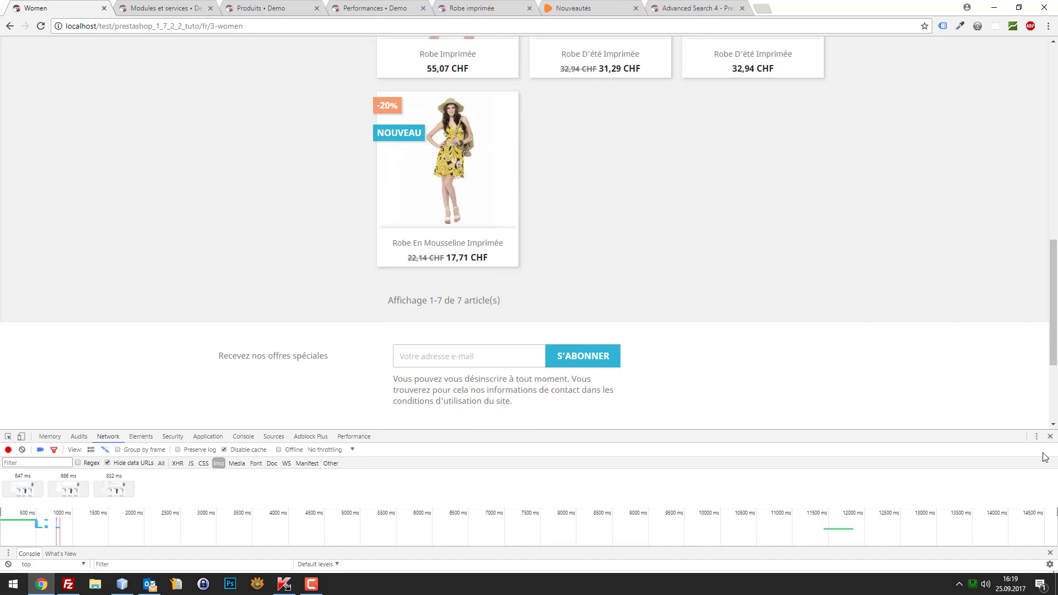
Close the browser's developer tools and view the Women category's products at full page height.
{"action": "left_click", "coordinate": [1050, 437]}
{"action": "scroll", "coordinate": [924, 433], "scroll_direction": "up", "scroll_amount": 3}
{"action": "scroll", "coordinate": [910, 427], "scroll_direction": "up", "scroll_amount": 2}
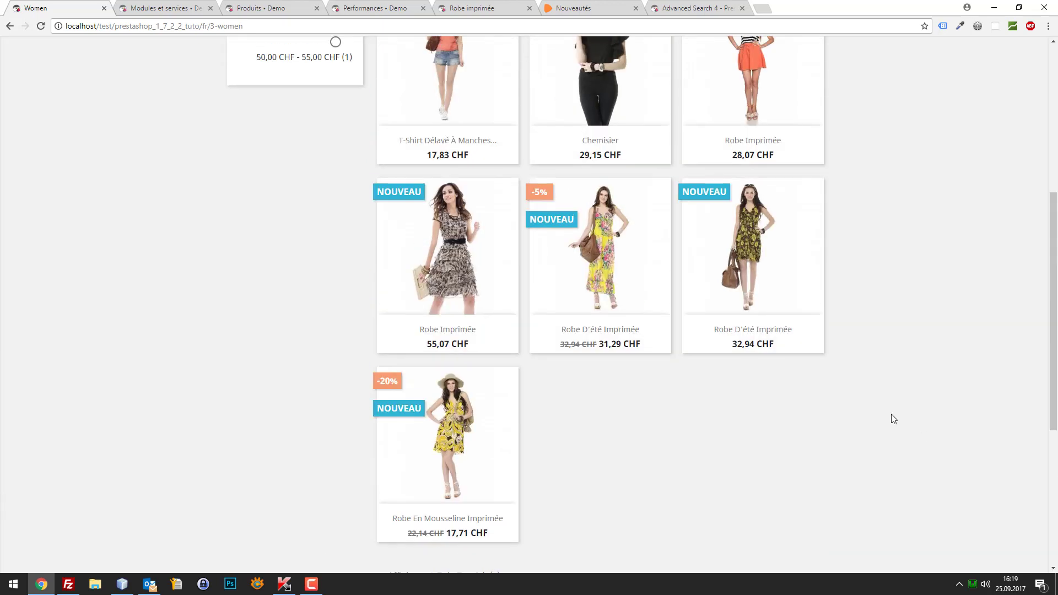
{"action": "scroll", "coordinate": [871, 413], "scroll_direction": "down", "scroll_amount": 4}
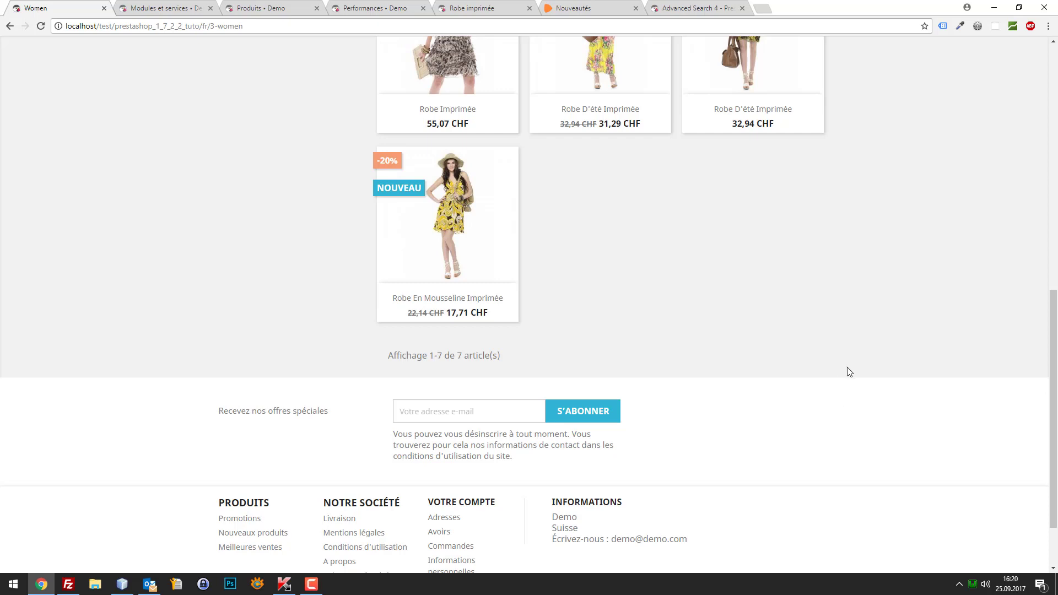
{"action": "key", "text": "F10"}
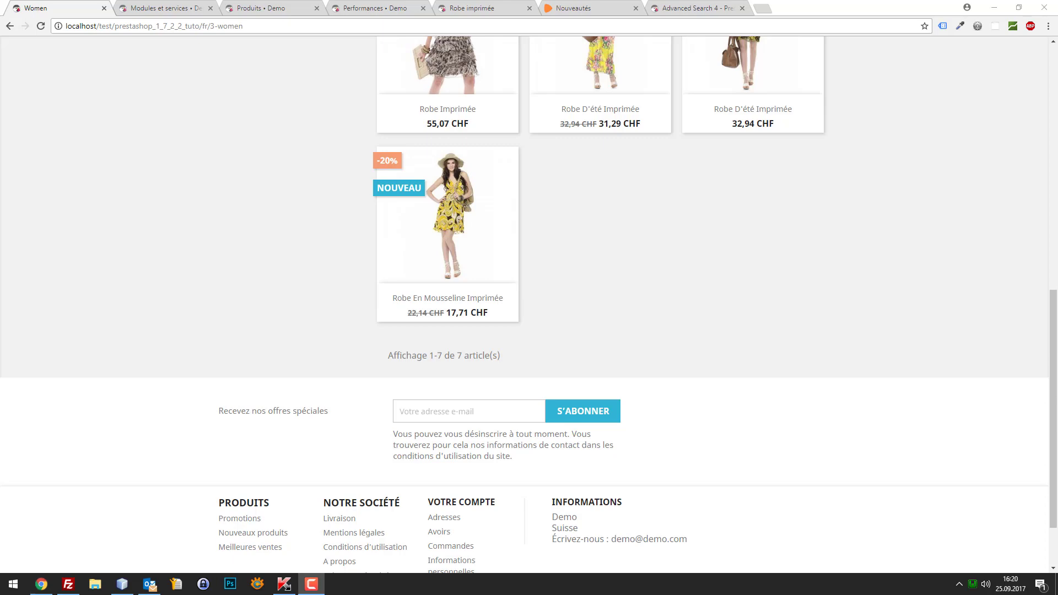